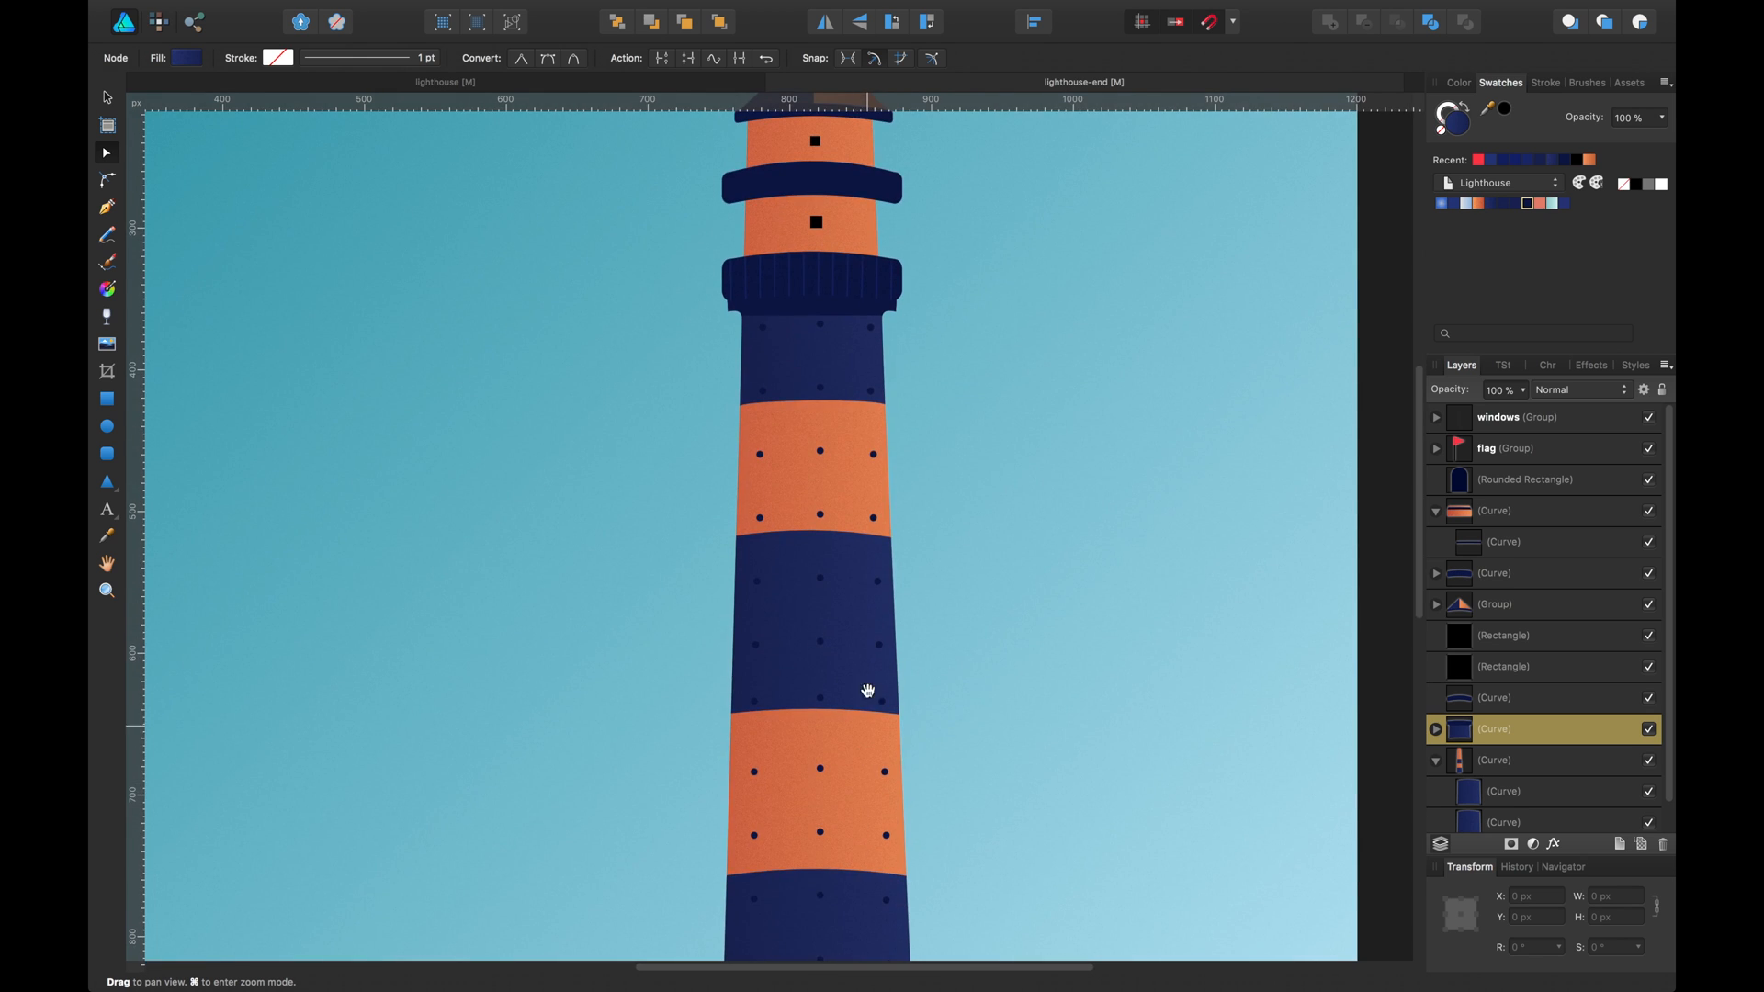
Paste the copied rounded rectangle inside the navy tower section below the ribbed balcony, convert it to curves and arch its lower edge upward
{"action": "key", "text": "super+equal"}
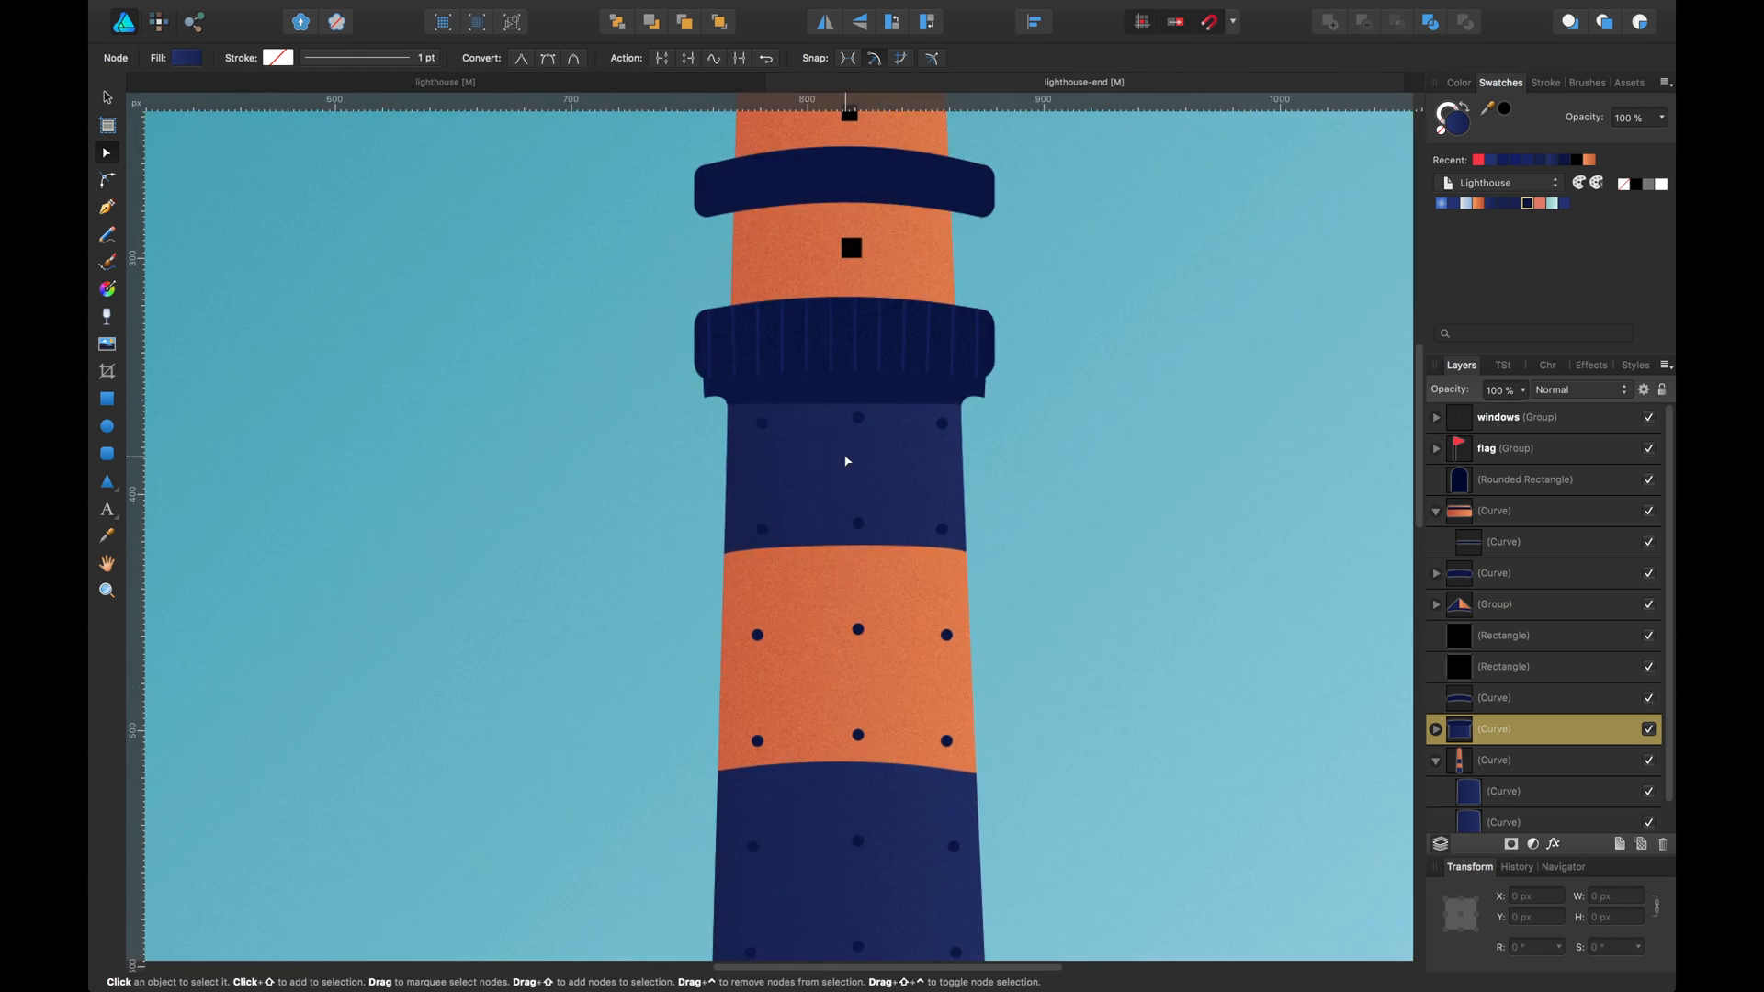
{"action": "key", "text": "space"}
{"action": "left_click_drag", "start_coordinate": [998, 393], "coordinate": [962, 475]}
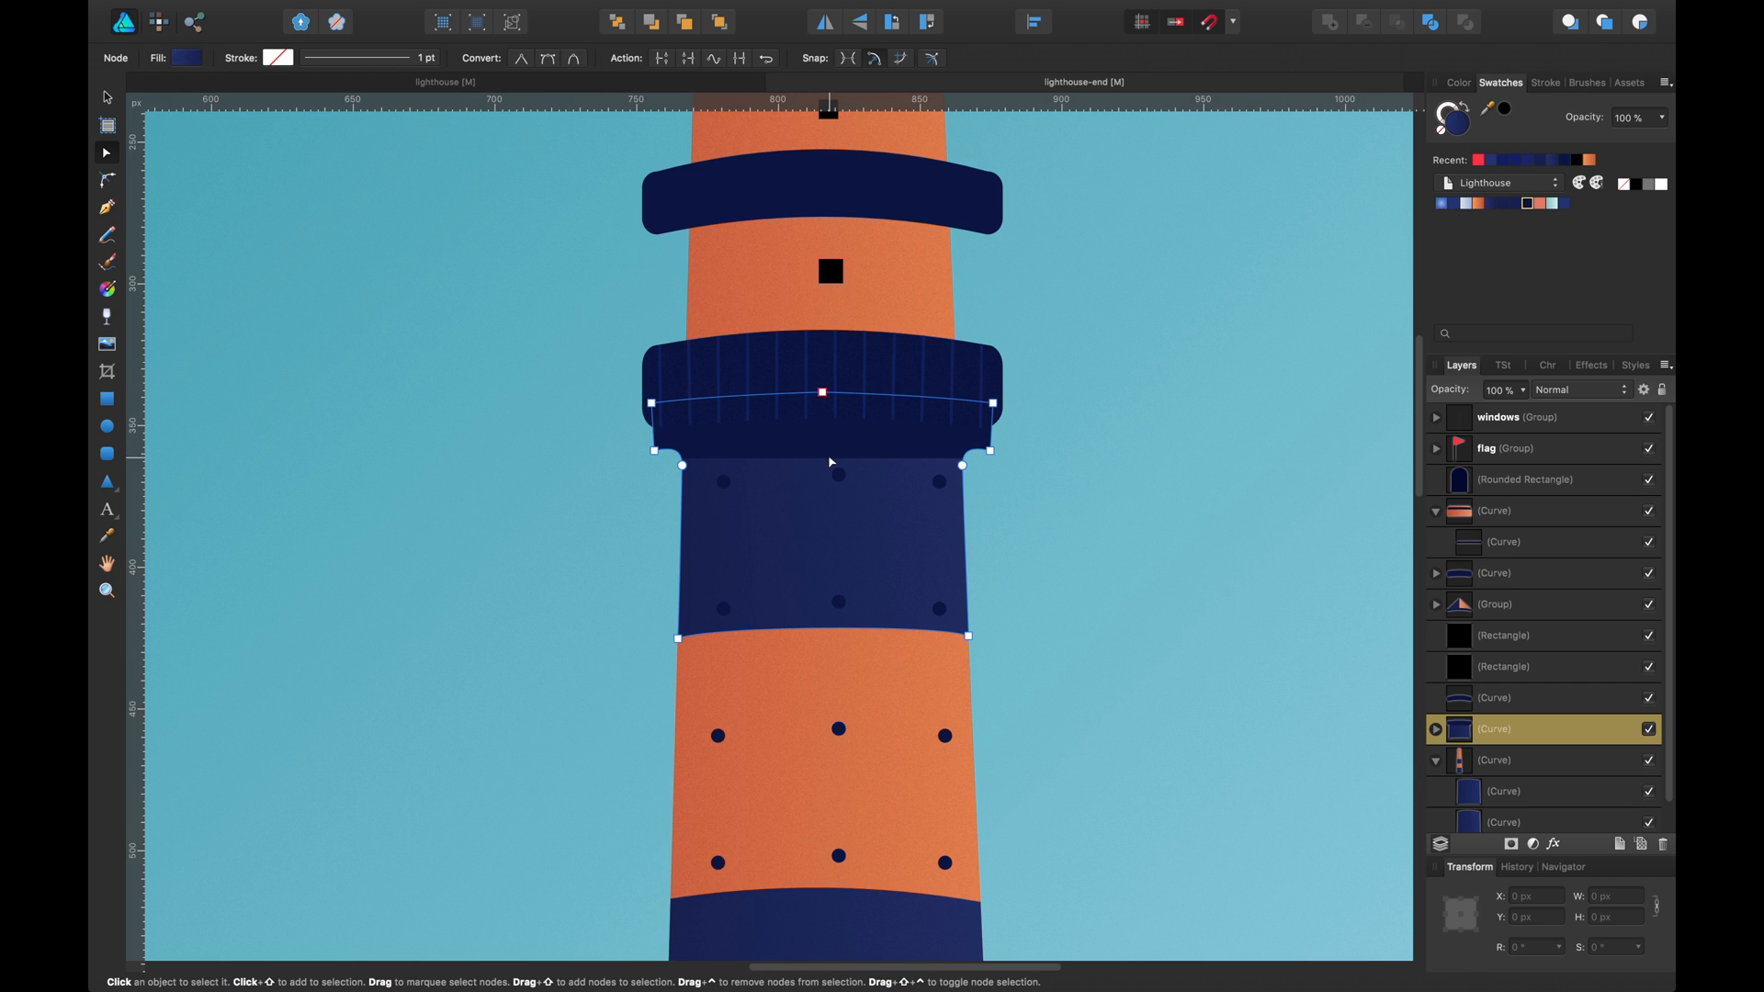
{"action": "key", "text": "super+alt+v"}
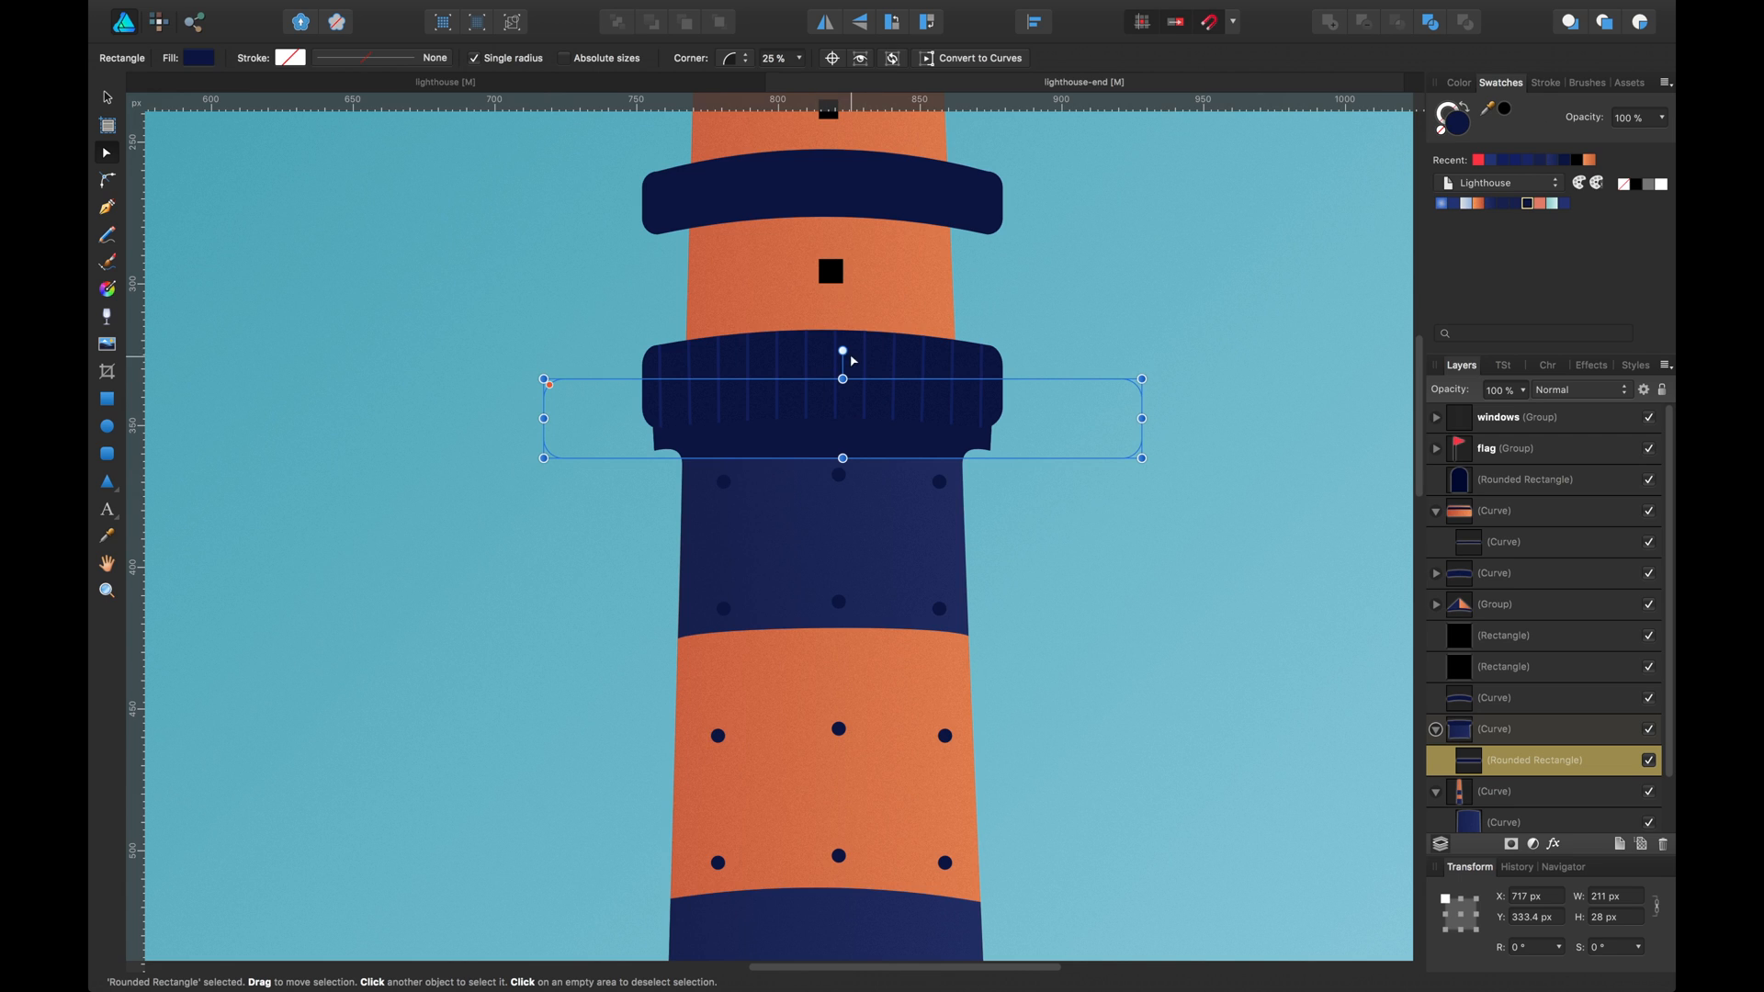
{"action": "left_click", "coordinate": [998, 62]}
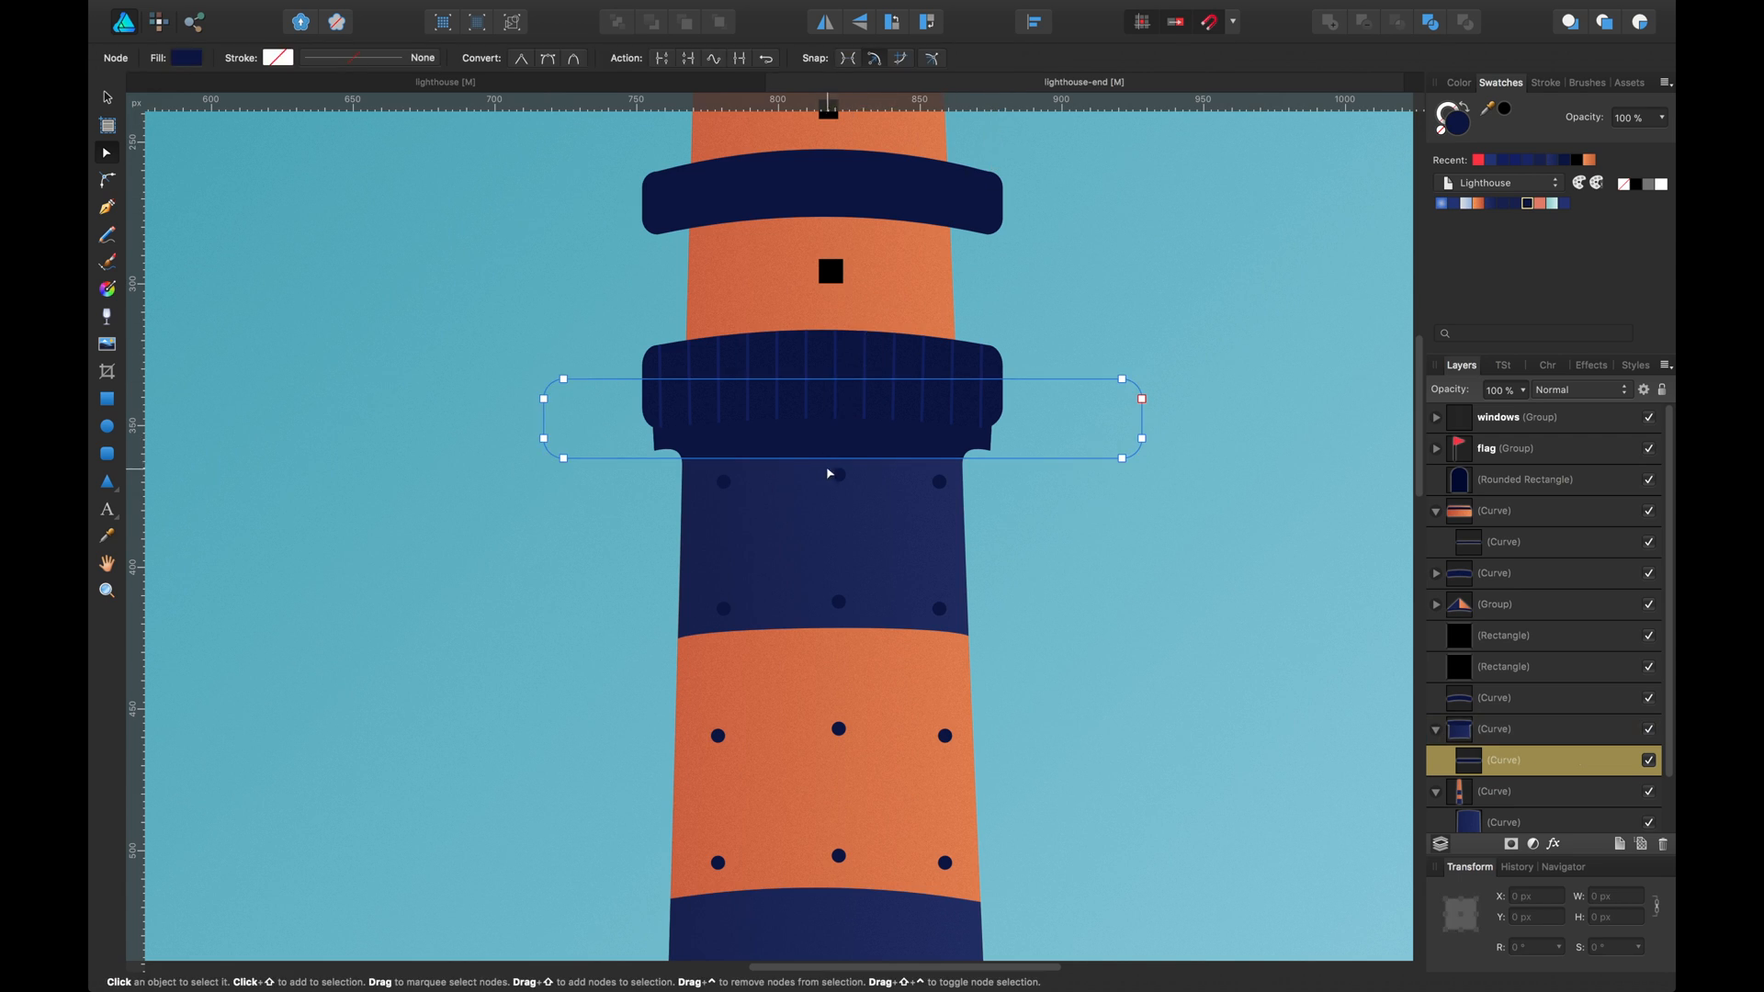
{"action": "left_click_drag", "start_coordinate": [843, 456], "coordinate": [838, 452]}
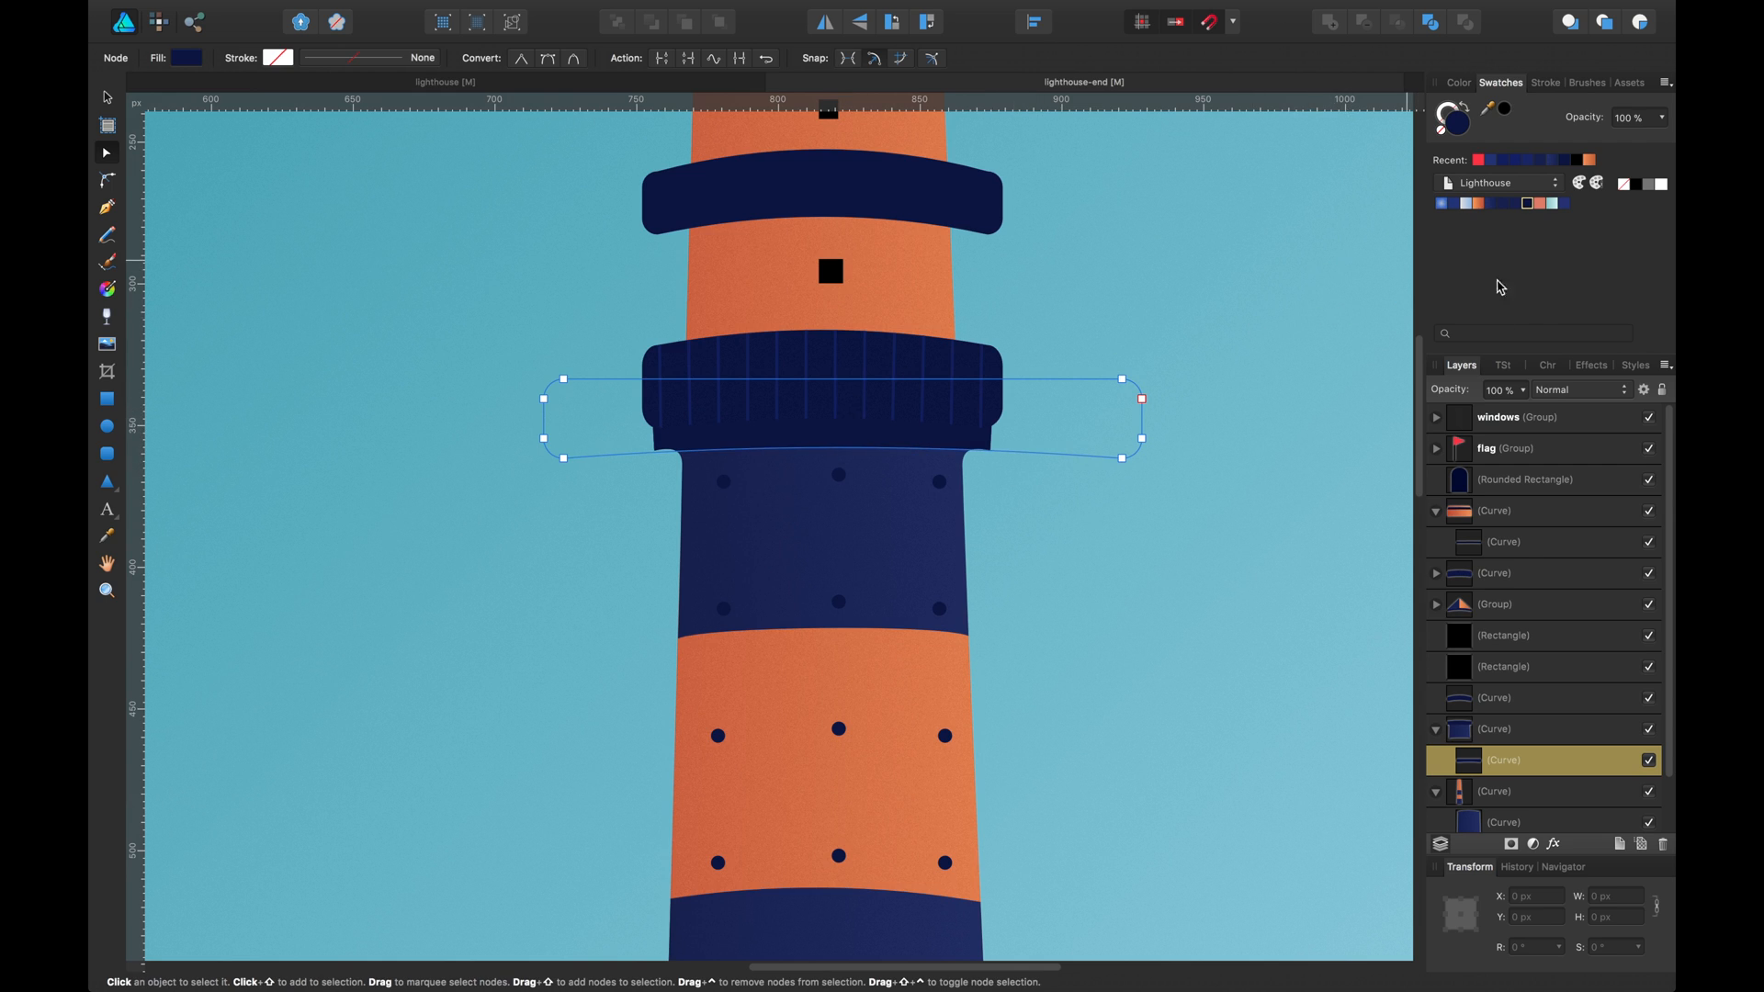
Give the pasted shape a vertical linear gradient fill, setting its upper stop to the dark navy from the Lighthouse palette
{"action": "left_click", "coordinate": [1523, 392]}
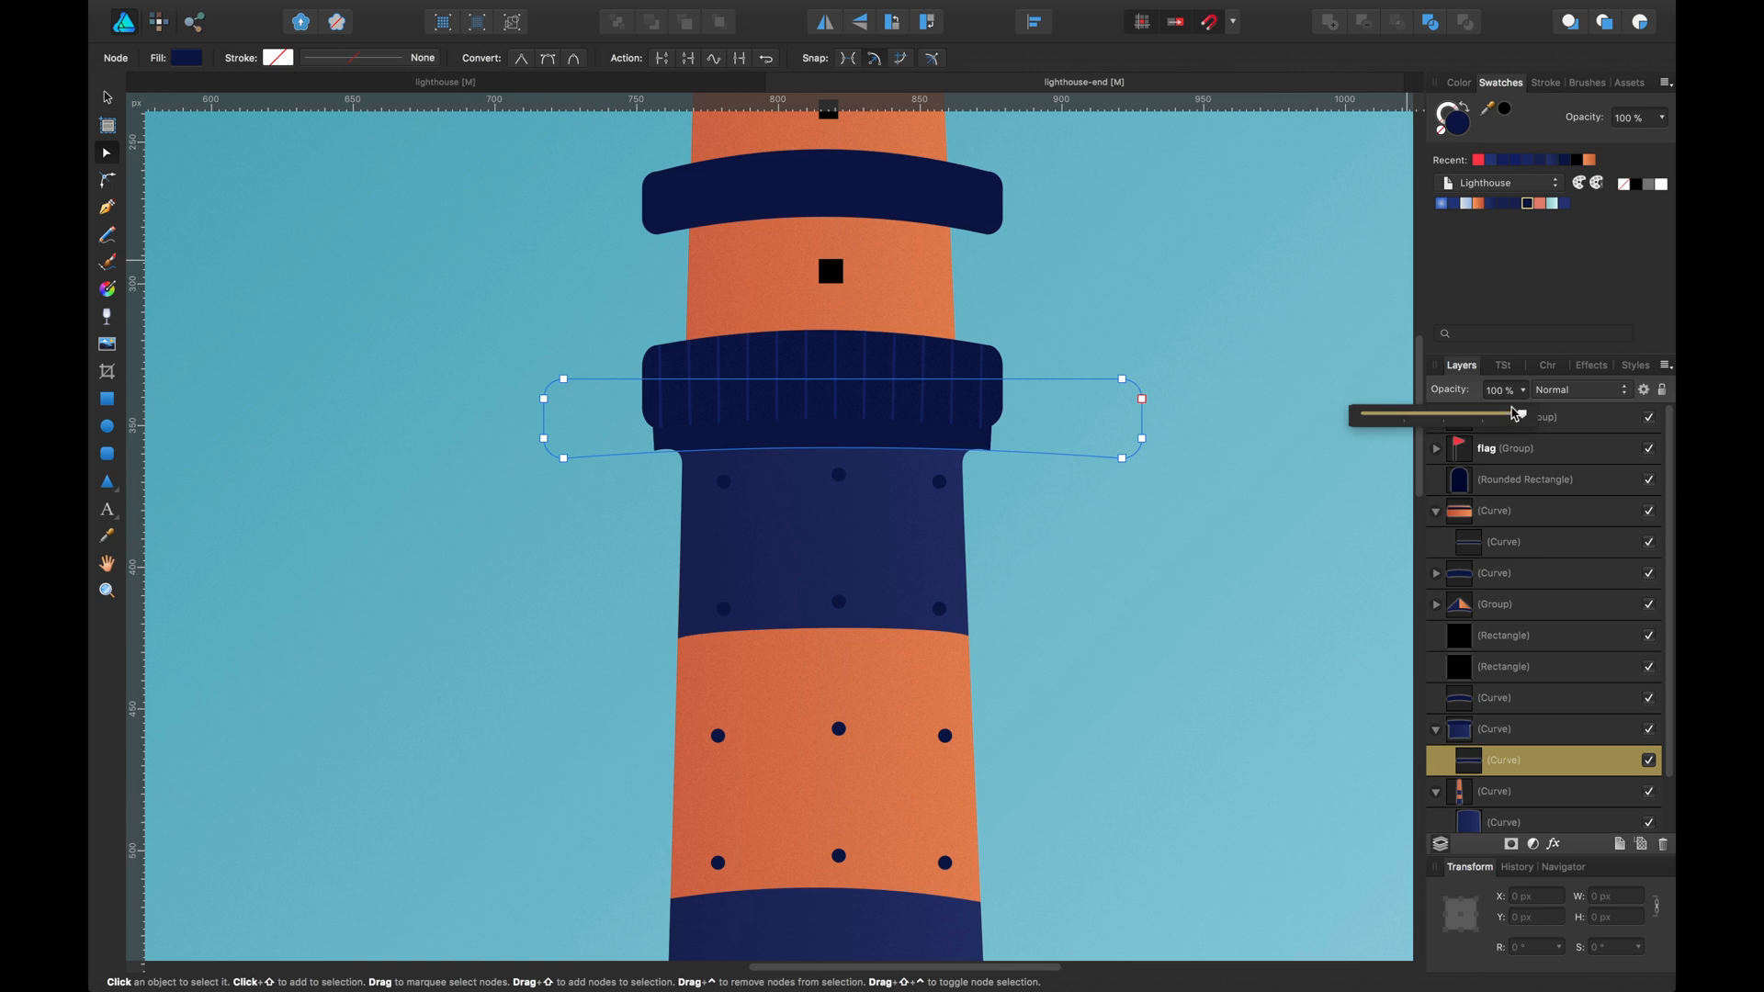
{"action": "left_click_drag", "start_coordinate": [1500, 418], "coordinate": [1548, 421]}
{"action": "left_click", "coordinate": [192, 59]}
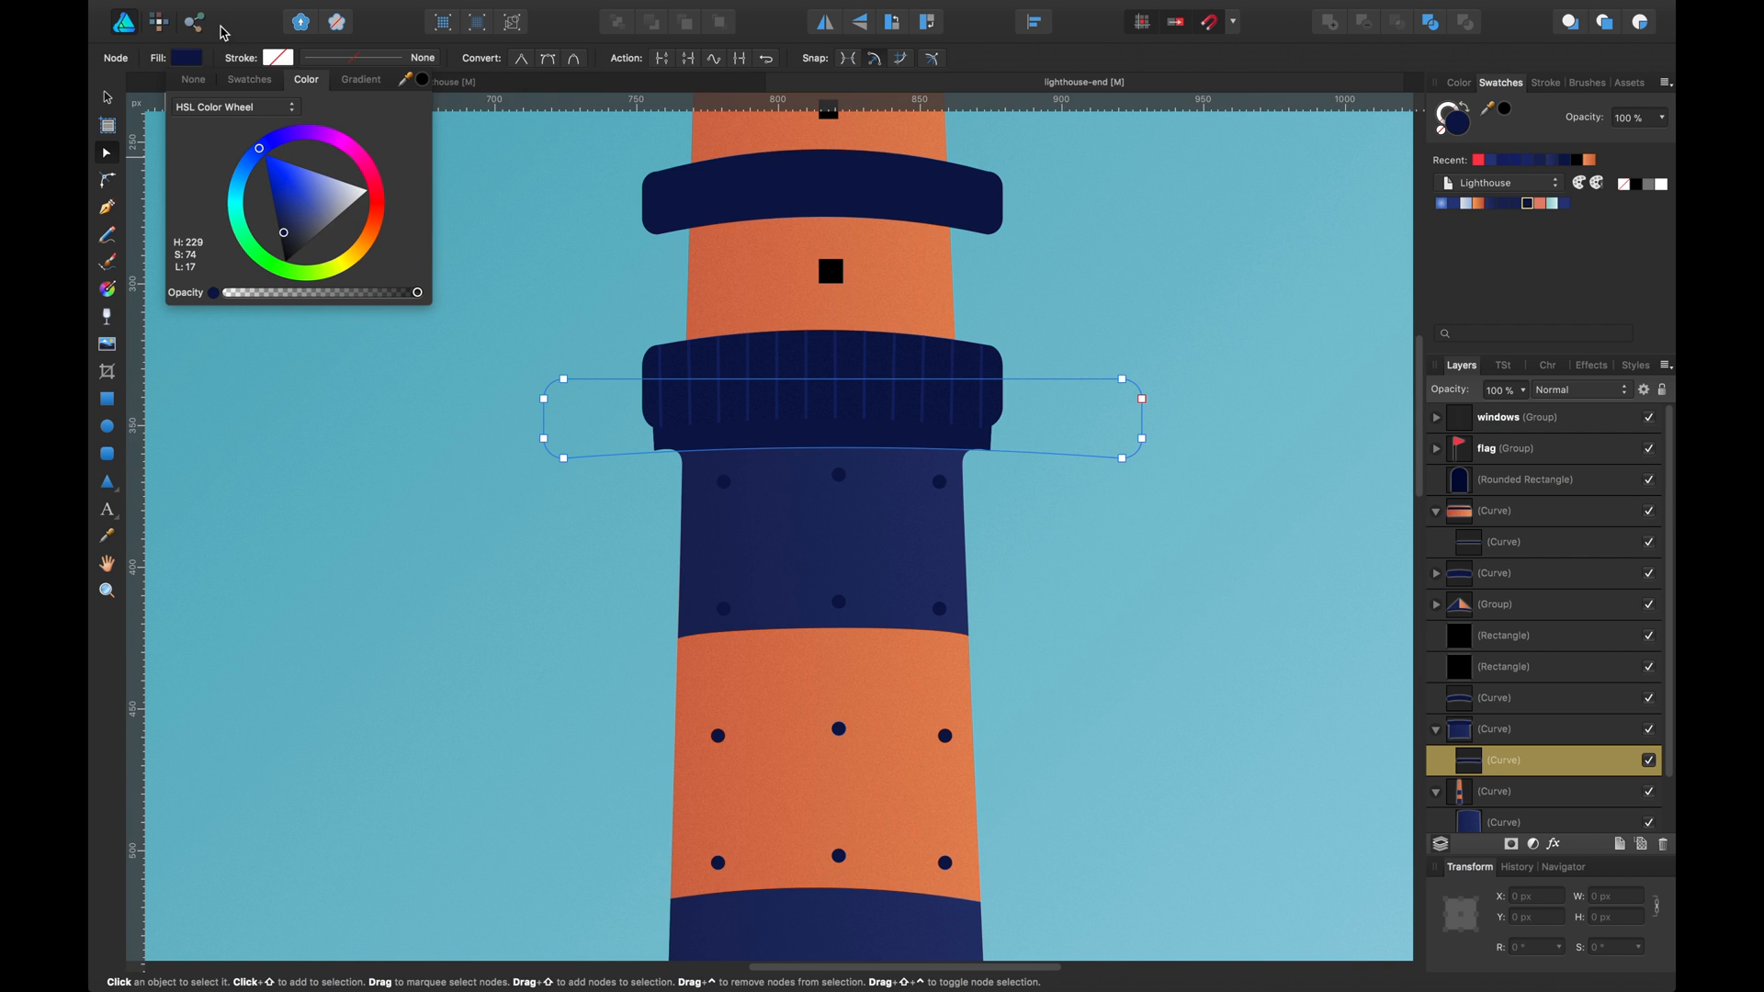
{"action": "left_click", "coordinate": [110, 290]}
{"action": "left_click_drag", "start_coordinate": [842, 474], "coordinate": [838, 368]}
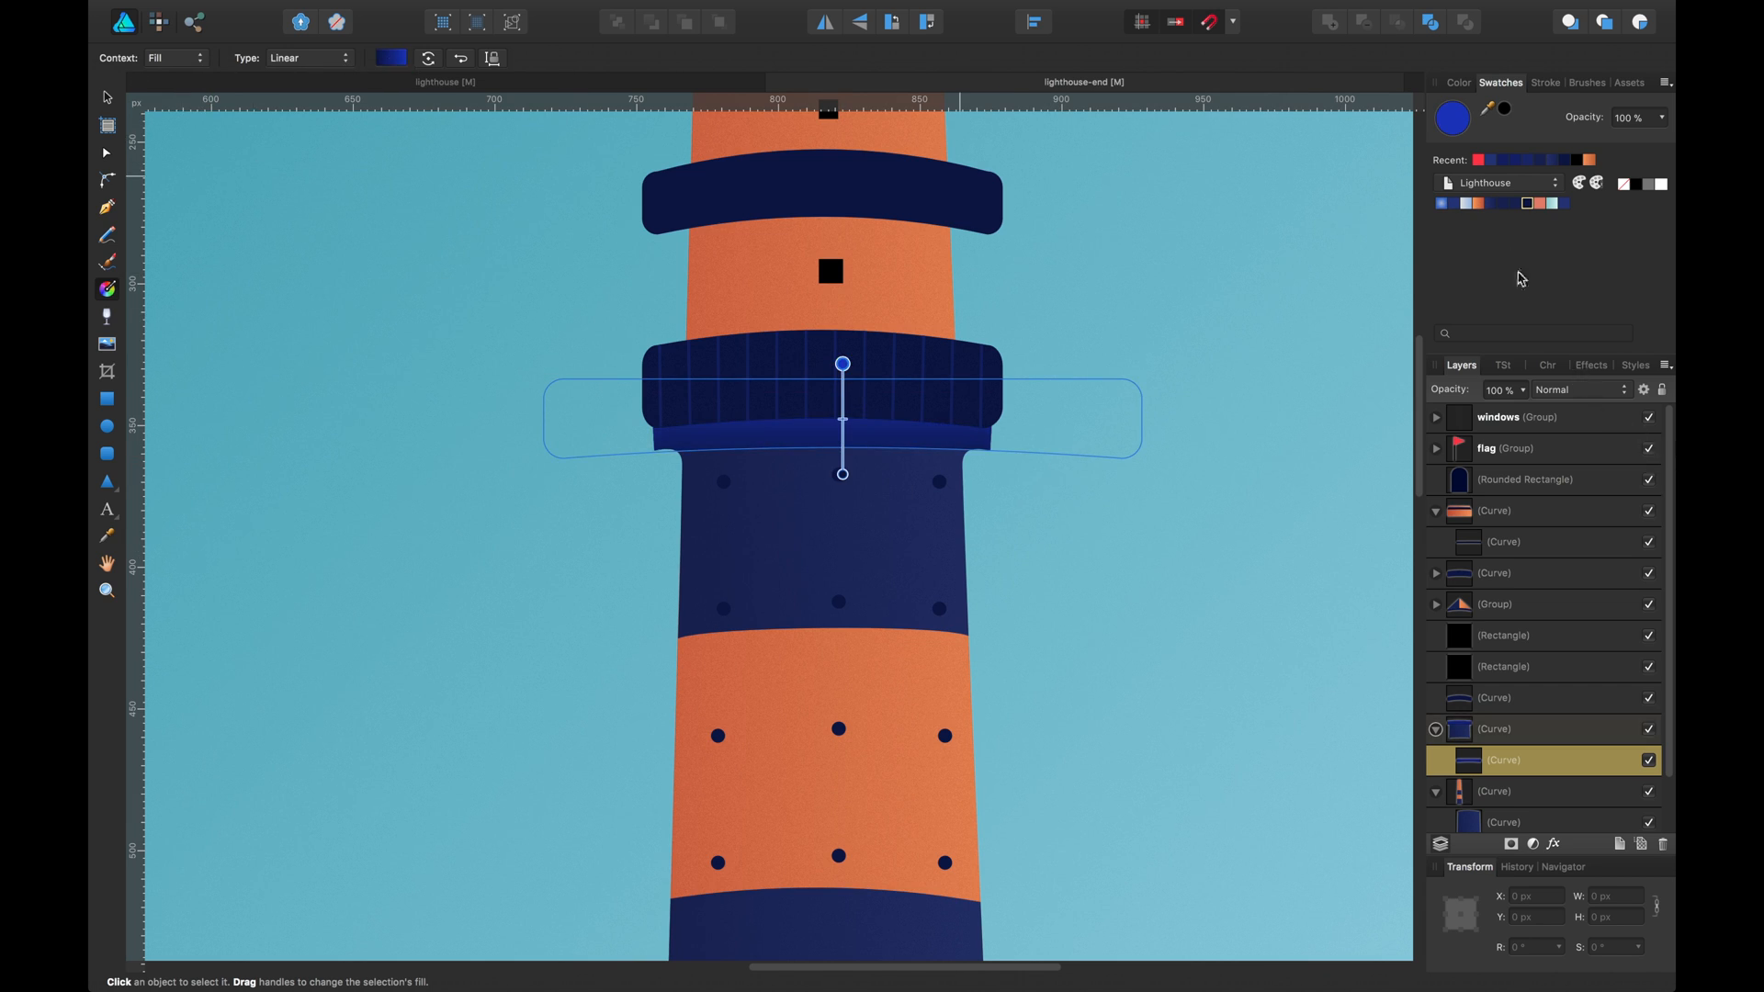
{"action": "left_click", "coordinate": [1493, 203]}
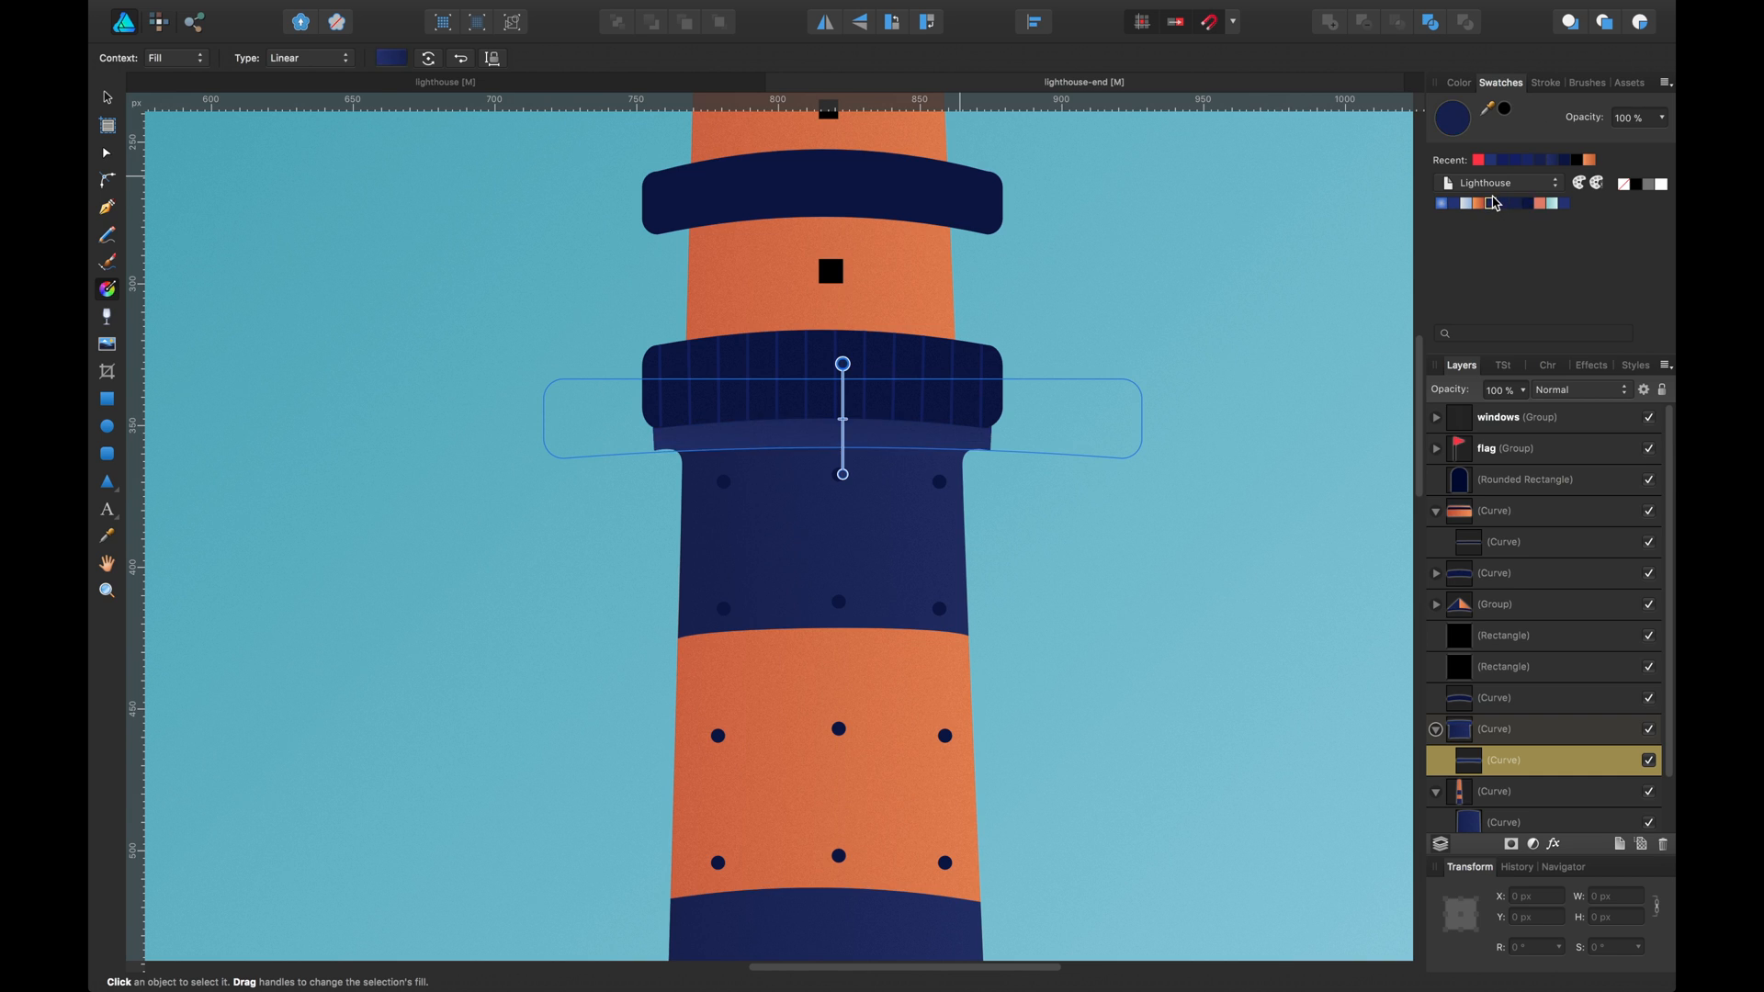
{"action": "left_click", "coordinate": [1515, 204]}
{"action": "left_click", "coordinate": [1527, 204]}
Shorten the shape's gradient from both ends so it spans only the strip just below the ribbed balcony
{"action": "left_click", "coordinate": [390, 58]}
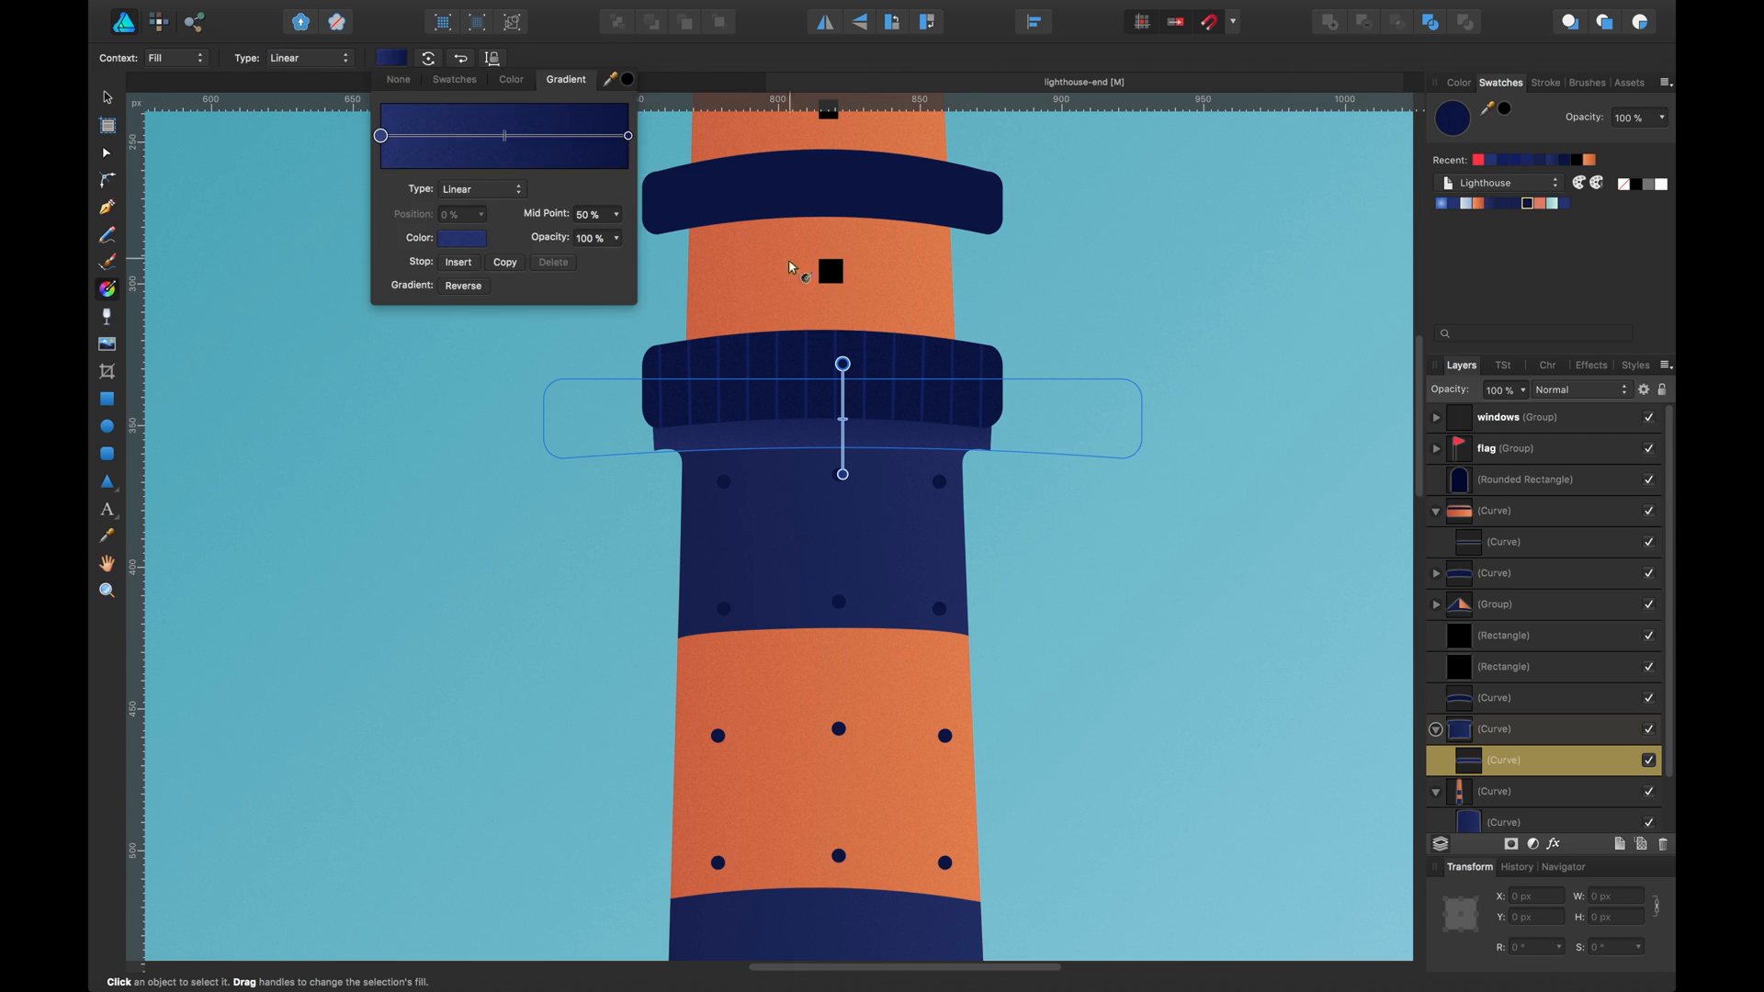
{"action": "left_click", "coordinate": [842, 365]}
{"action": "left_click_drag", "start_coordinate": [842, 365], "coordinate": [844, 410]}
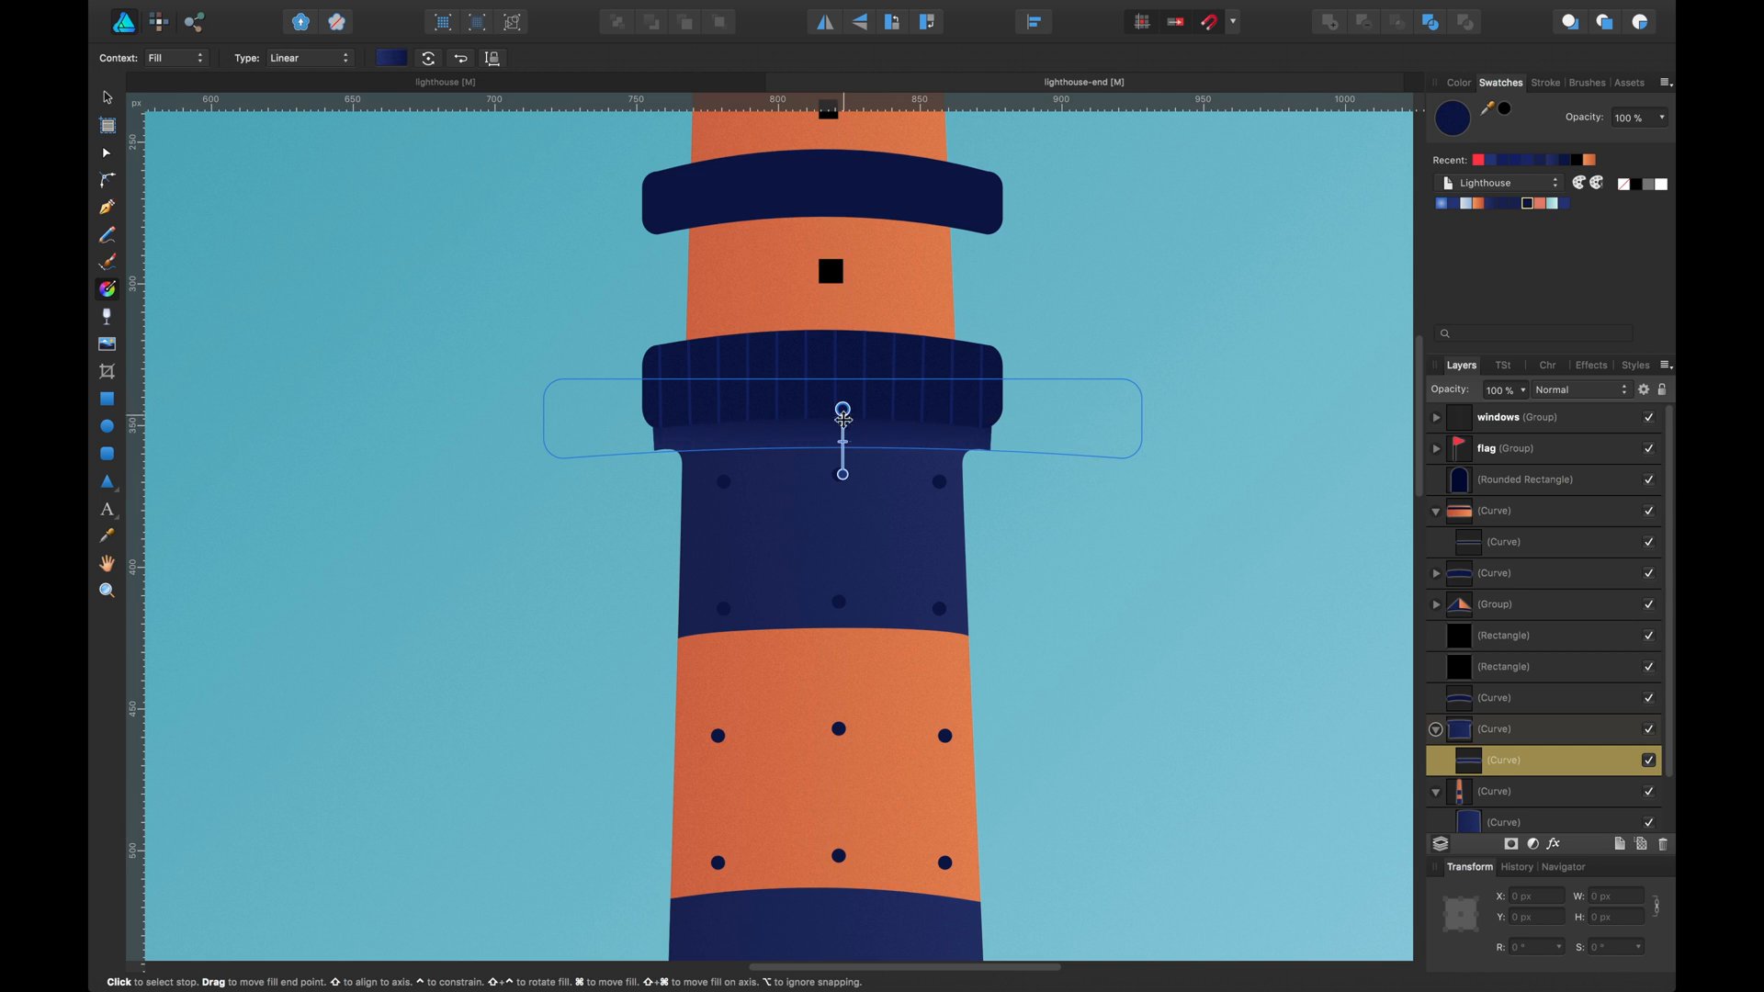
{"action": "left_click_drag", "start_coordinate": [841, 472], "coordinate": [843, 448]}
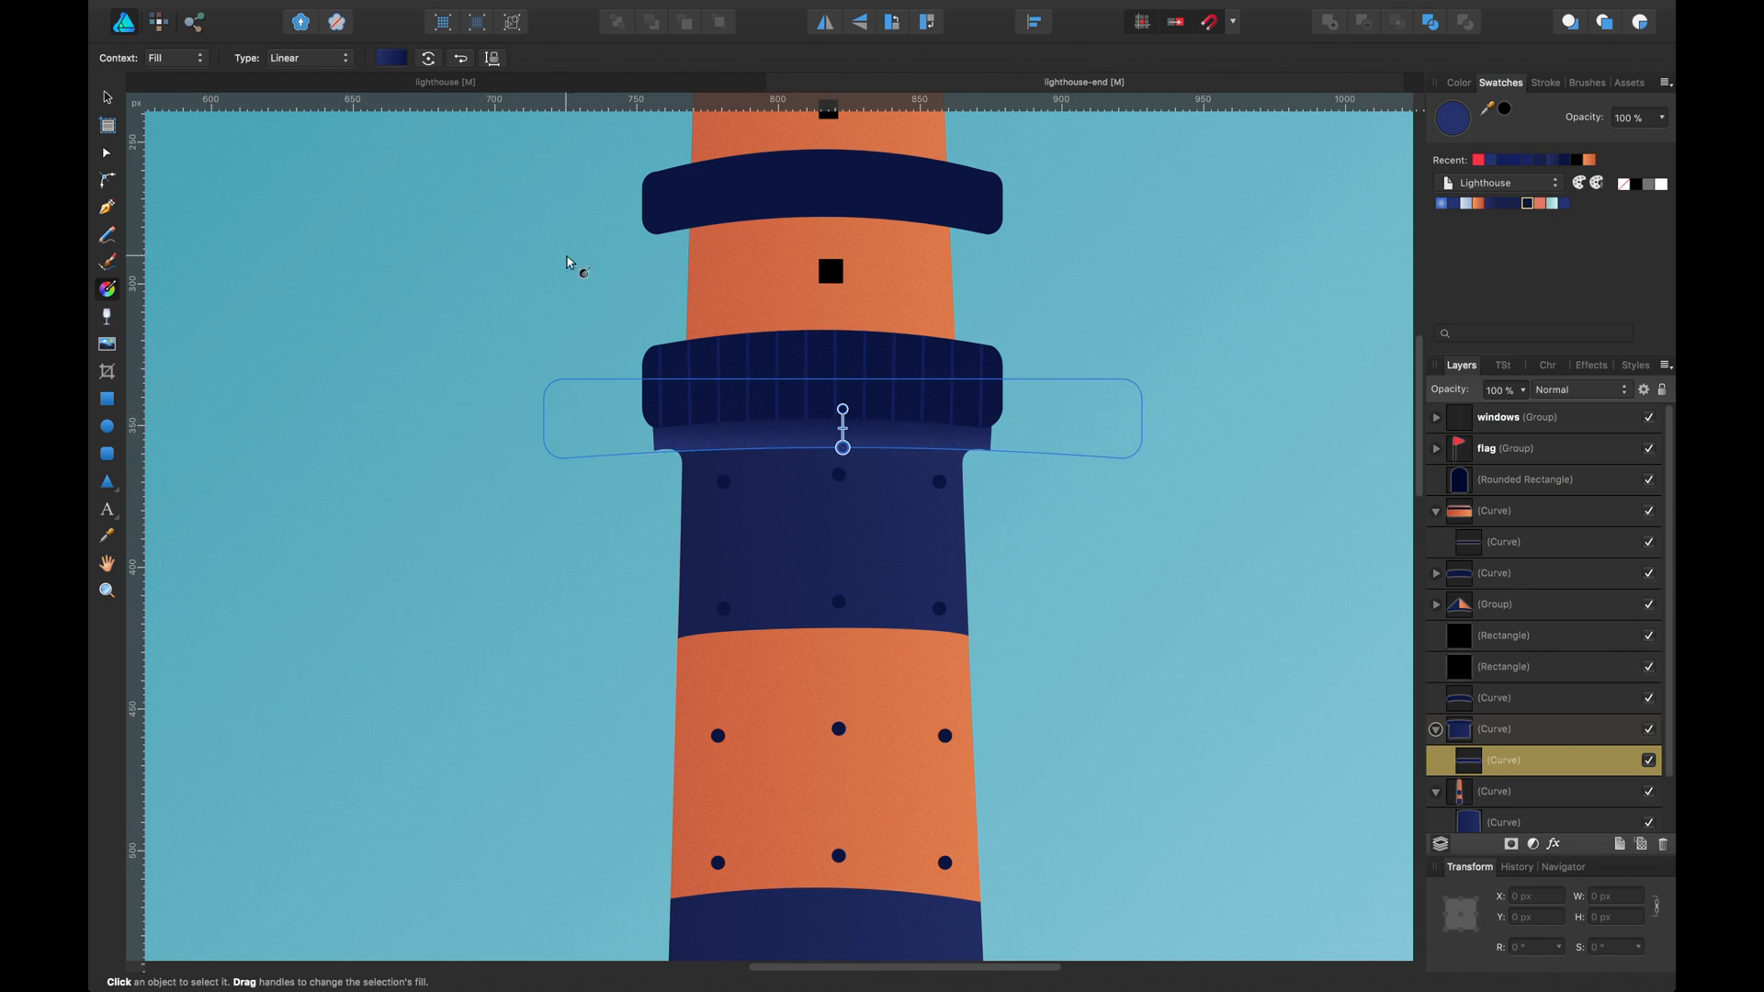
Set the opacity of the gradient's lower stop to 0 % and shift that stop upward toward the balcony's lower edge
{"action": "left_click", "coordinate": [393, 59]}
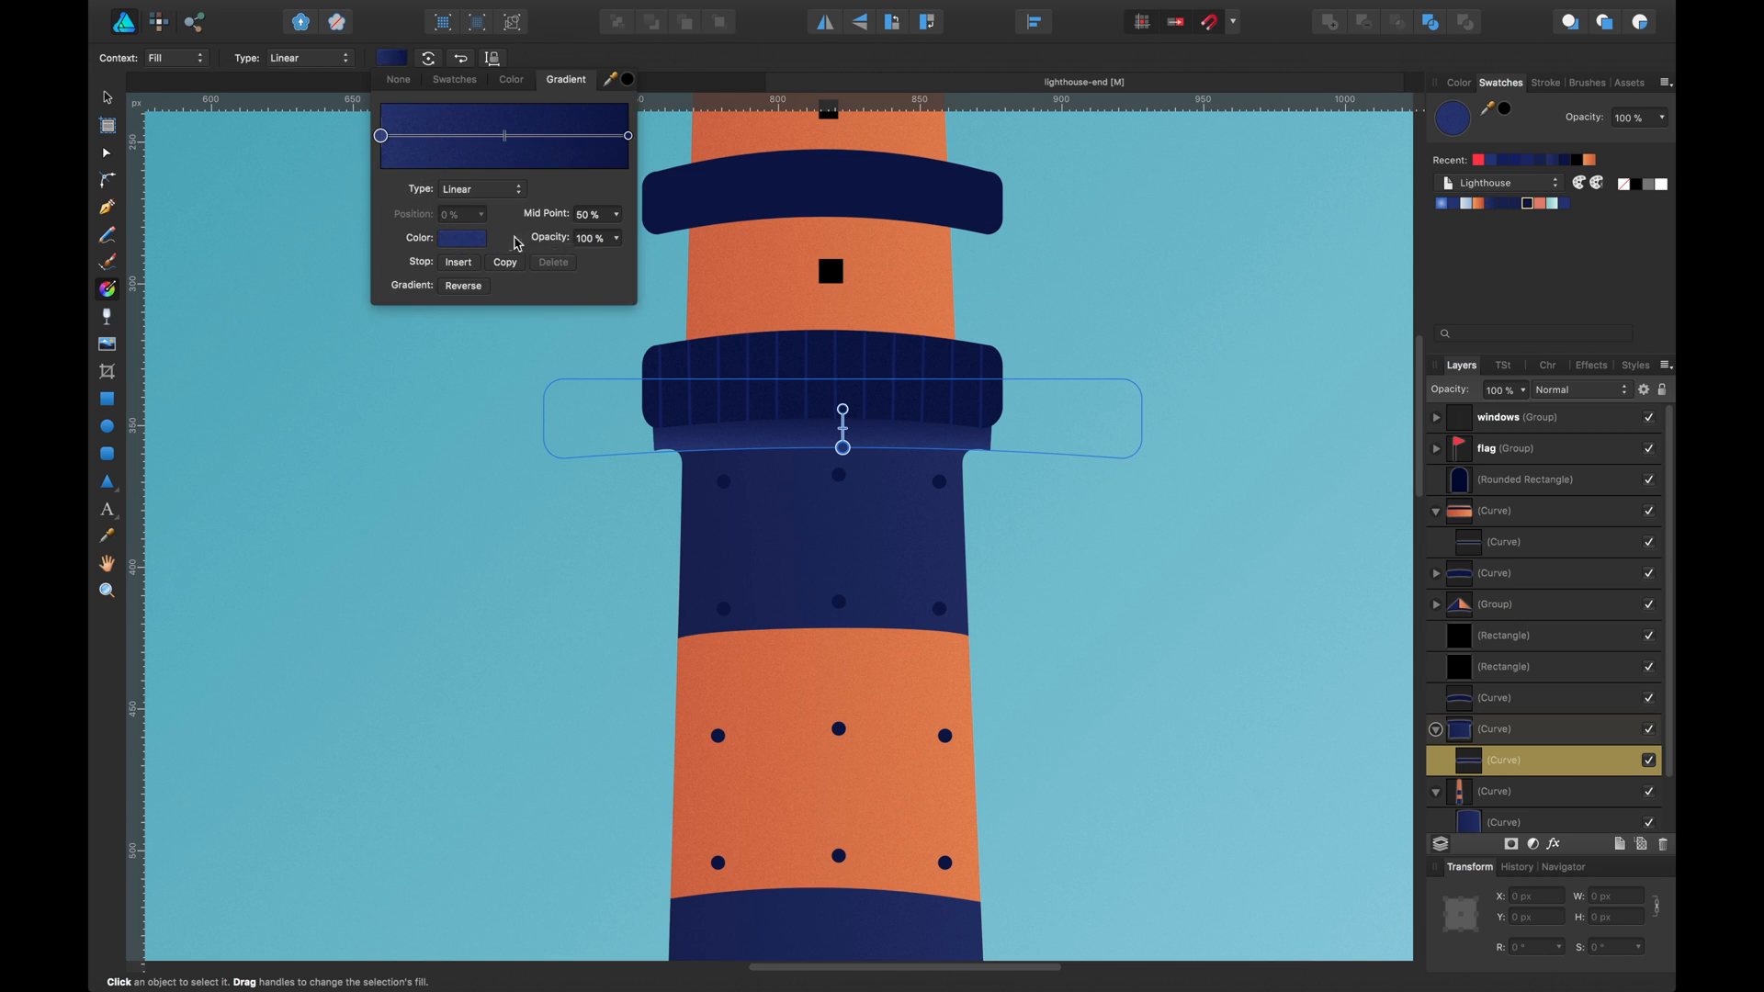
{"action": "left_click_drag", "start_coordinate": [524, 240], "coordinate": [161, 228]}
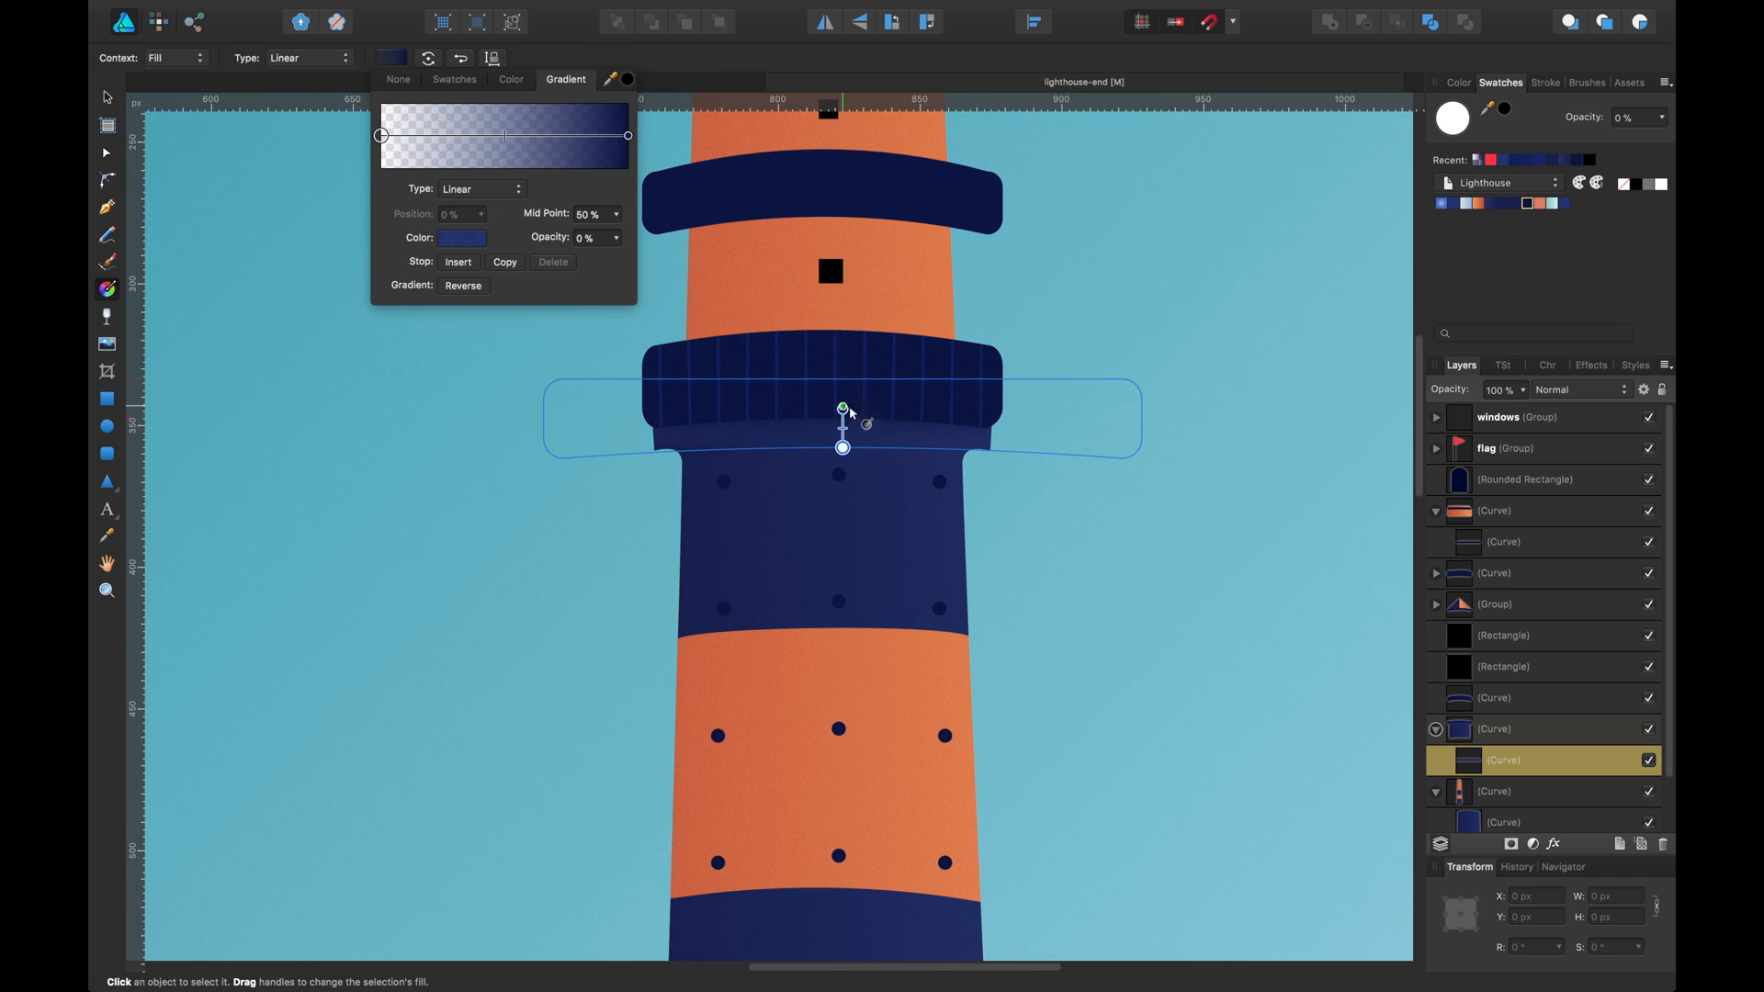
{"action": "left_click", "coordinate": [842, 448]}
{"action": "left_click_drag", "start_coordinate": [842, 449], "coordinate": [843, 418]}
{"action": "key", "text": "v"}
{"action": "left_click", "coordinate": [1090, 294]}
Examine the new shading below the ribbed balcony on the whole lighthouse and close up
{"action": "scroll", "coordinate": [1091, 294], "scroll_direction": "up", "scroll_amount": 1}
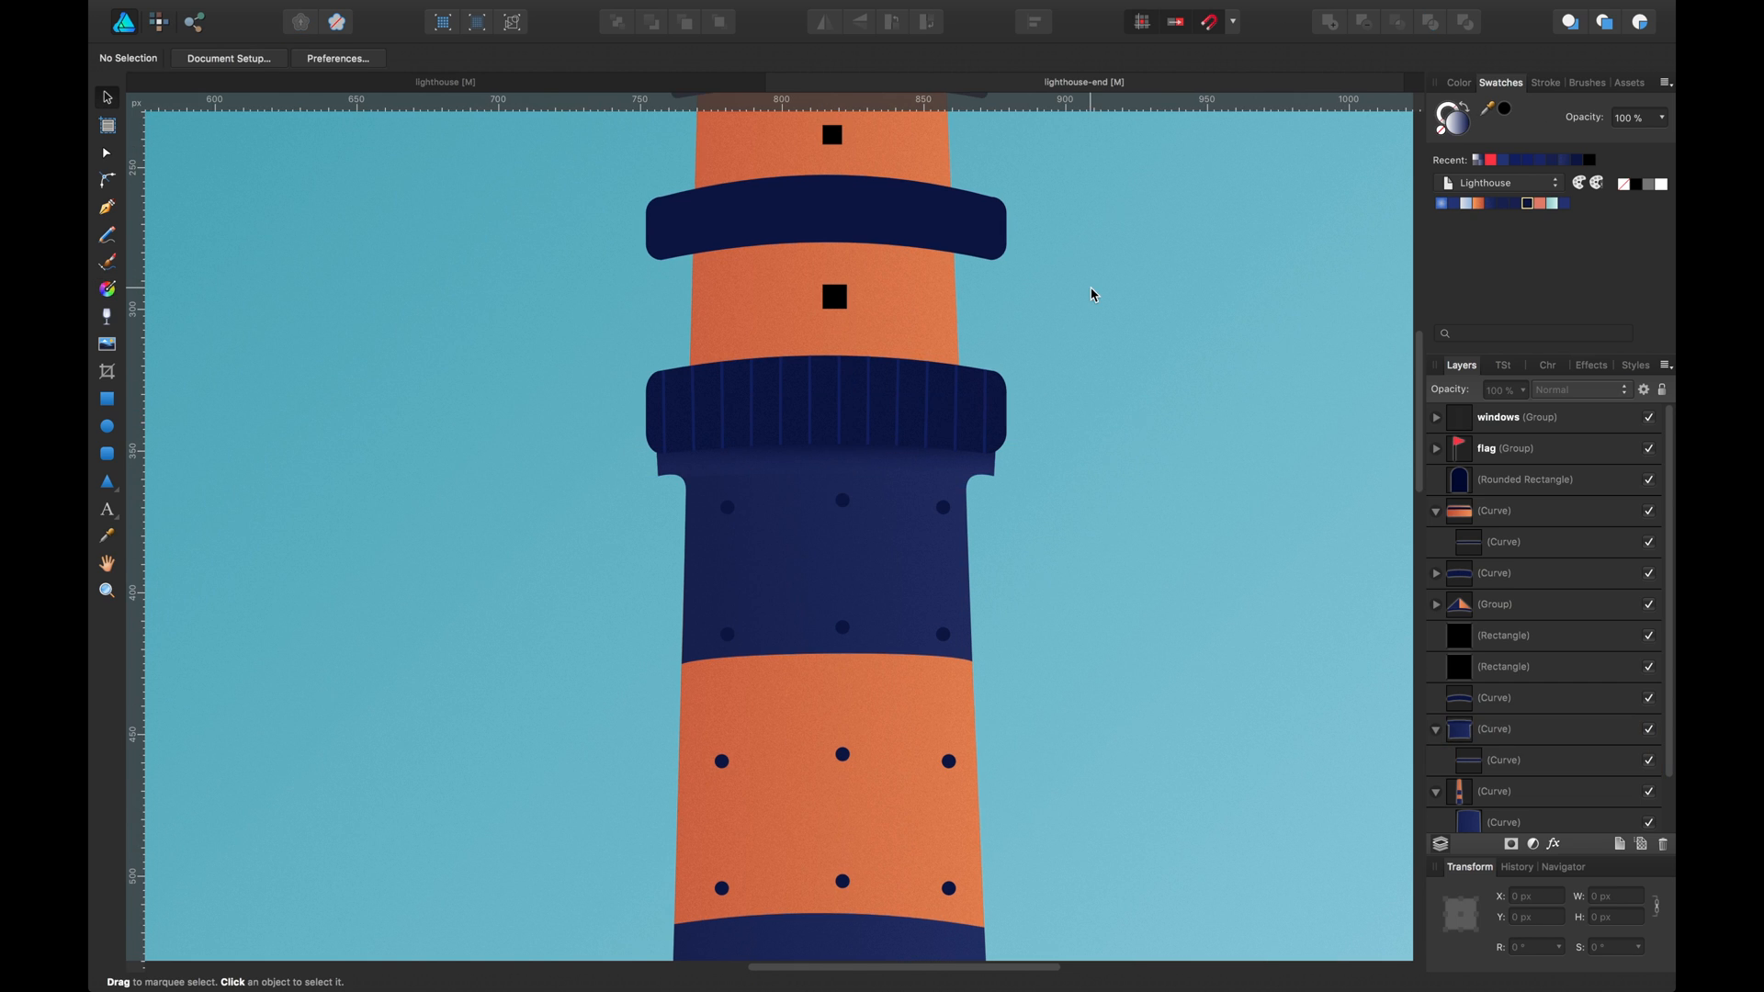
{"action": "key", "text": "super+0"}
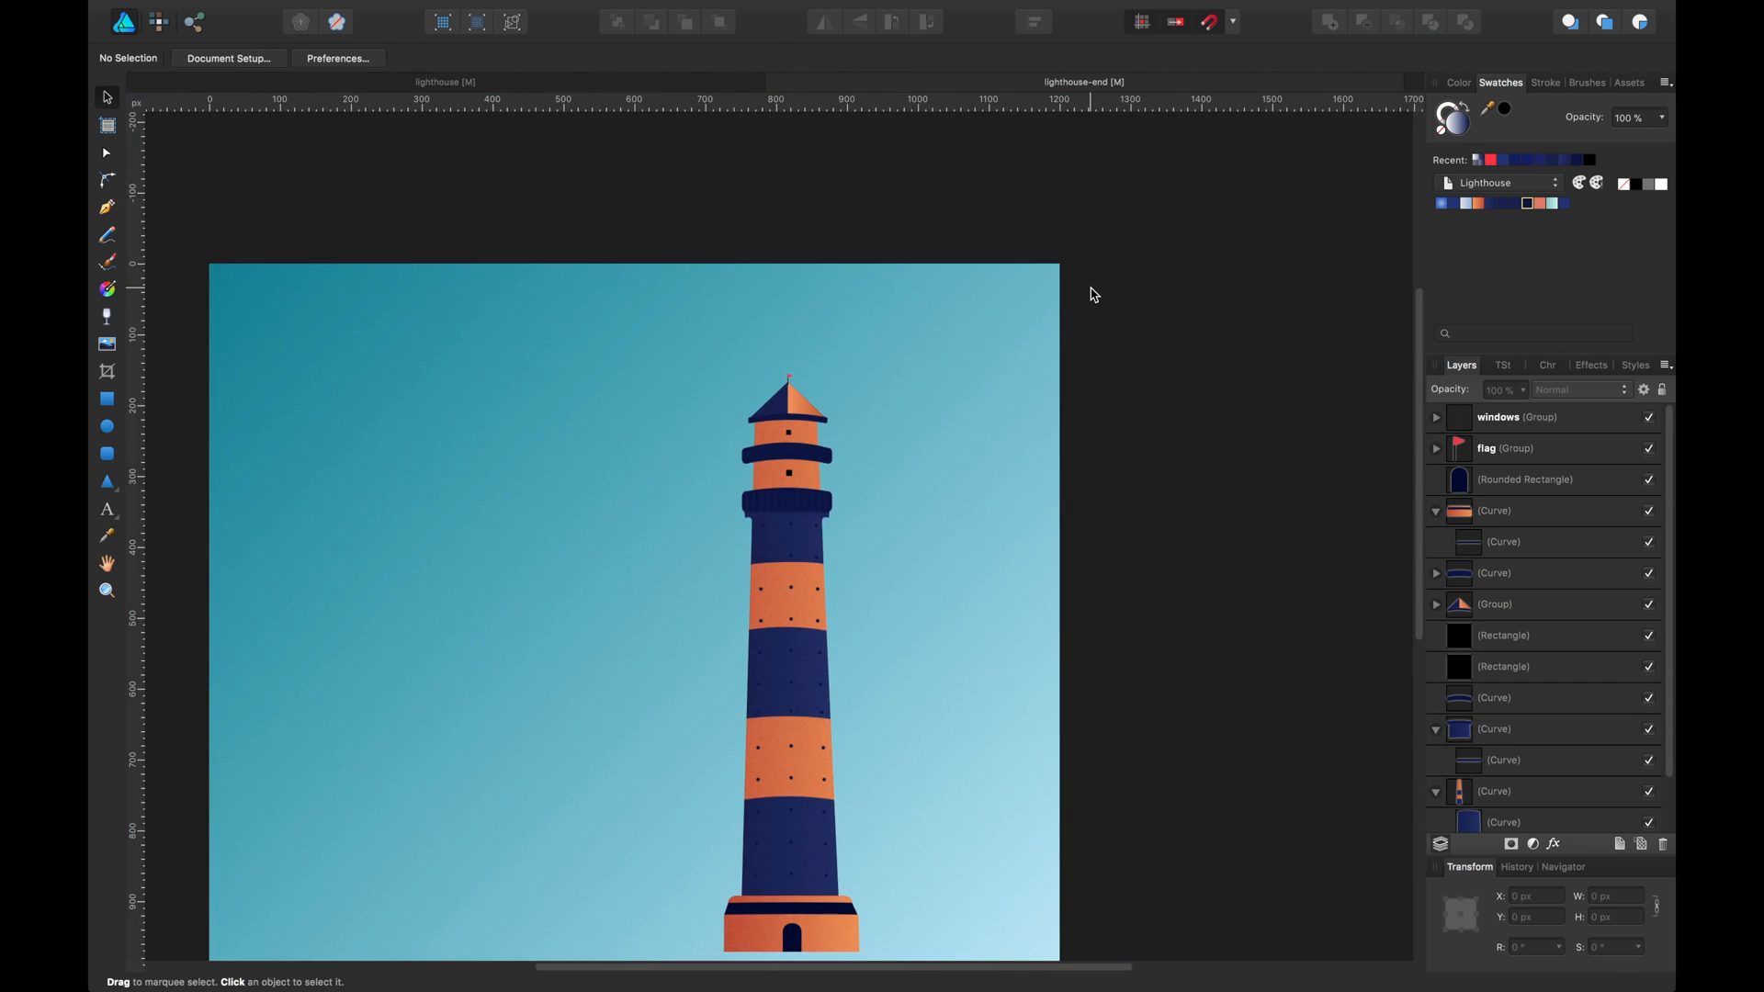
{"action": "key", "text": "super+minus"}
{"action": "key", "text": "super+equal"}
{"action": "key", "text": "super+equal"}
{"action": "key", "text": "super+equal"}
{"action": "key", "text": "super+equal"}
{"action": "key", "text": "super+equal"}
{"action": "key", "text": "super+equal"}
{"action": "key", "text": "super+equal"}
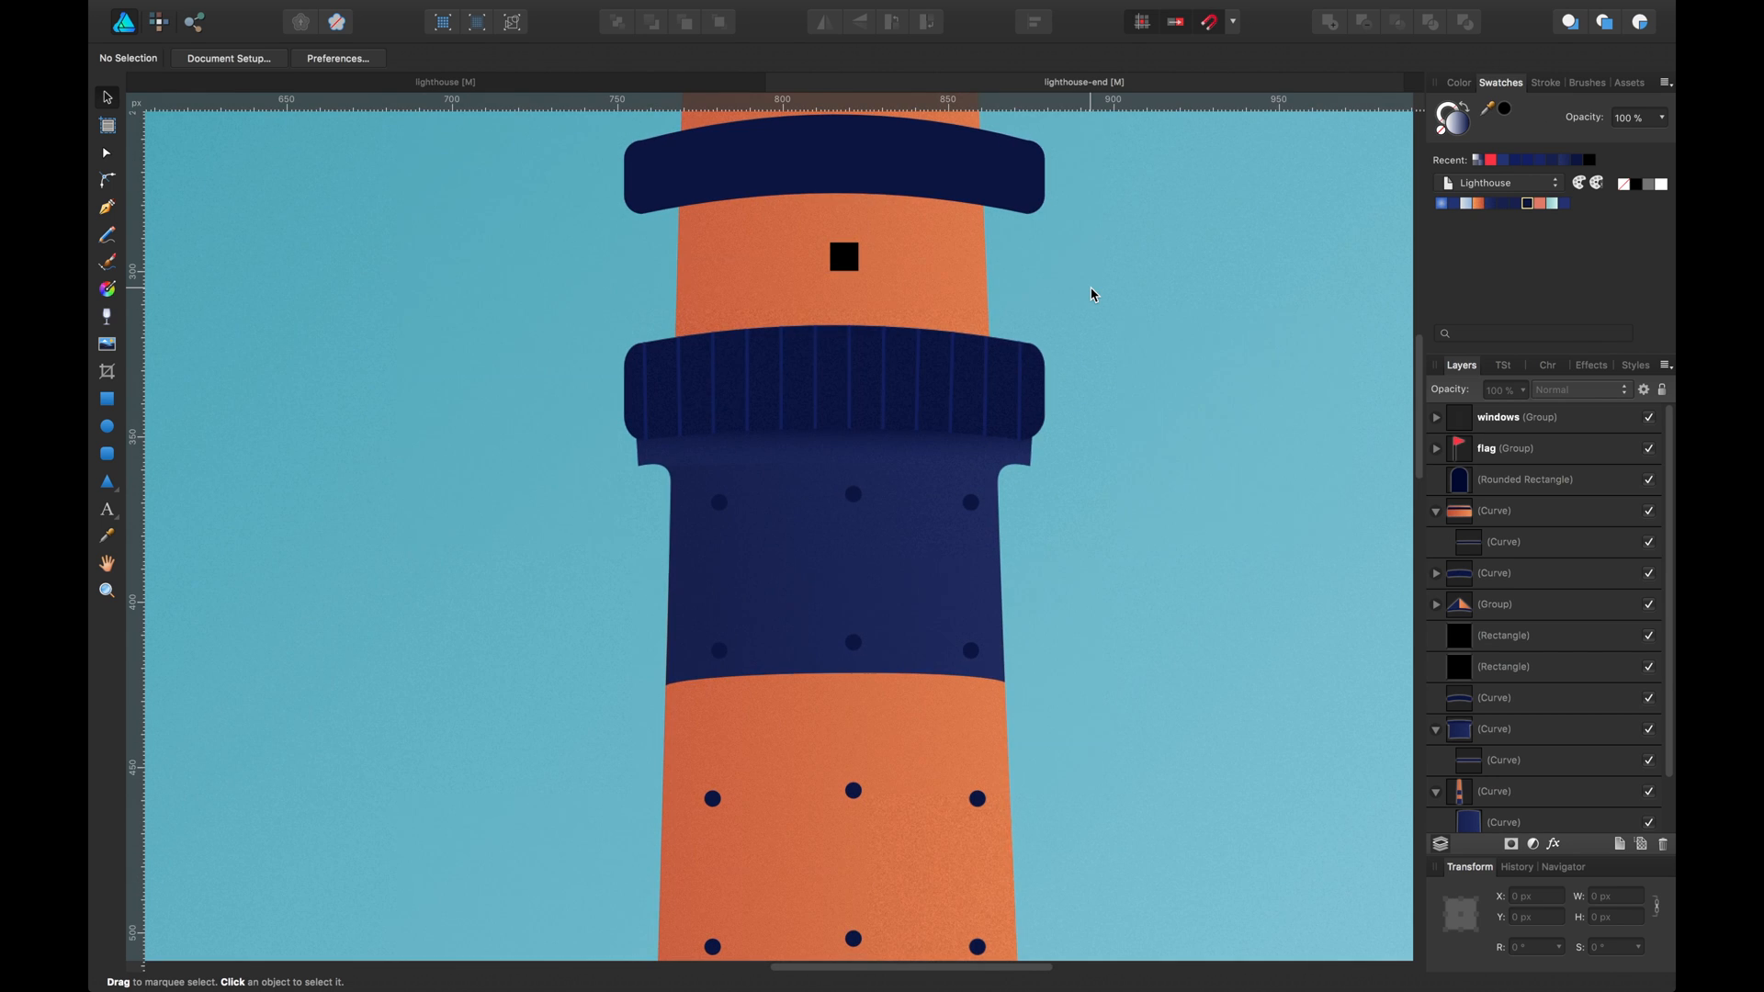
Set the opacity of the shading shape's transparent gradient stop to 100 %
{"action": "left_click", "coordinate": [929, 449]}
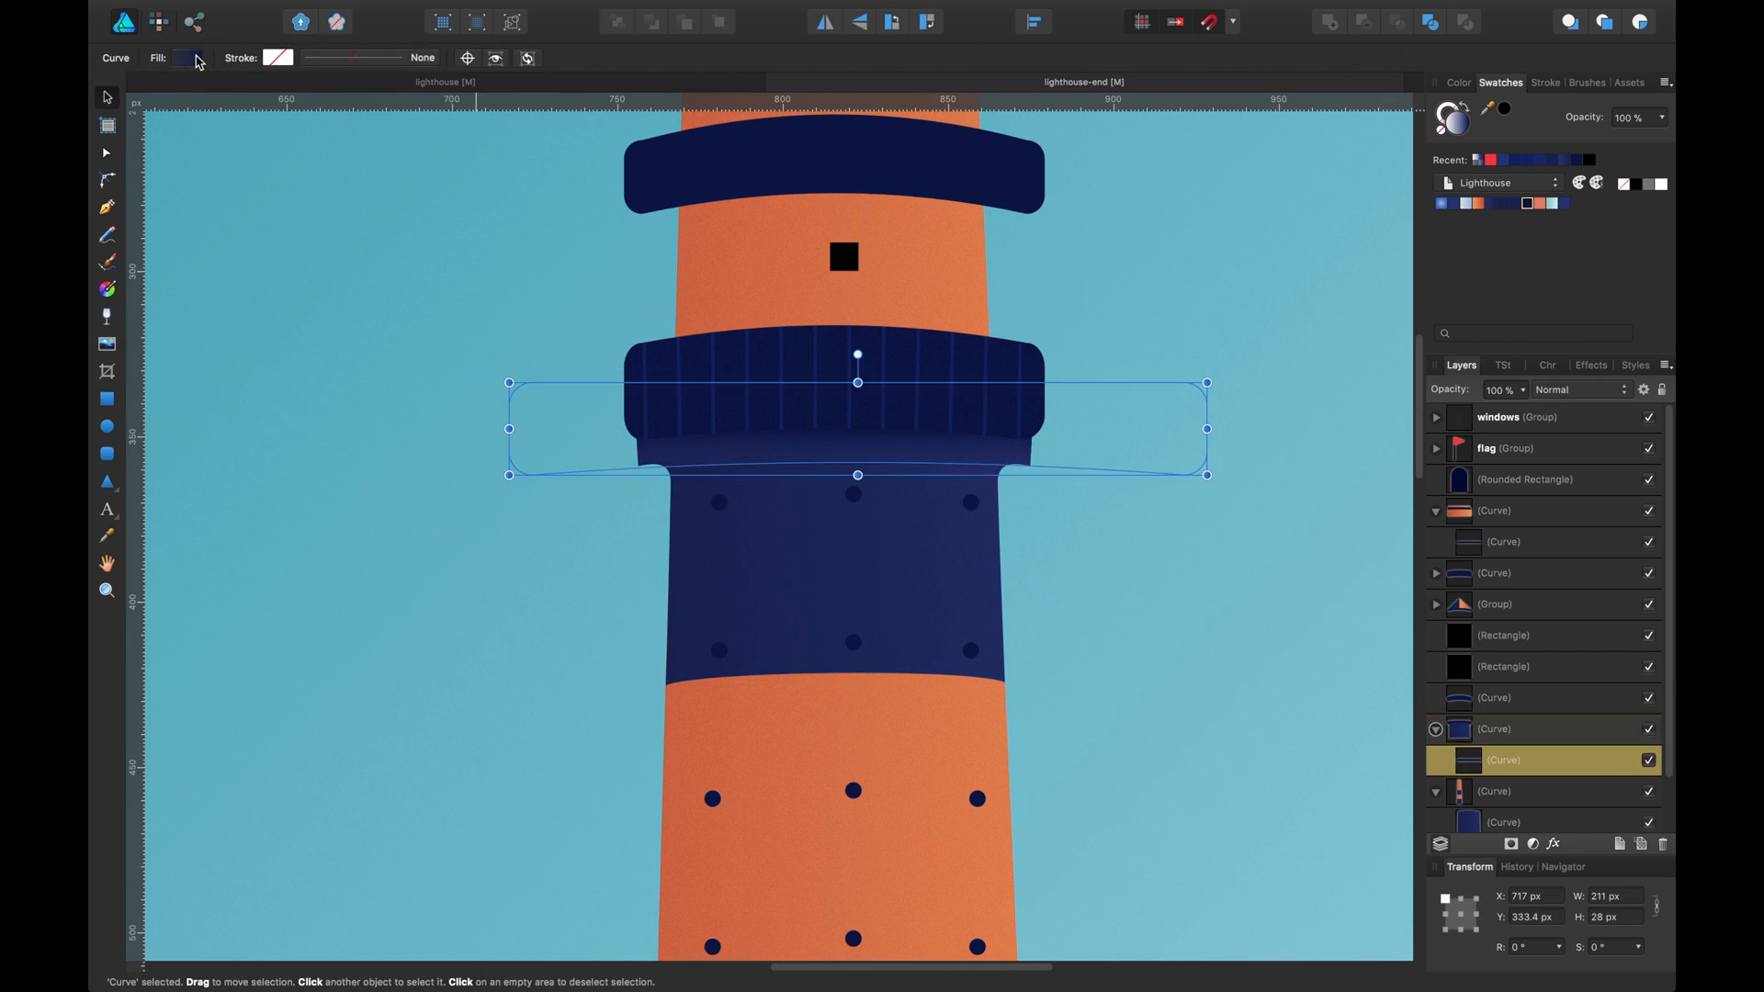
{"action": "left_click", "coordinate": [191, 59]}
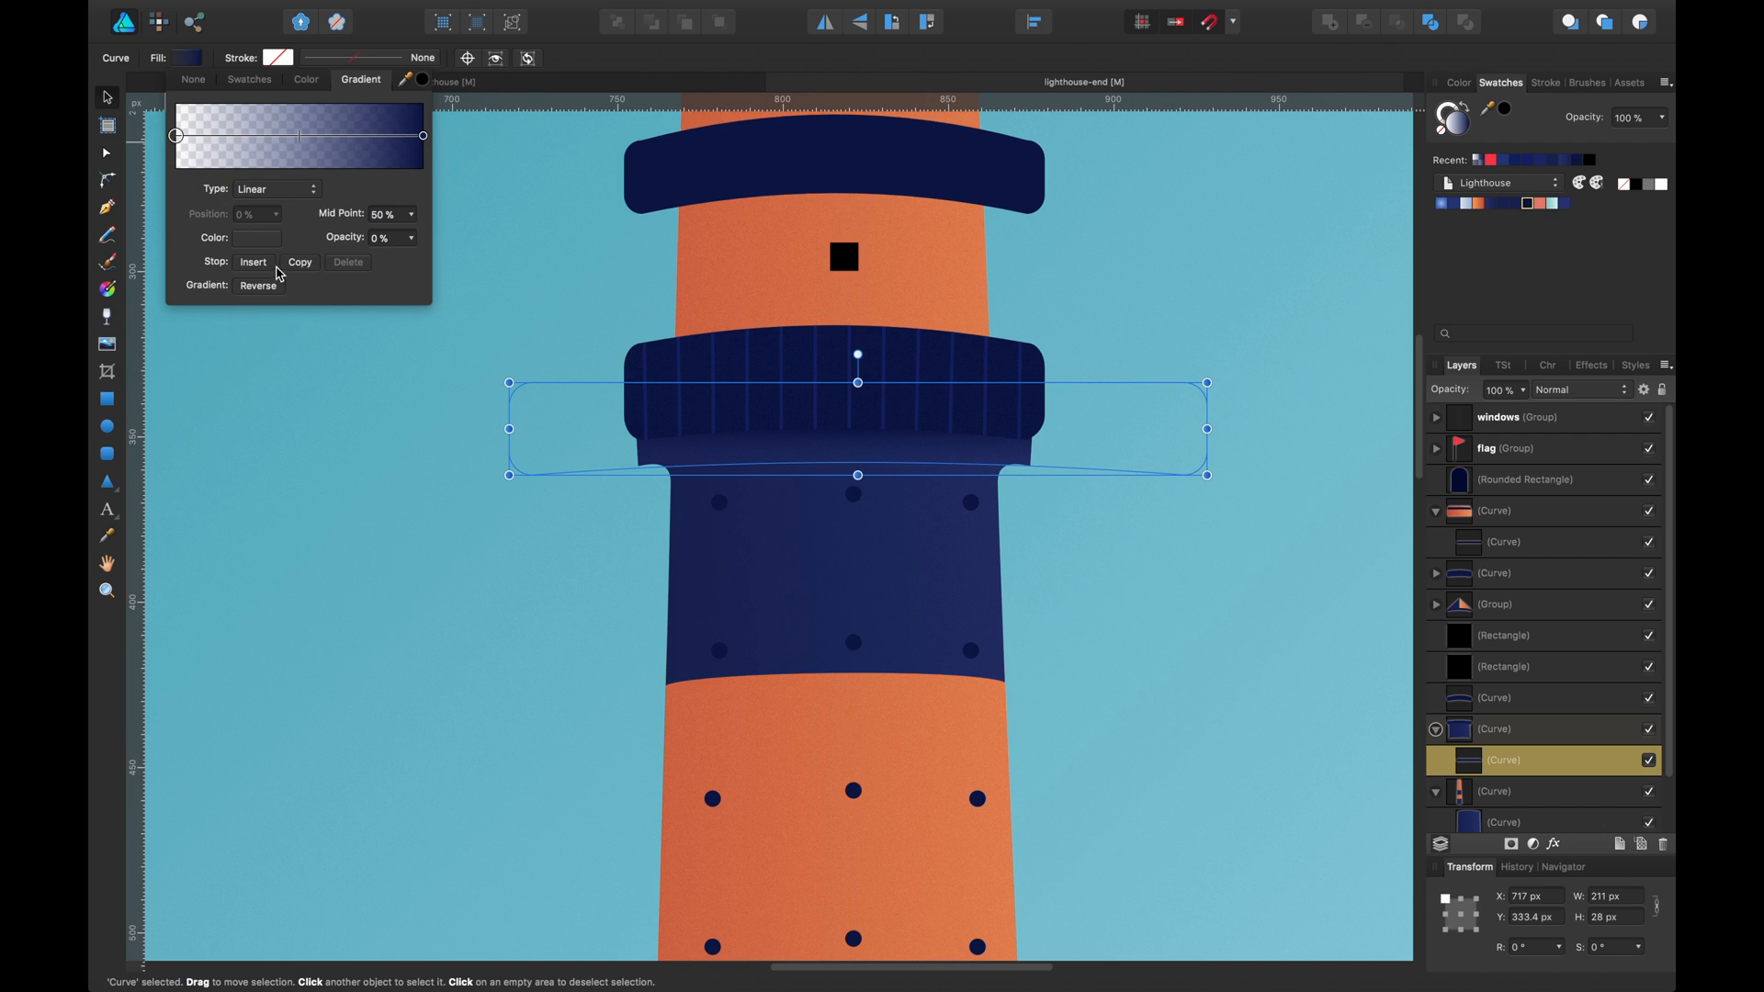
{"action": "left_click_drag", "start_coordinate": [357, 241], "coordinate": [454, 244]}
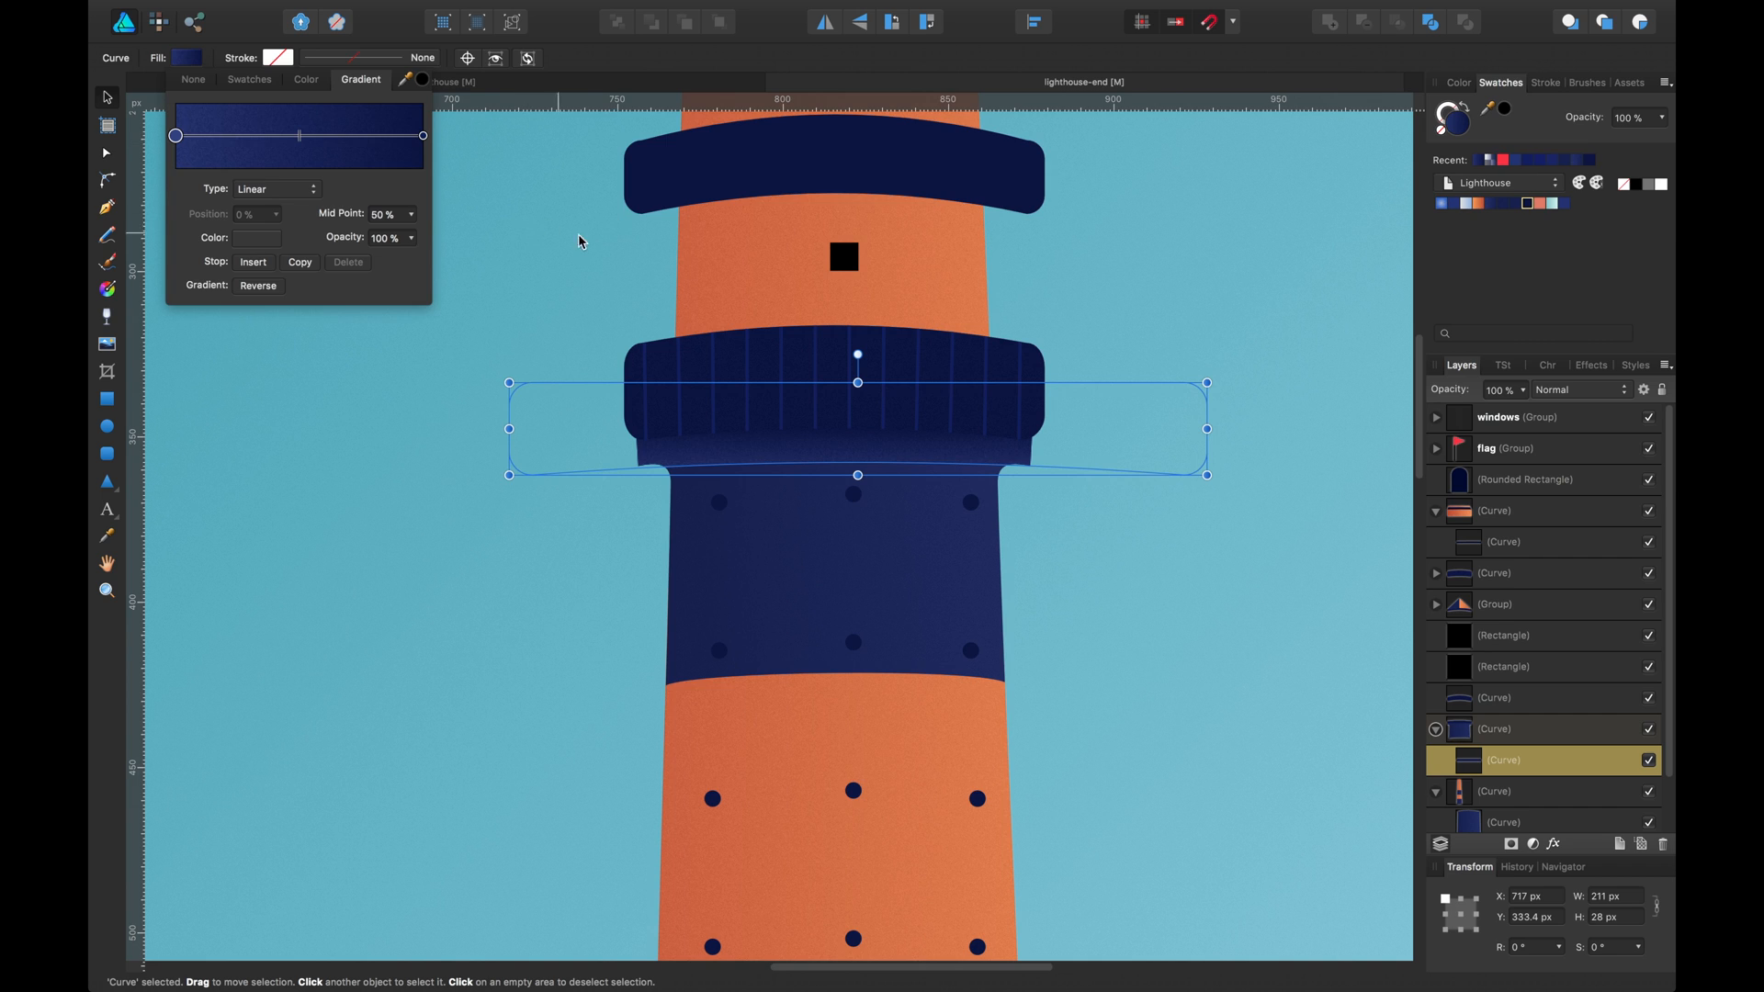
{"action": "left_click", "coordinate": [1197, 295]}
{"action": "left_click", "coordinate": [1196, 301]}
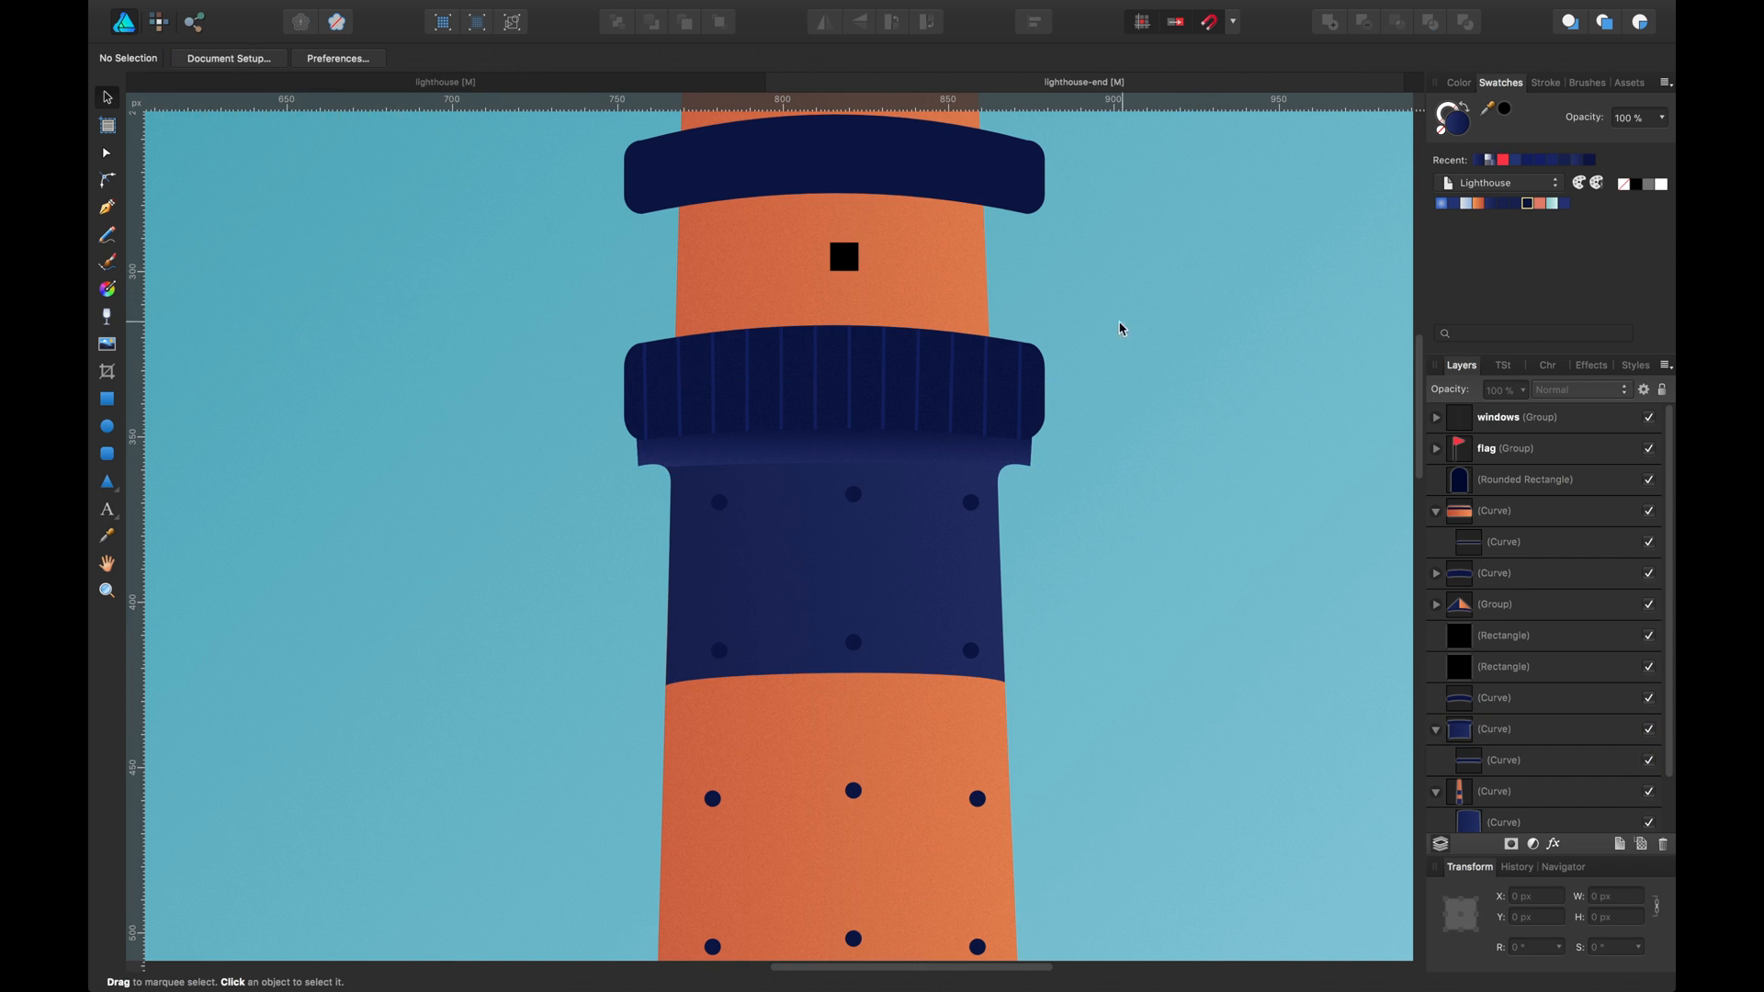
Shrink the shading shape to a thin band about 10 px high directly beneath the ribbed balcony
{"action": "left_click", "coordinate": [933, 456]}
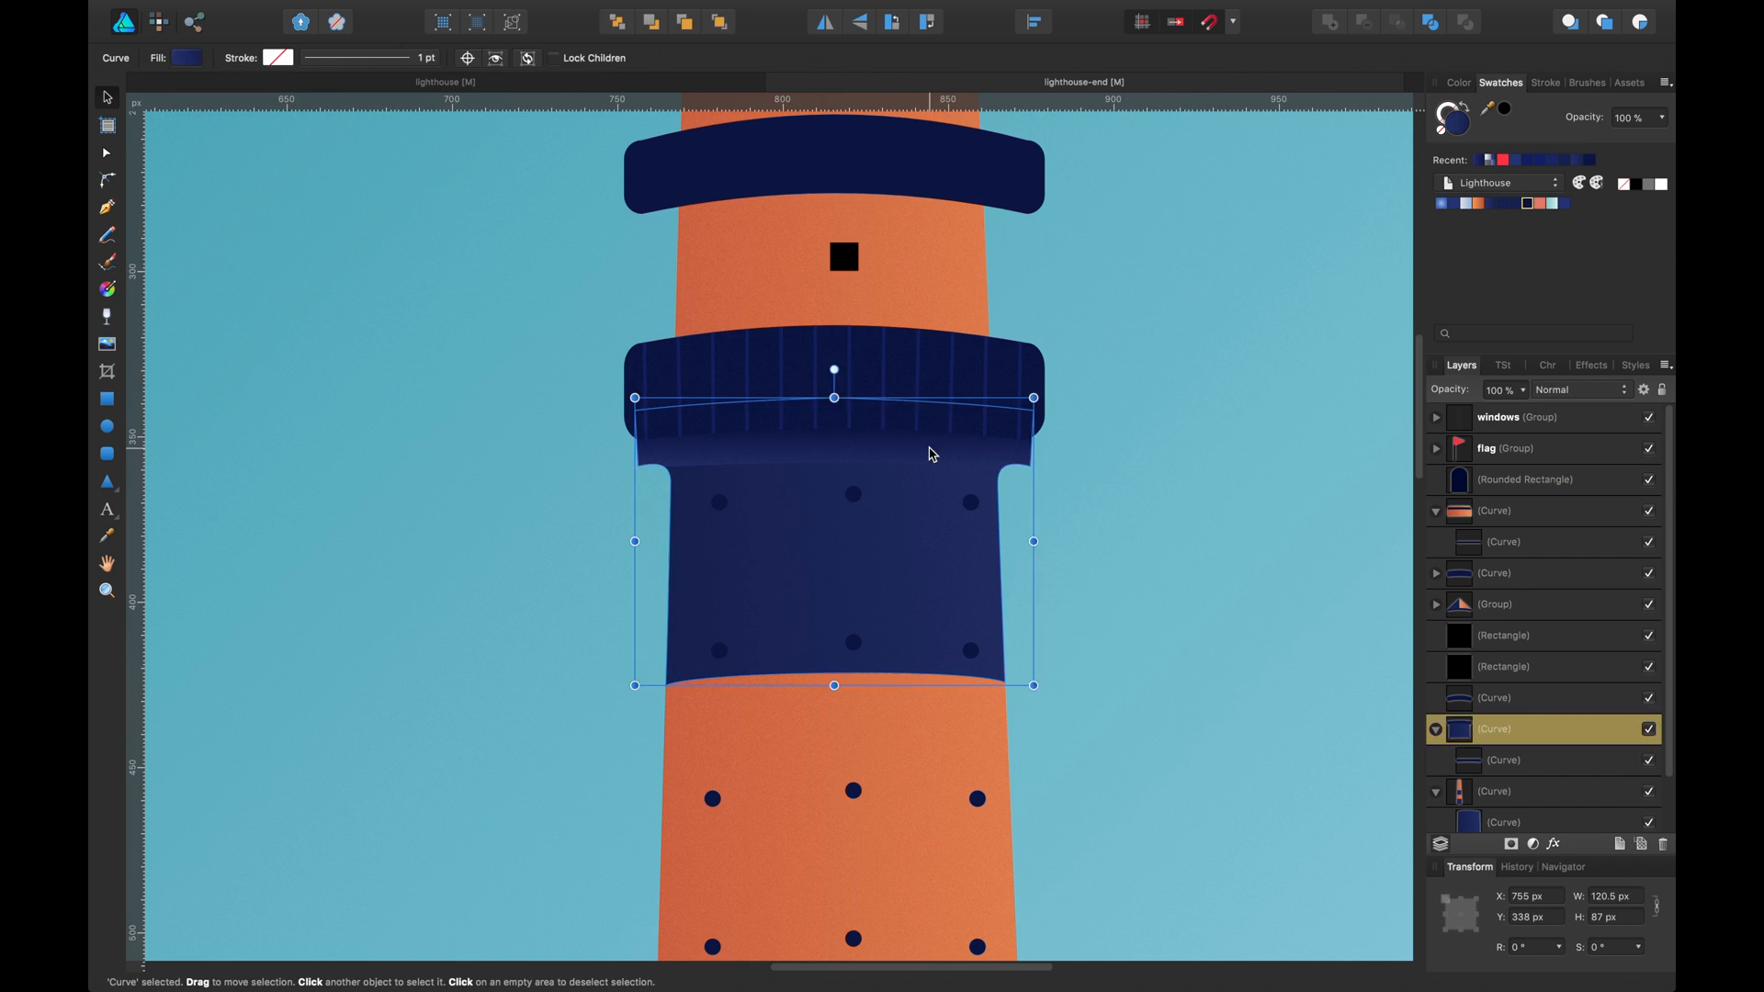
{"action": "left_click", "coordinate": [924, 457]}
{"action": "left_click_drag", "start_coordinate": [858, 476], "coordinate": [858, 445]}
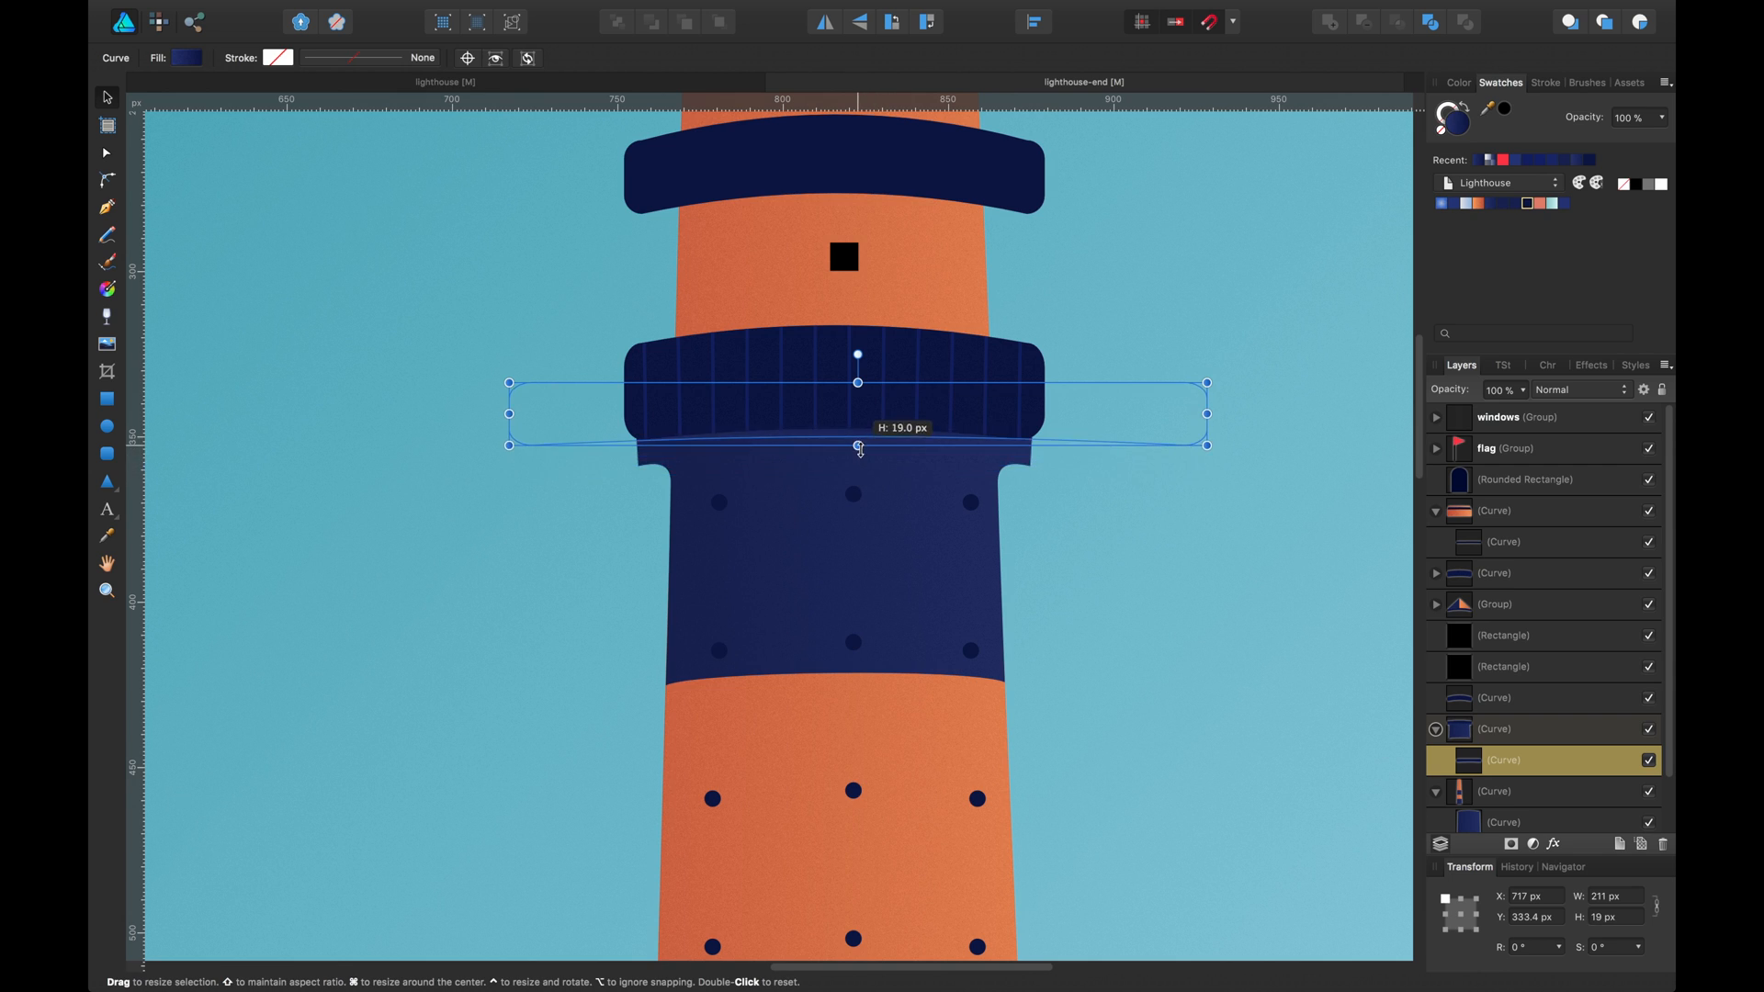
{"action": "left_click_drag", "start_coordinate": [858, 382], "coordinate": [854, 445]}
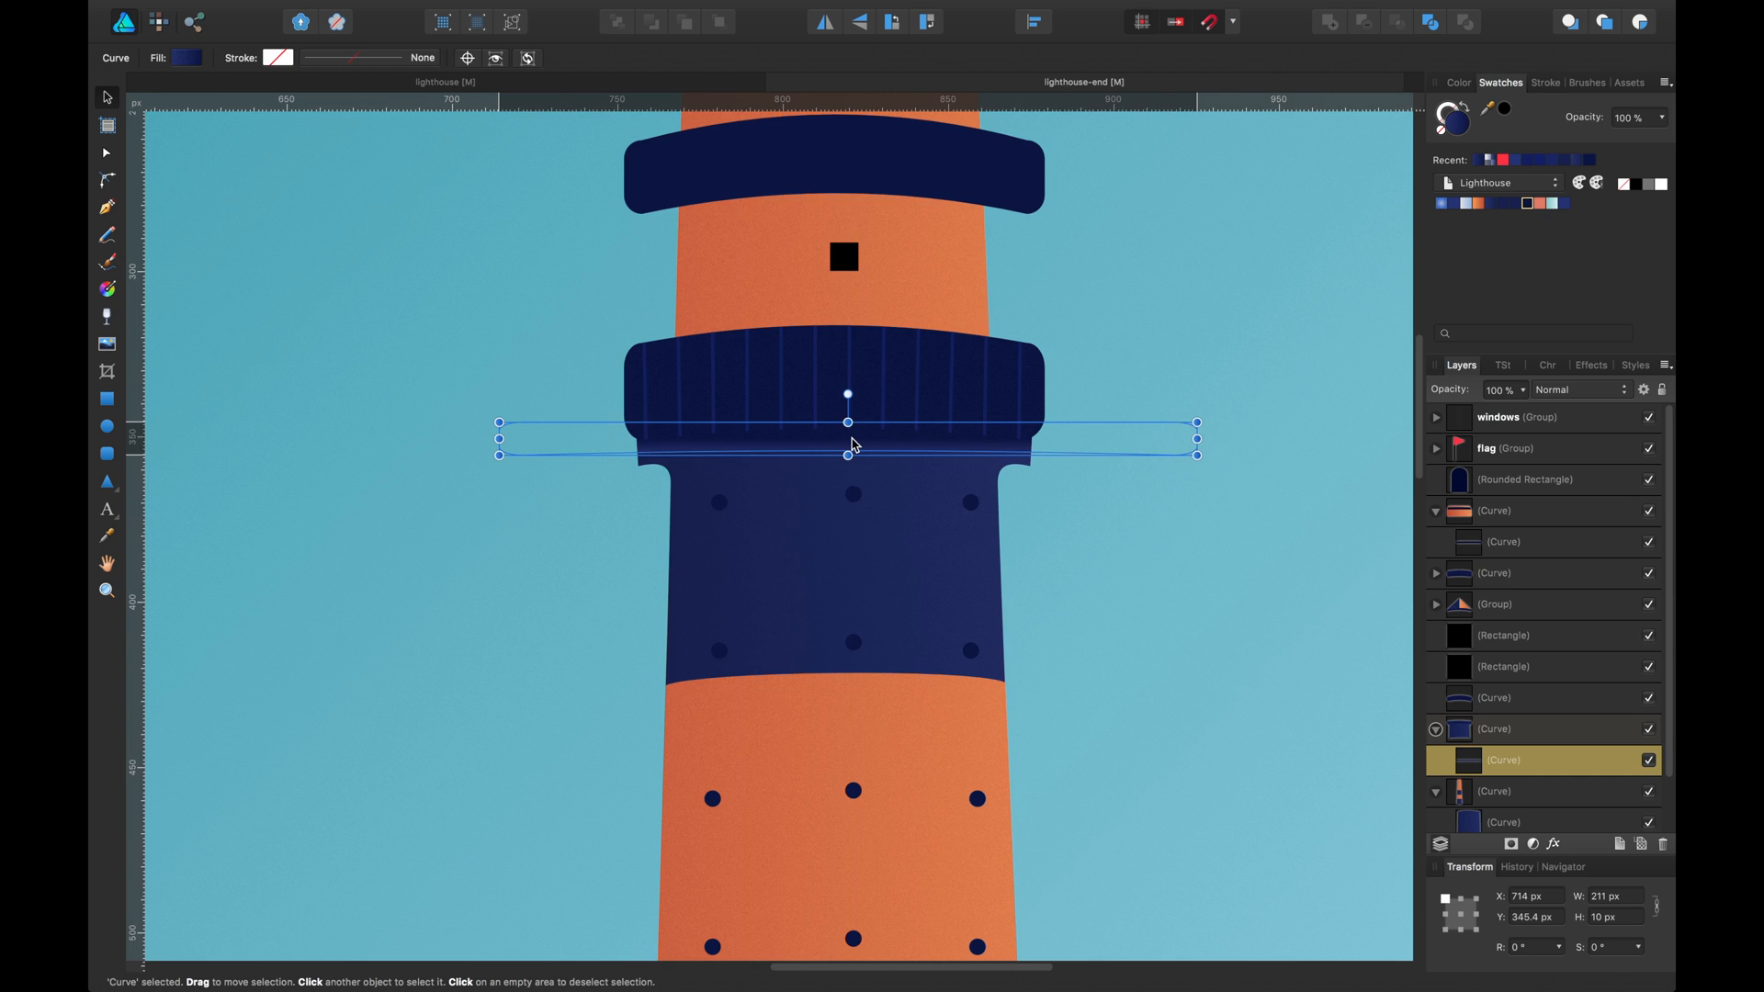
Arch the shading band's edges upward to follow the balcony's curve and reduce the band's opacity to 44 %
{"action": "key", "text": "a"}
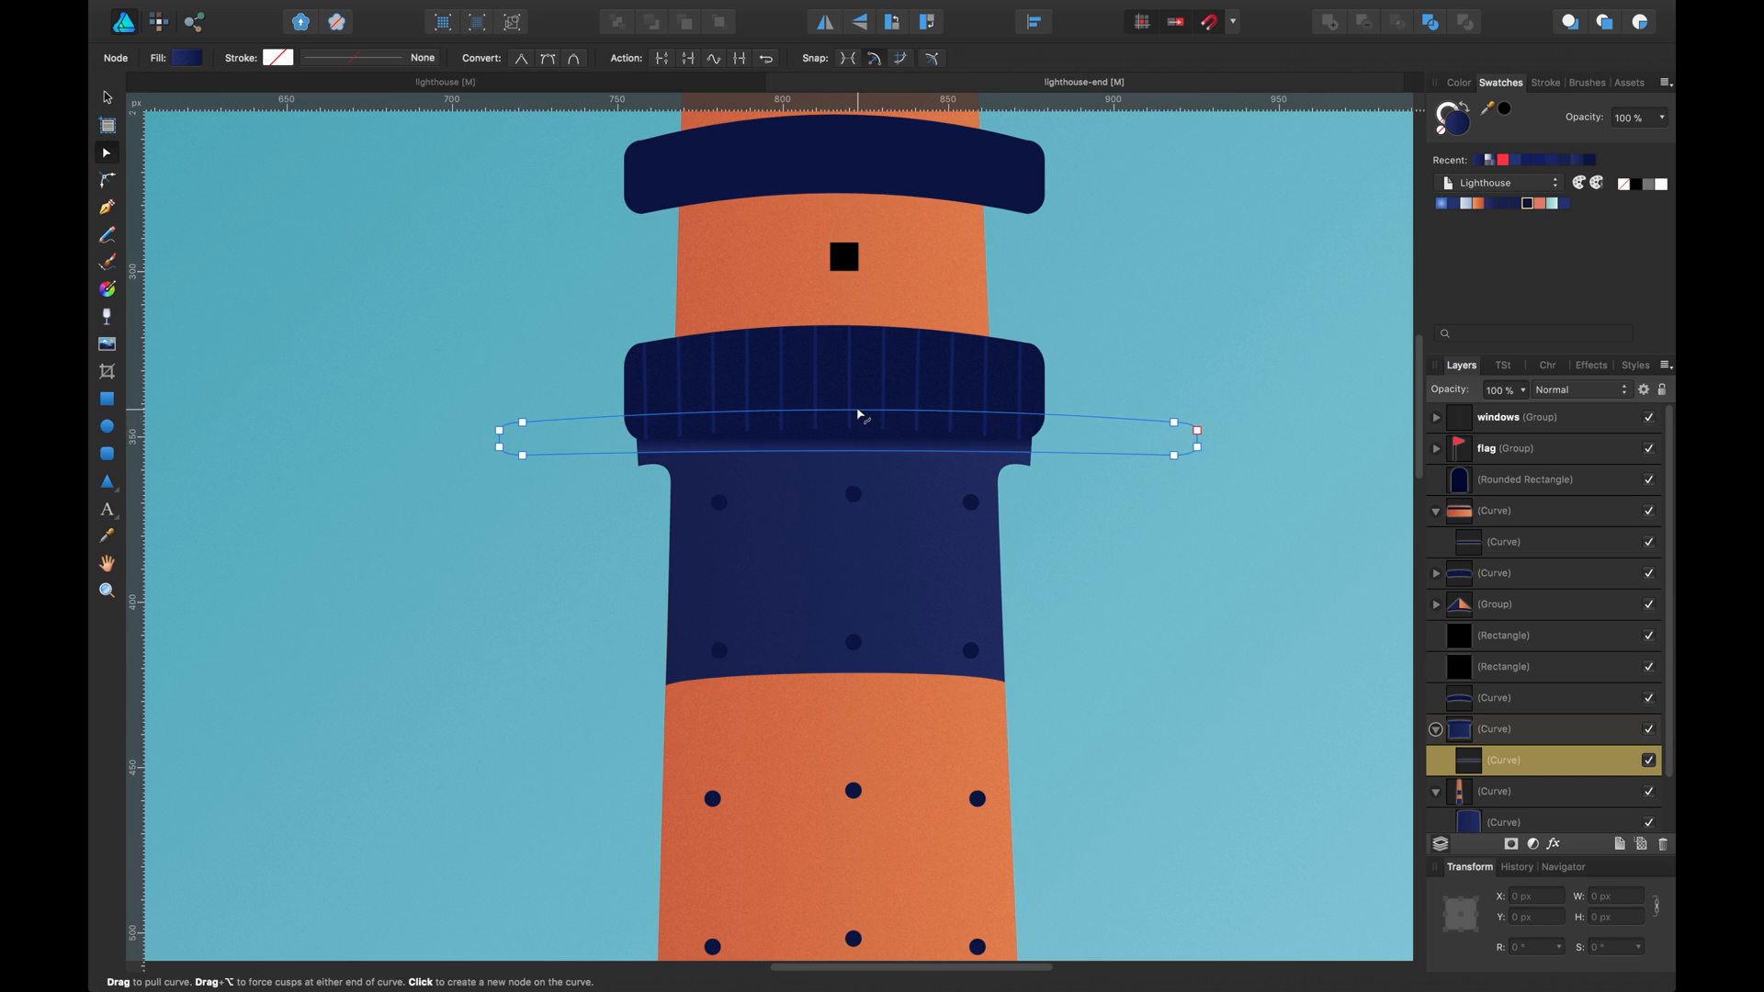
{"action": "left_click_drag", "start_coordinate": [859, 451], "coordinate": [859, 443]}
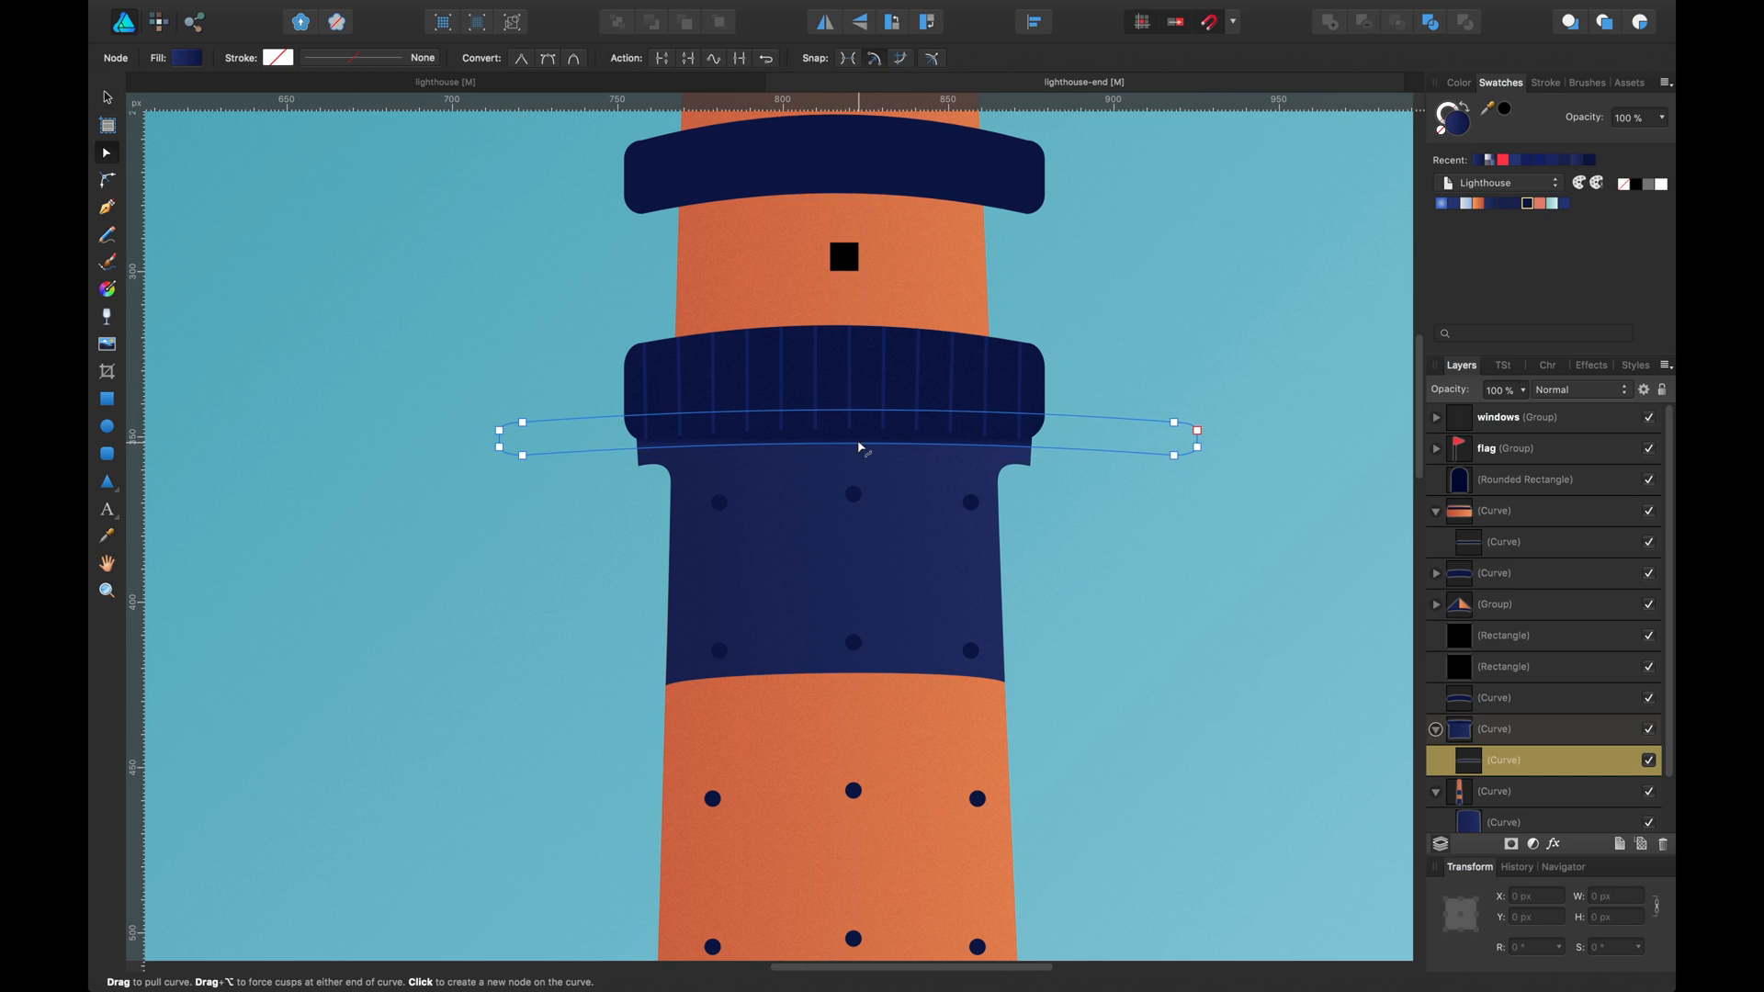
{"action": "key", "text": "v"}
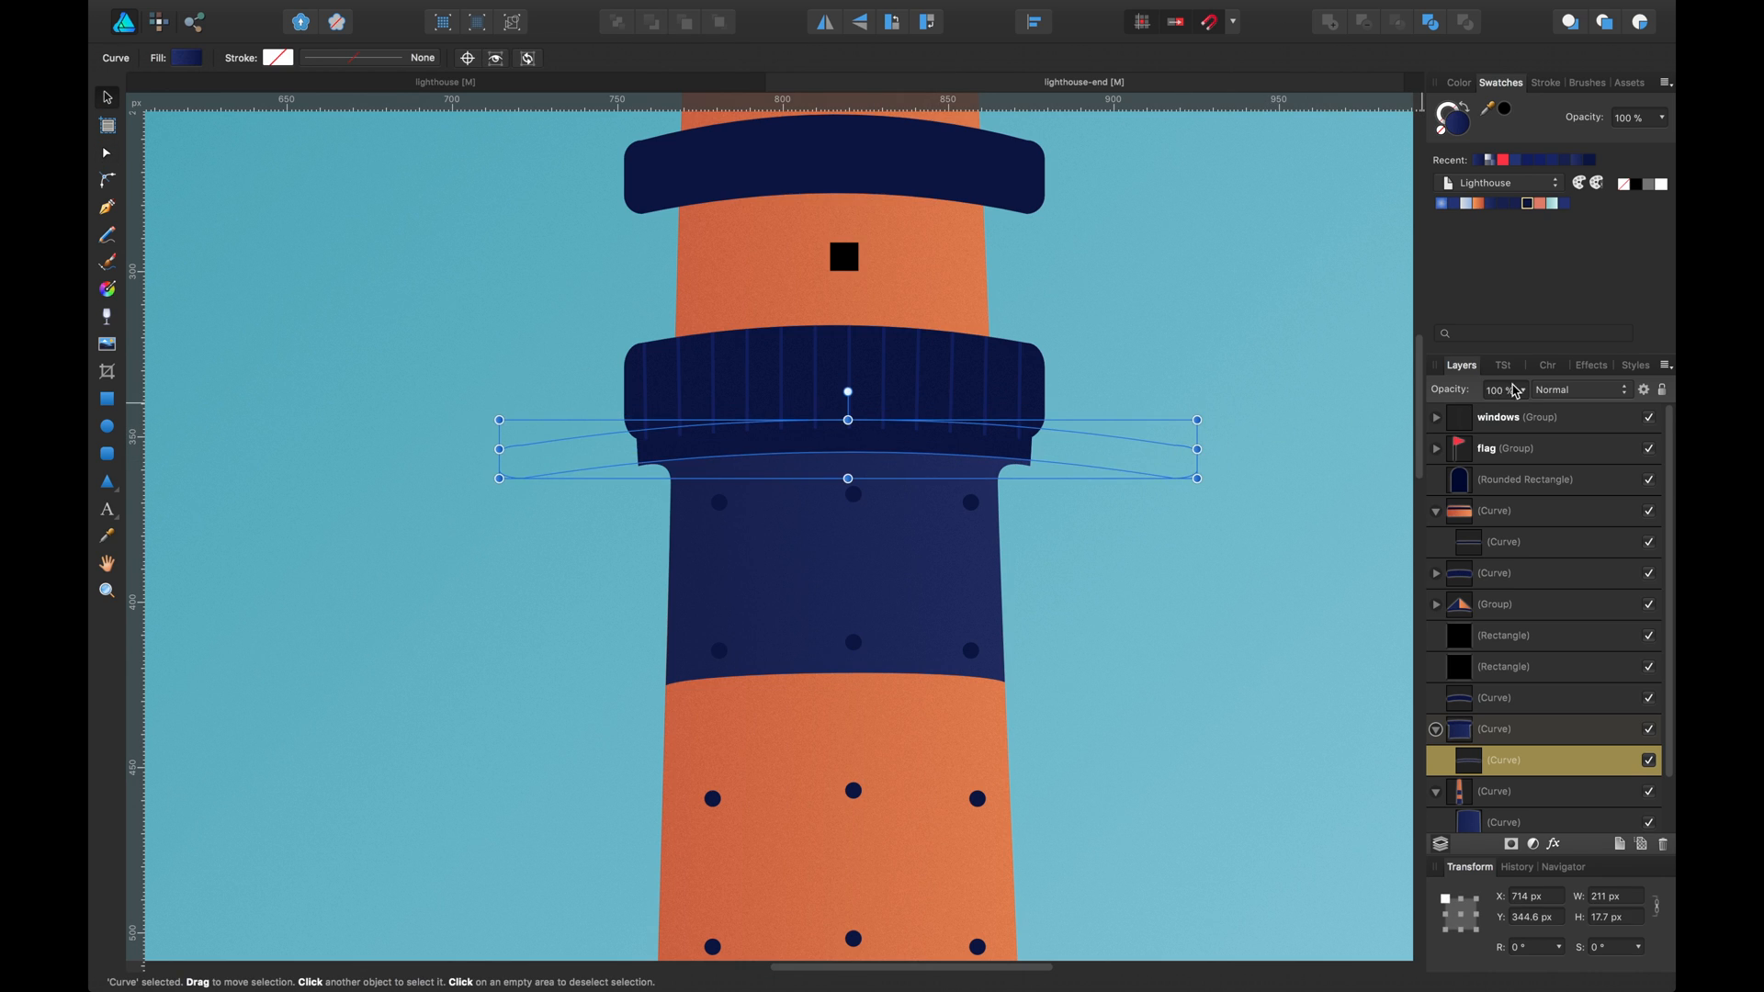
{"action": "left_click_drag", "start_coordinate": [1521, 389], "coordinate": [1438, 423]}
{"action": "left_click", "coordinate": [1252, 313]}
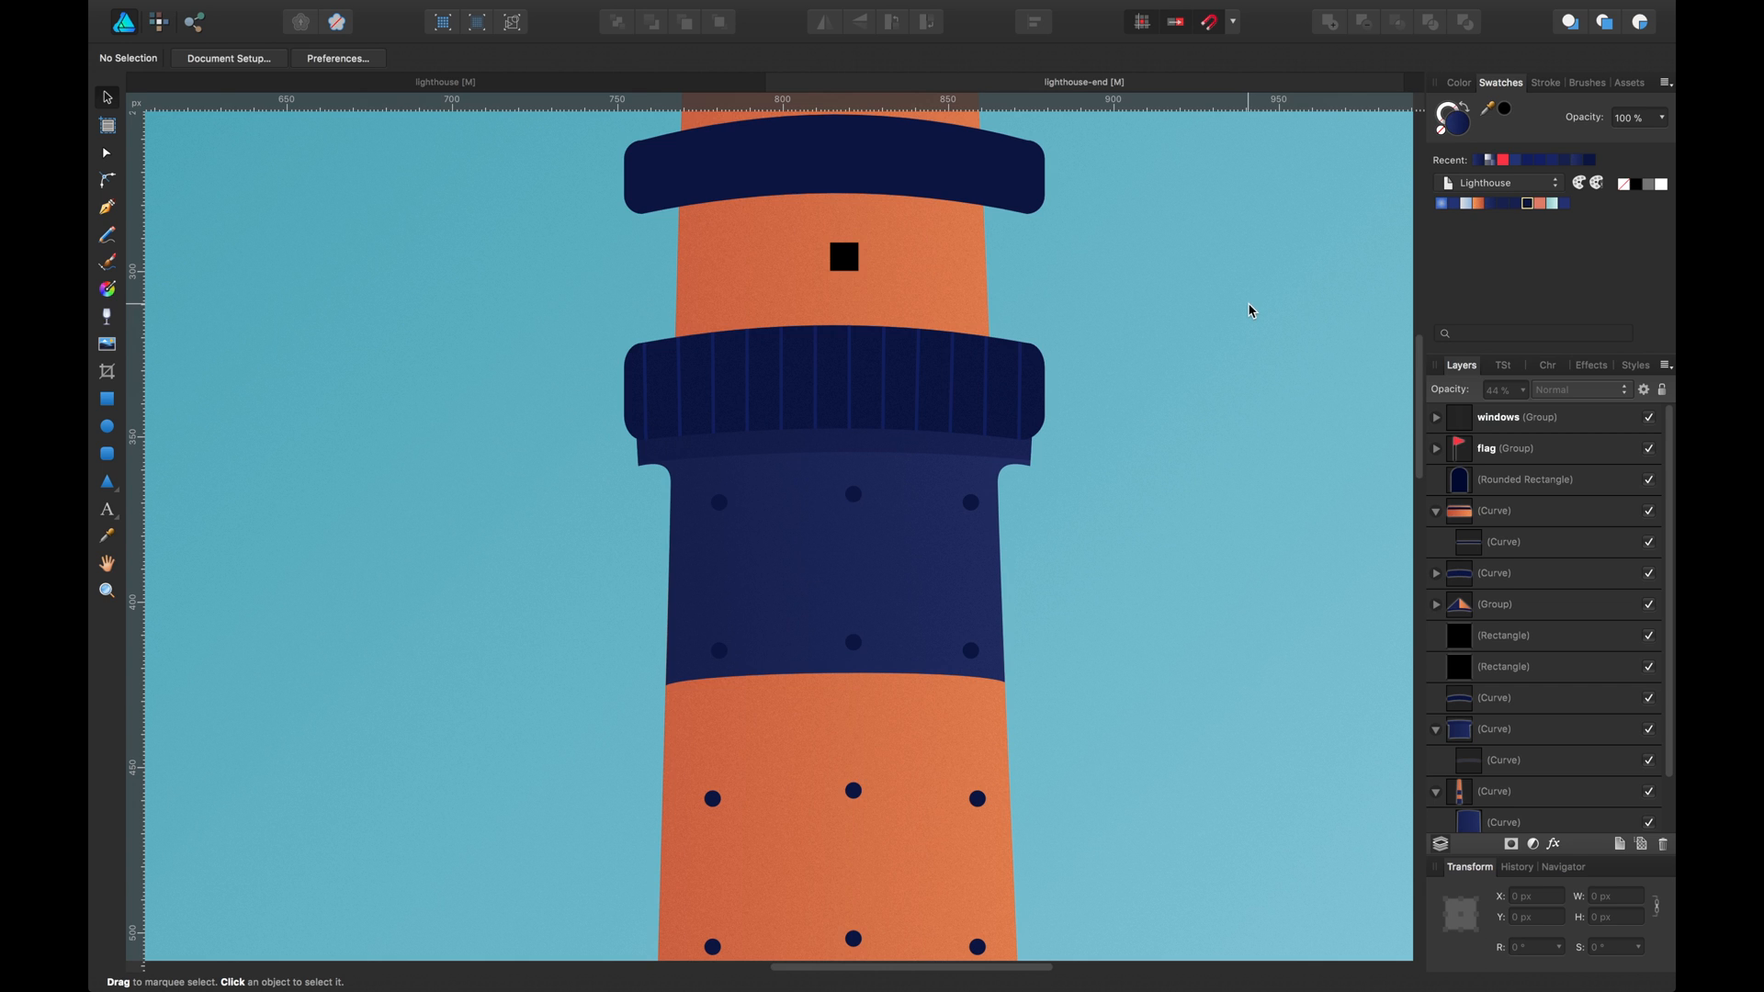
Group all the lighthouse parts, from the flag down to the base, into one object
{"action": "key", "text": "super+minus"}
{"action": "key", "text": "super+minus"}
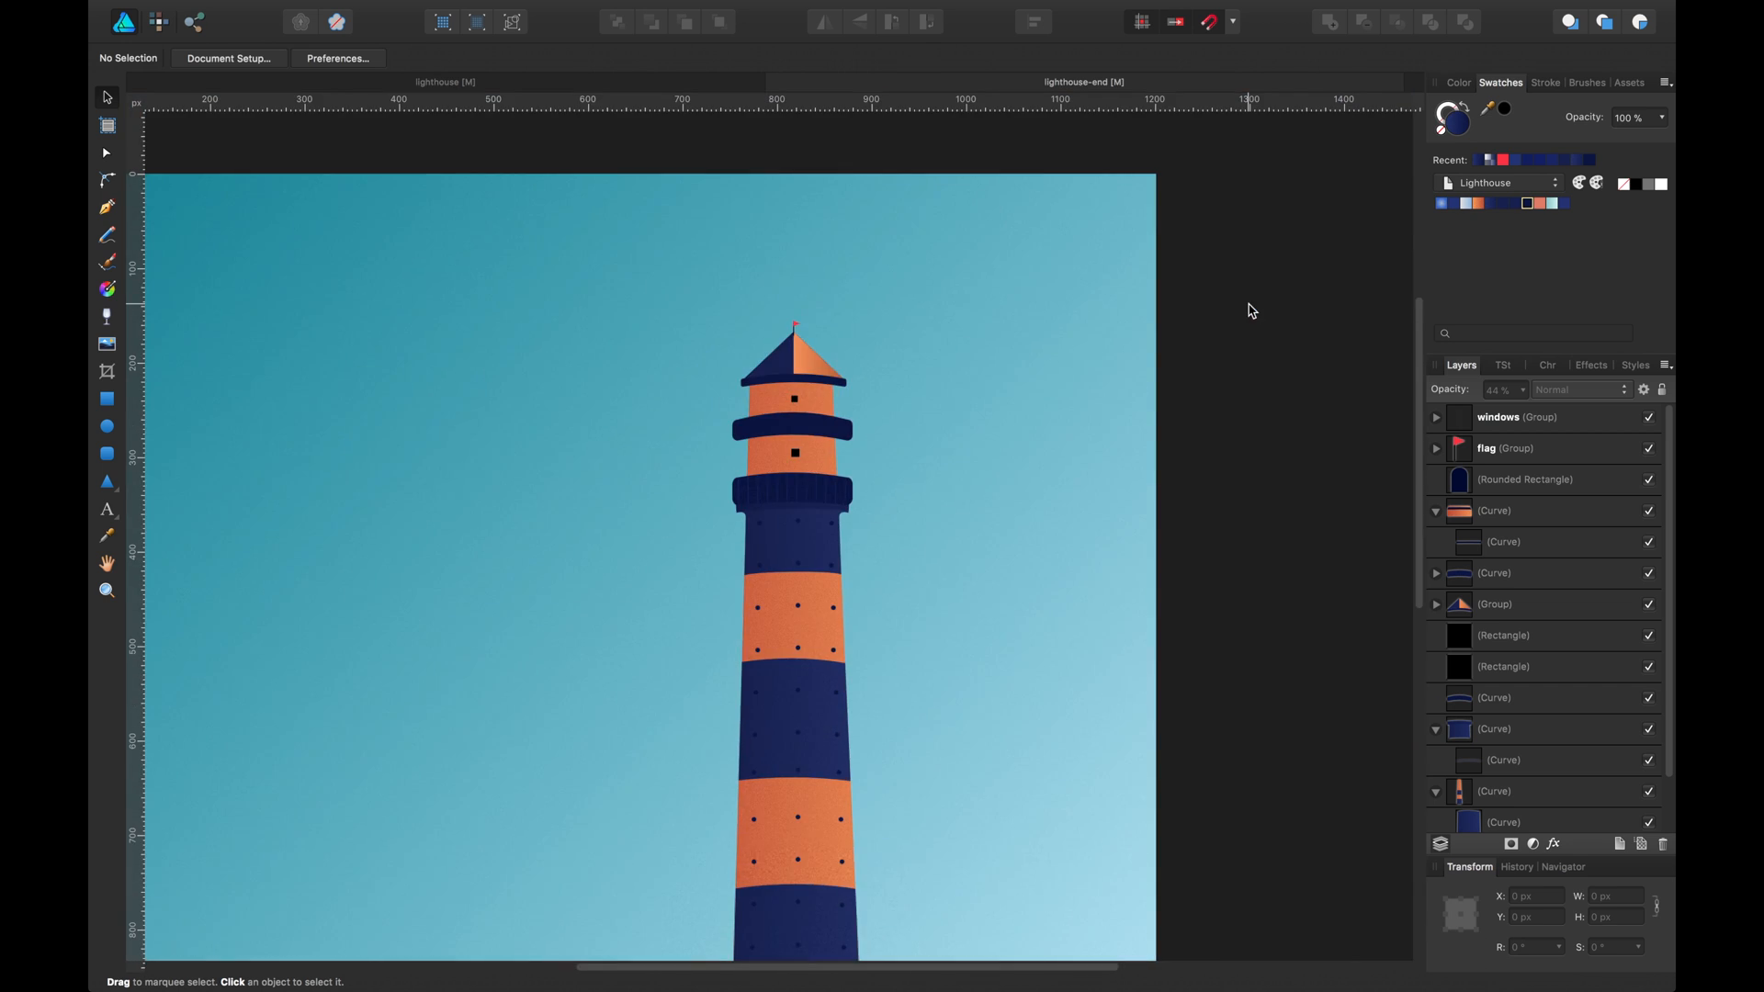
{"action": "left_click_drag", "start_coordinate": [697, 568], "coordinate": [805, 388]}
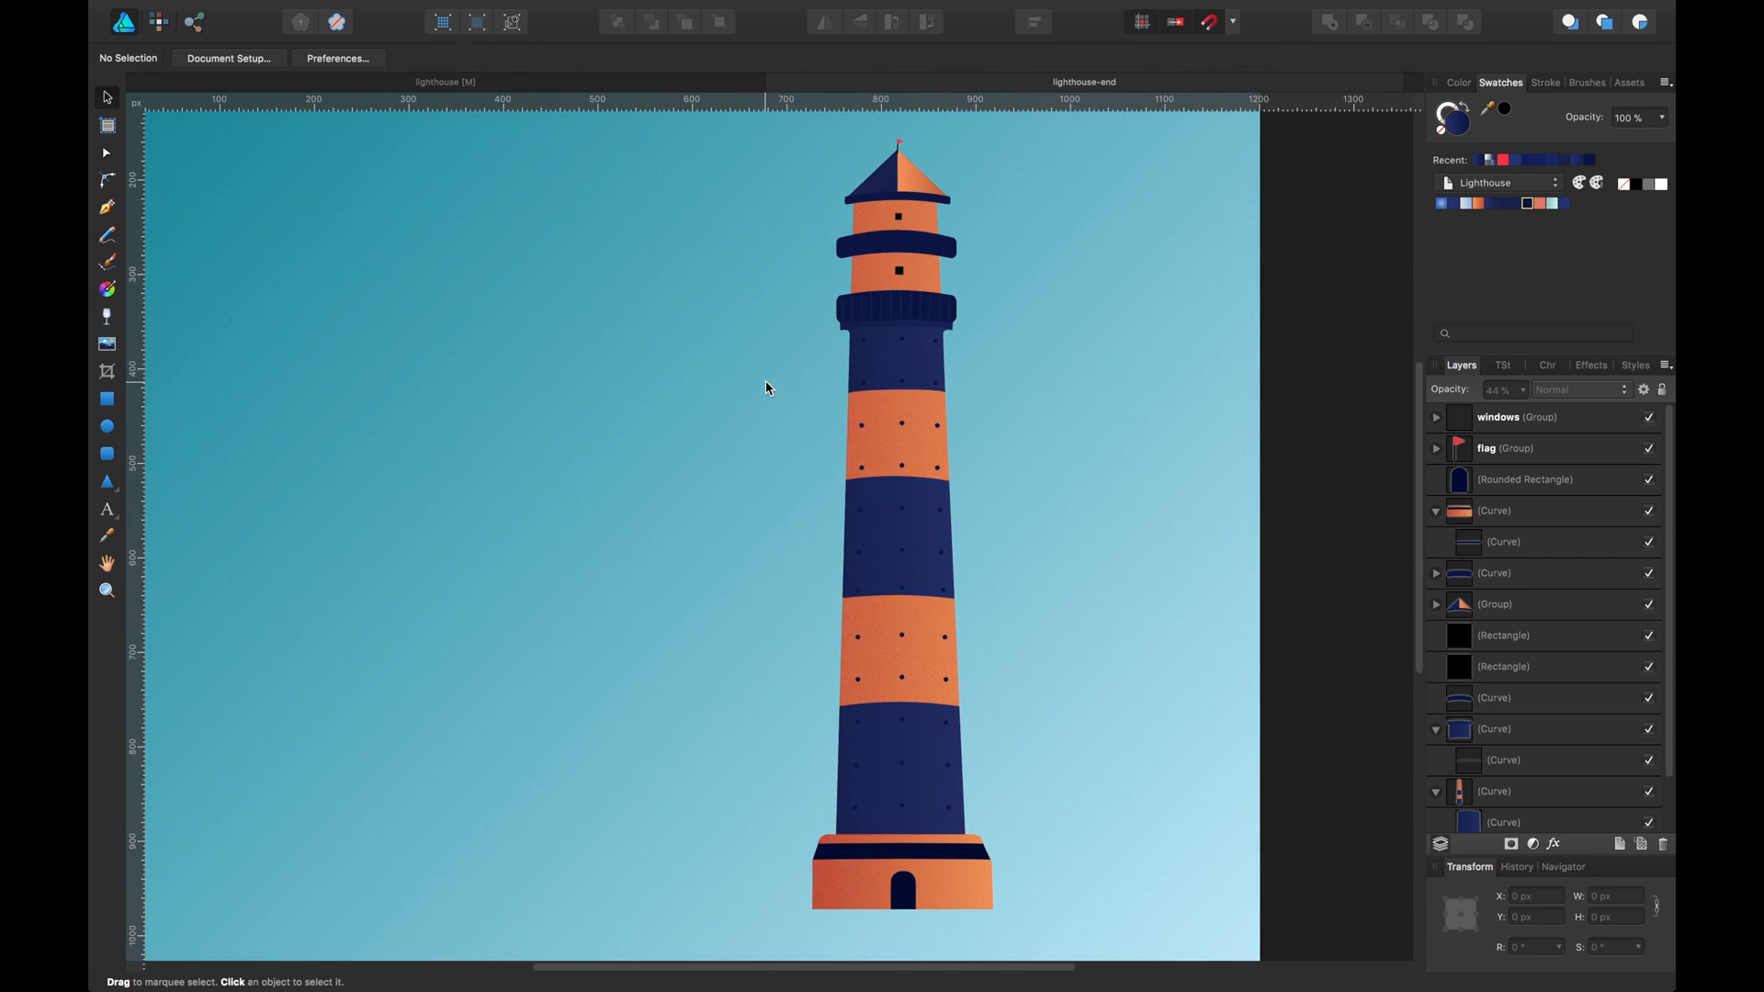
{"action": "left_click_drag", "start_coordinate": [763, 496], "coordinate": [910, 601]}
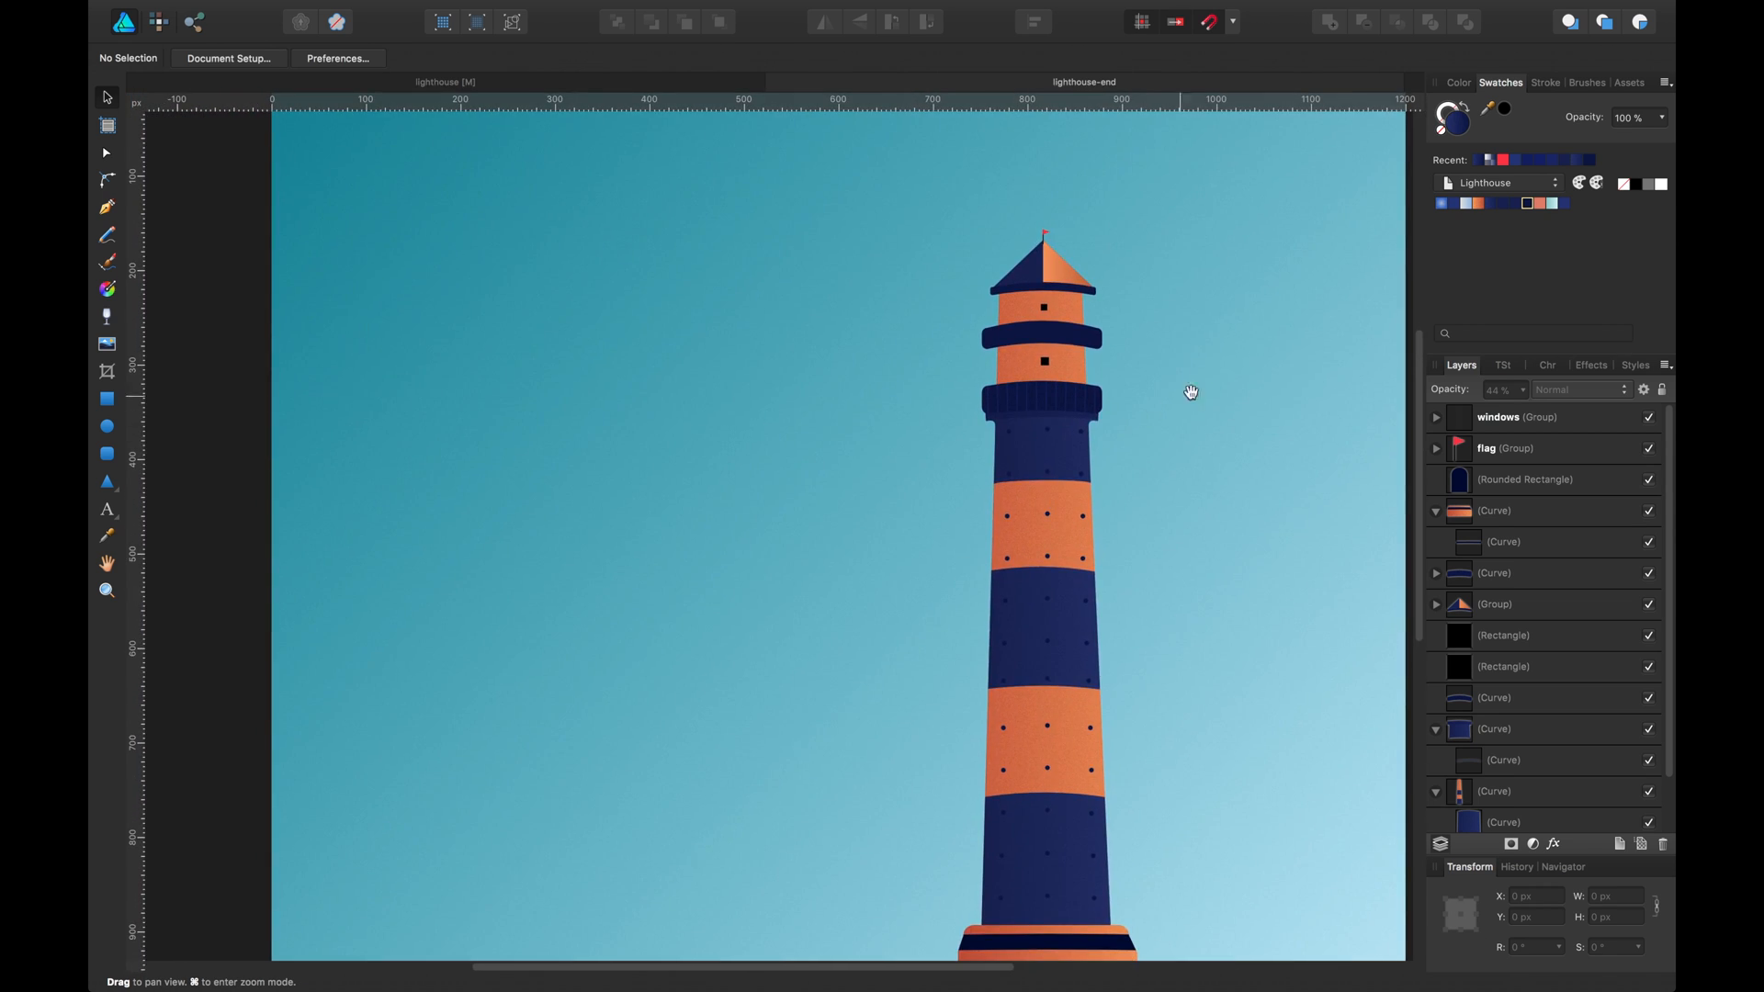
{"action": "left_click_drag", "start_coordinate": [1221, 191], "coordinate": [747, 961]}
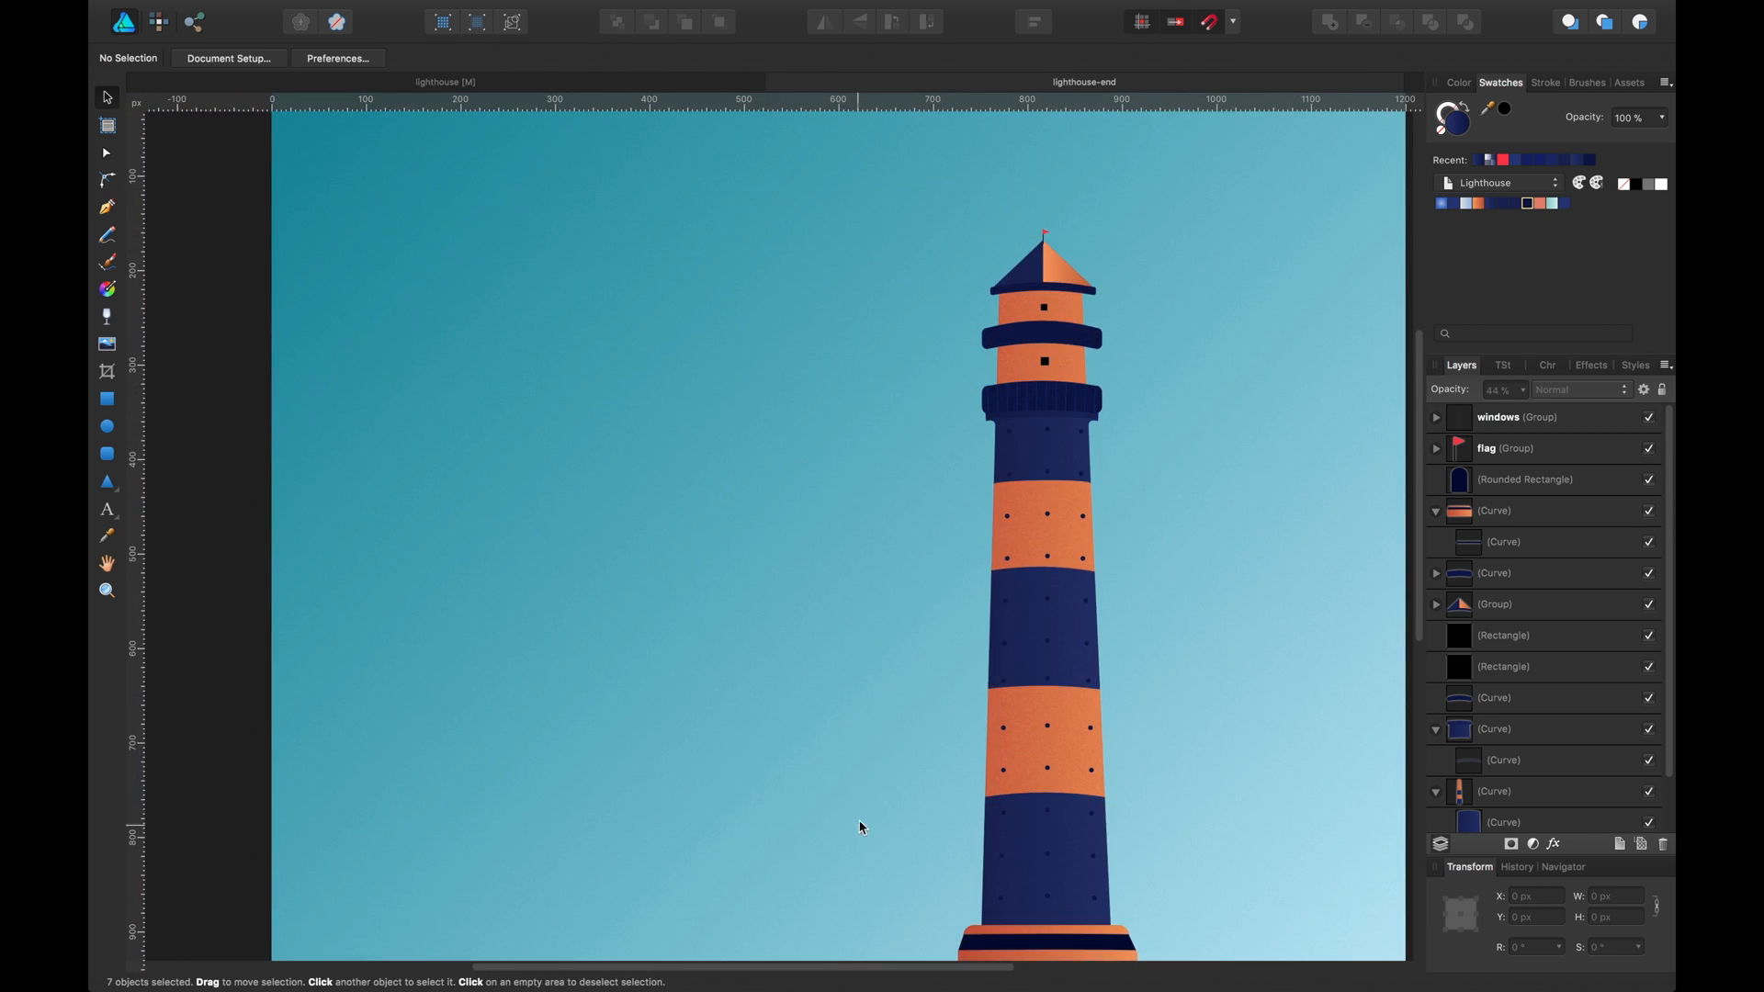
{"action": "left_click_drag", "start_coordinate": [857, 830], "coordinate": [1005, 645]}
{"action": "left_click_drag", "start_coordinate": [1134, 600], "coordinate": [1017, 457]}
{"action": "left_click_drag", "start_coordinate": [1169, 173], "coordinate": [681, 931]}
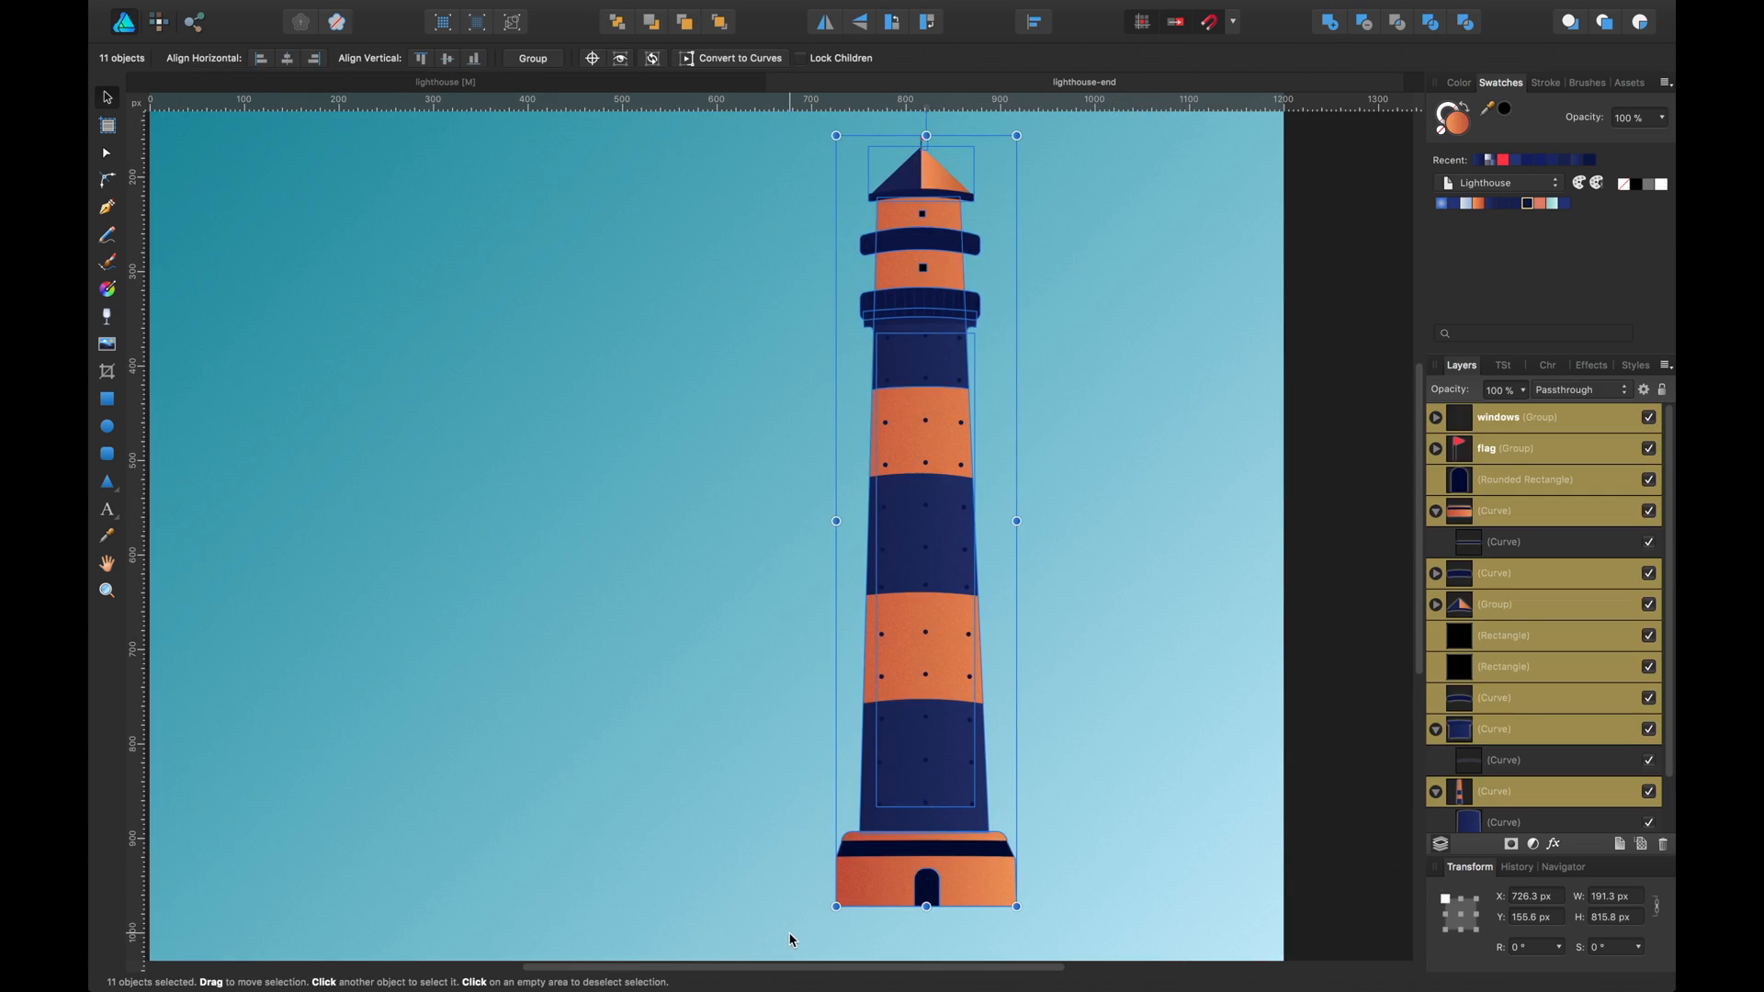
{"action": "key", "text": "super+g"}
Select the grouped lighthouse, leaving the locked background unselected
{"action": "scroll", "coordinate": [716, 582], "scroll_direction": "up", "scroll_amount": 2}
{"action": "scroll", "coordinate": [716, 582], "scroll_direction": "left", "scroll_amount": 1}
{"action": "left_click", "coordinate": [716, 582]}
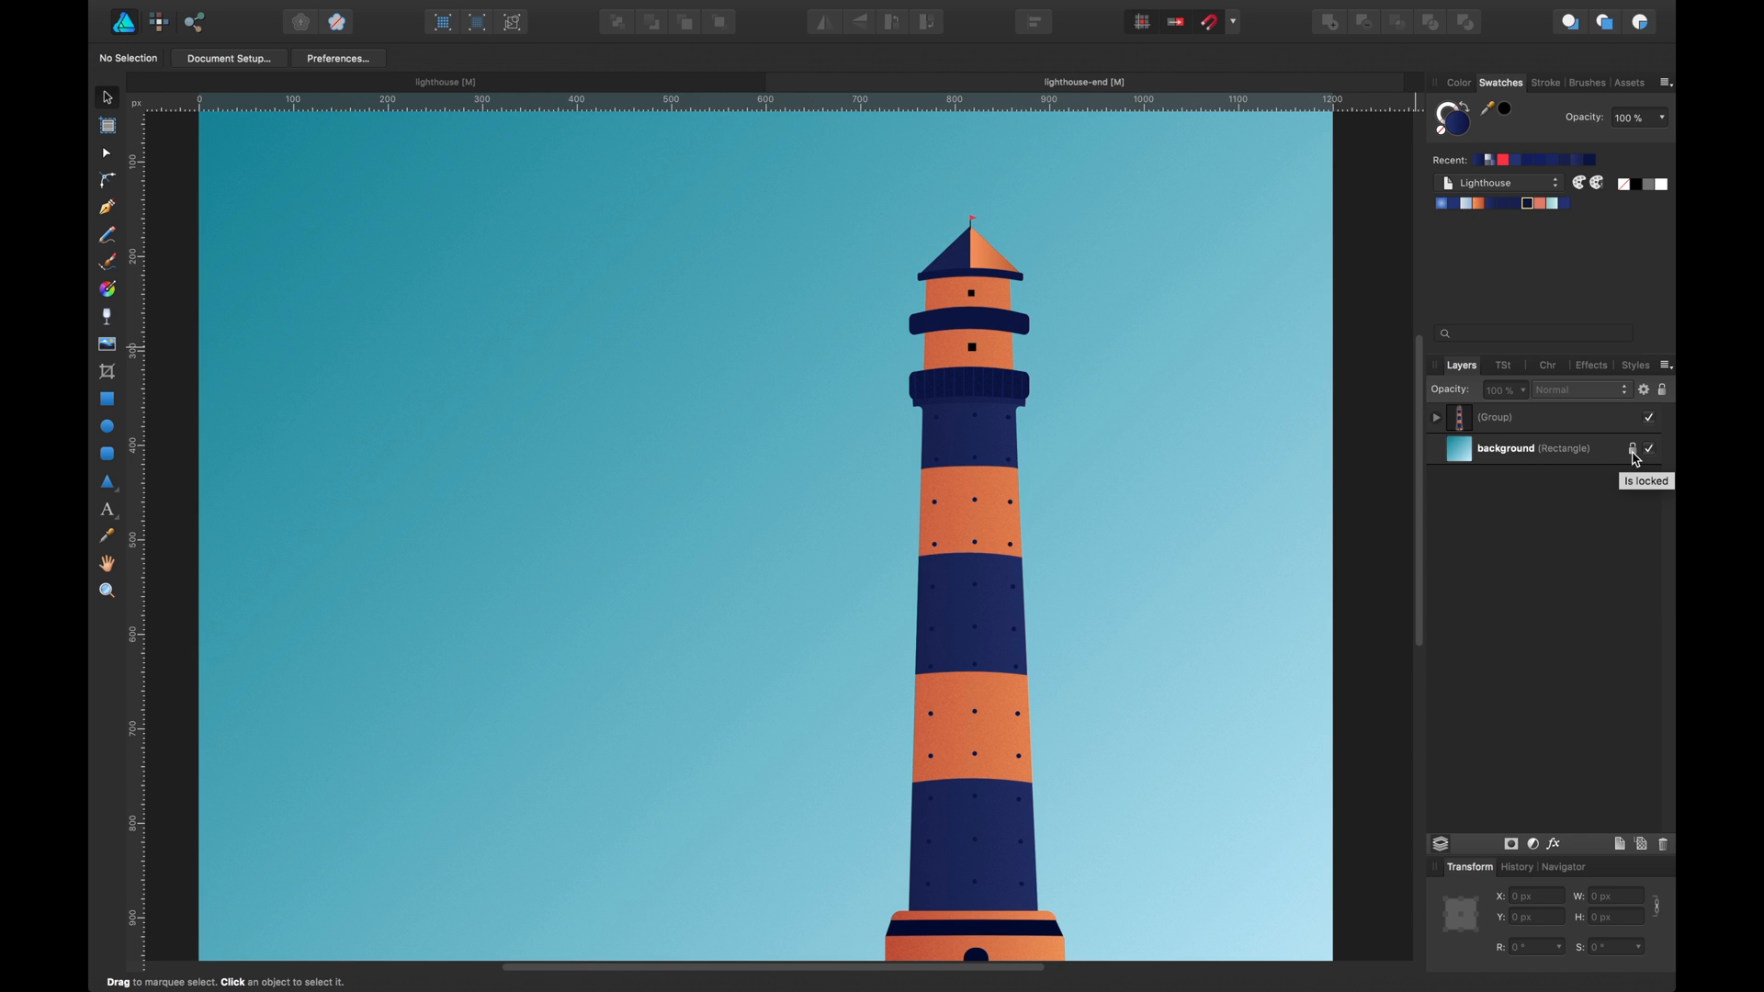
{"action": "left_click", "coordinate": [1024, 624]}
{"action": "scroll", "coordinate": [1118, 448], "scroll_direction": "down", "scroll_amount": 1}
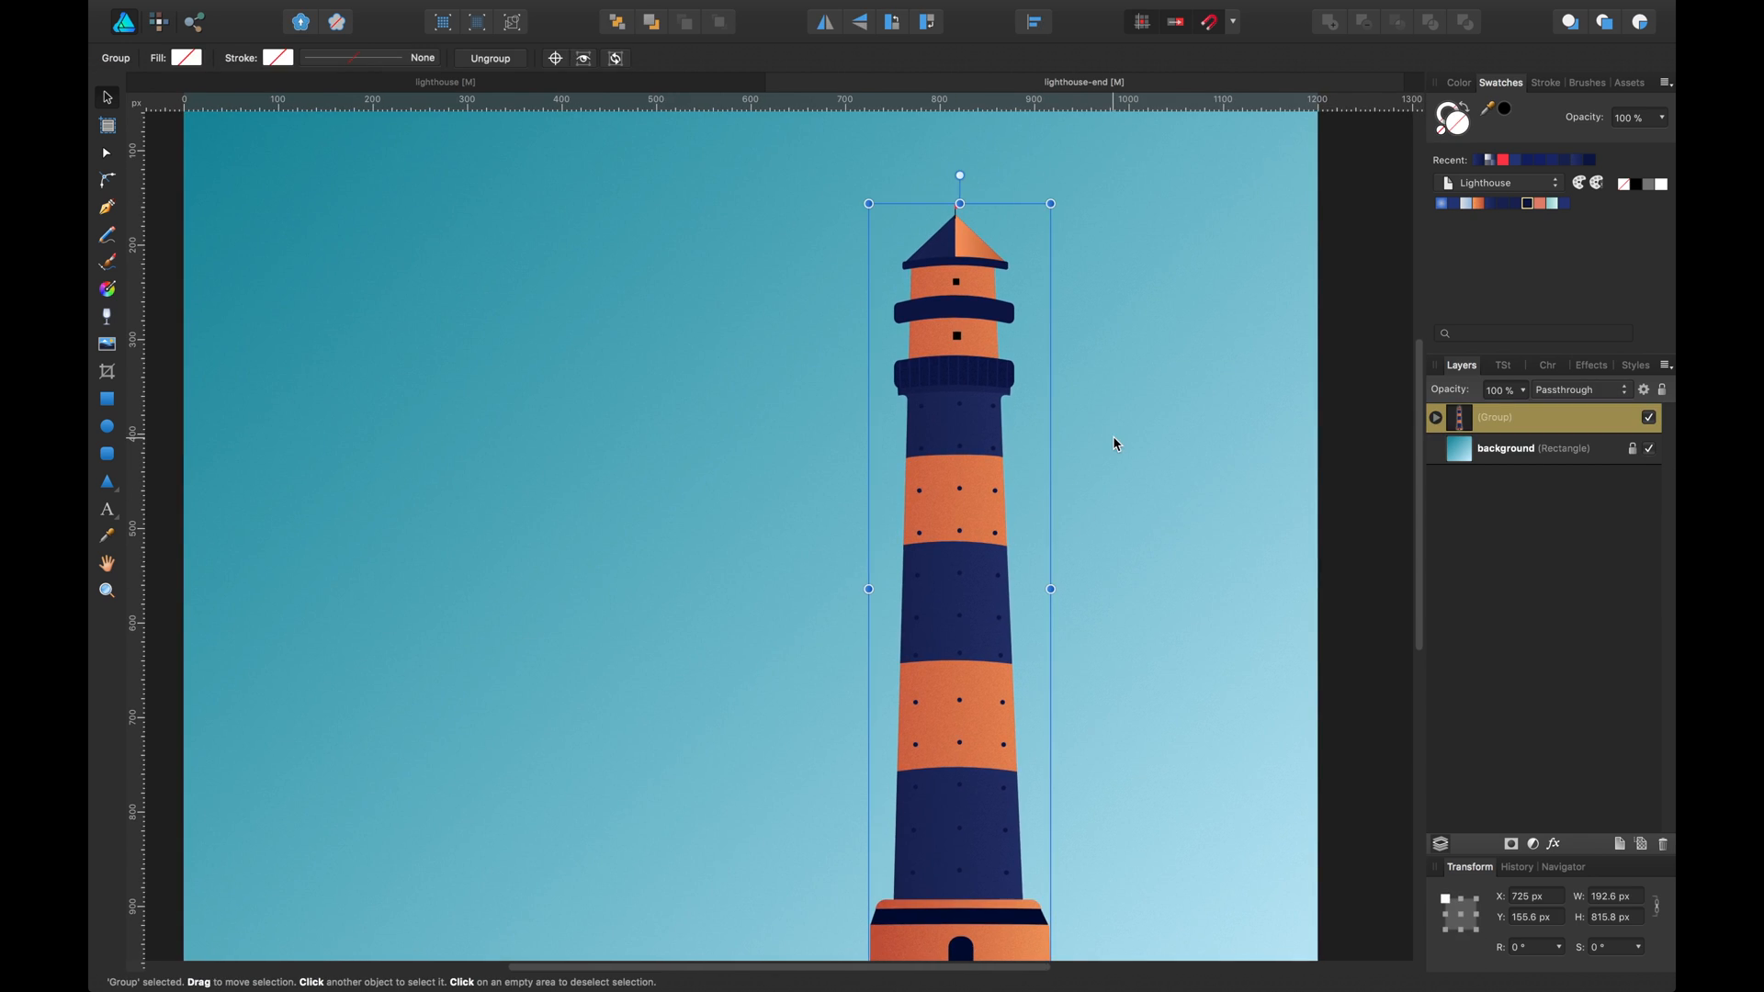
Enlarge the grouped lighthouse to about 205 × 868 px on the right half of the canvas
{"action": "key", "text": "super+minus"}
{"action": "key", "text": "space"}
{"action": "left_click_drag", "start_coordinate": [1106, 429], "coordinate": [1125, 357]}
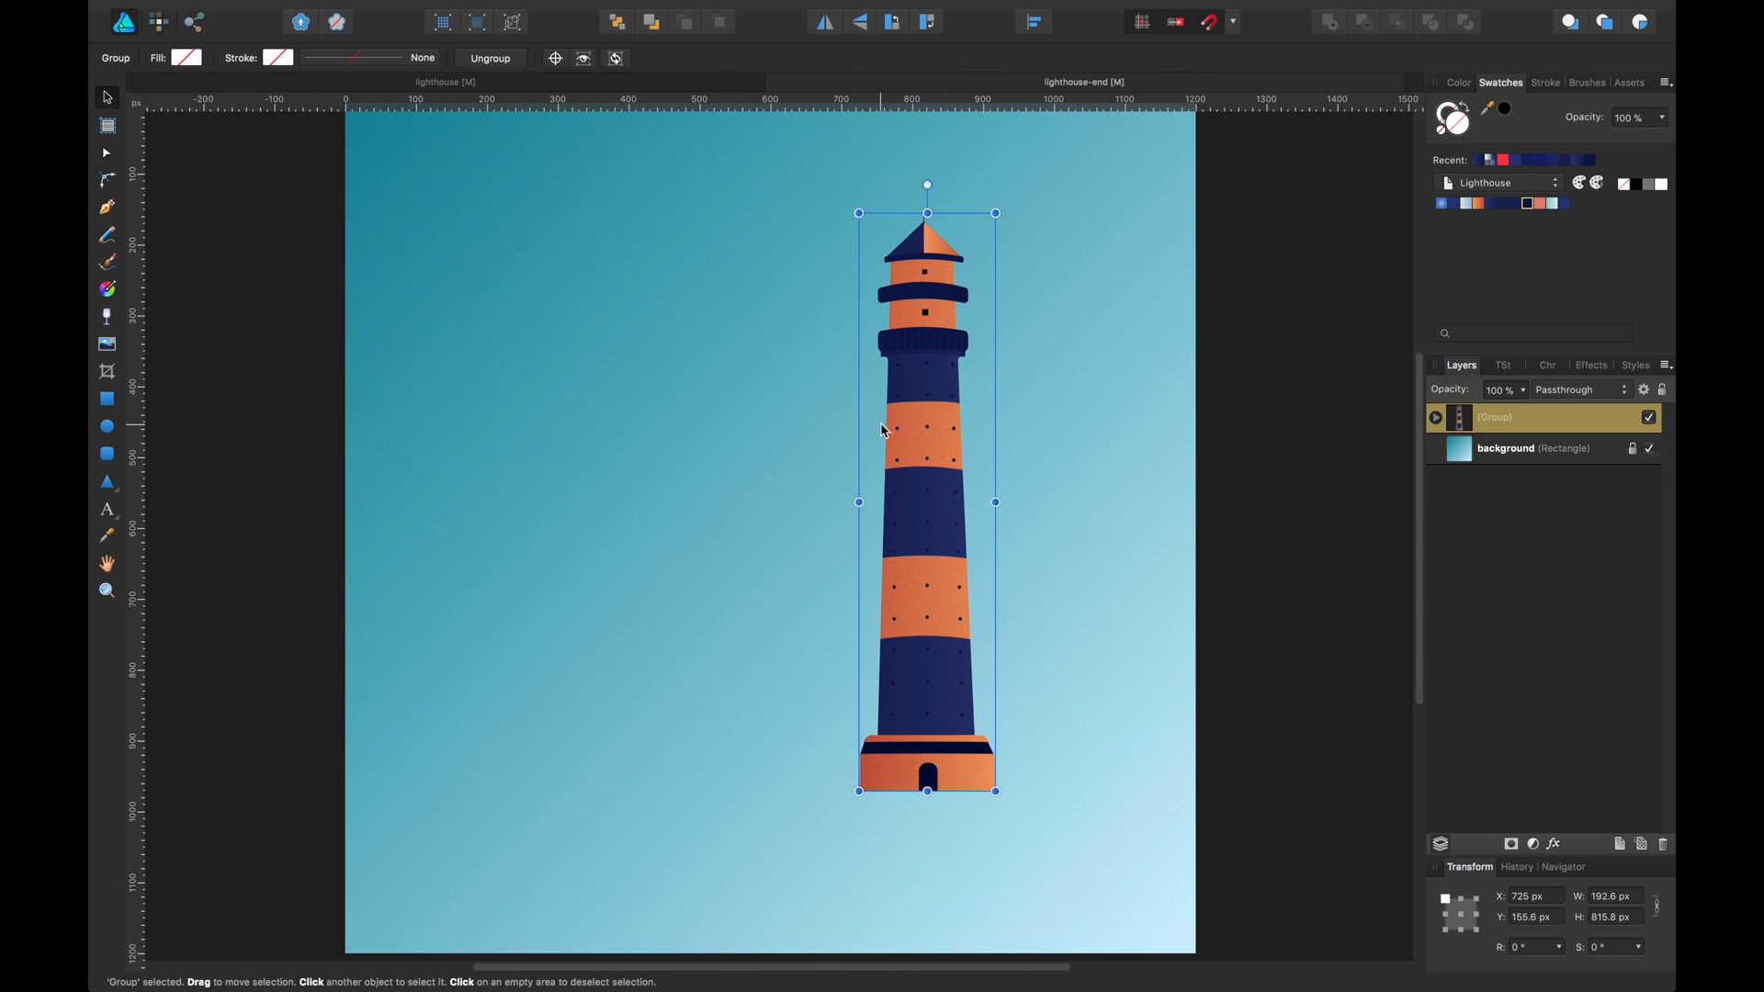
{"action": "left_click", "coordinate": [717, 401]}
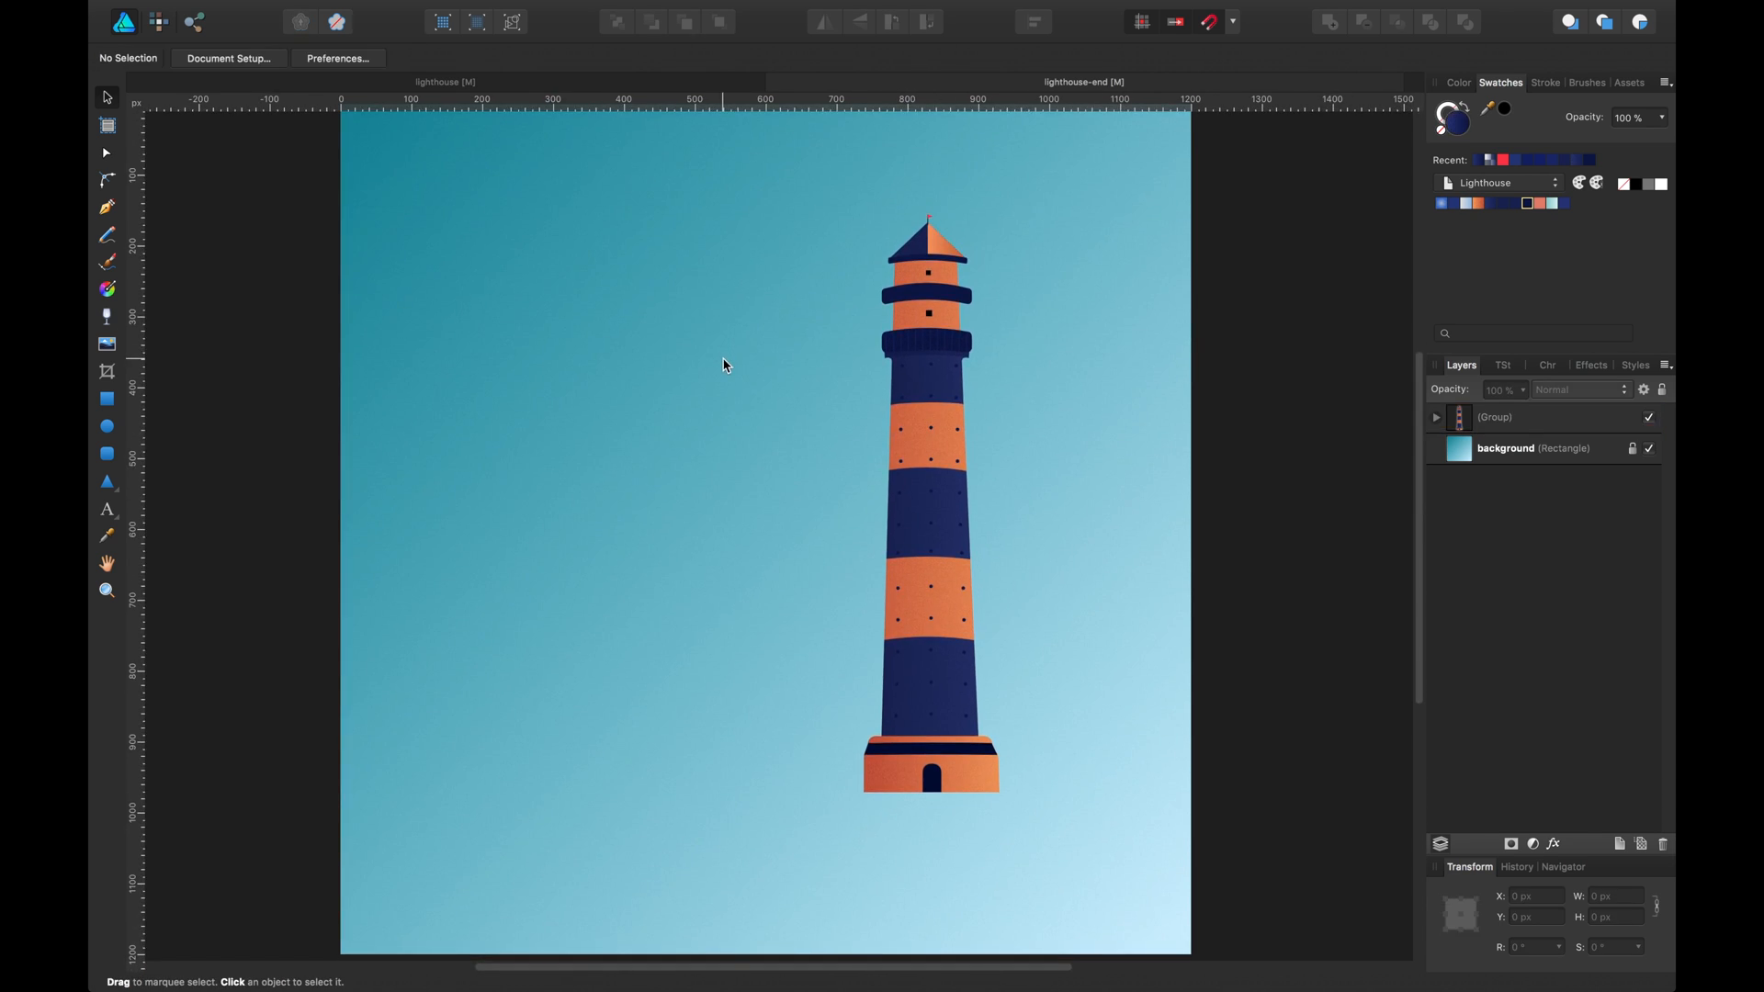
{"action": "key", "text": "space"}
{"action": "left_click_drag", "start_coordinate": [787, 436], "coordinate": [789, 417]}
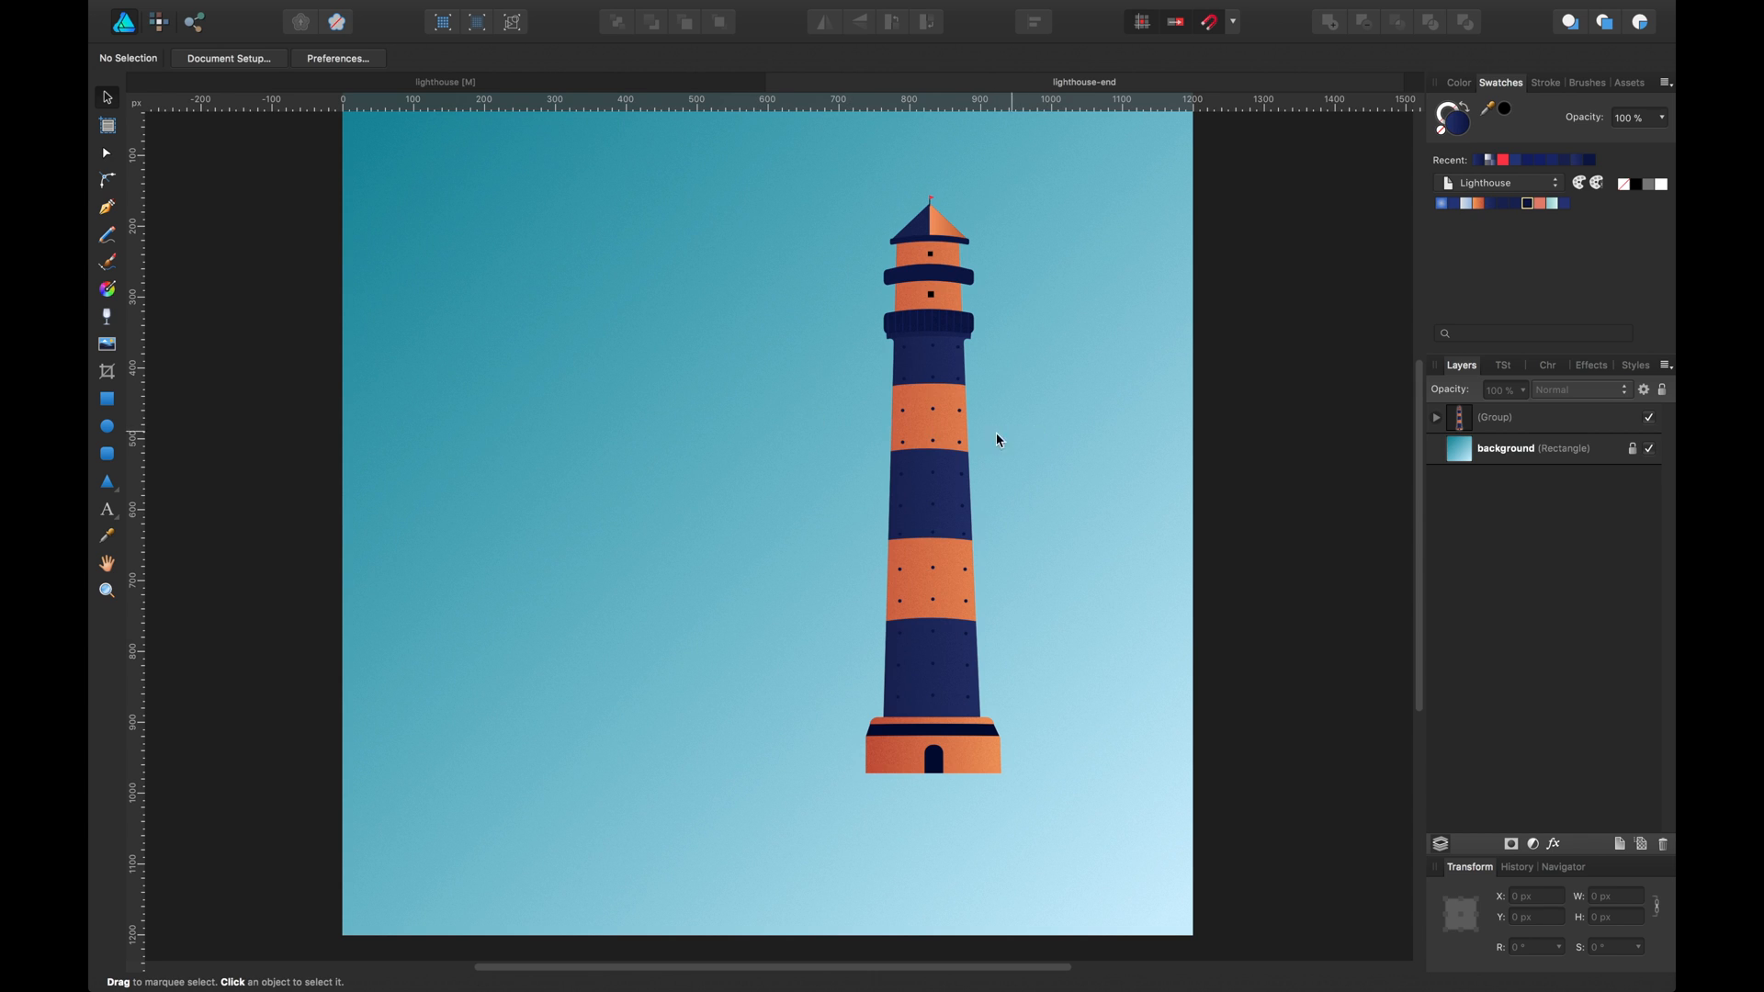
{"action": "left_click_drag", "start_coordinate": [959, 448], "coordinate": [961, 475]}
{"action": "left_click_drag", "start_coordinate": [934, 799], "coordinate": [943, 747]}
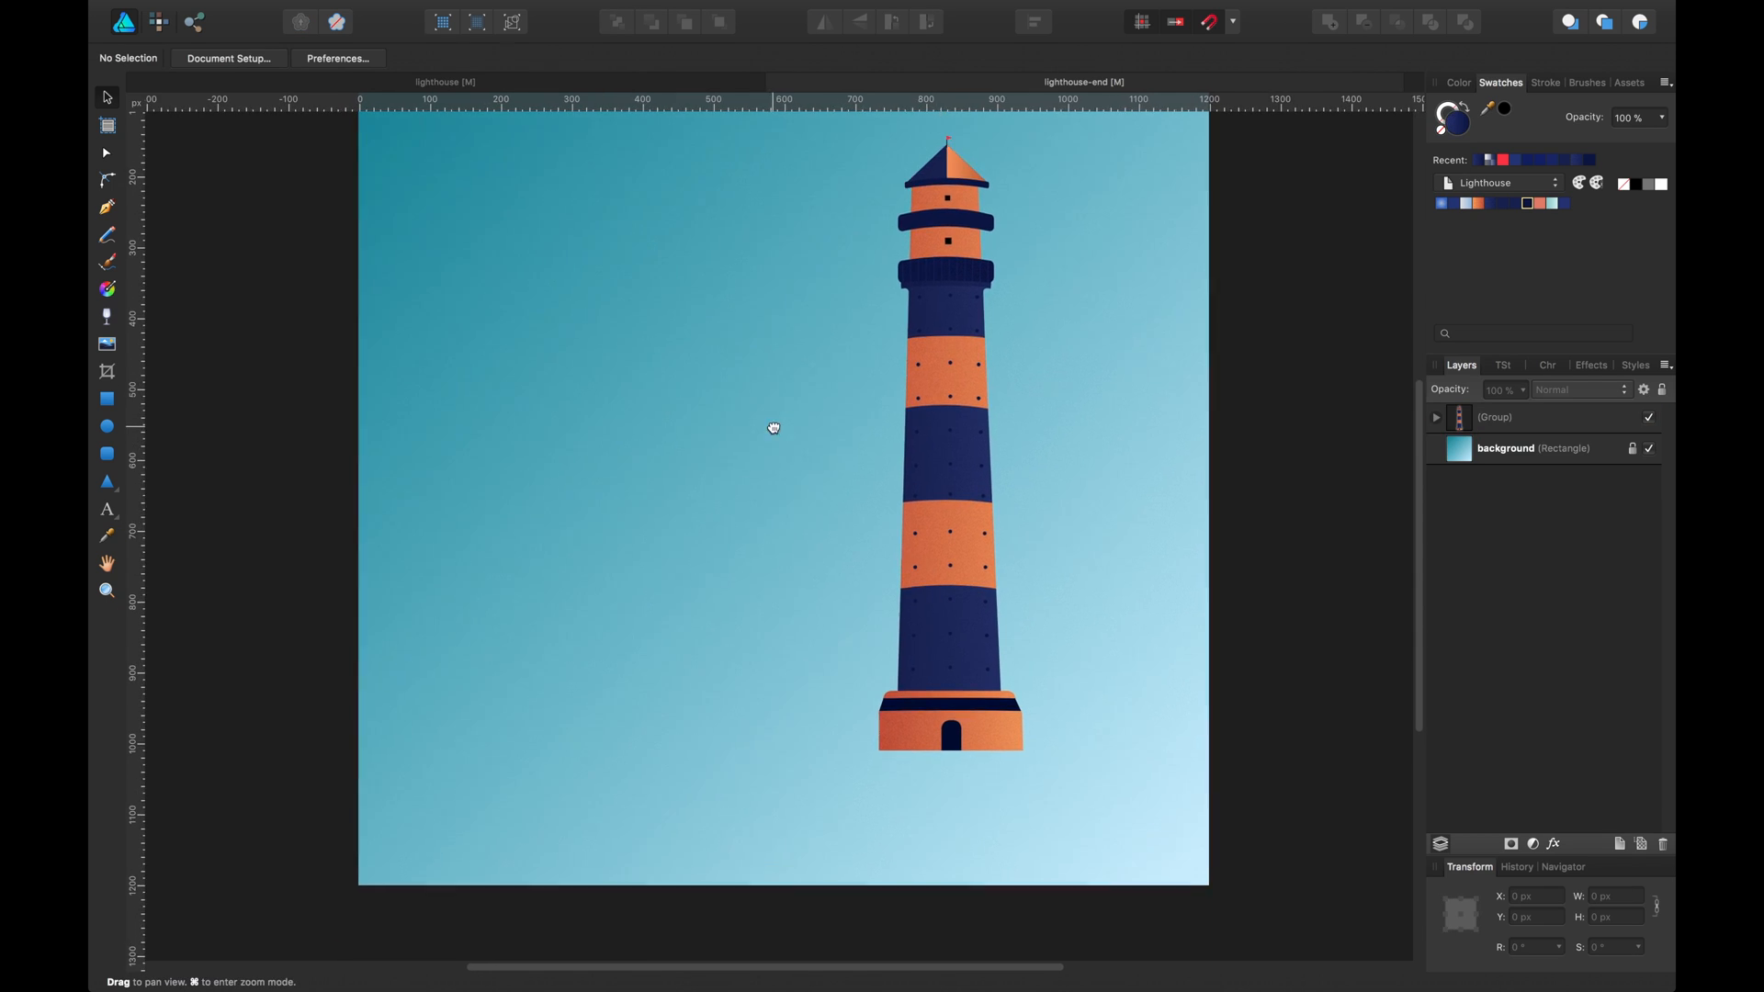
{"action": "left_click_drag", "start_coordinate": [999, 558], "coordinate": [999, 547]}
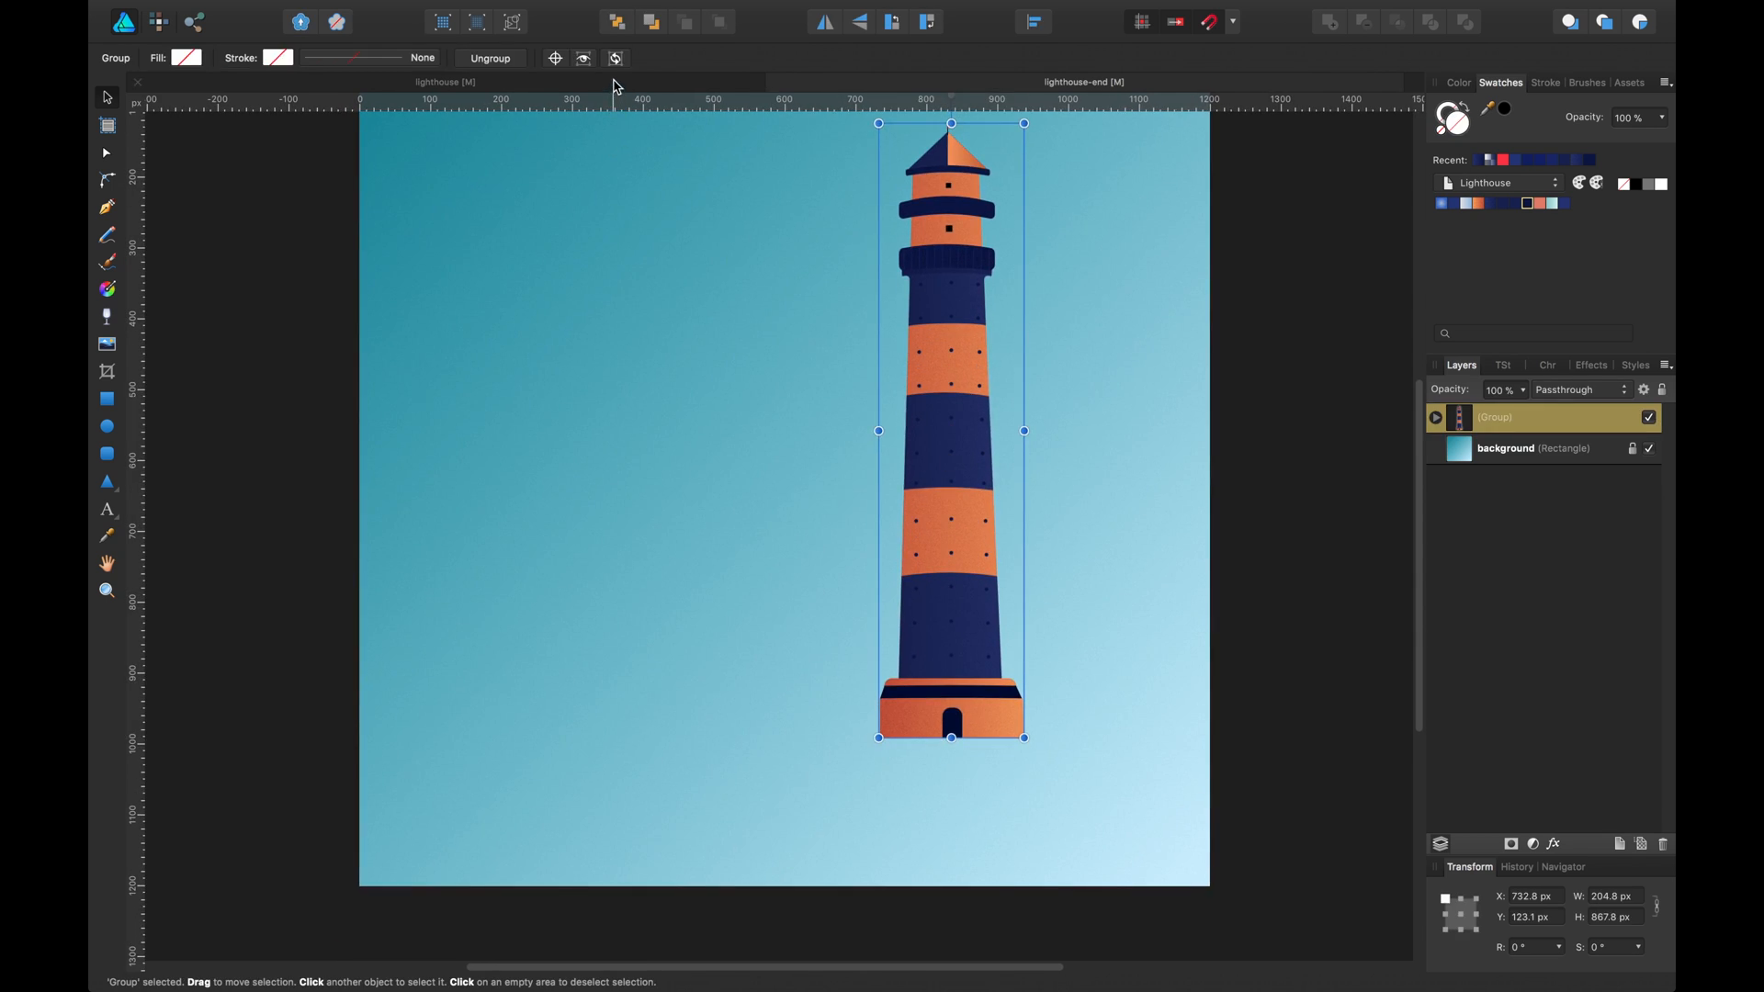
Examine the completed scene in the lighthouse document and compare its composition with the lighthouse-end document
{"action": "left_click", "coordinate": [616, 88]}
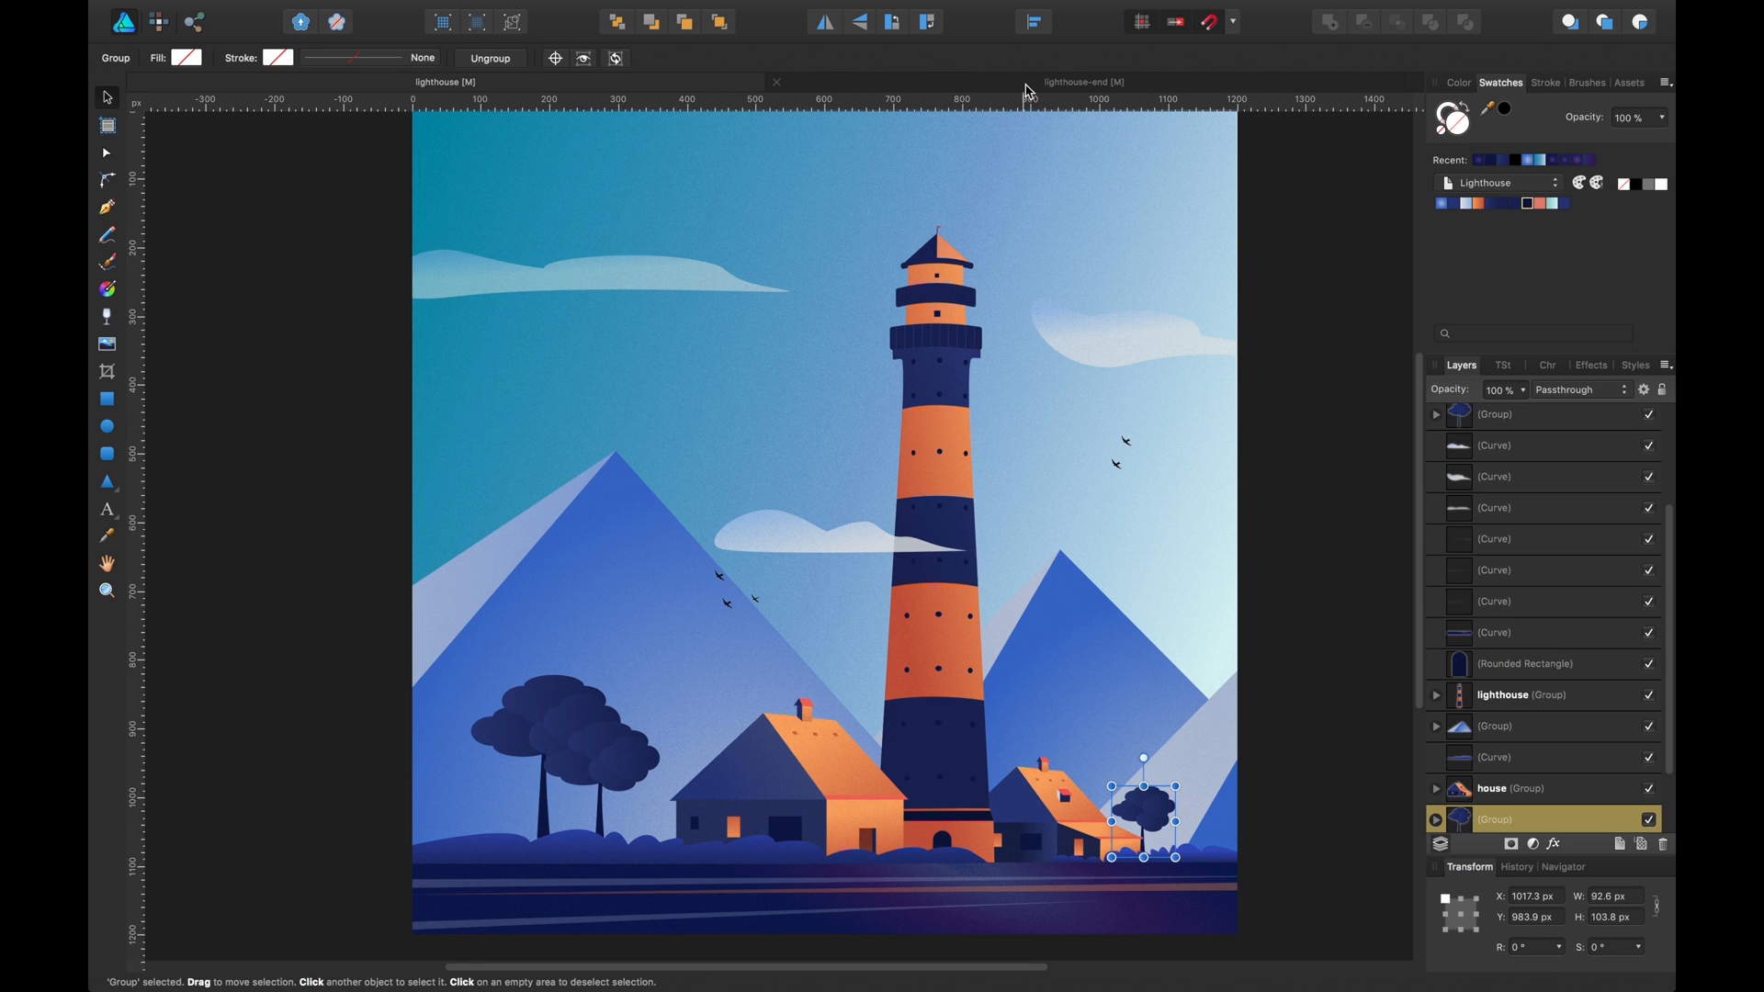
{"action": "left_click", "coordinate": [1027, 88]}
{"action": "left_click", "coordinate": [1056, 358]}
{"action": "left_click_drag", "start_coordinate": [1038, 392], "coordinate": [1035, 399]}
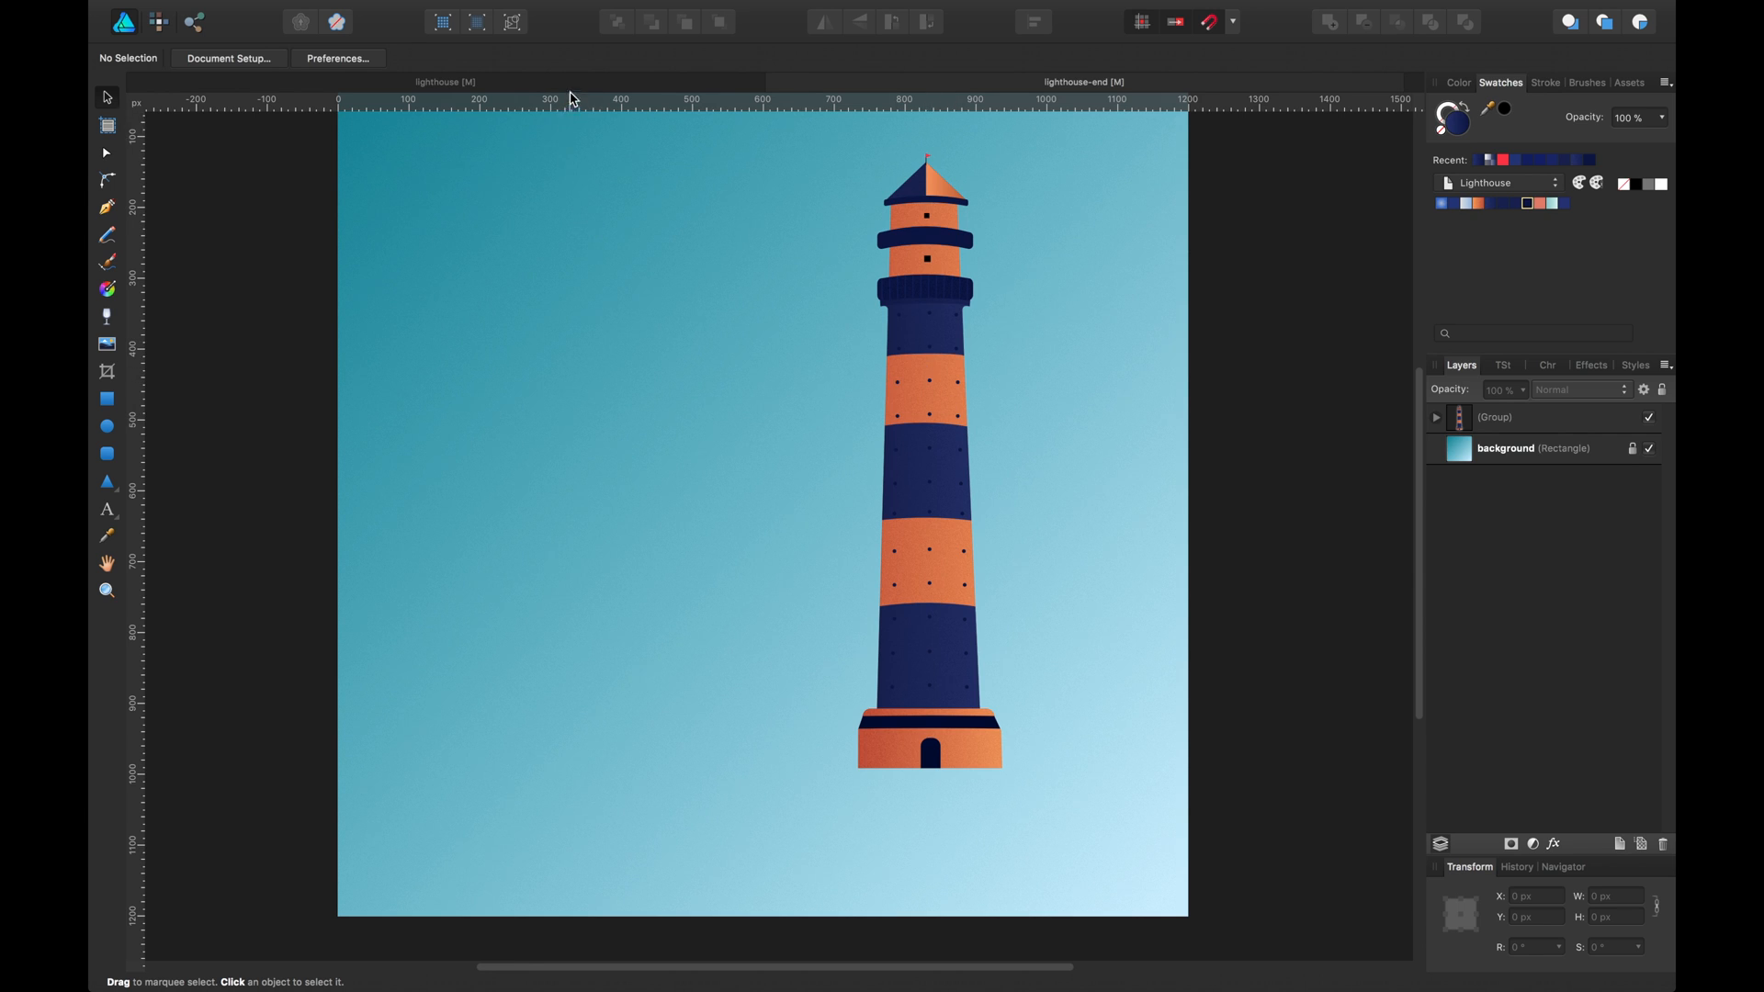
{"action": "left_click", "coordinate": [573, 87]}
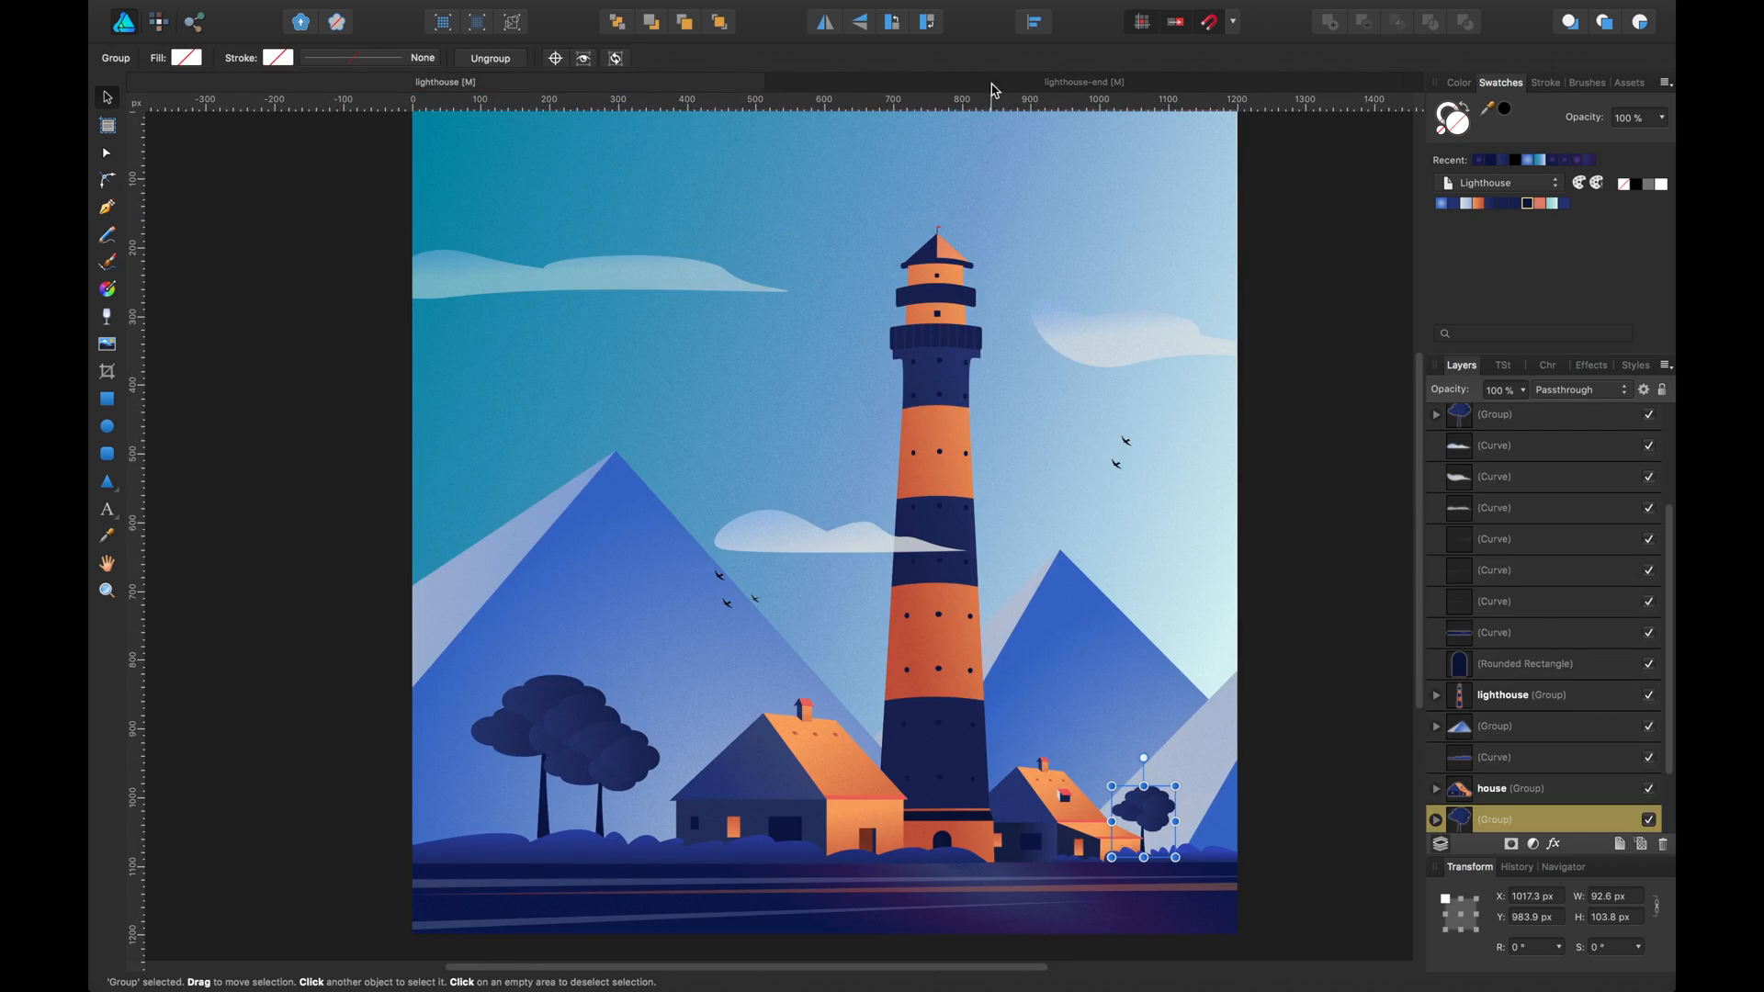
{"action": "left_click", "coordinate": [992, 82]}
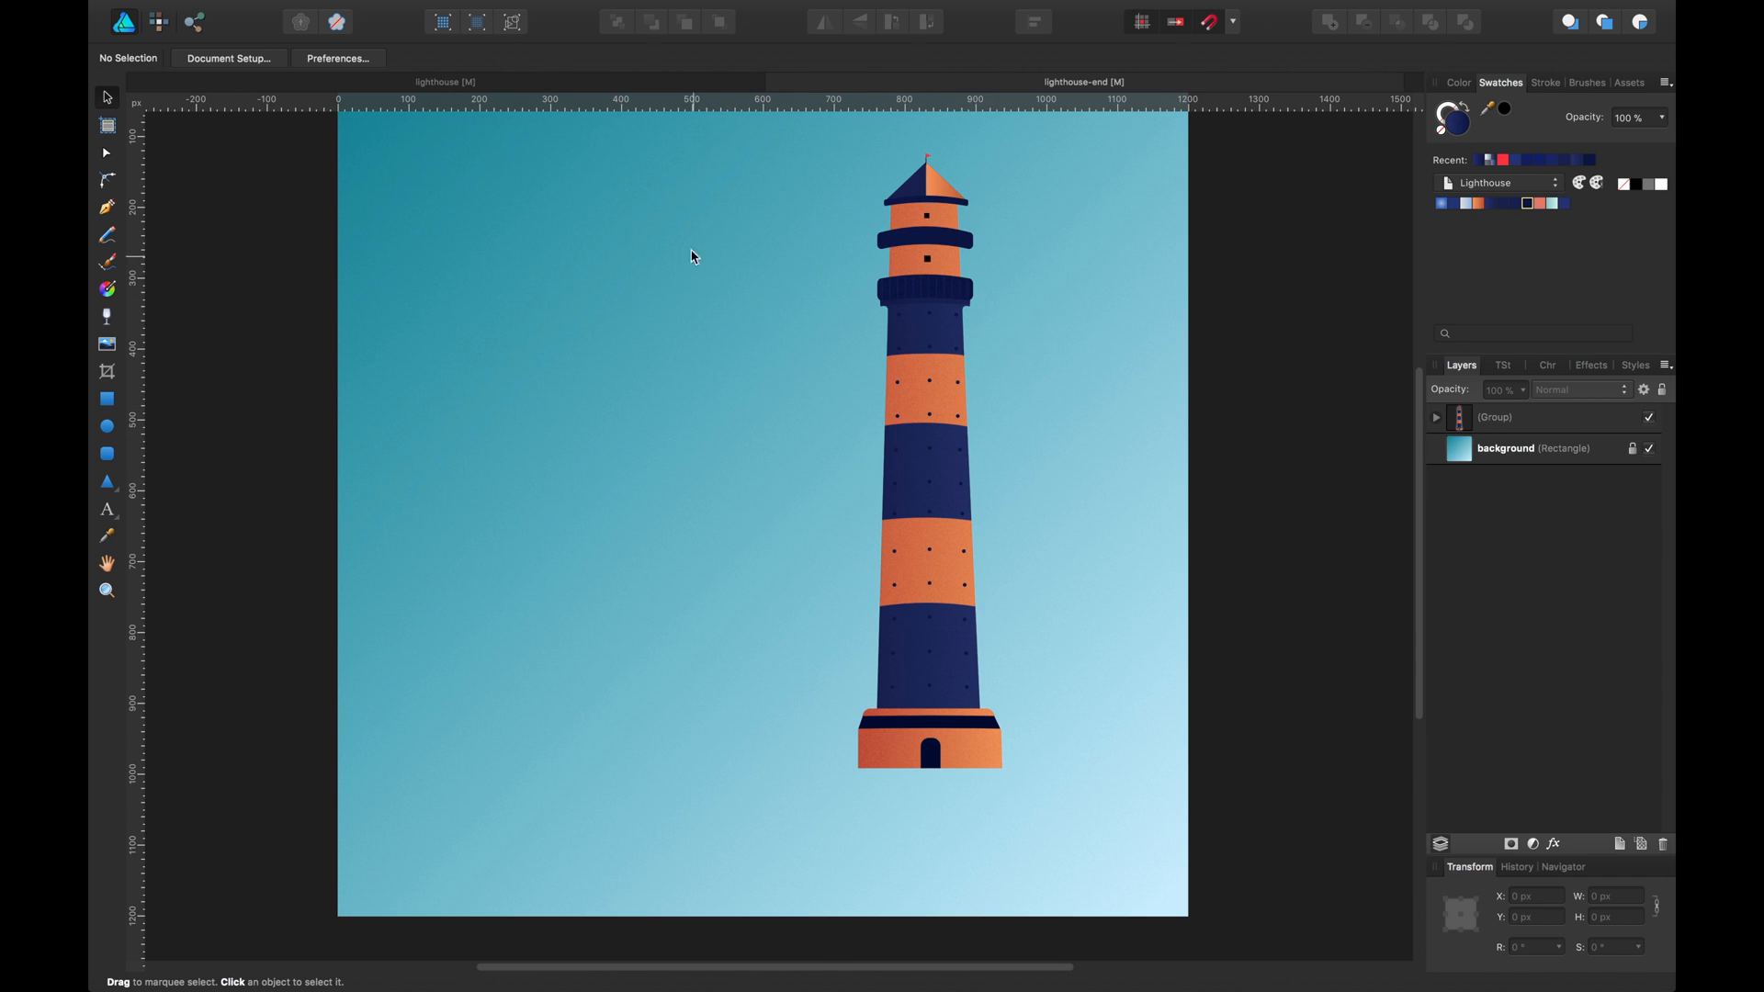
{"action": "left_click", "coordinate": [640, 88]}
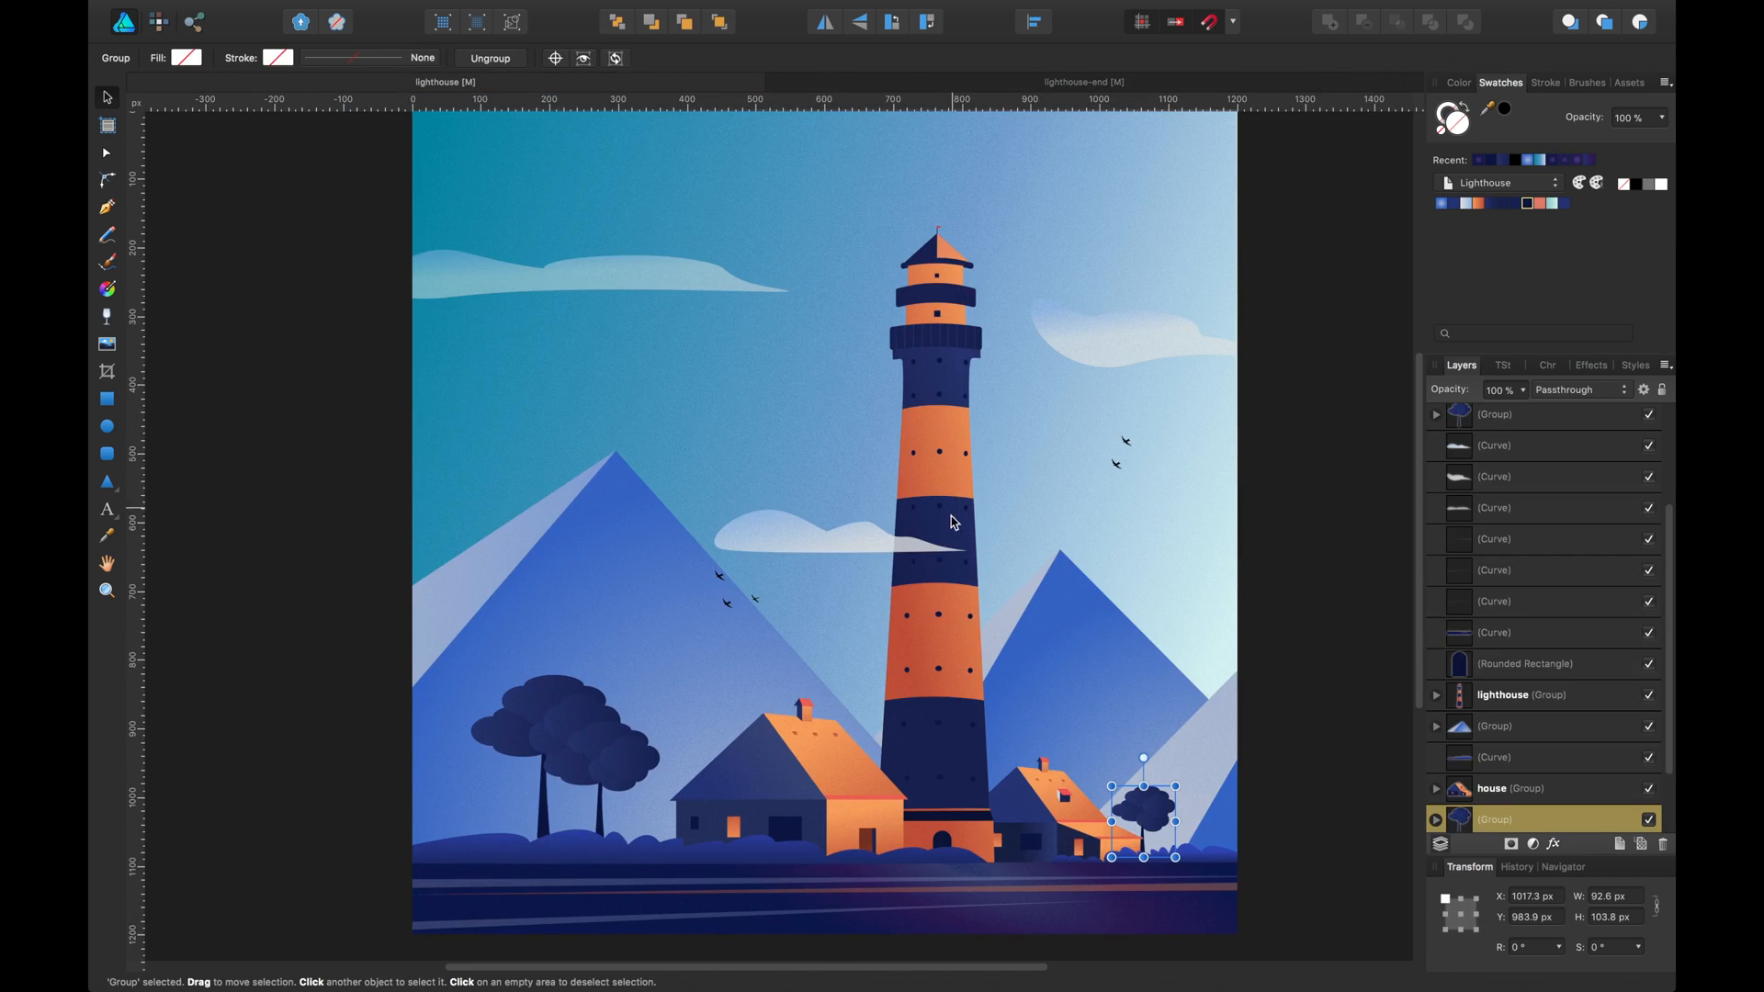
{"action": "left_click", "coordinate": [1023, 87]}
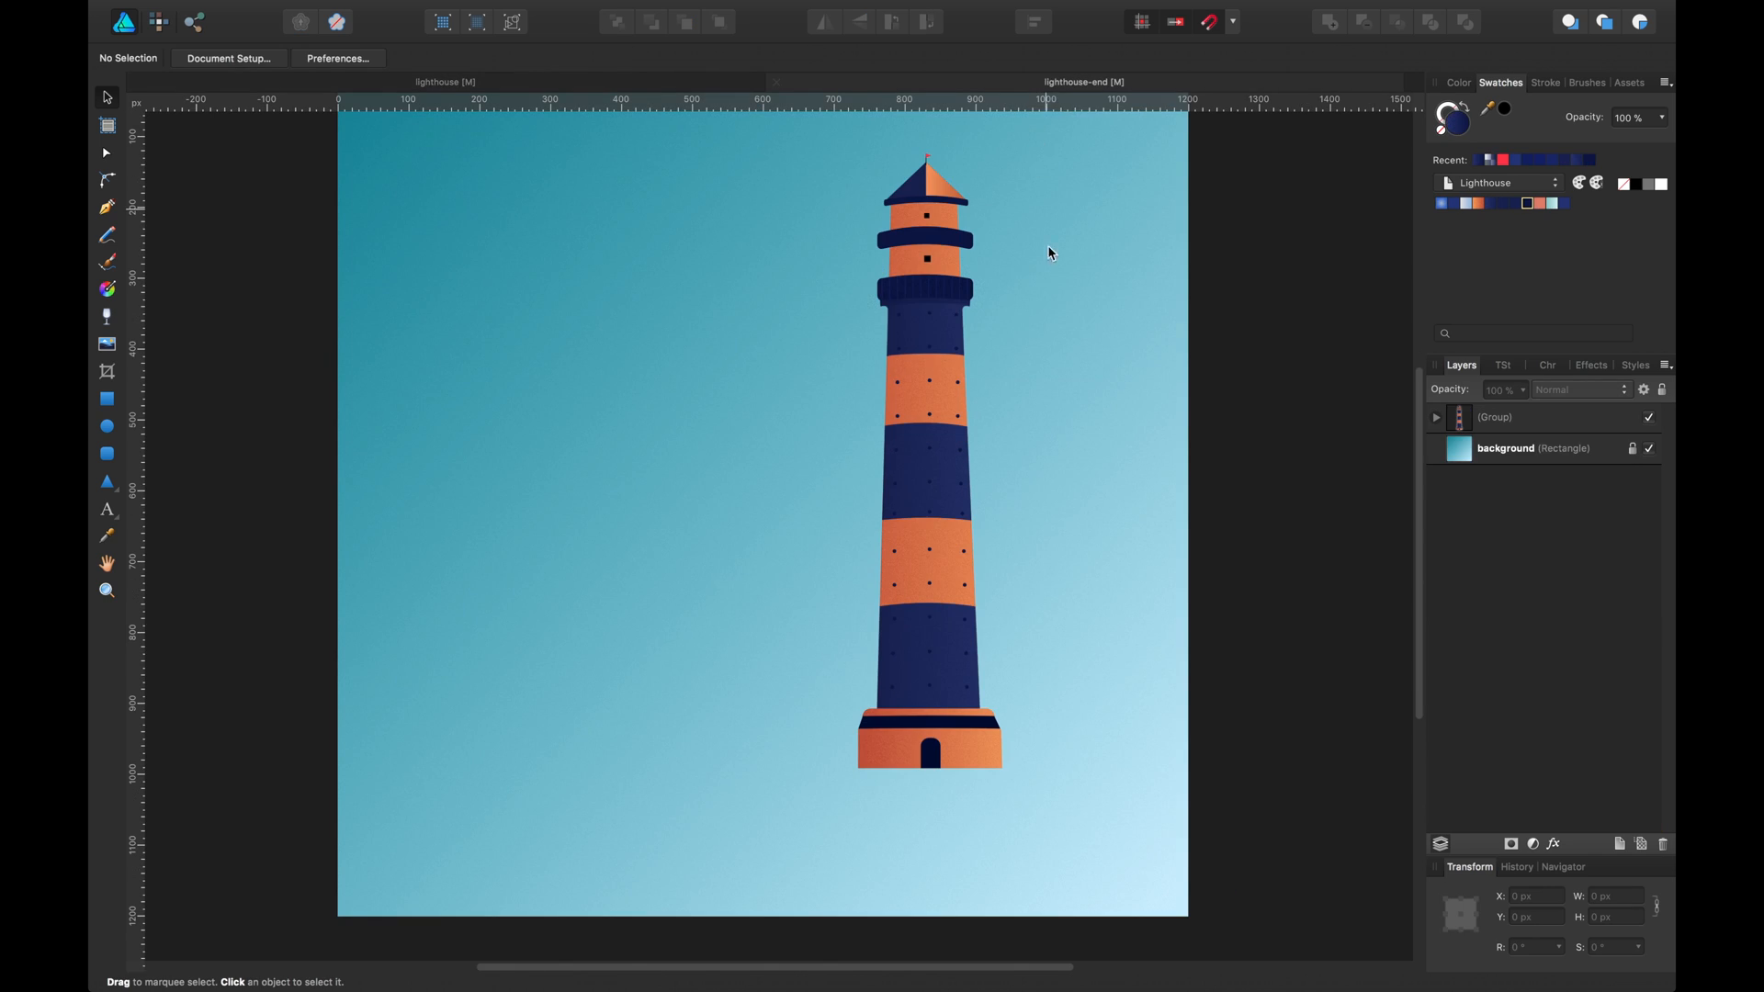
Unlock the background rectangle and change its gradient's teal stop to deep blue, H 201, S 76, L 35
{"action": "left_click", "coordinate": [1574, 455]}
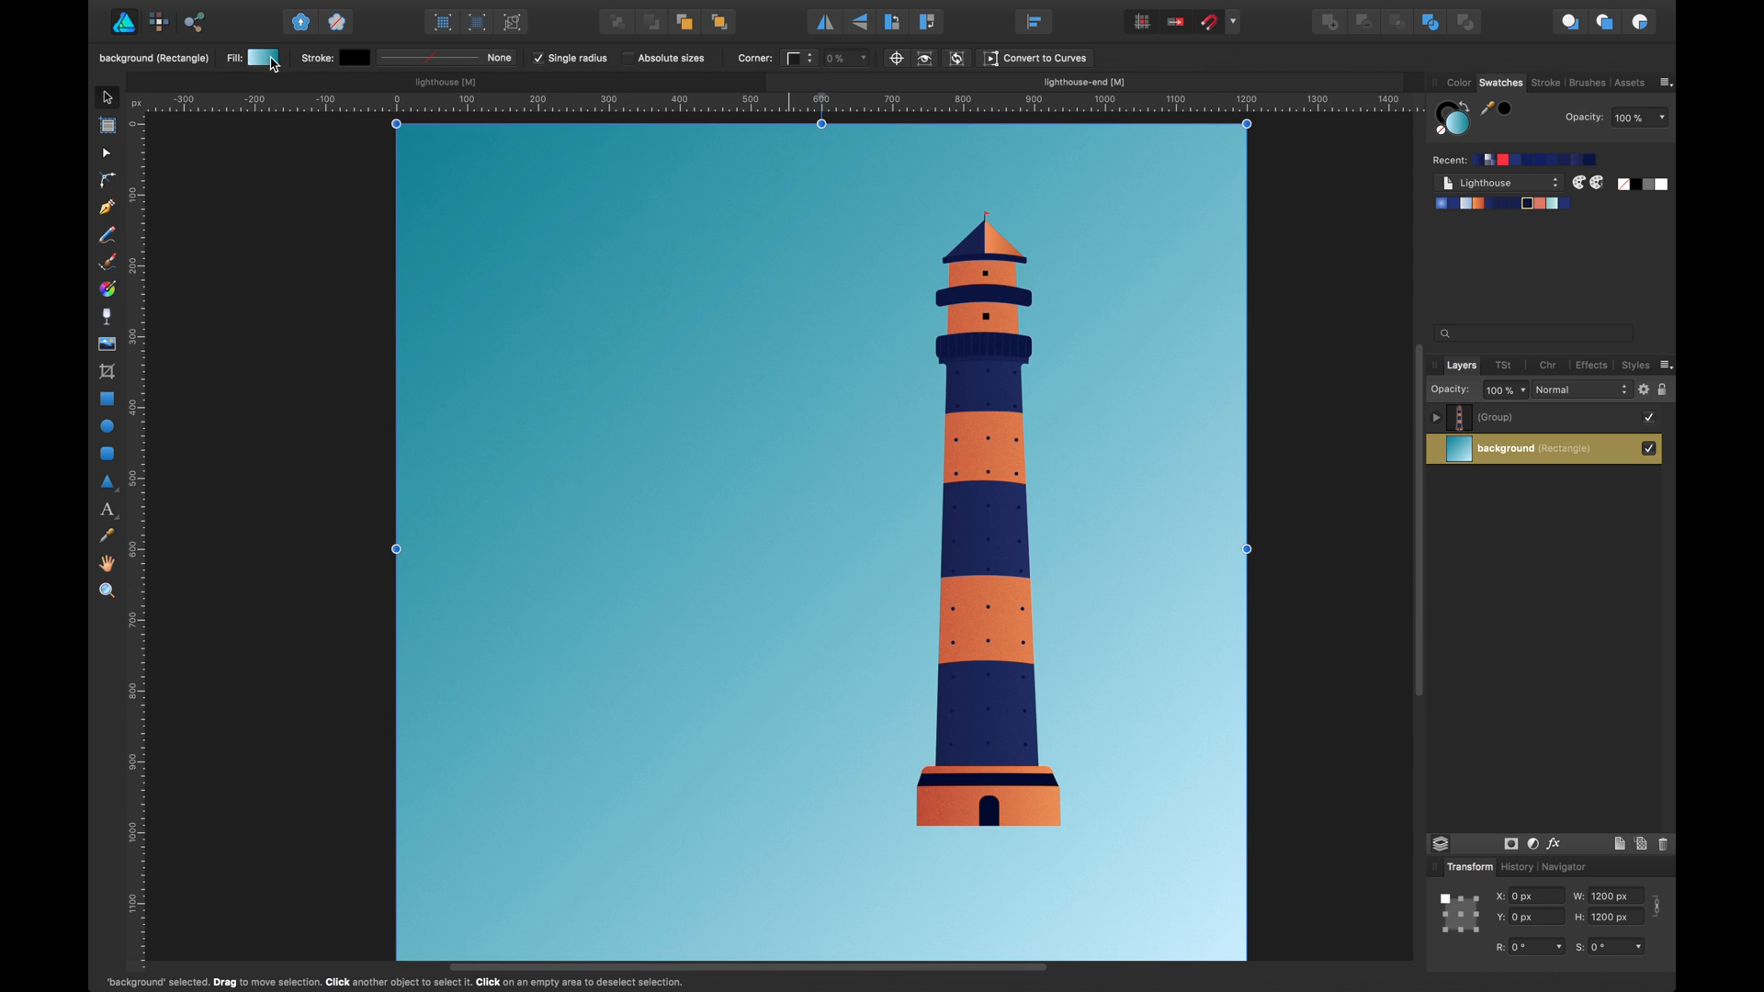
{"action": "left_click", "coordinate": [271, 59]}
{"action": "left_click", "coordinate": [498, 138]}
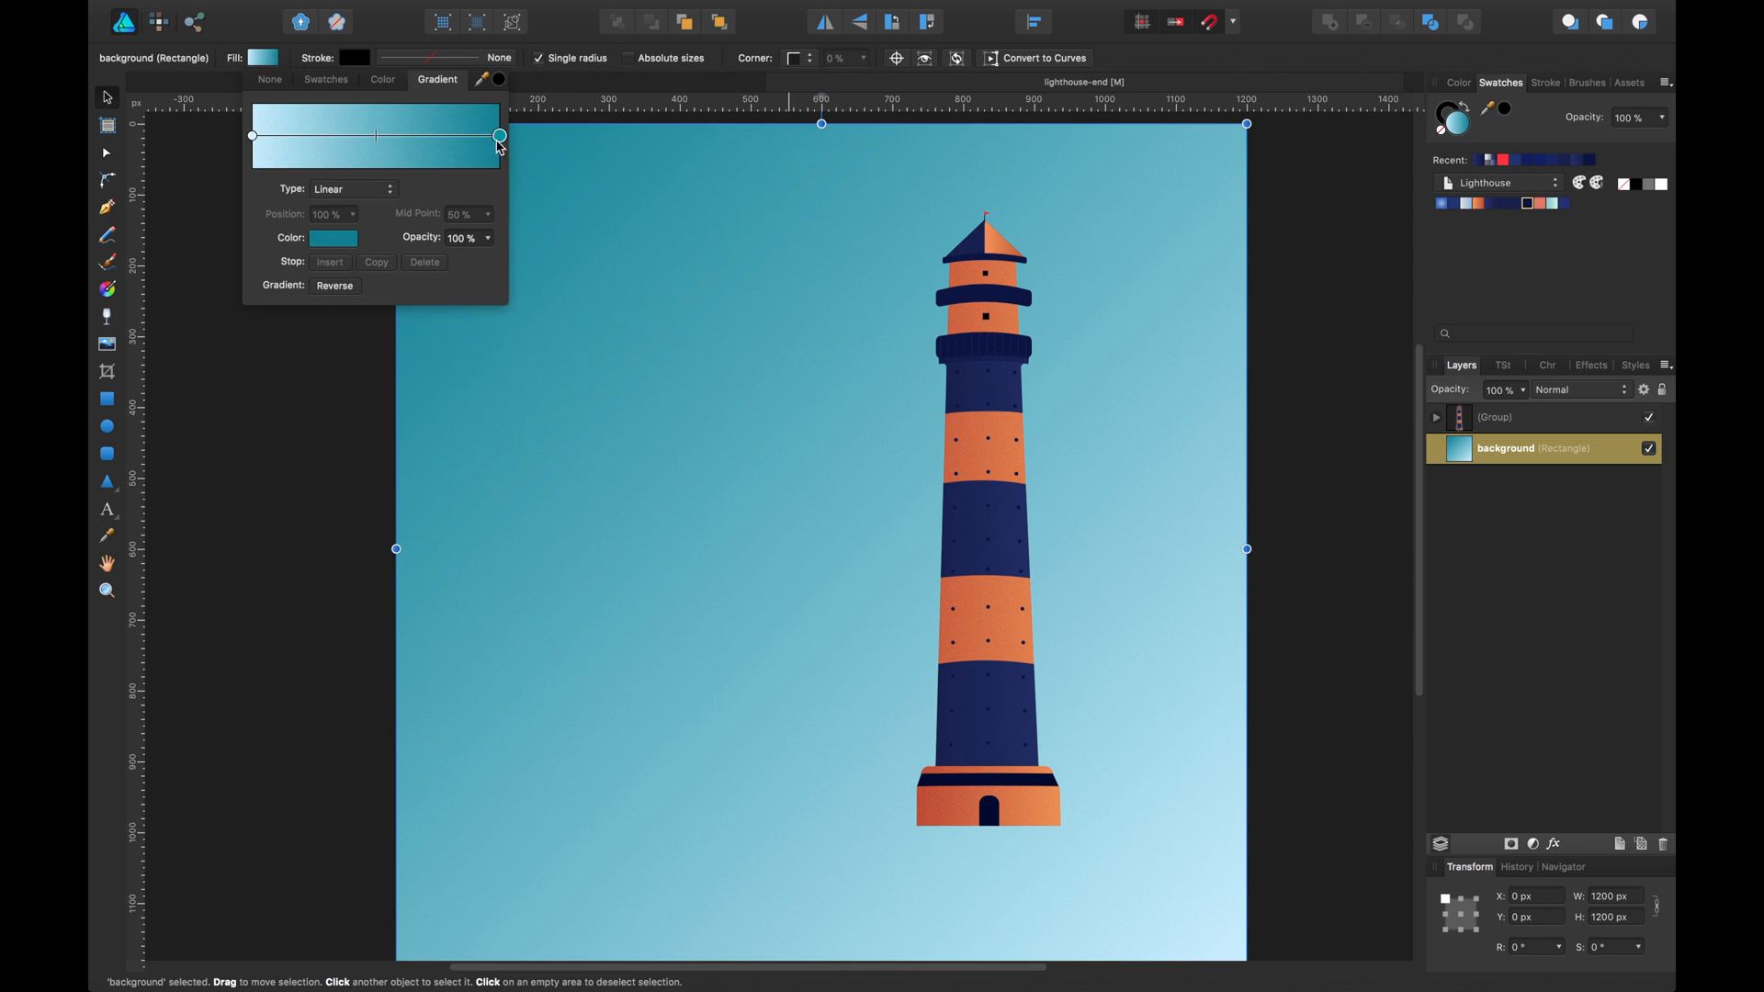
{"action": "left_click", "coordinate": [348, 235]}
{"action": "left_click_drag", "start_coordinate": [352, 384], "coordinate": [340, 370]}
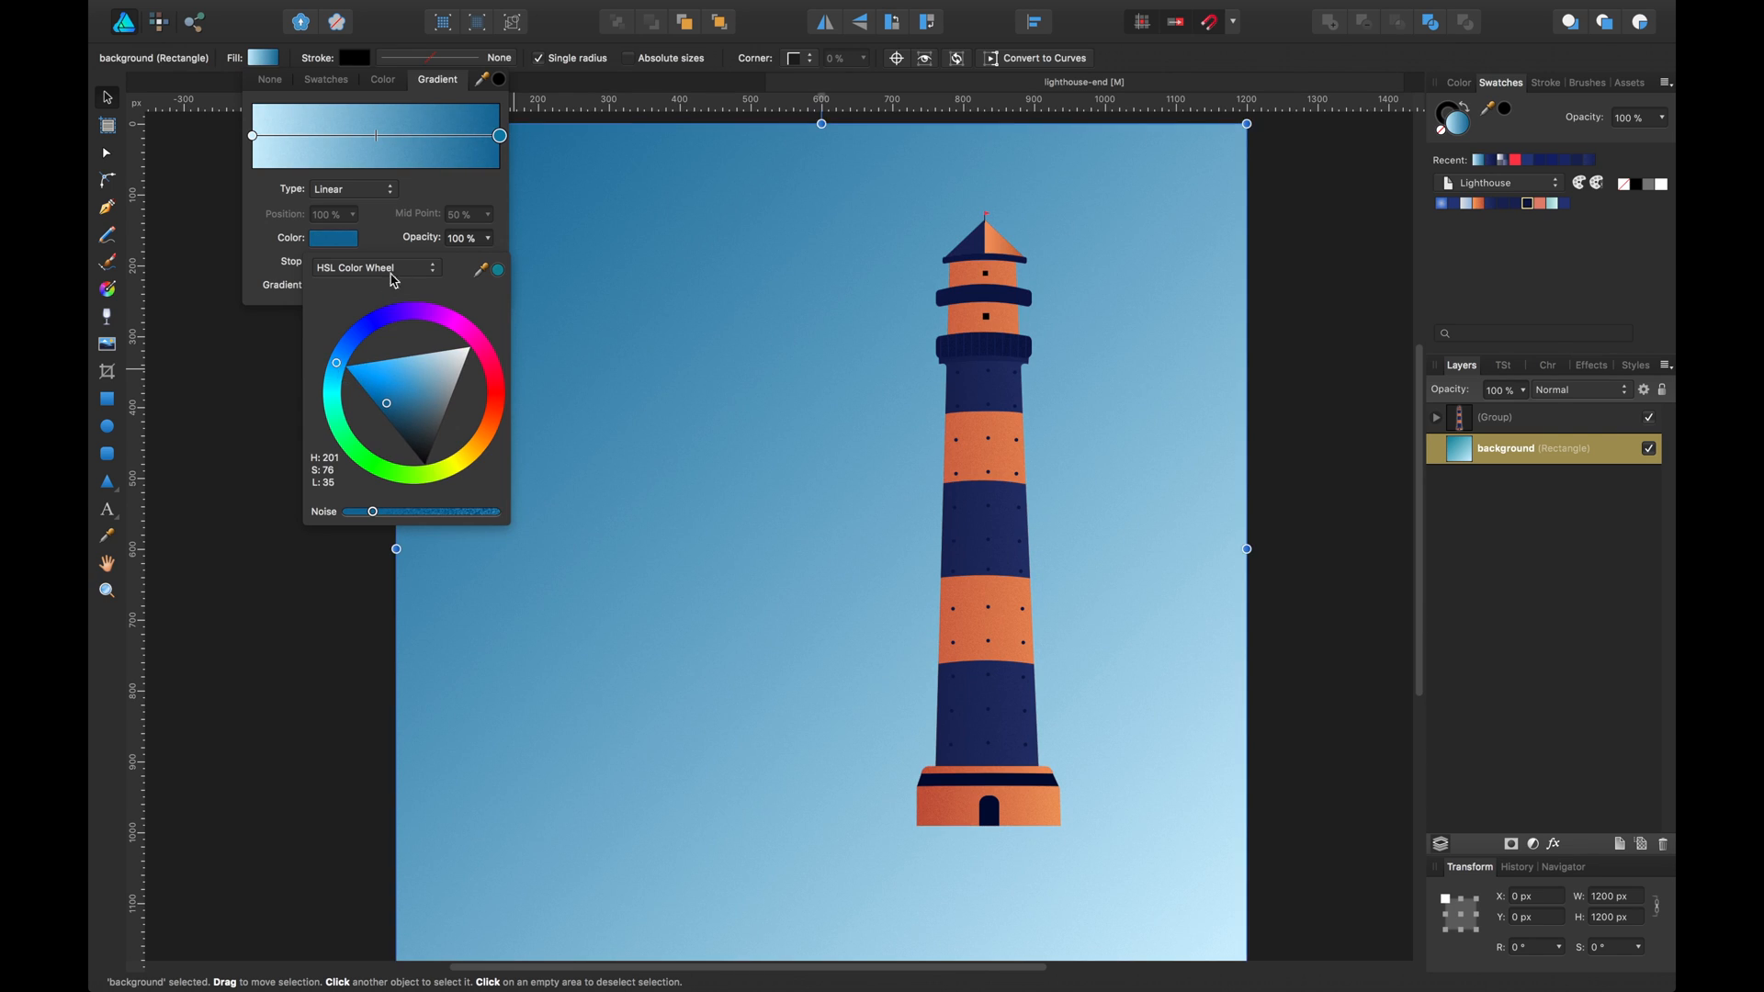
Lighten the background gradient's pale blue stop to near-white and lock the background again
{"action": "left_click", "coordinate": [253, 136]}
{"action": "left_click", "coordinate": [321, 239]}
{"action": "left_click_drag", "start_coordinate": [442, 358], "coordinate": [468, 349]}
{"action": "left_click", "coordinate": [1332, 505]}
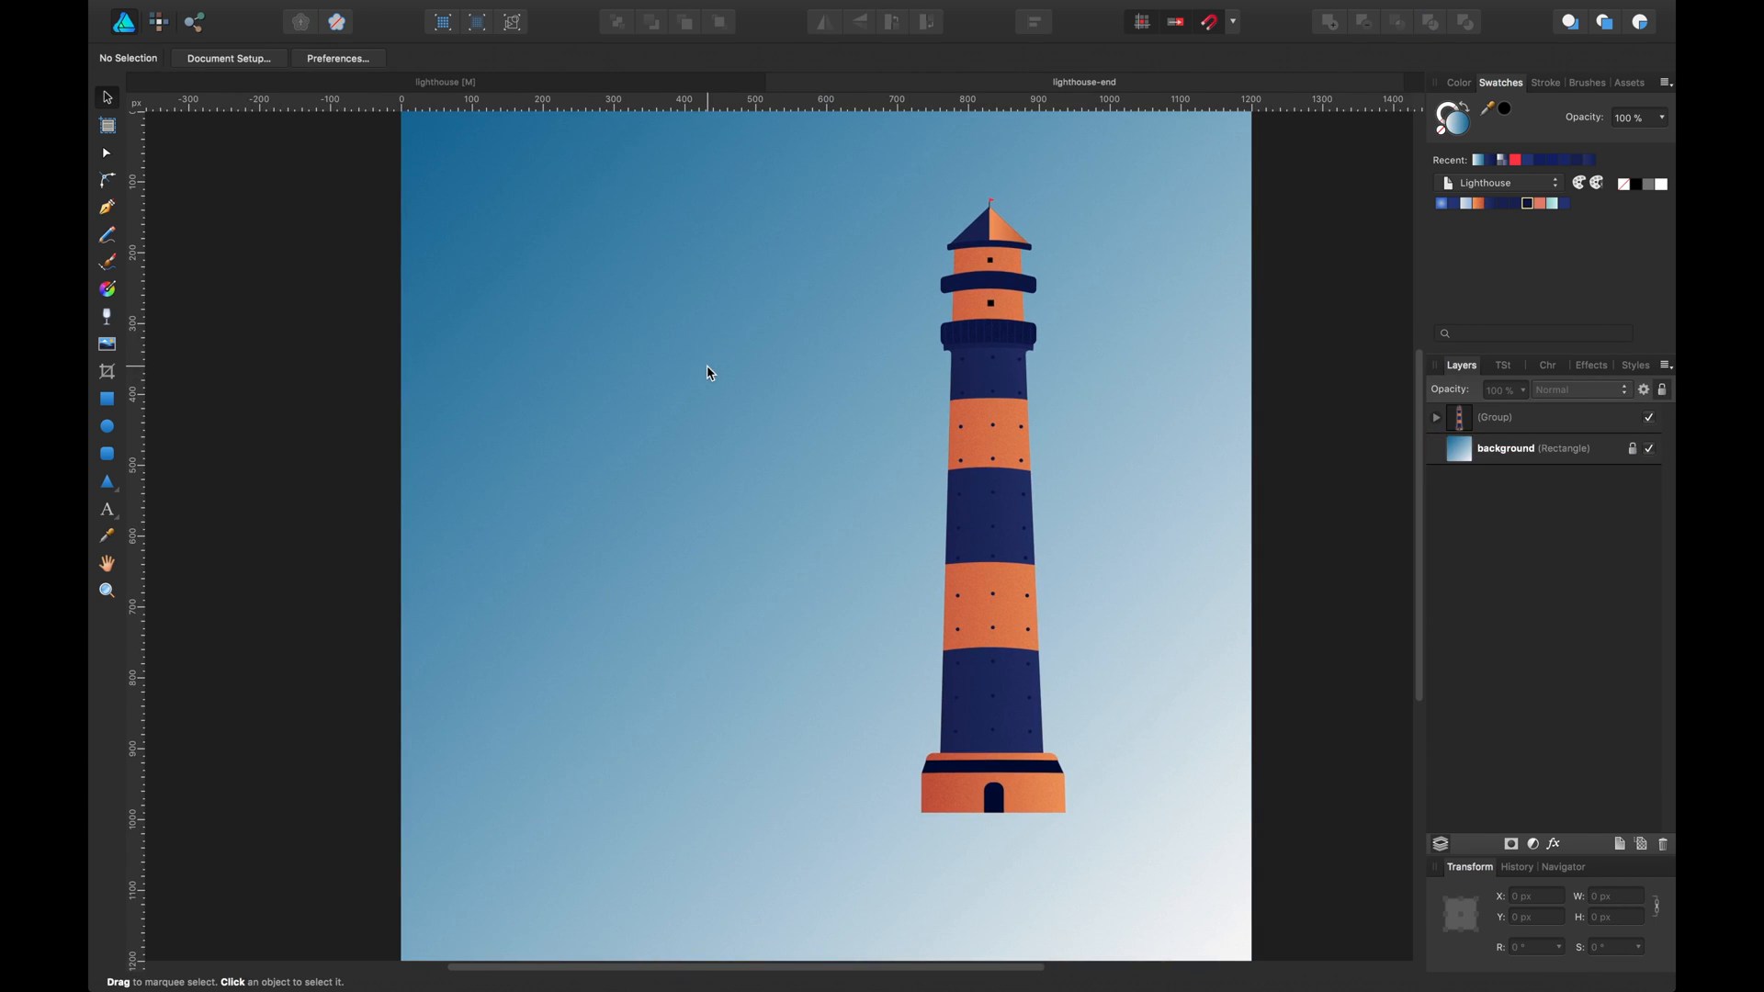
Draw a mountain triangle about 708 × 493 px and position it left of the lighthouse, overlapping its base
{"action": "key", "text": "super+equal"}
{"action": "key", "text": "super+equal"}
{"action": "key", "text": "super+minus"}
{"action": "key", "text": "super+minus"}
{"action": "key", "text": "space"}
{"action": "mouse_move", "coordinate": [707, 365]}
{"action": "left_mouse_down"}
{"action": "mouse_move", "coordinate": [716, 440]}
{"action": "mouse_move", "coordinate": [697, 354]}
{"action": "left_mouse_up"}
{"action": "key", "text": "space"}
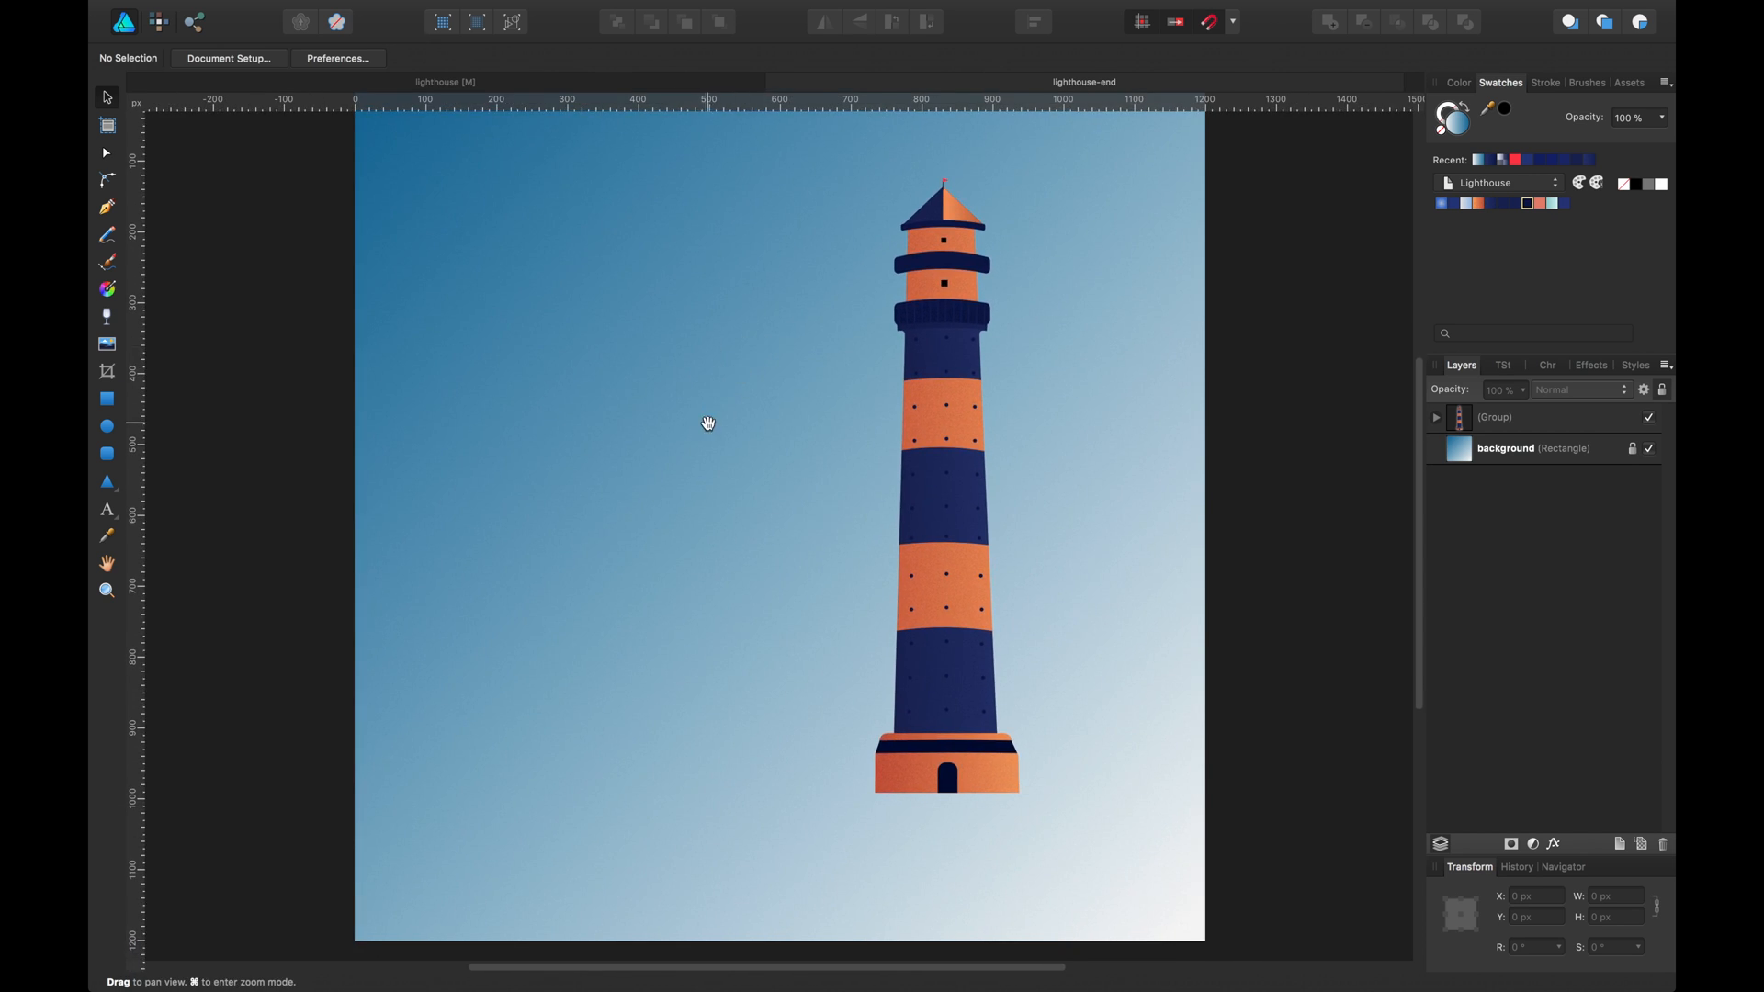
{"action": "left_click_drag", "start_coordinate": [708, 421], "coordinate": [722, 424]}
{"action": "left_click", "coordinate": [106, 482]}
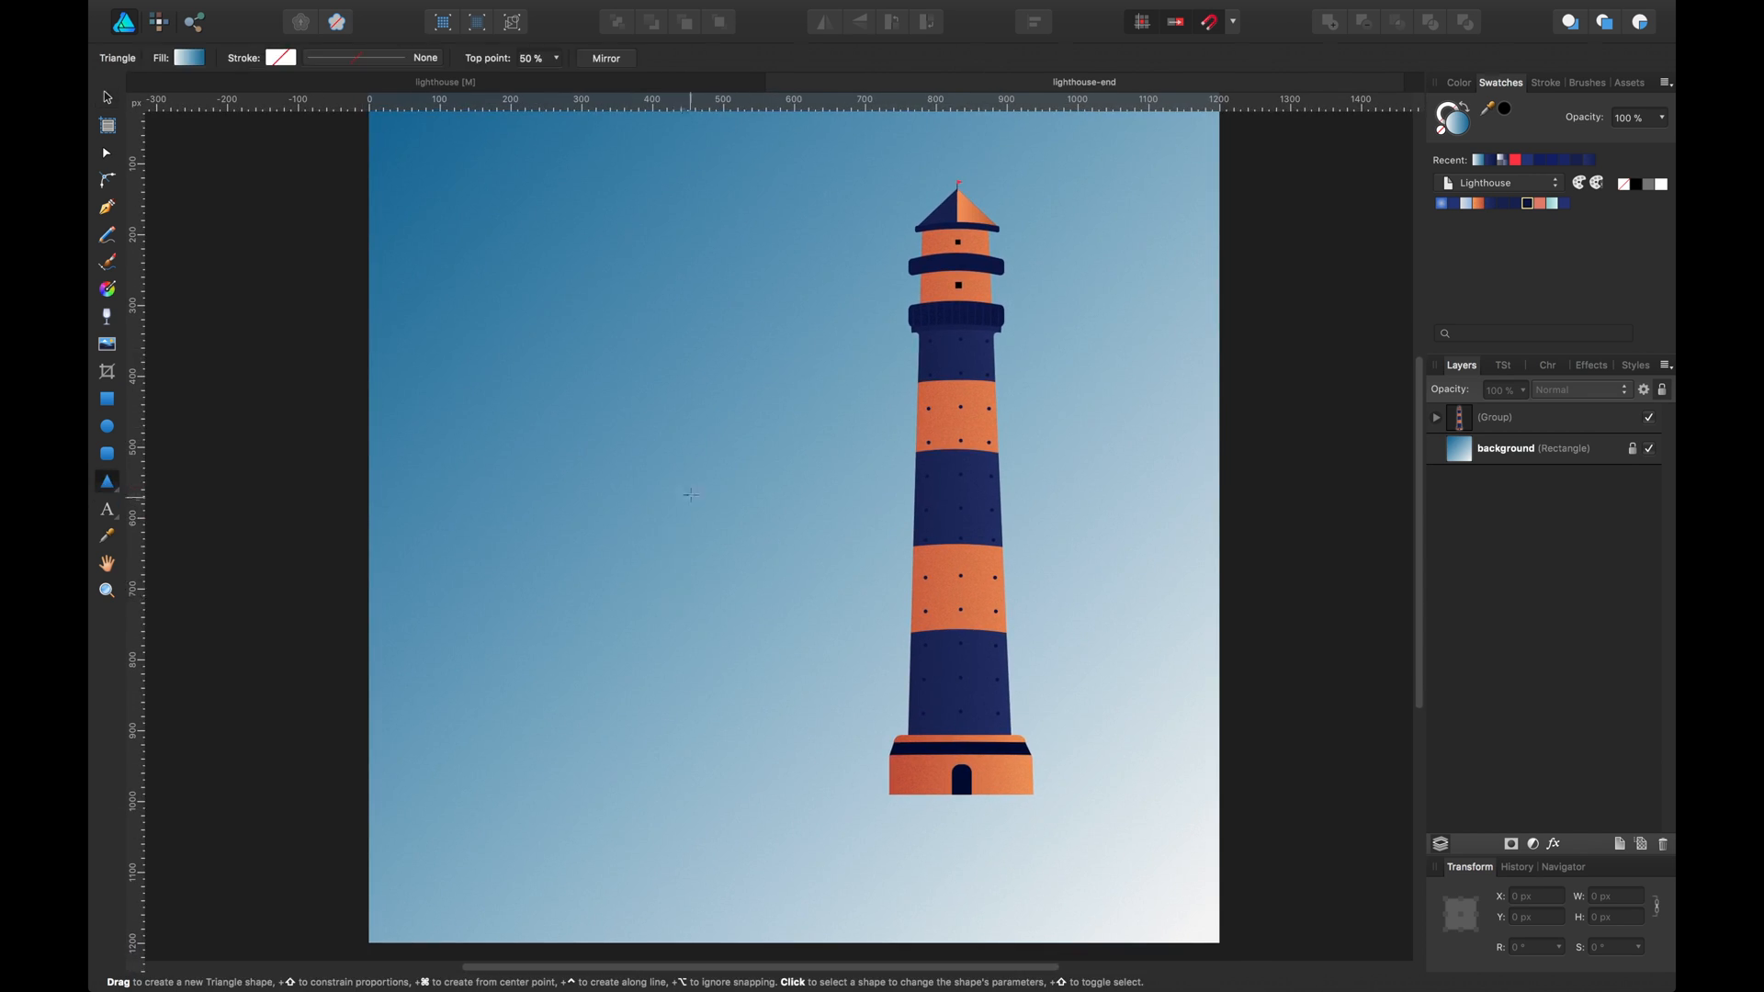
{"action": "left_click_drag", "start_coordinate": [612, 459], "coordinate": [1114, 810]}
{"action": "key", "text": "v"}
{"action": "left_click_drag", "start_coordinate": [935, 746], "coordinate": [828, 744]}
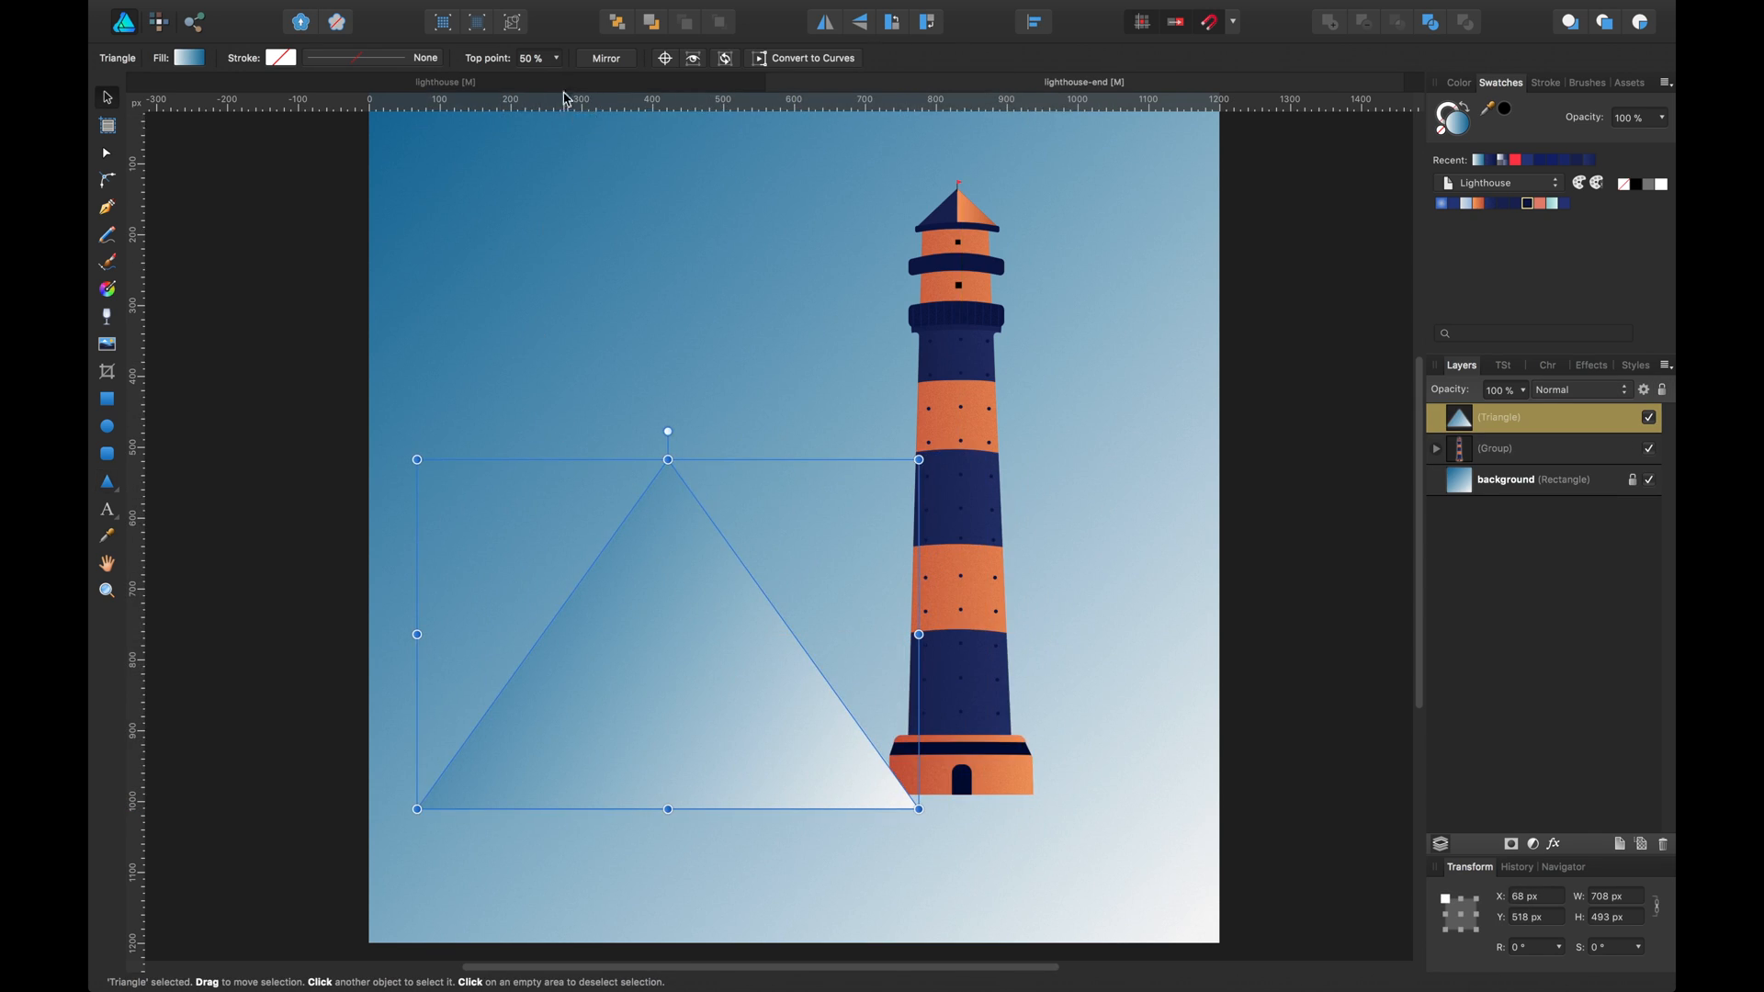
Set the triangle's top point to 53 % and enlarge it to about 843 × 587 px, starting at the canvas's left edge
{"action": "left_click_drag", "start_coordinate": [482, 65], "coordinate": [487, 64]}
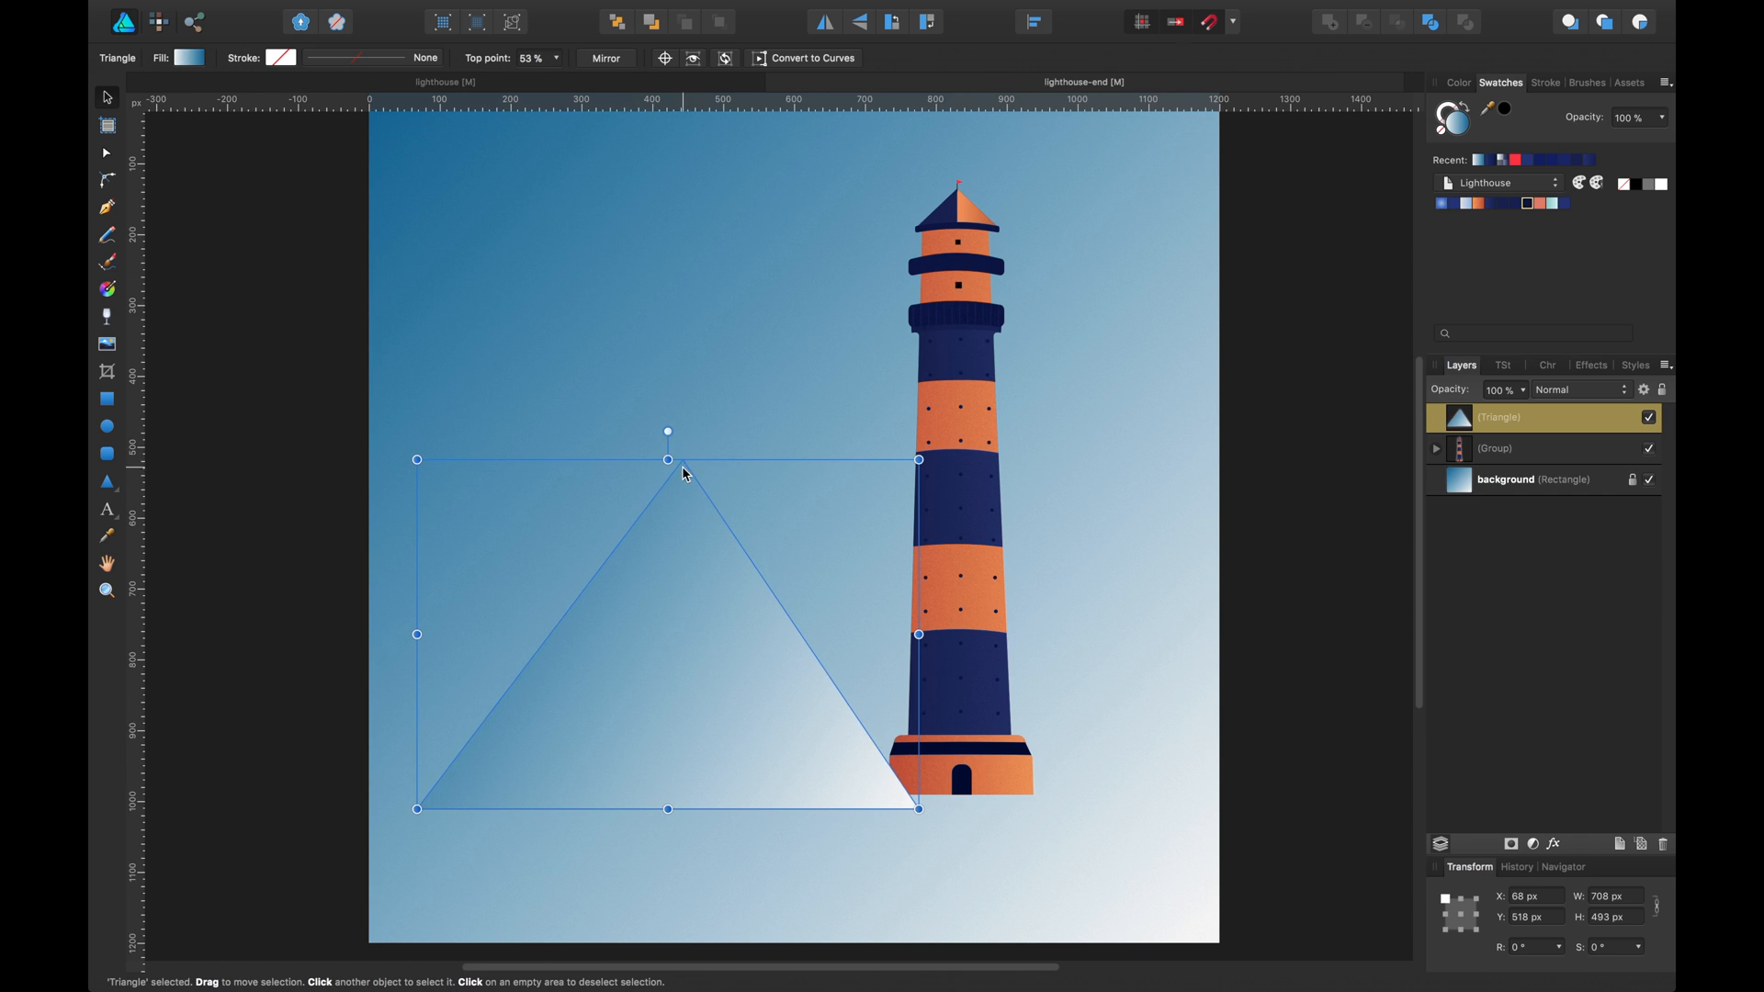
{"action": "left_click_drag", "start_coordinate": [668, 459], "coordinate": [668, 392]}
{"action": "left_click_drag", "start_coordinate": [697, 666], "coordinate": [697, 643]}
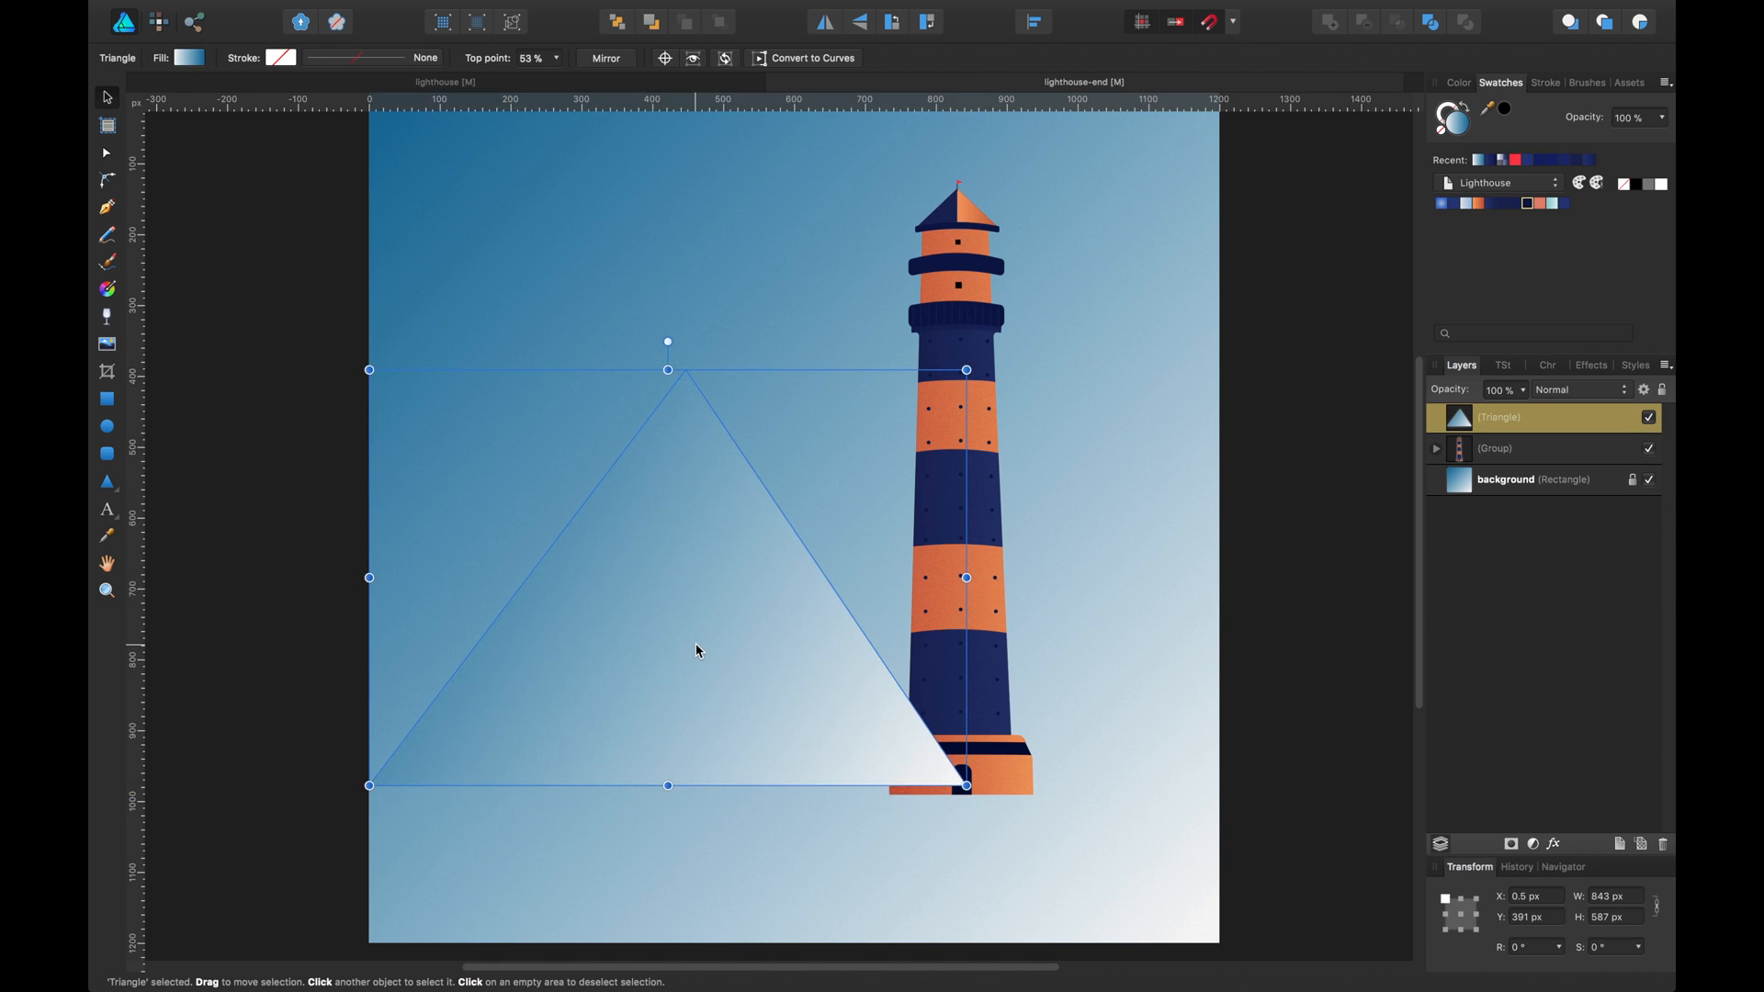
Place the triangle behind the lighthouse but above the background, and fill it with the blue radial gradient from the Lighthouse palette
{"action": "key", "text": "super+shift+bracketleft"}
{"action": "key", "text": "super+bracketright"}
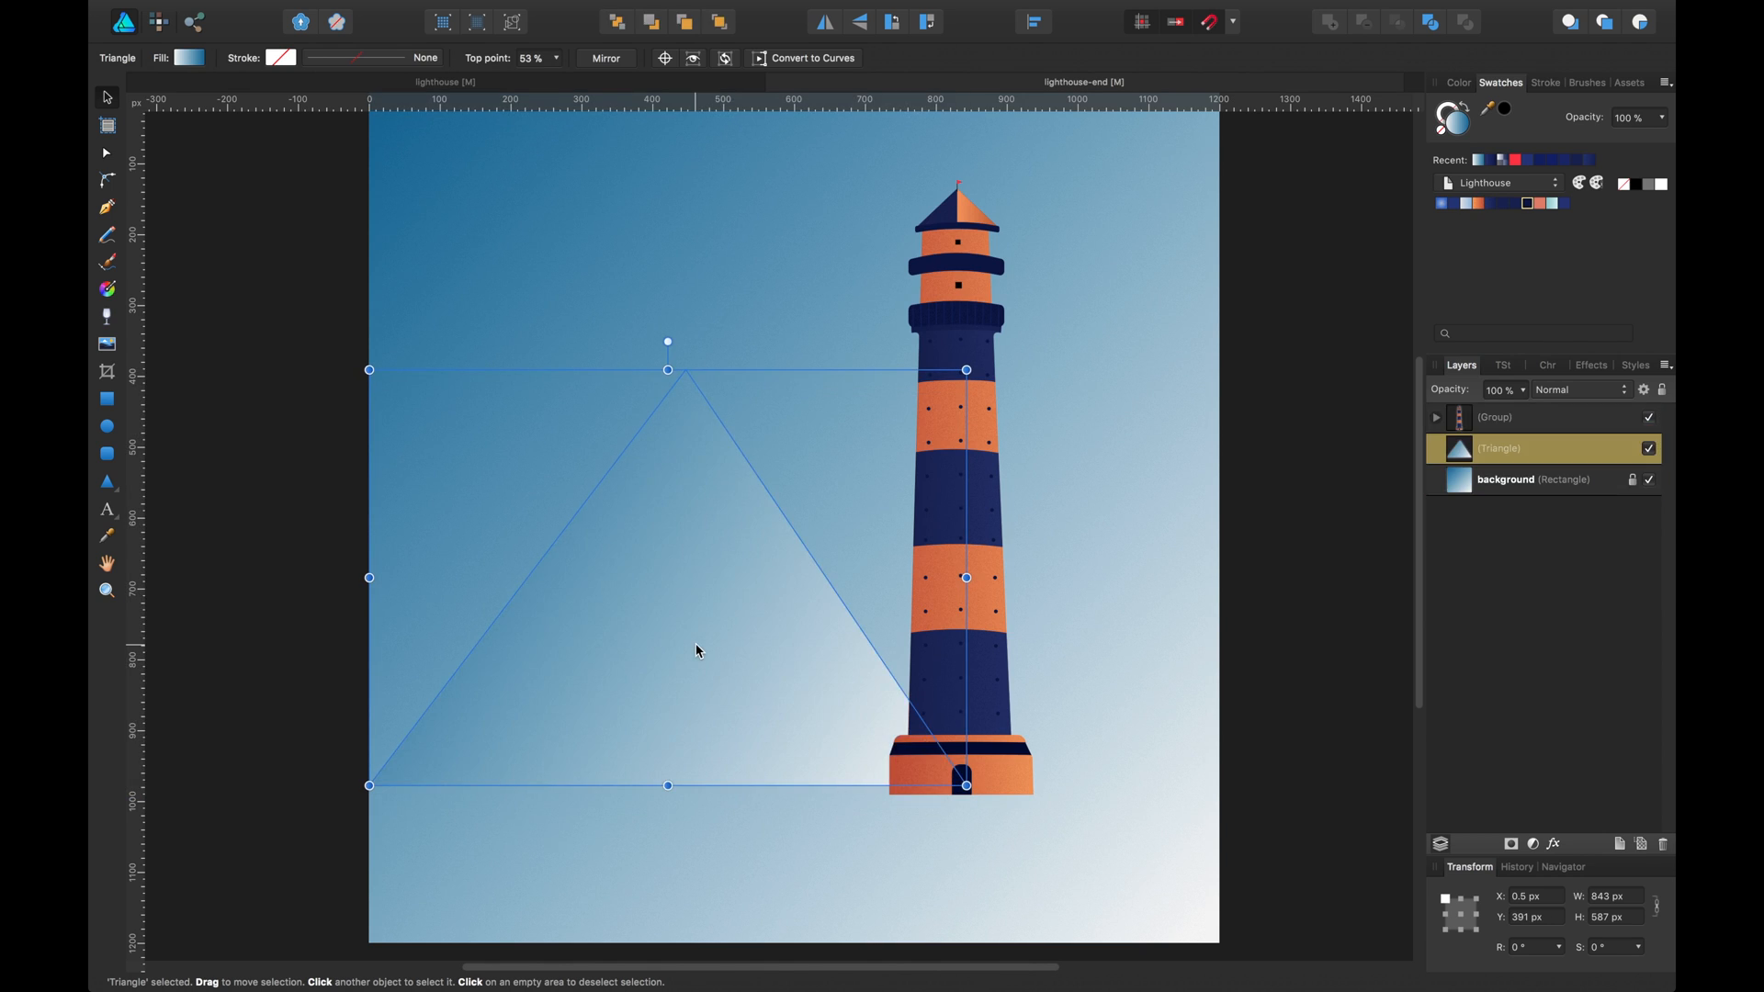
{"action": "left_click", "coordinate": [1555, 205]}
{"action": "left_click", "coordinate": [1444, 205]}
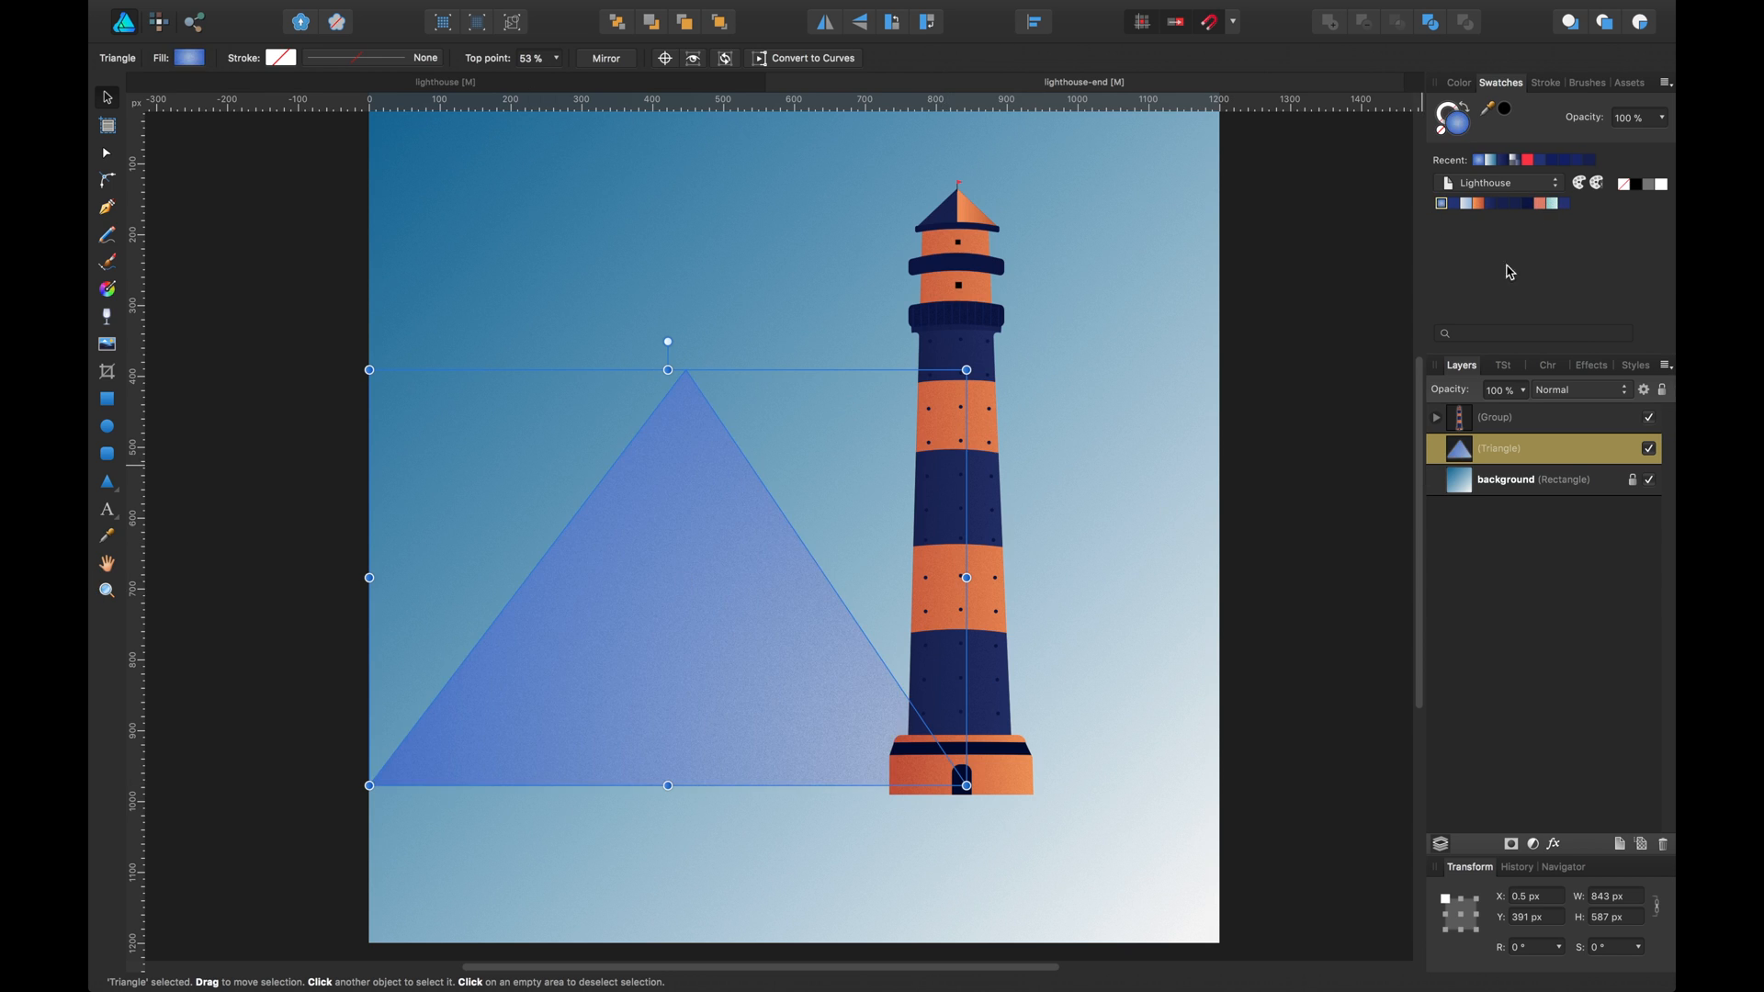
Adjust the triangle's radial gradient so it runs from pale beside the lighthouse to solid blue at the left slope
{"action": "left_click", "coordinate": [109, 297]}
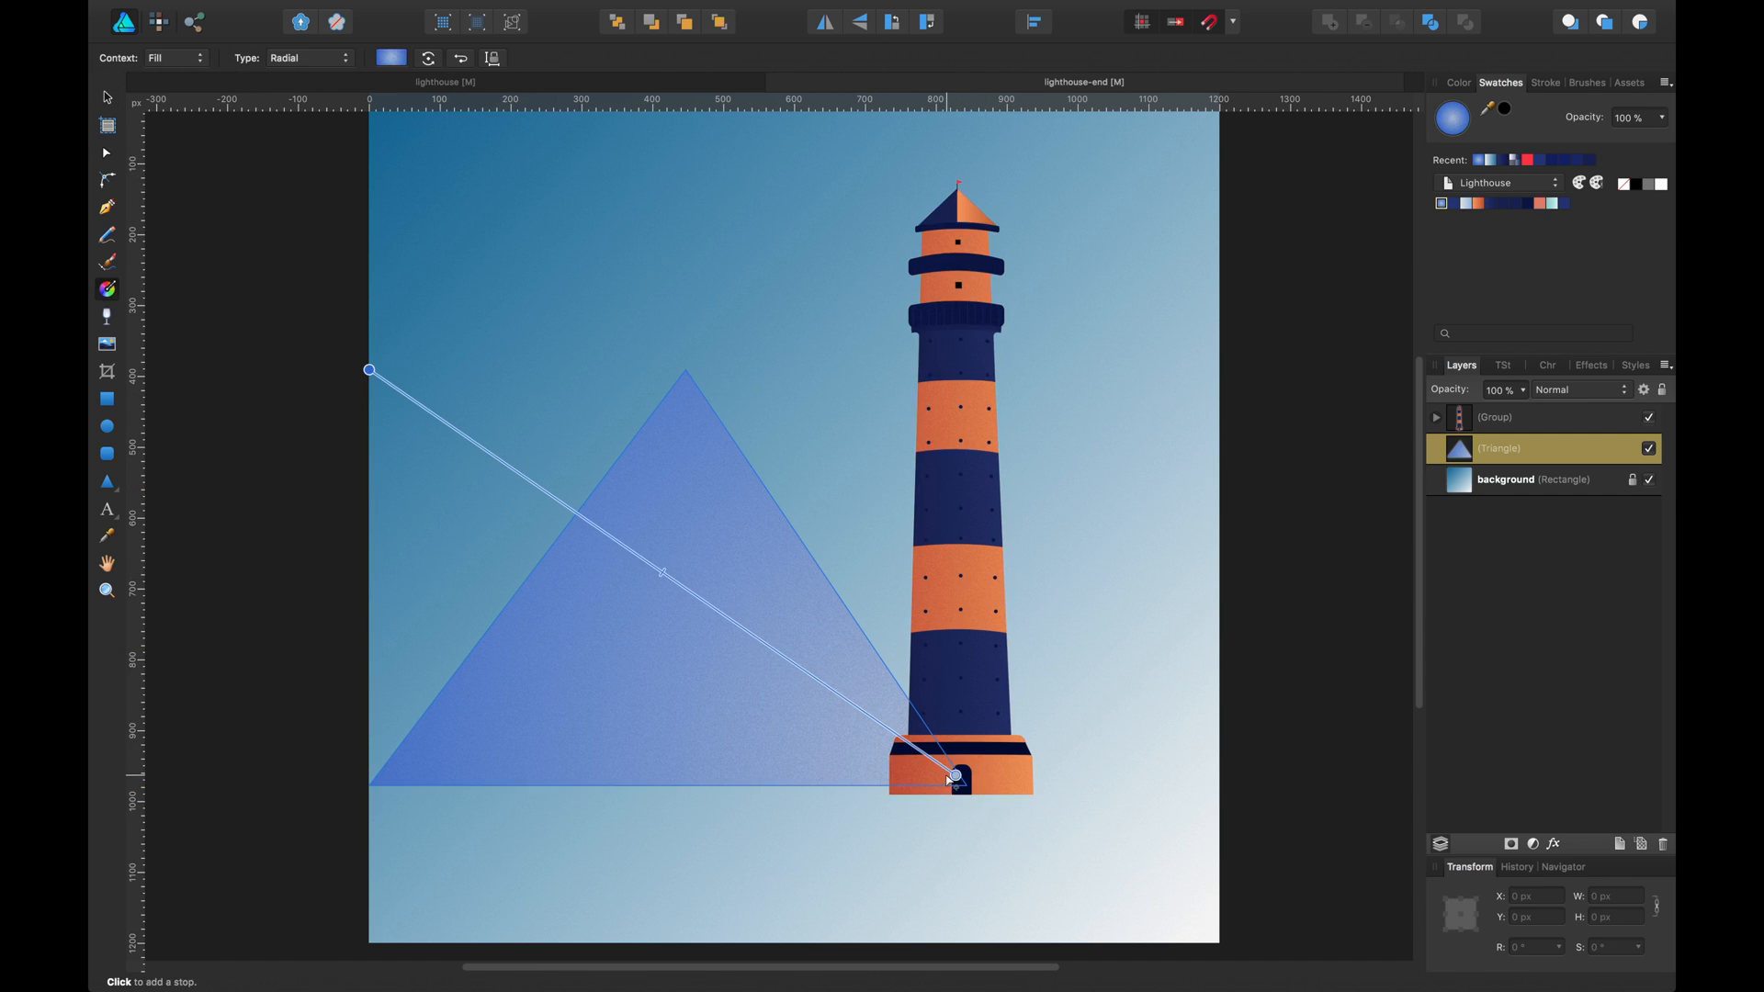
{"action": "left_click_drag", "start_coordinate": [370, 373], "coordinate": [559, 535]}
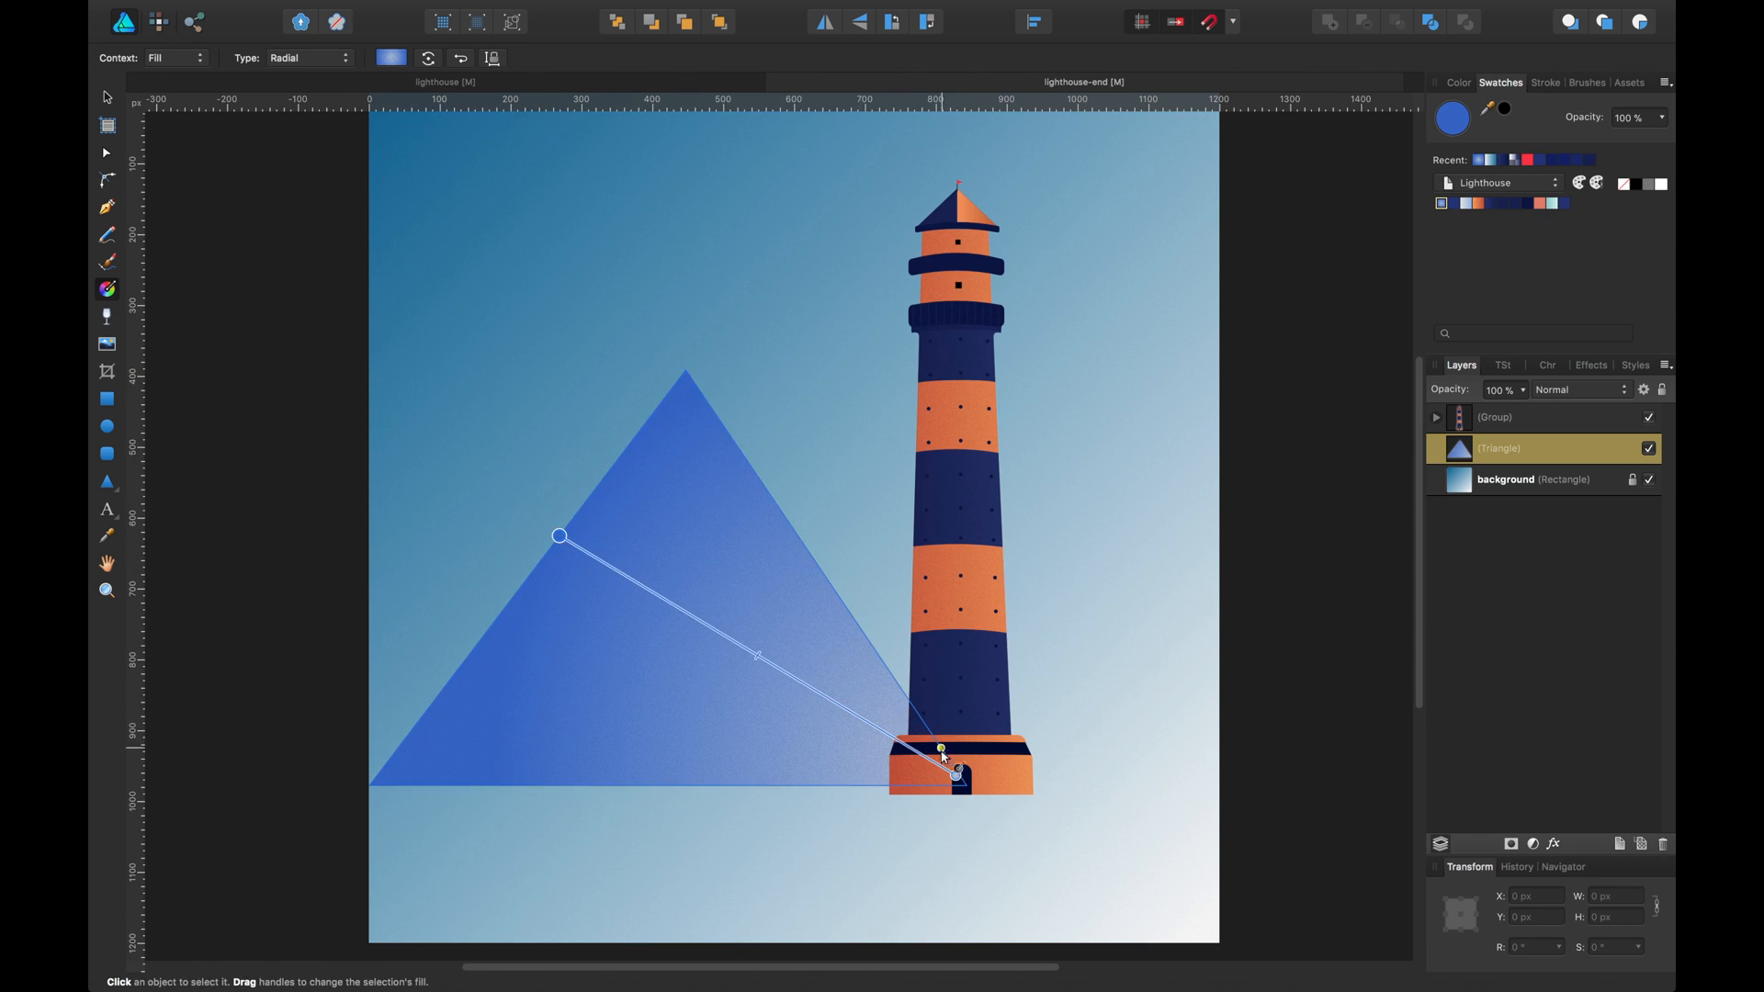
{"action": "left_click_drag", "start_coordinate": [956, 778], "coordinate": [914, 708]}
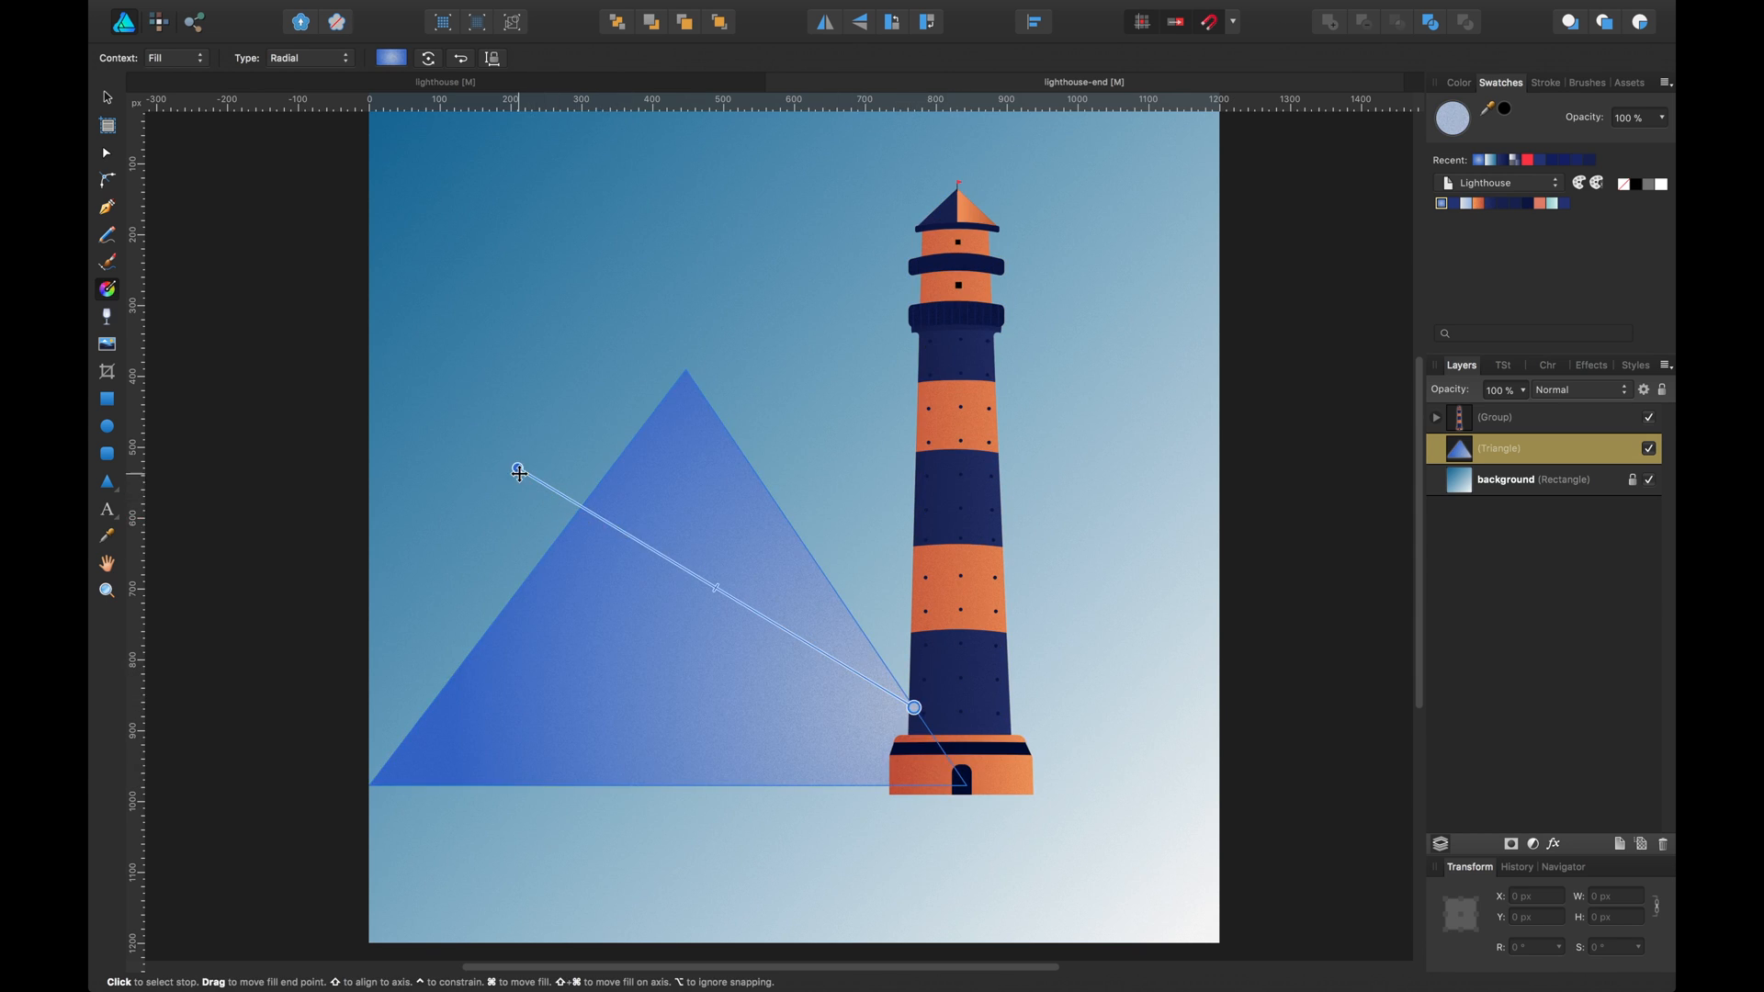
{"action": "left_click_drag", "start_coordinate": [518, 468], "coordinate": [552, 546]}
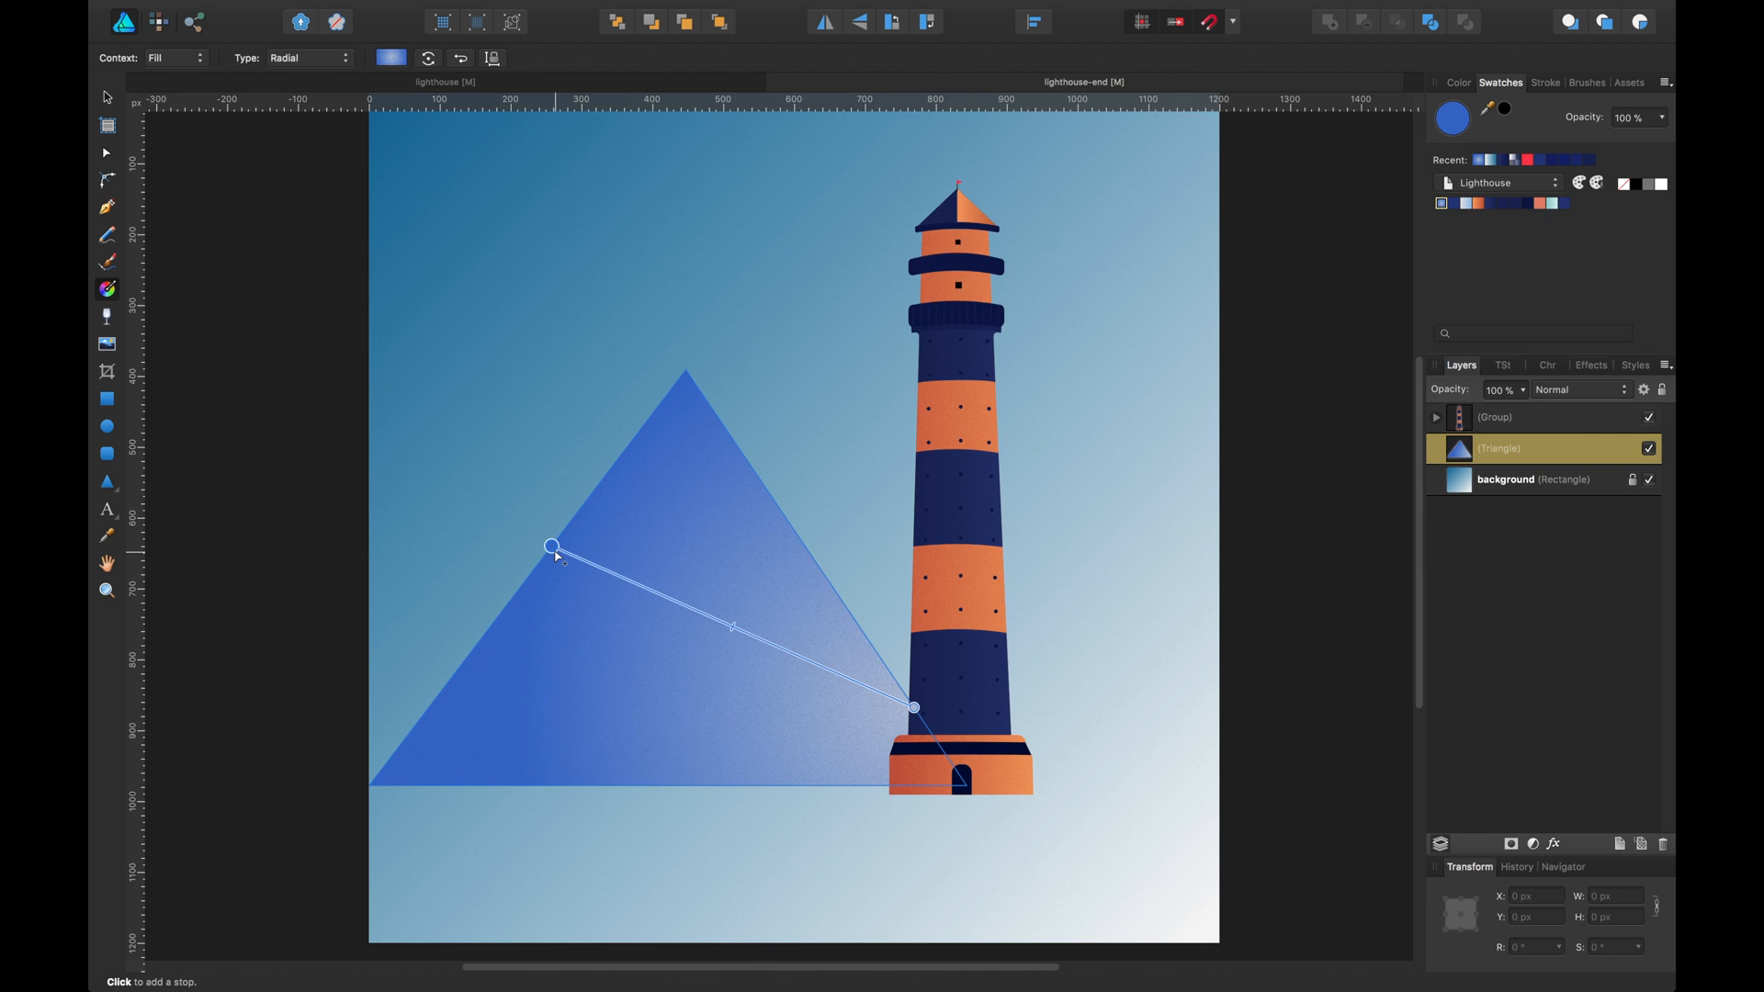
{"action": "key", "text": "v"}
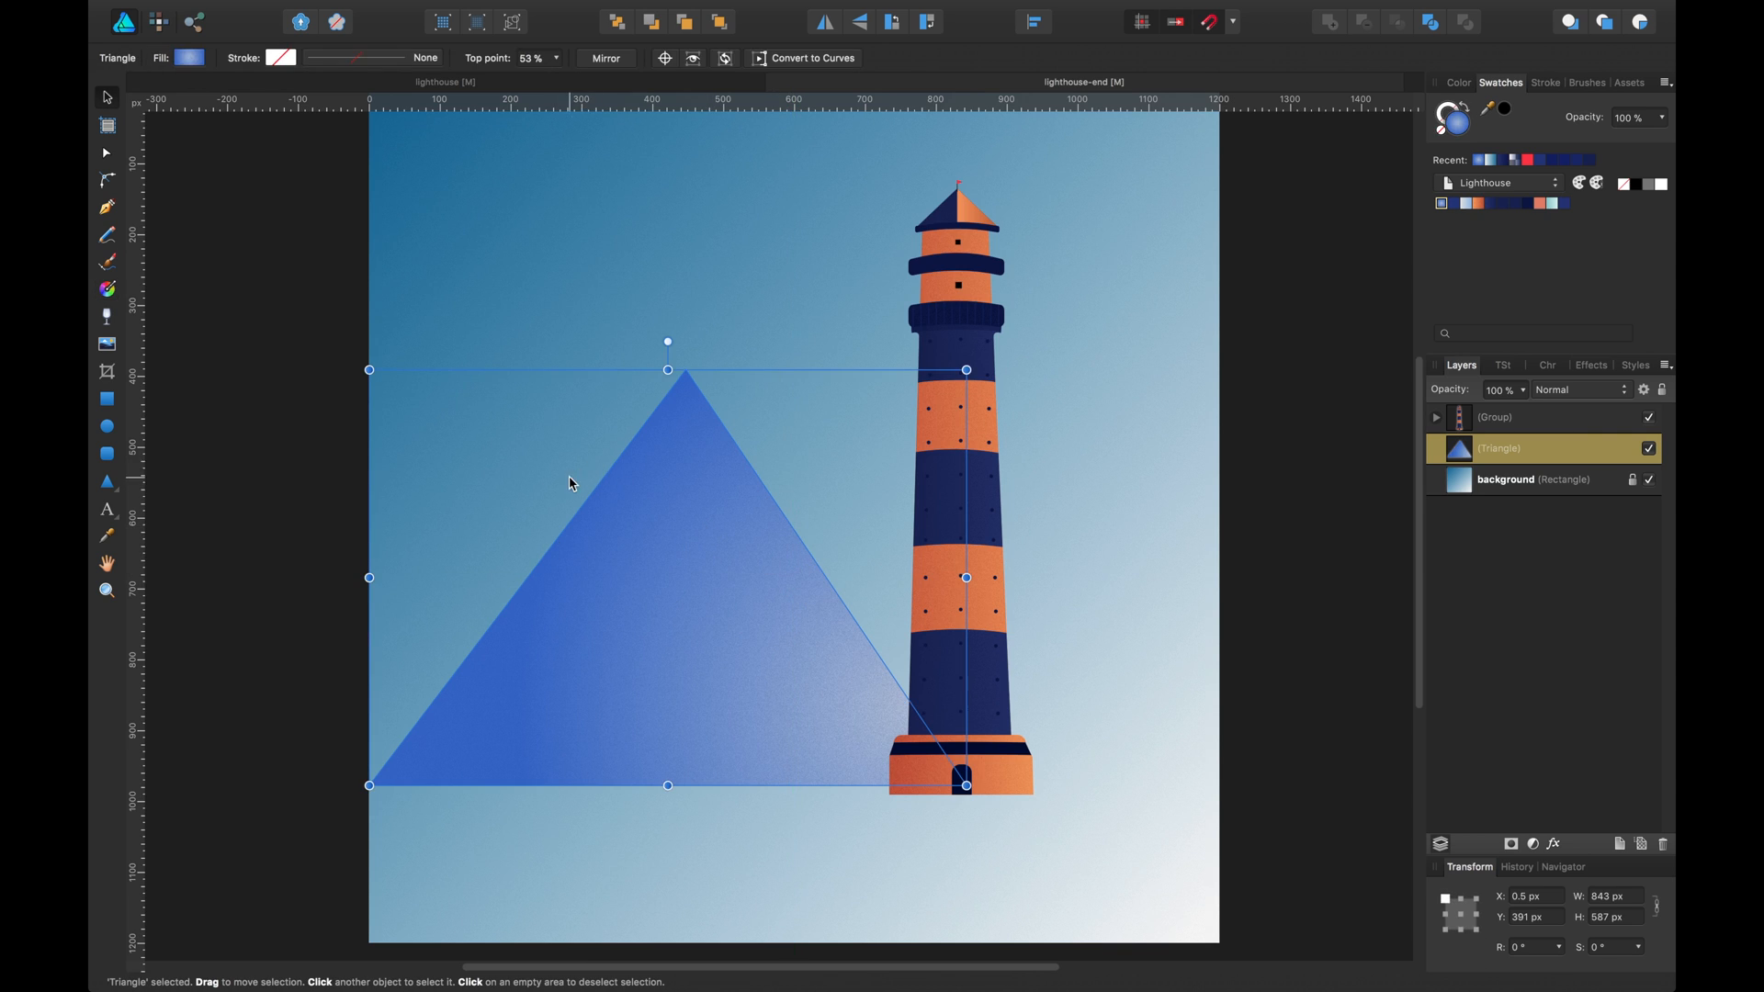
{"action": "left_click", "coordinate": [462, 312]}
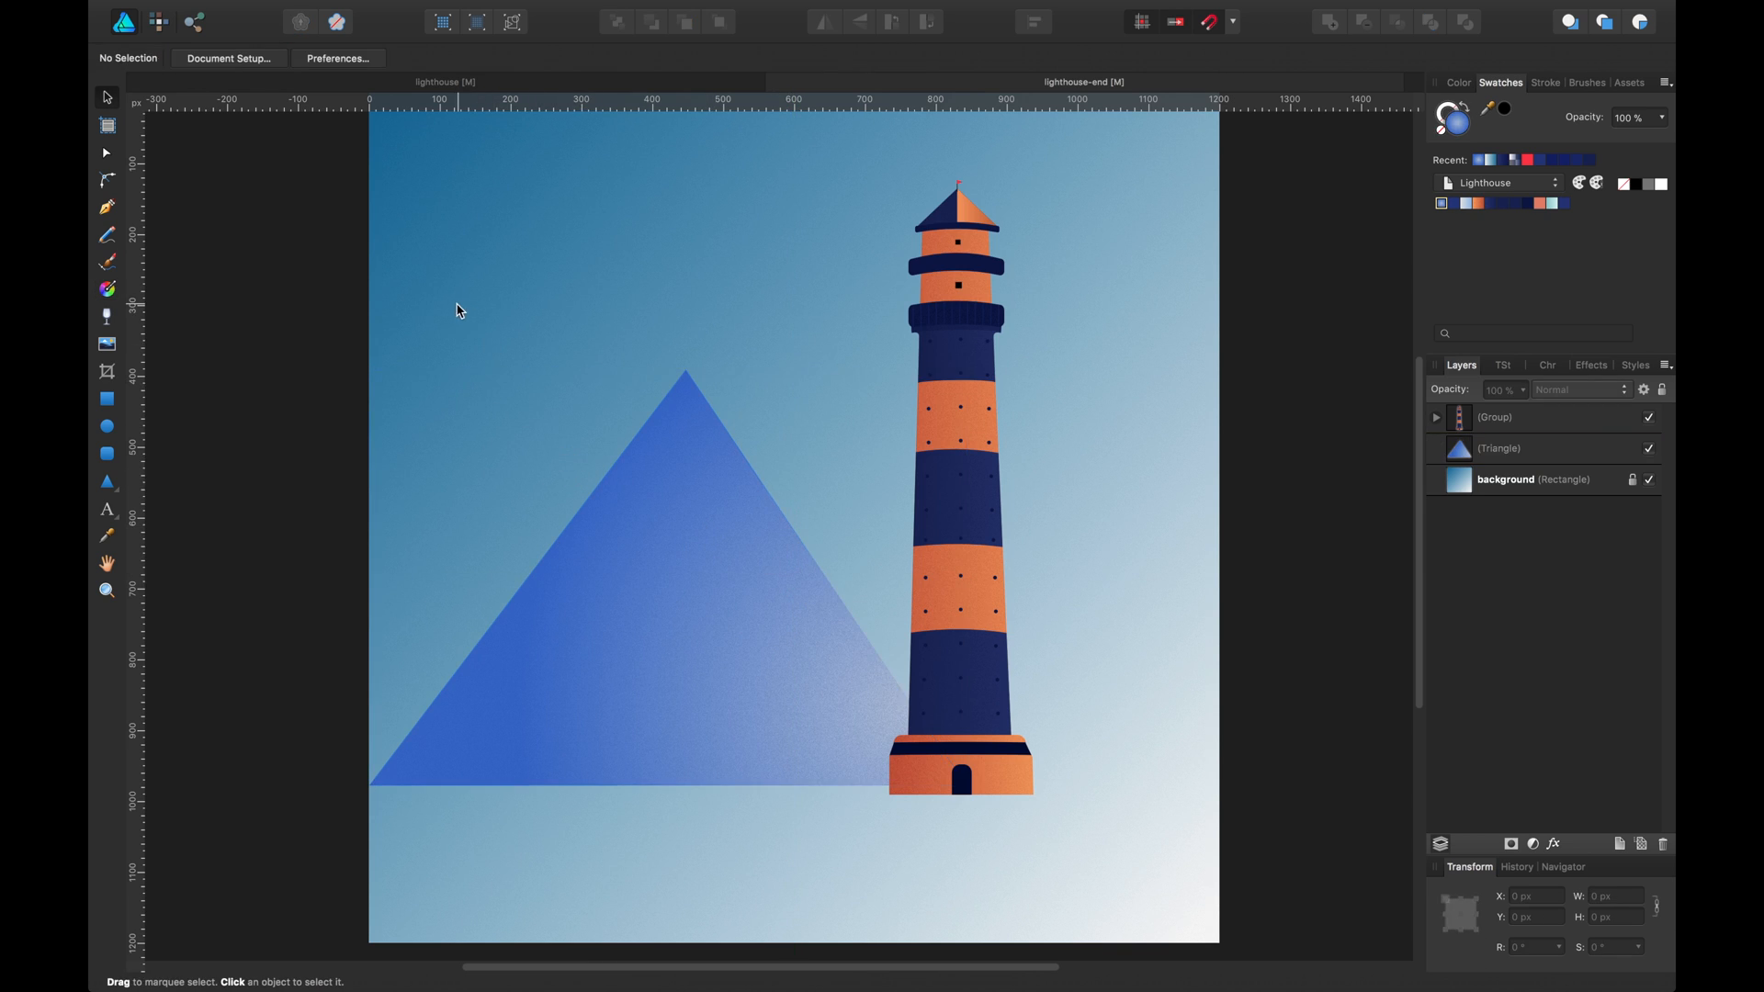
Draw a narrow triangle over the mountain's left side, about 259 × 632 px, with its top point at 50 %
{"action": "left_click", "coordinate": [108, 480]}
{"action": "left_click_drag", "start_coordinate": [382, 451], "coordinate": [568, 795]}
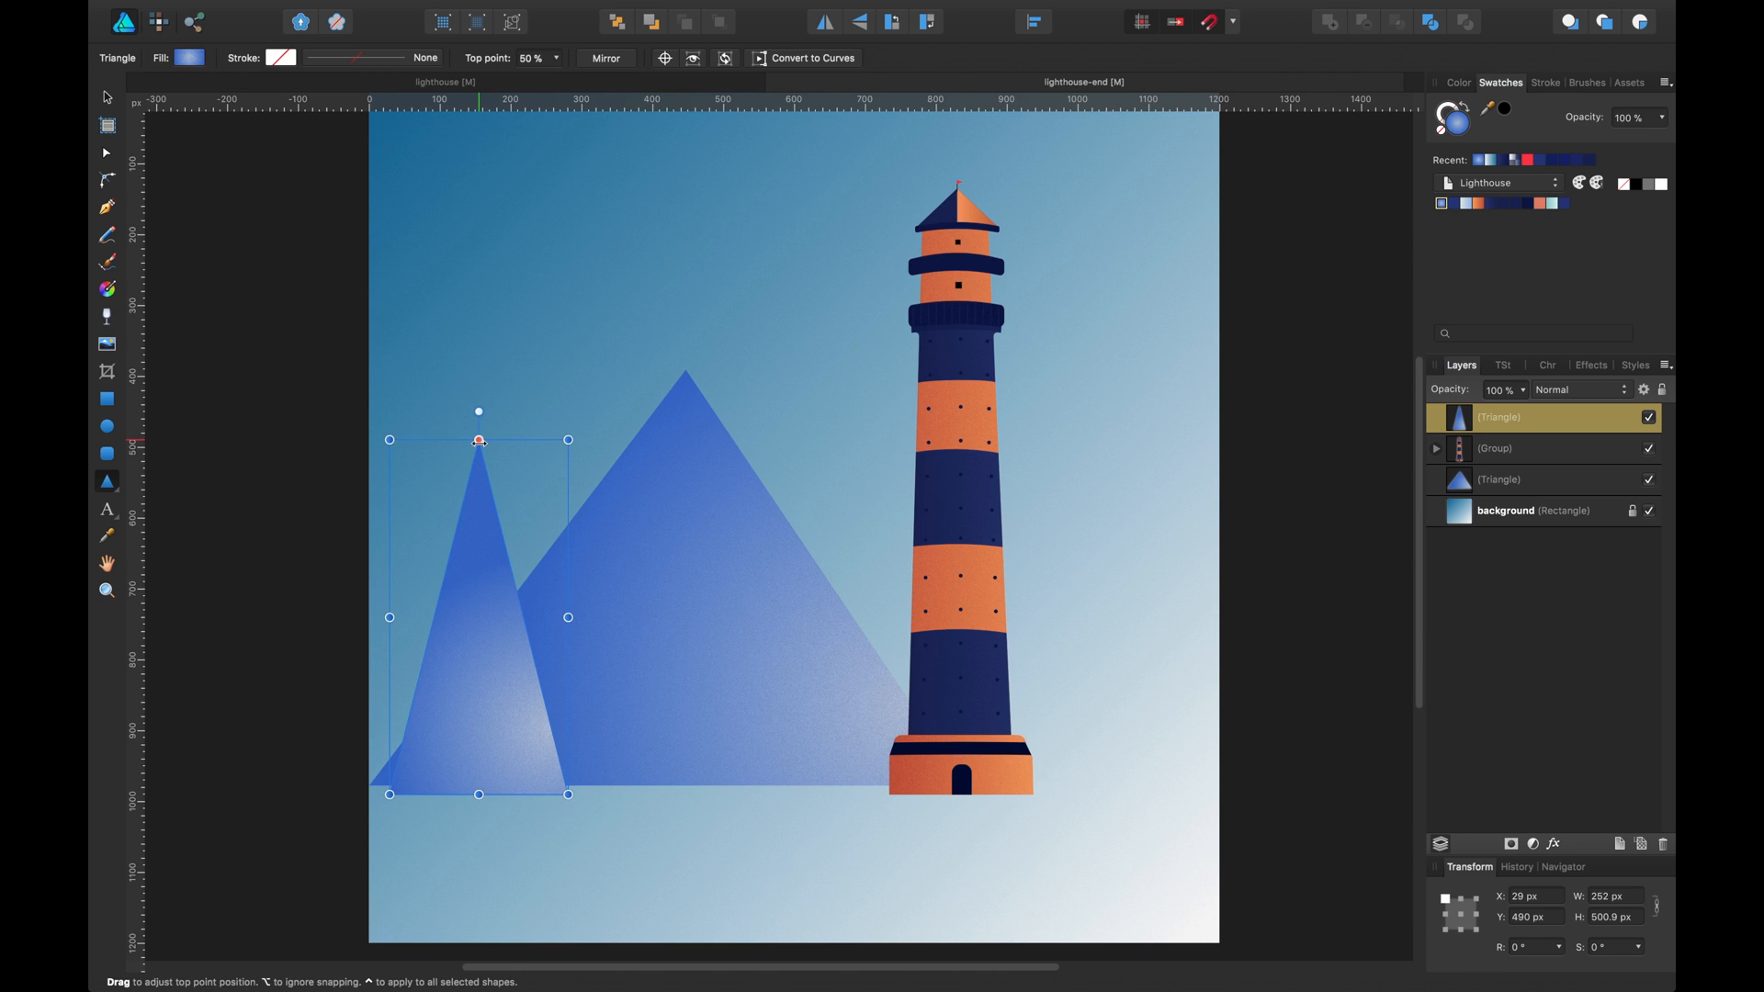
{"action": "left_click_drag", "start_coordinate": [569, 440], "coordinate": [591, 359]}
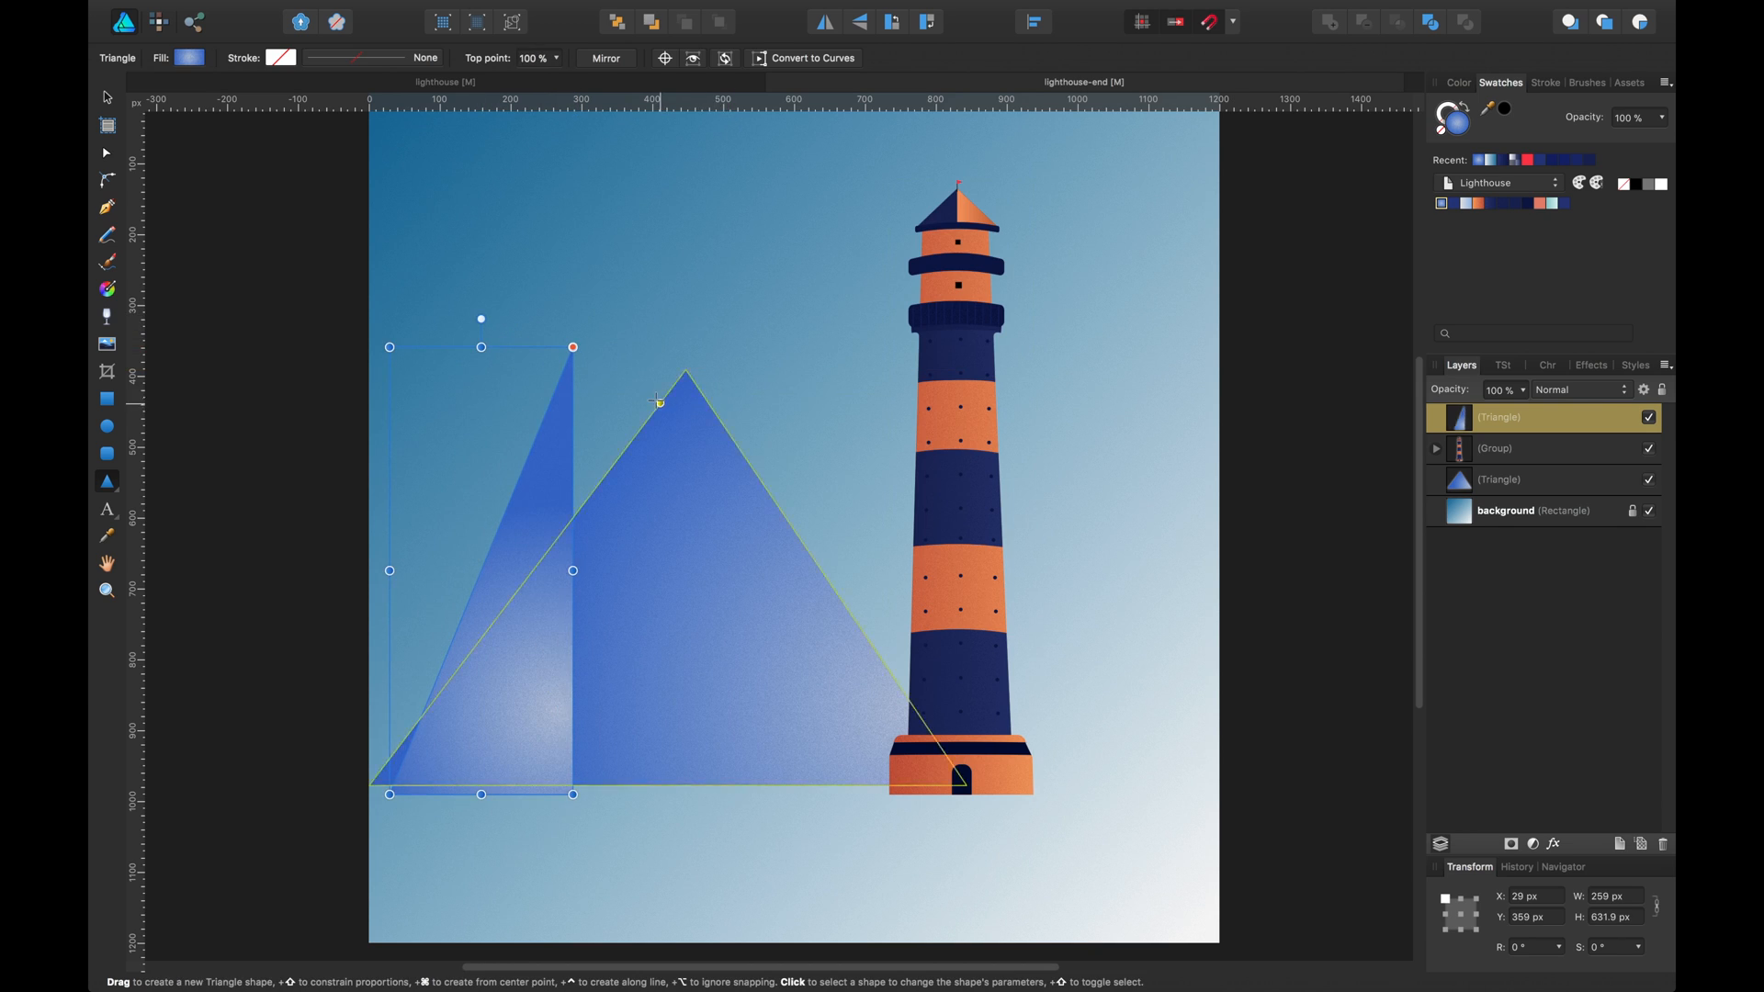
{"action": "left_click_drag", "start_coordinate": [573, 348], "coordinate": [482, 347]}
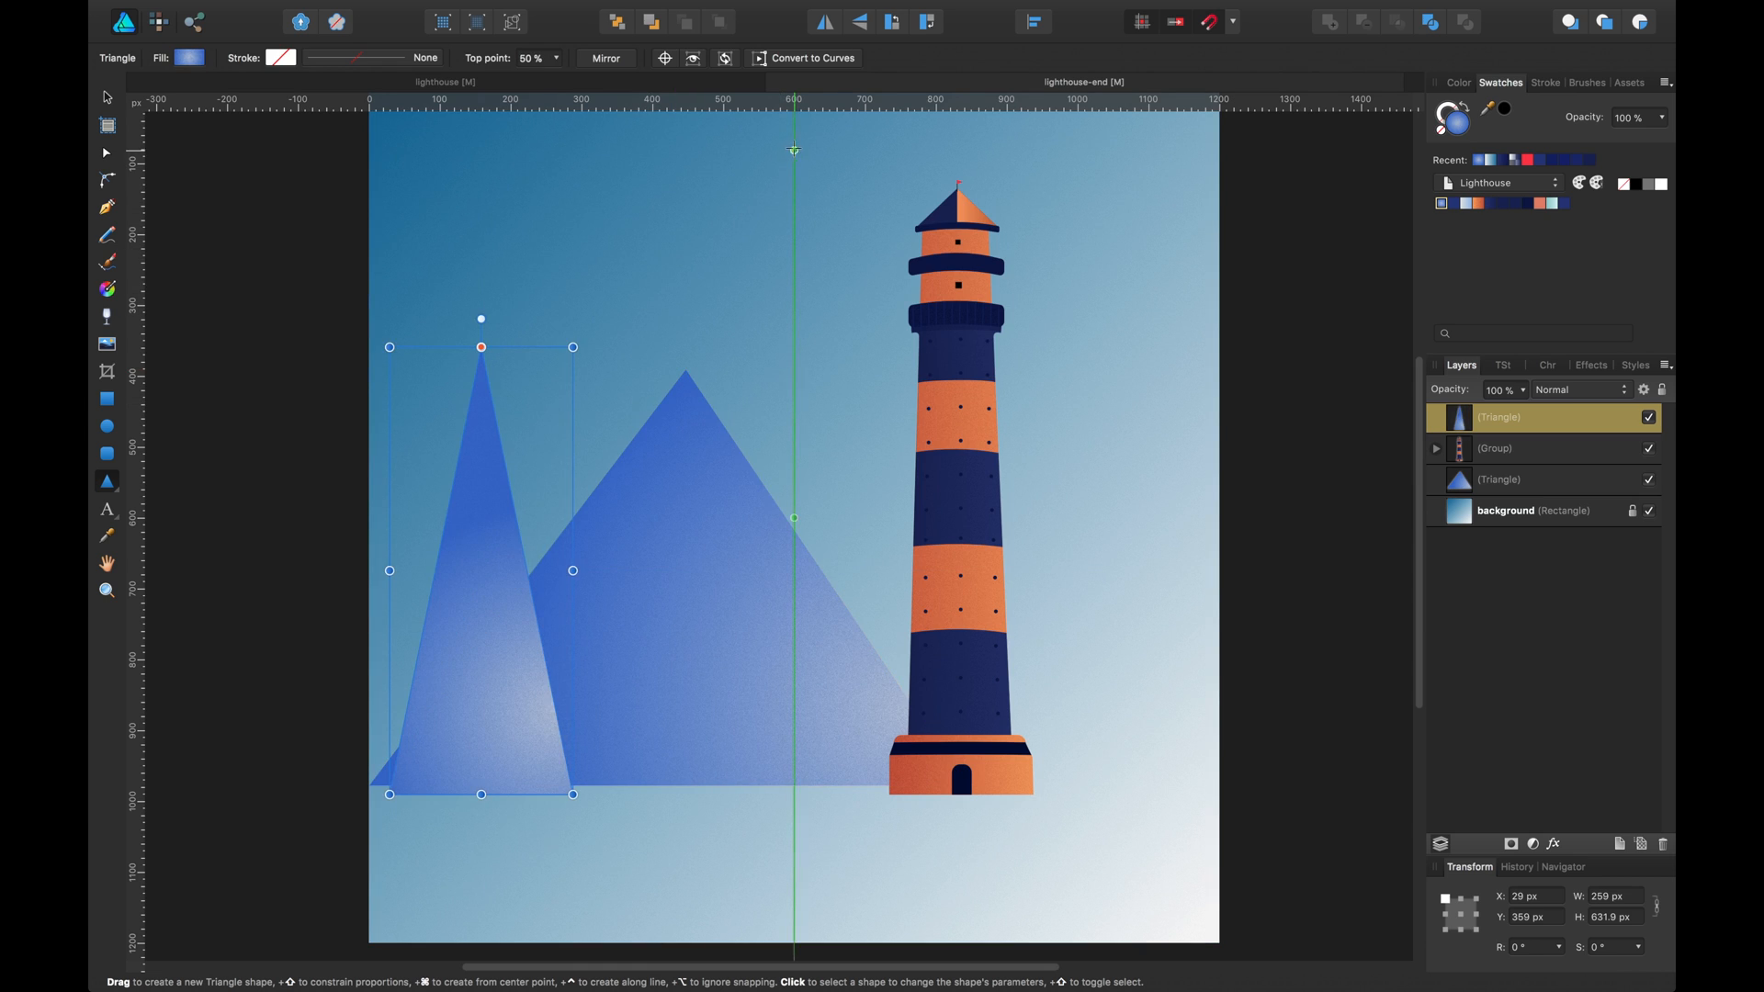
Convert the narrow triangle to curves and reshape it into a side face from the mountain's peak to its lower-left corner and beyond the canvas
{"action": "left_click", "coordinate": [815, 65]}
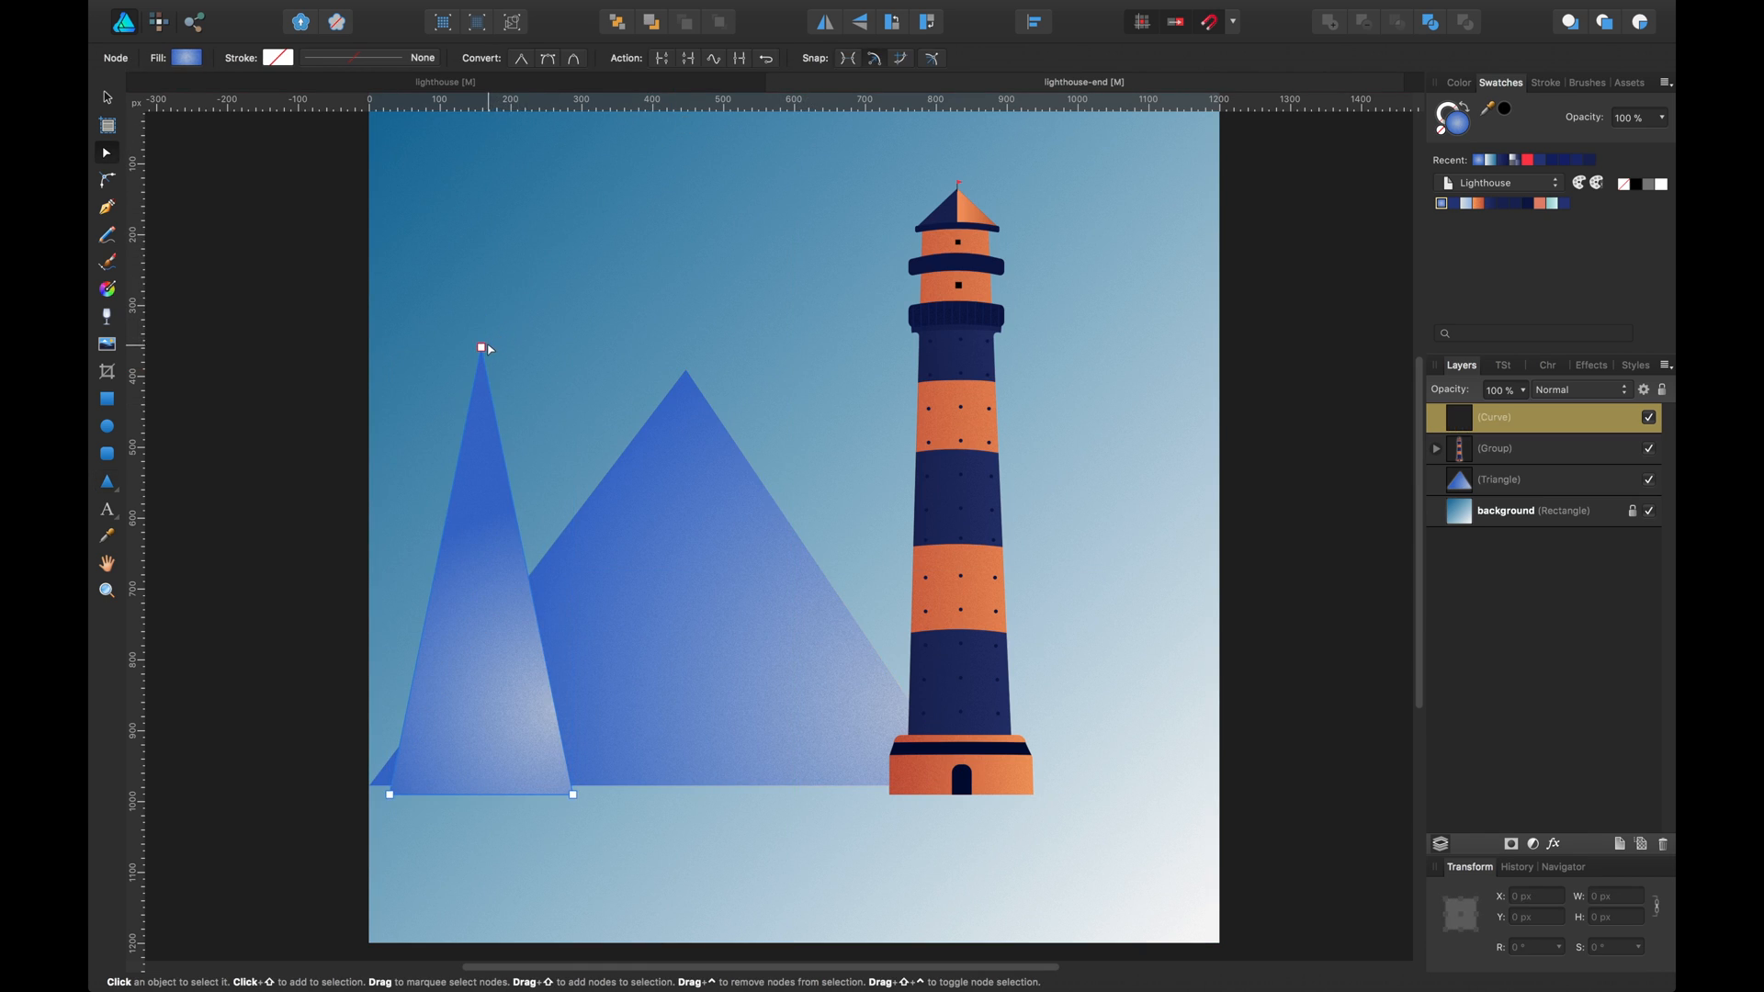
{"action": "left_click_drag", "start_coordinate": [481, 347], "coordinate": [690, 371]}
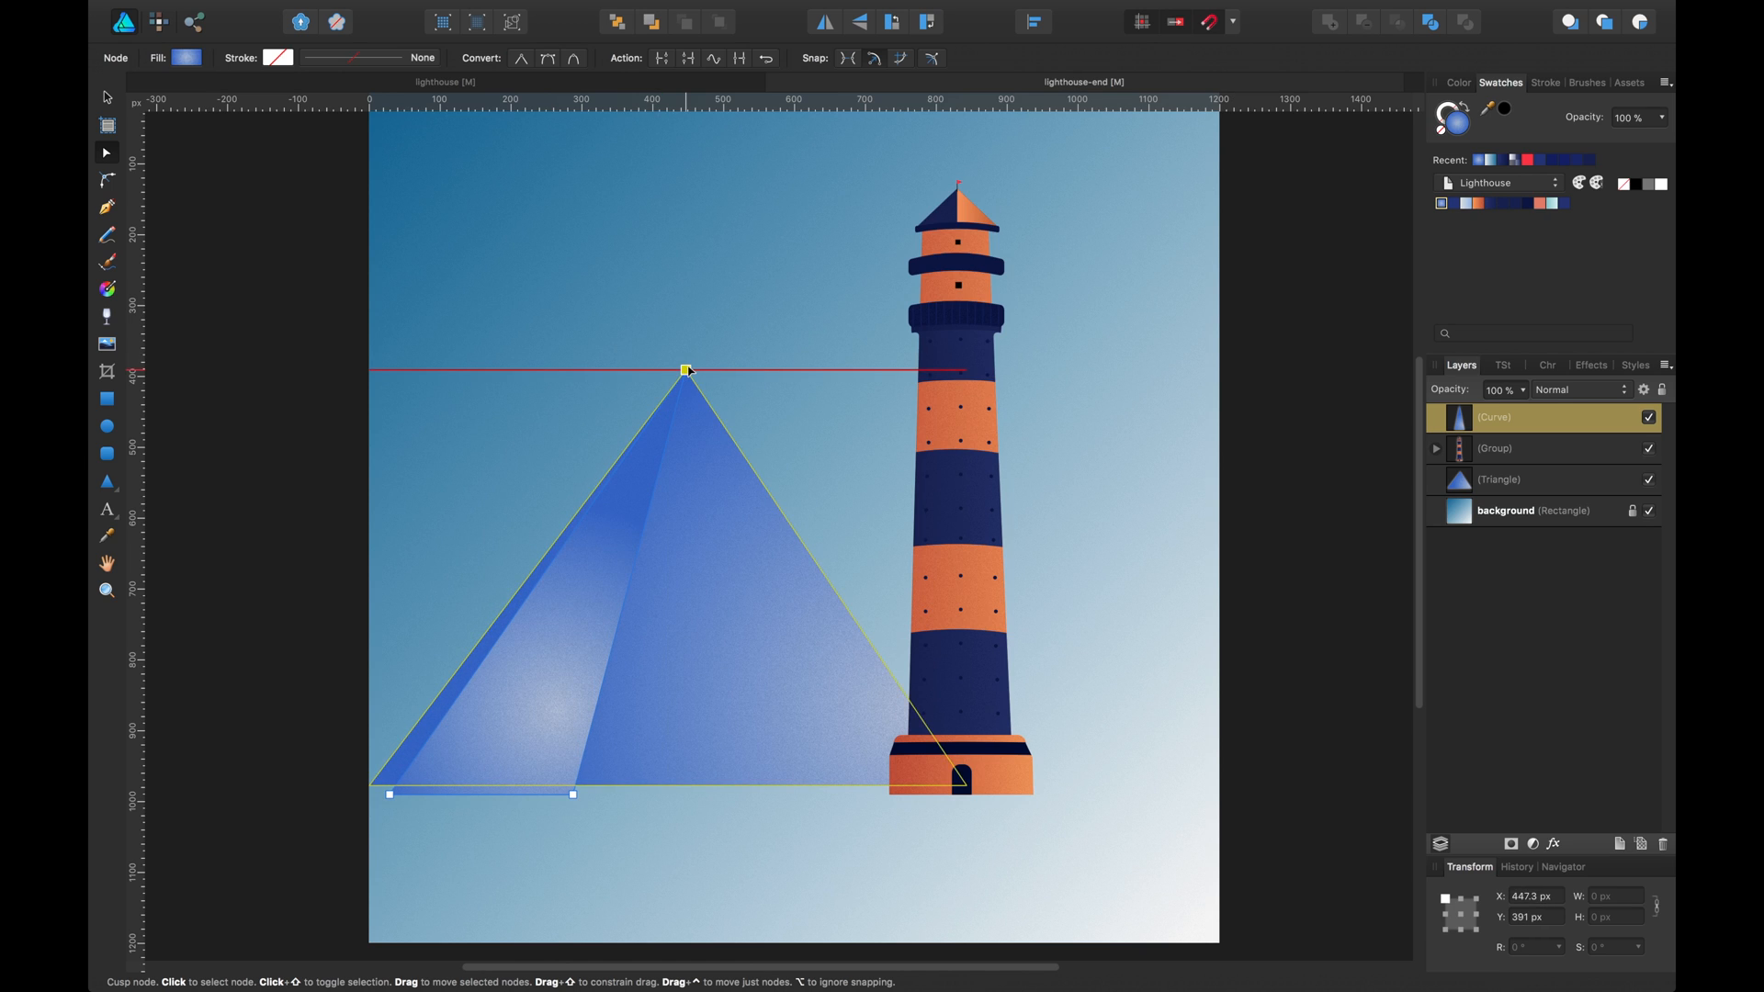
{"action": "left_click_drag", "start_coordinate": [390, 794], "coordinate": [246, 752]}
{"action": "left_click_drag", "start_coordinate": [574, 794], "coordinate": [372, 788]}
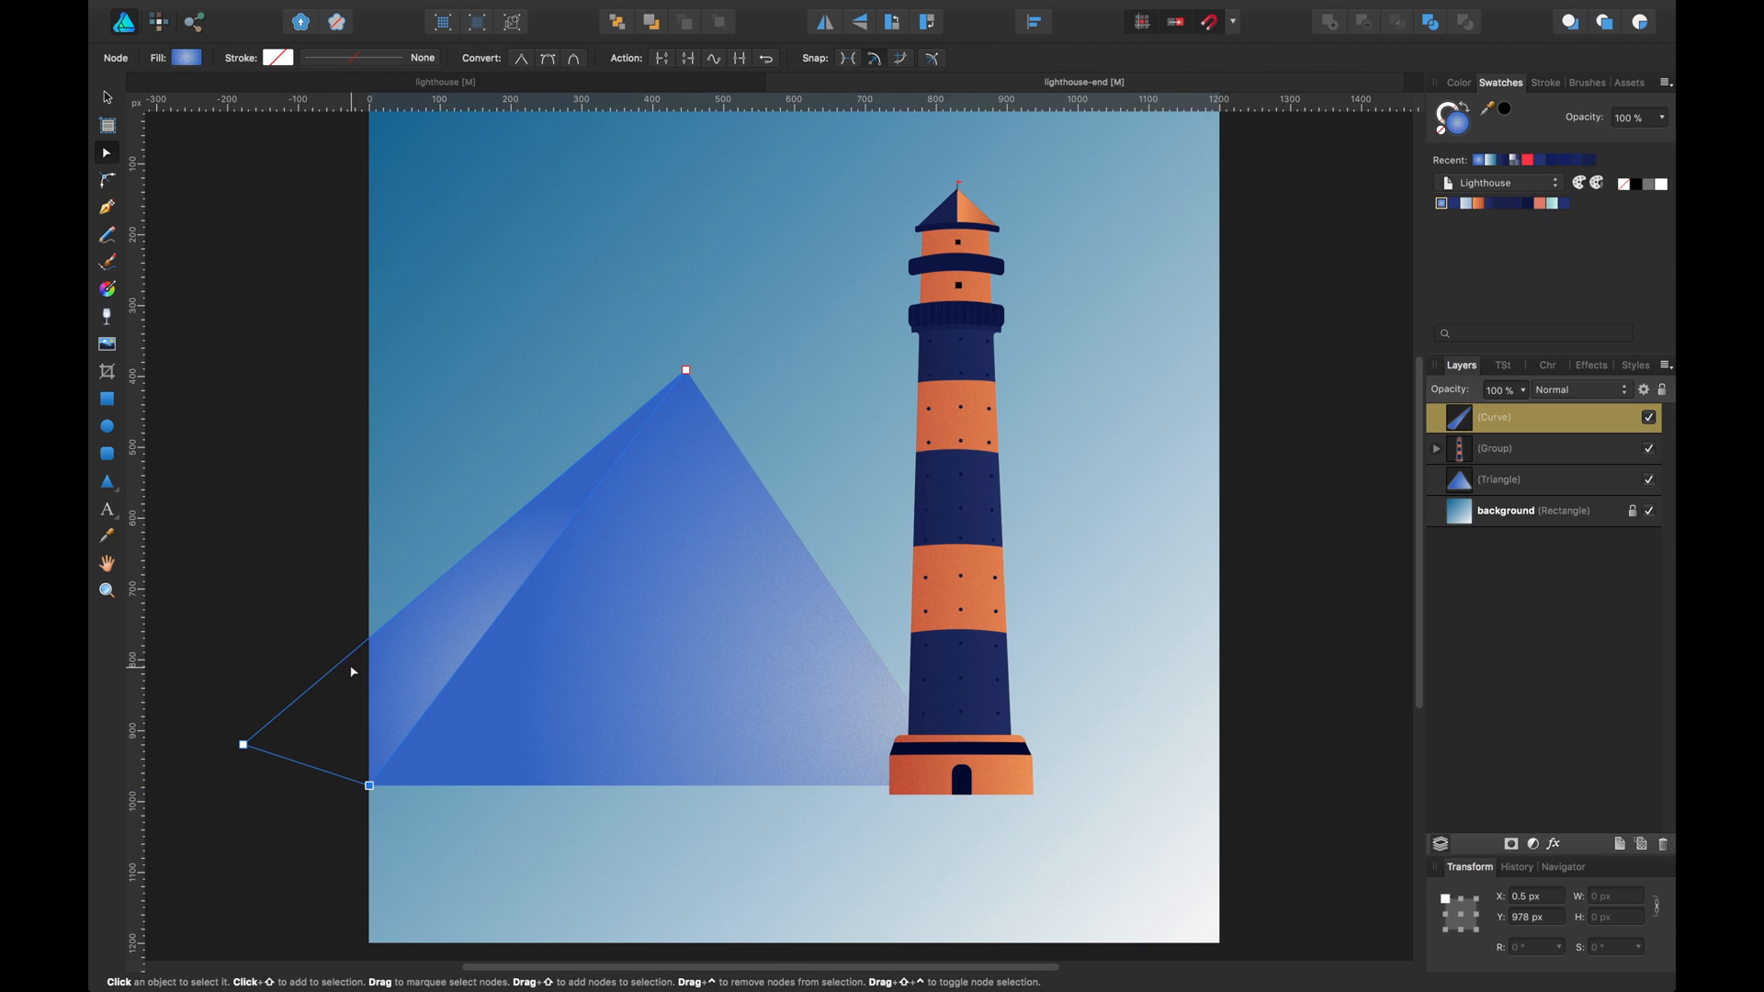
{"action": "key", "text": "v"}
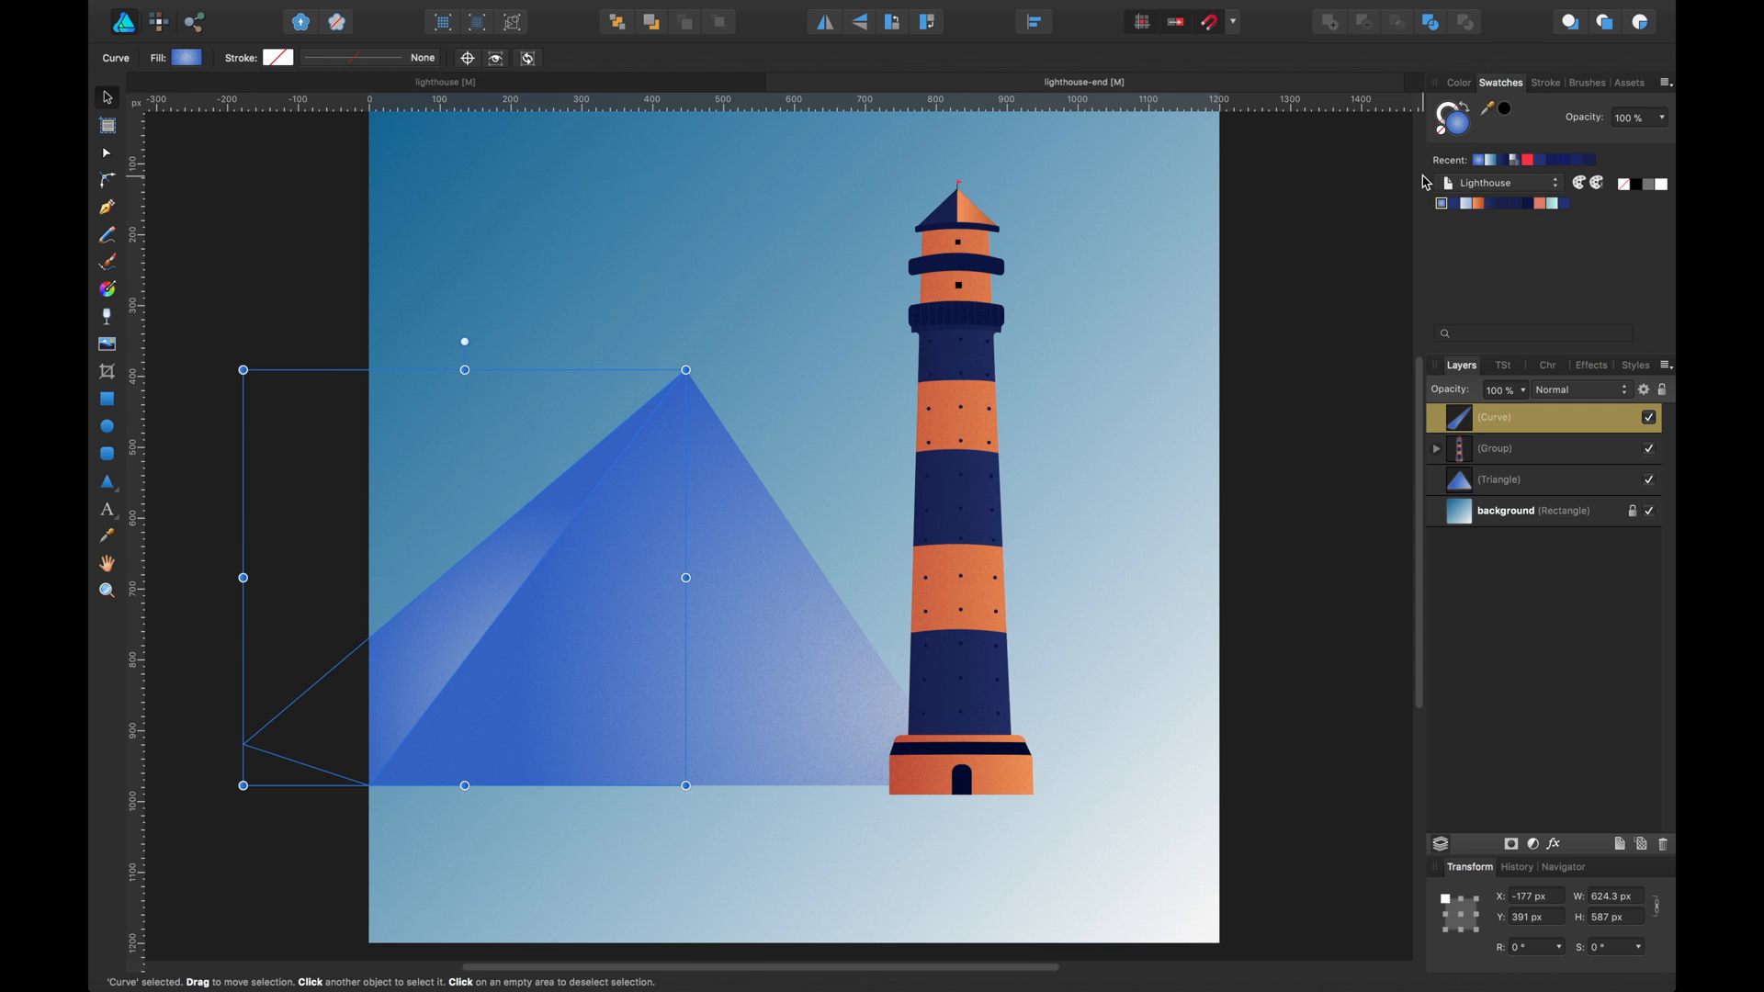
Fill the mountain's side face with the pale linear gradient from the Lighthouse palette and stretch it from near the peak to beyond the lower-left corner
{"action": "left_click", "coordinate": [1461, 205]}
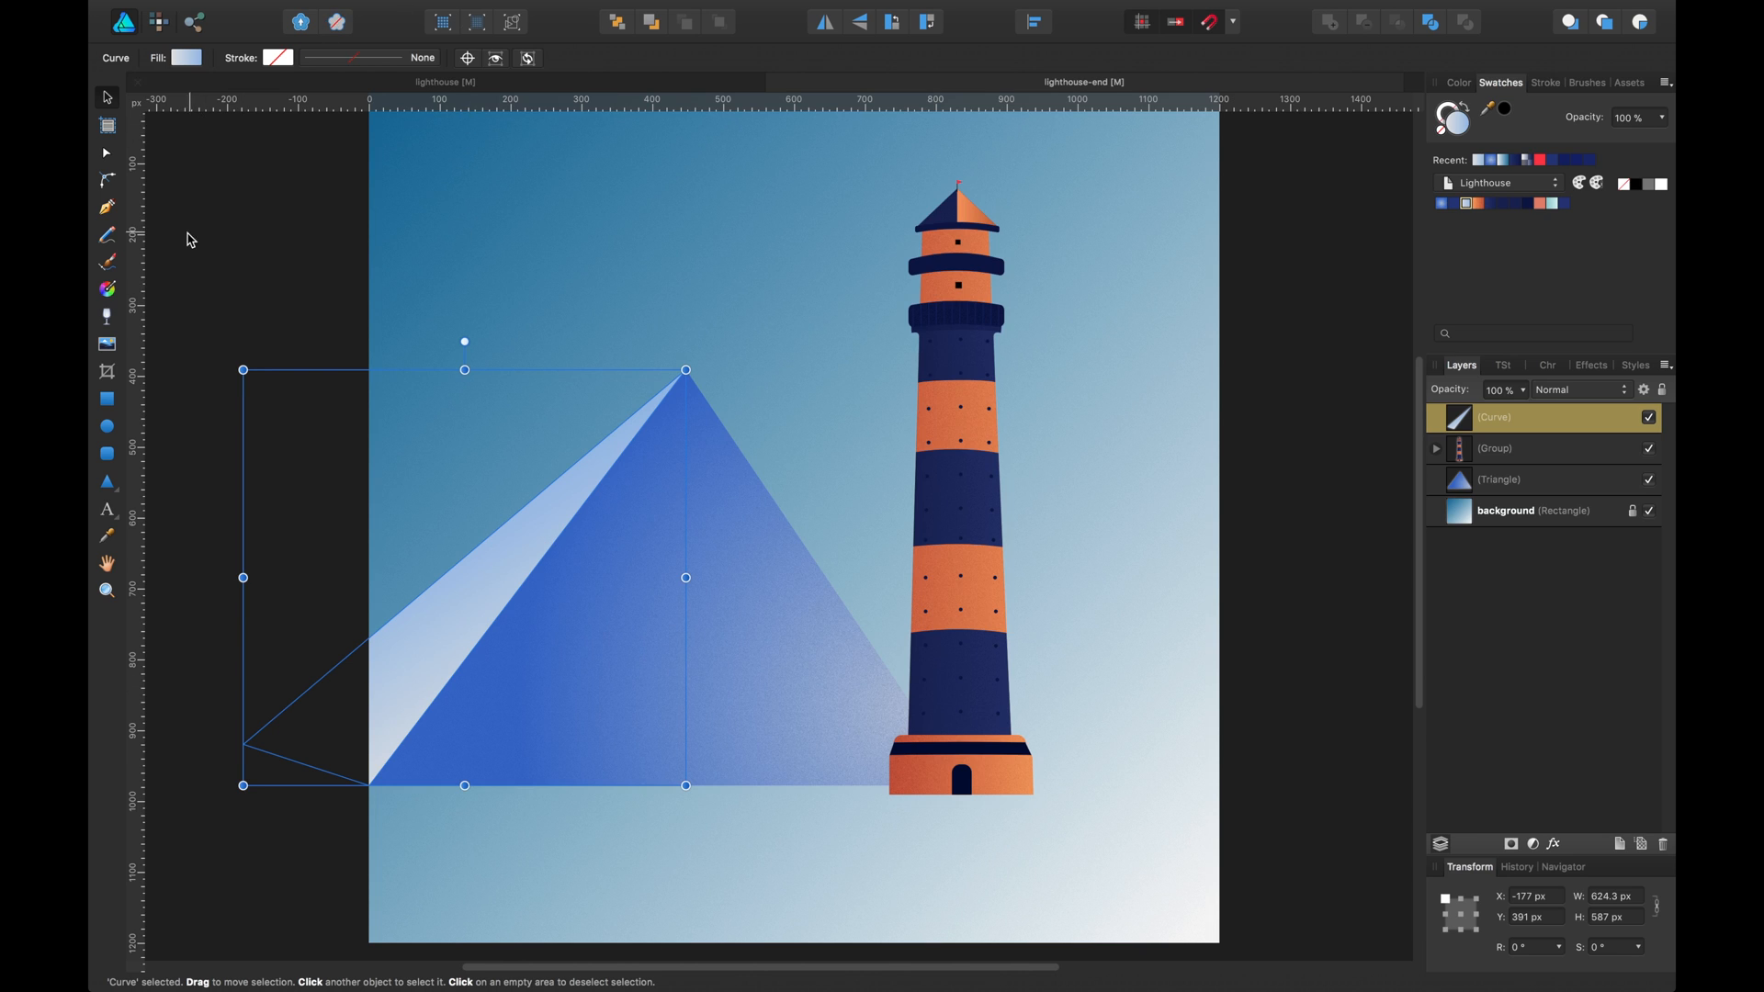
{"action": "left_click", "coordinate": [108, 289]}
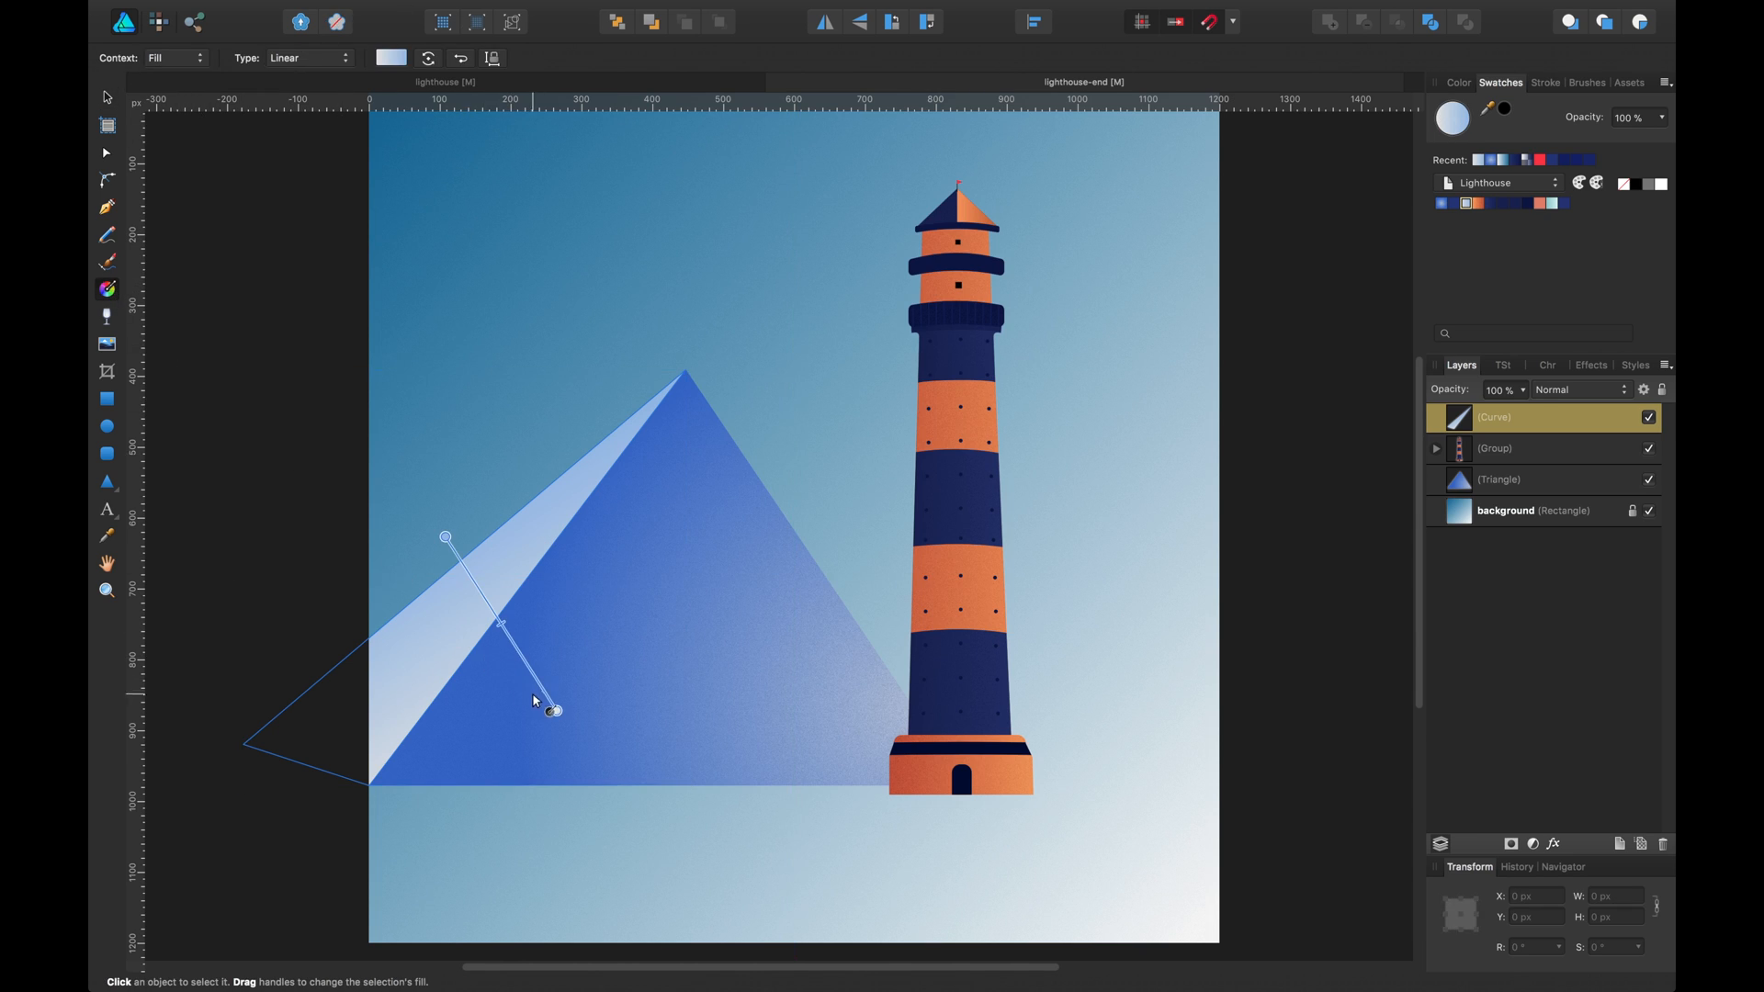
{"action": "left_click_drag", "start_coordinate": [555, 709], "coordinate": [369, 672]}
{"action": "left_click_drag", "start_coordinate": [446, 536], "coordinate": [639, 432]}
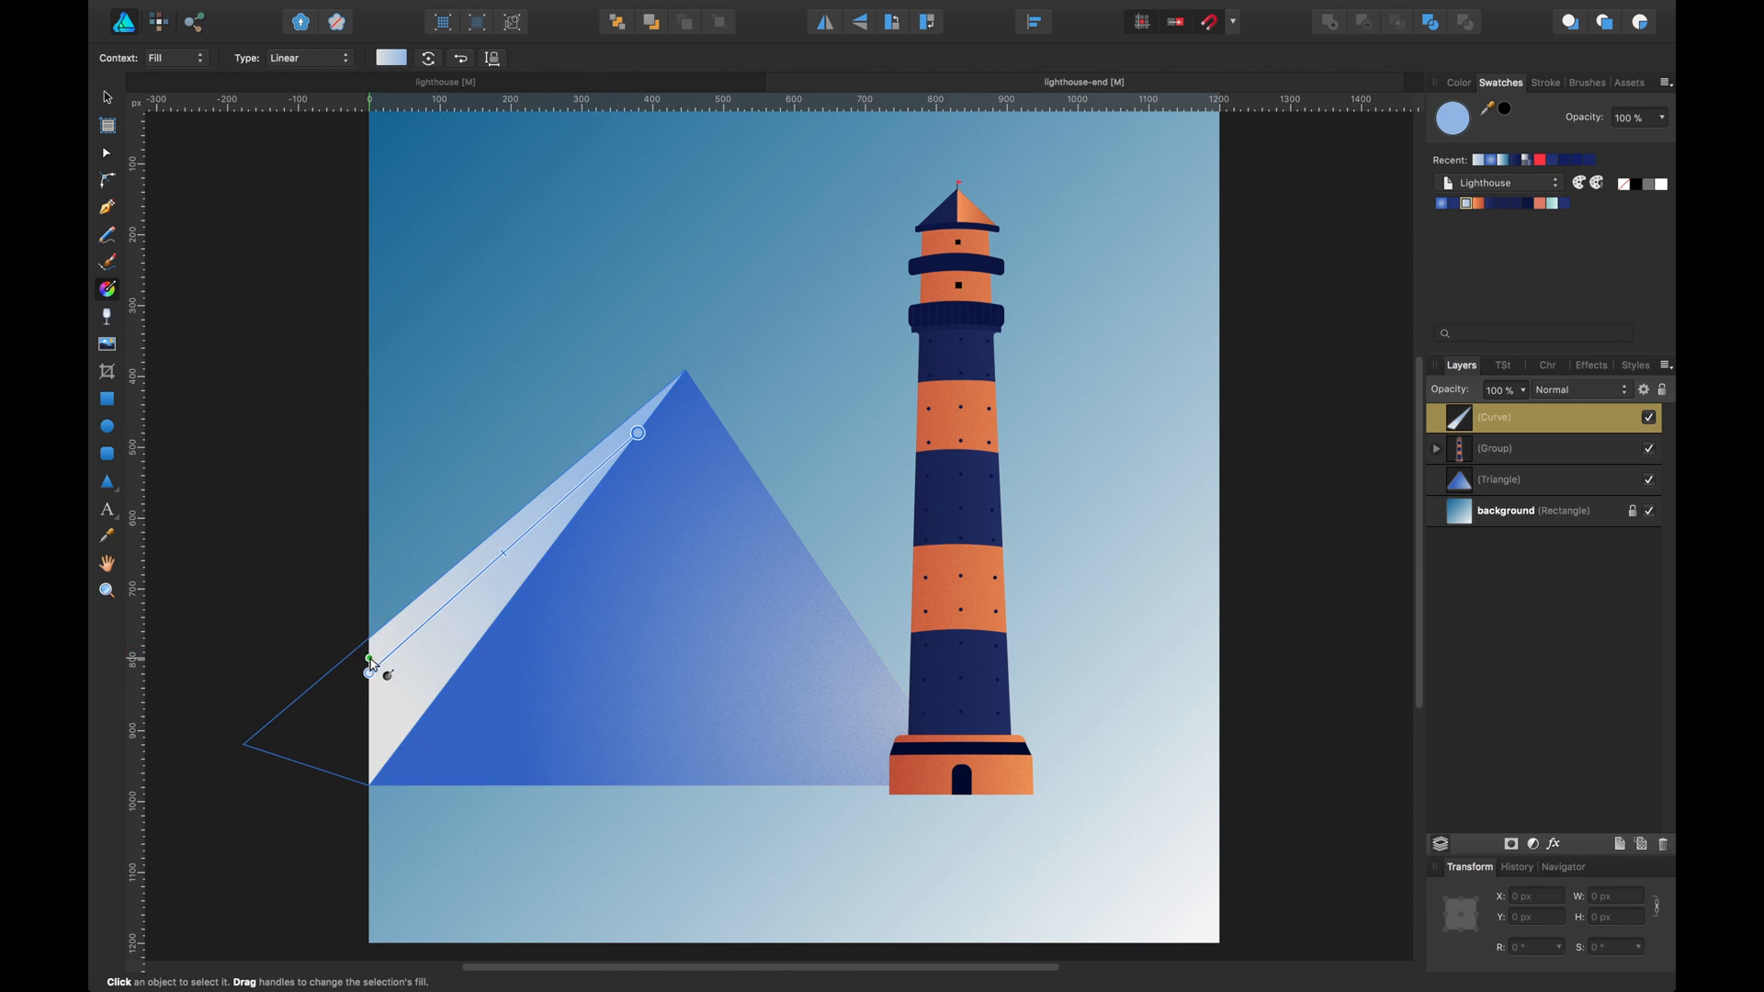
{"action": "left_click_drag", "start_coordinate": [372, 675], "coordinate": [92, 941]}
{"action": "key", "text": "v"}
Set the mountain triangle's top point to 50 % and move the side face's upper node onto the new peak
{"action": "left_click", "coordinate": [662, 551]}
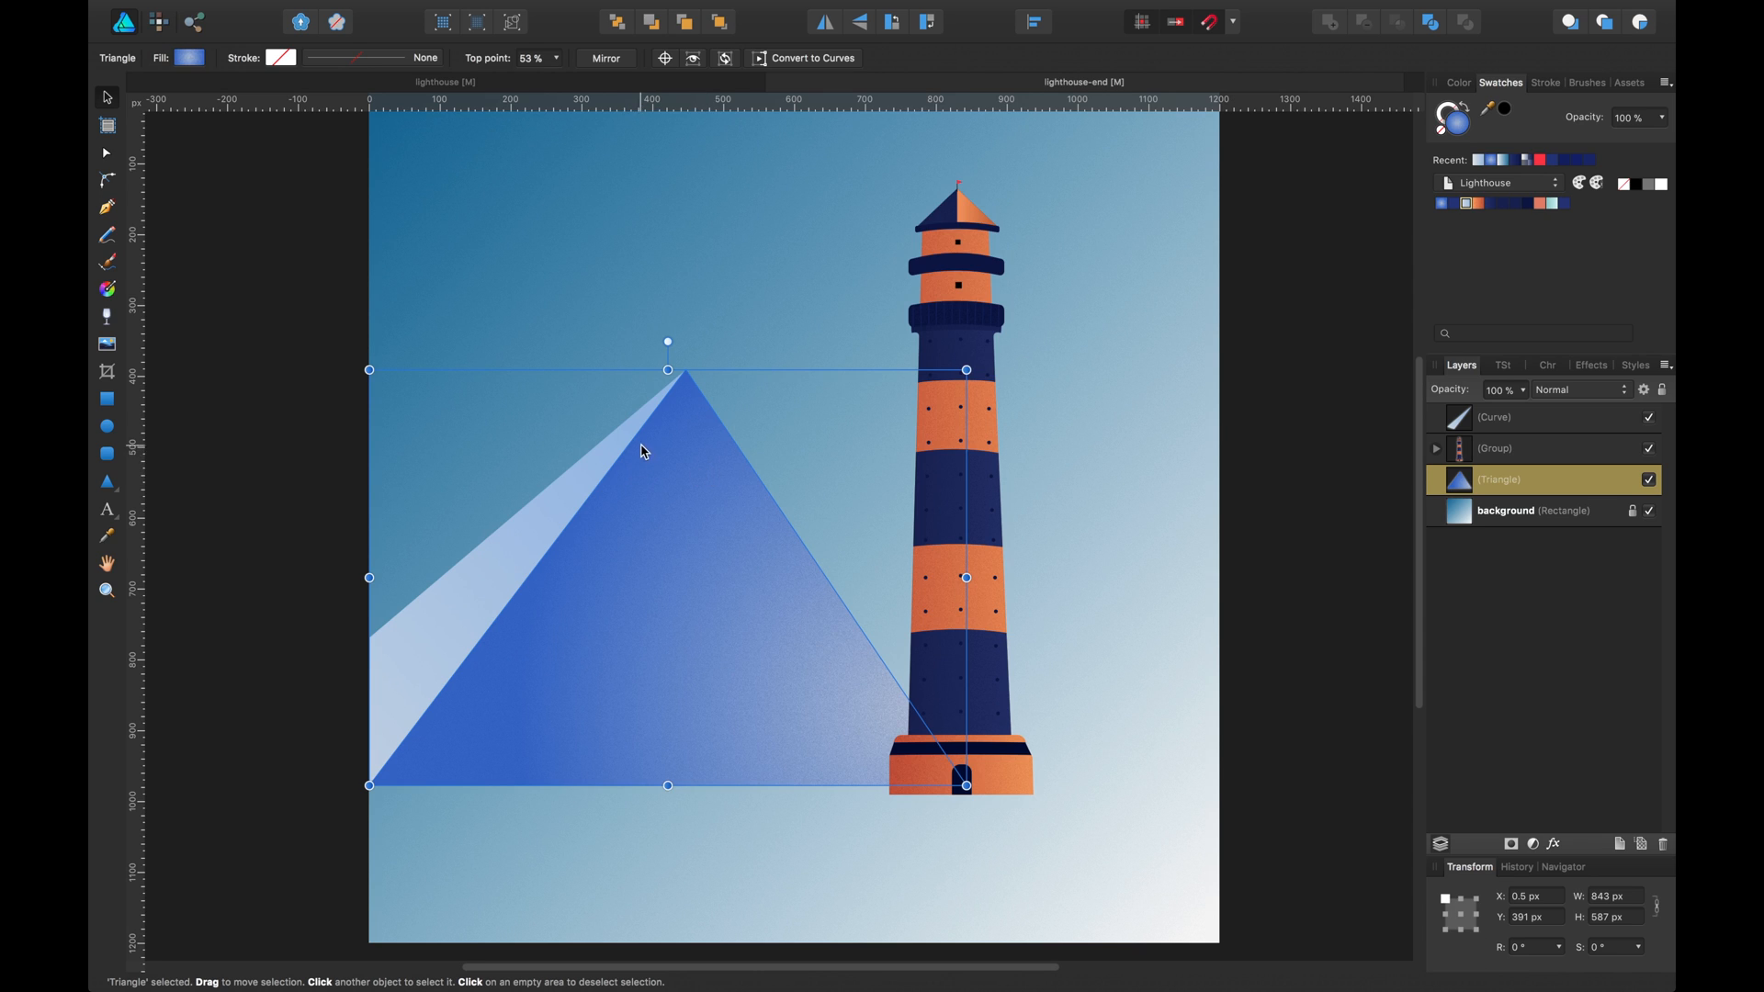
{"action": "left_click_drag", "start_coordinate": [497, 63], "coordinate": [497, 62]}
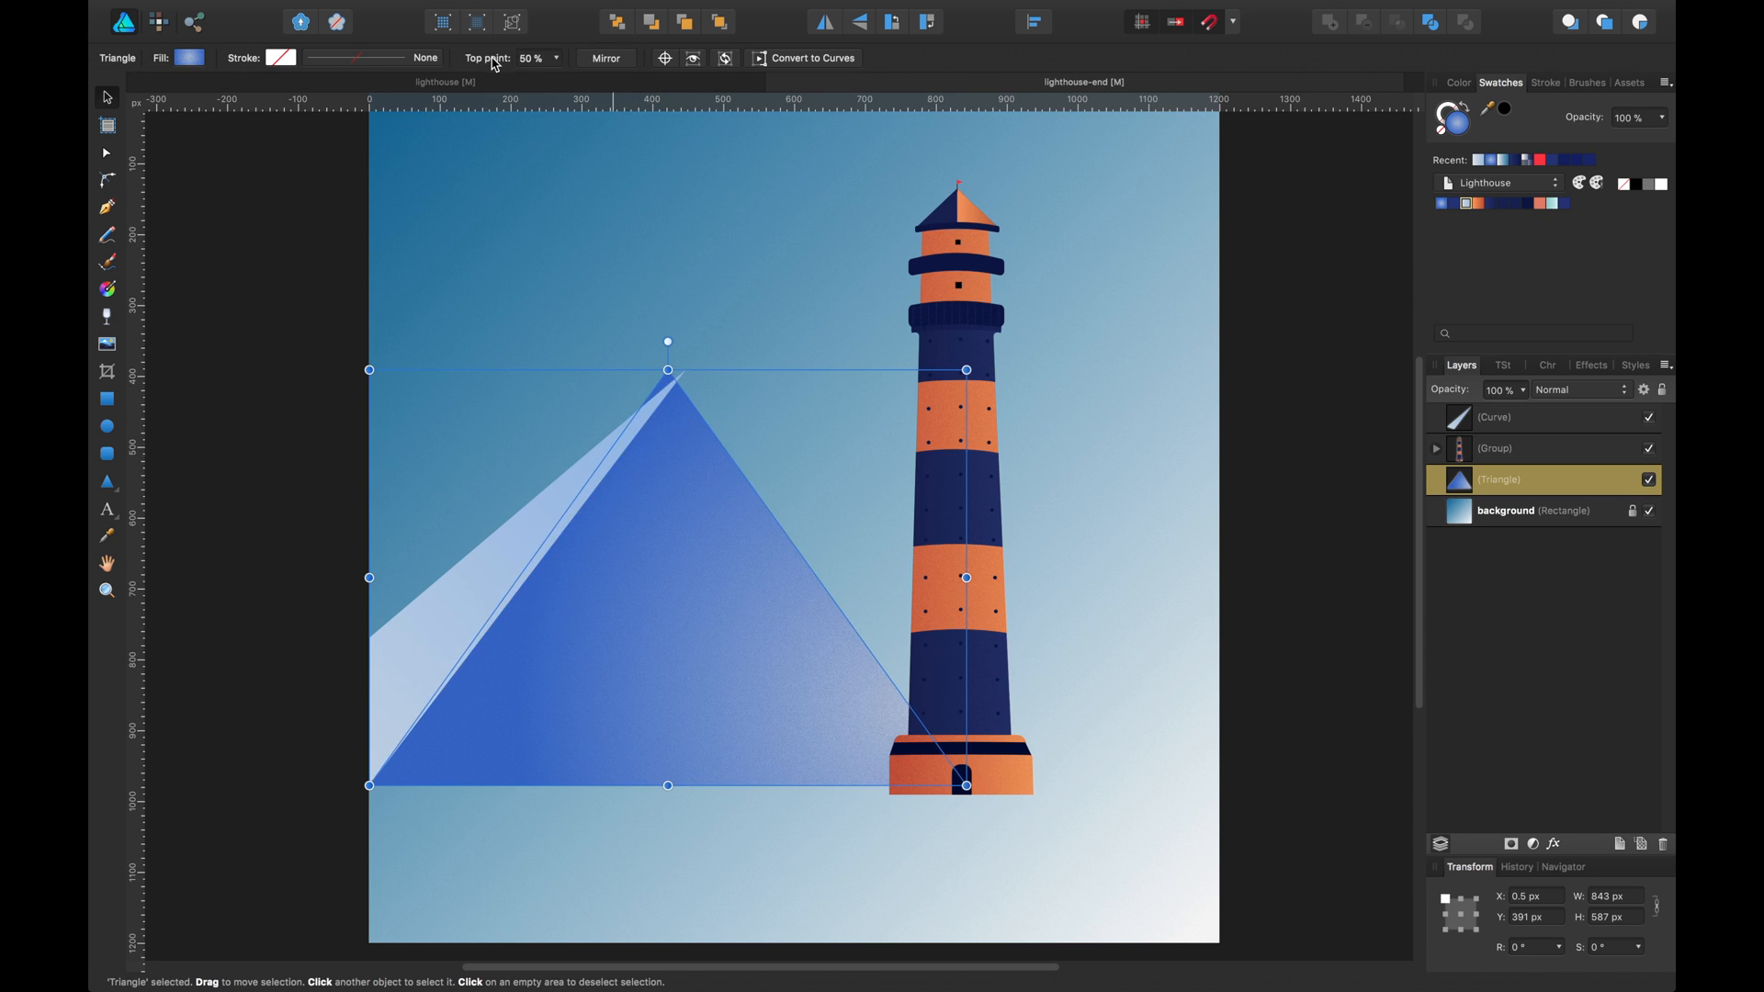
{"action": "left_click", "coordinate": [561, 492]}
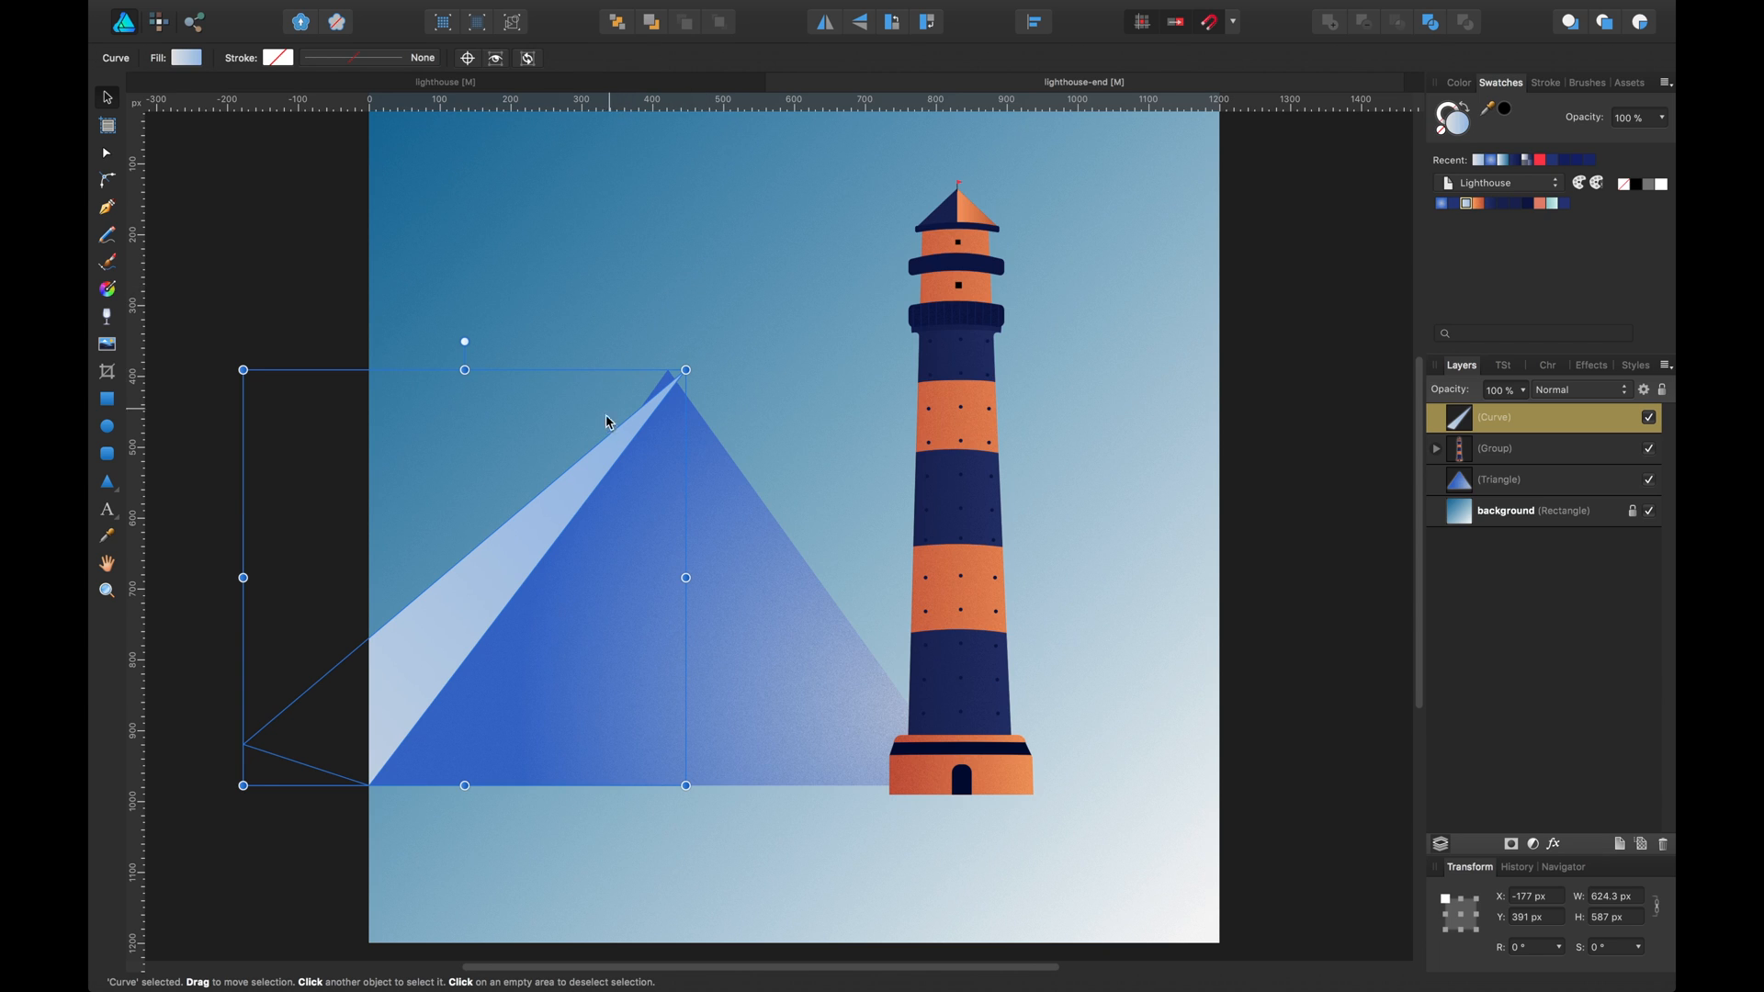
{"action": "key", "text": "a"}
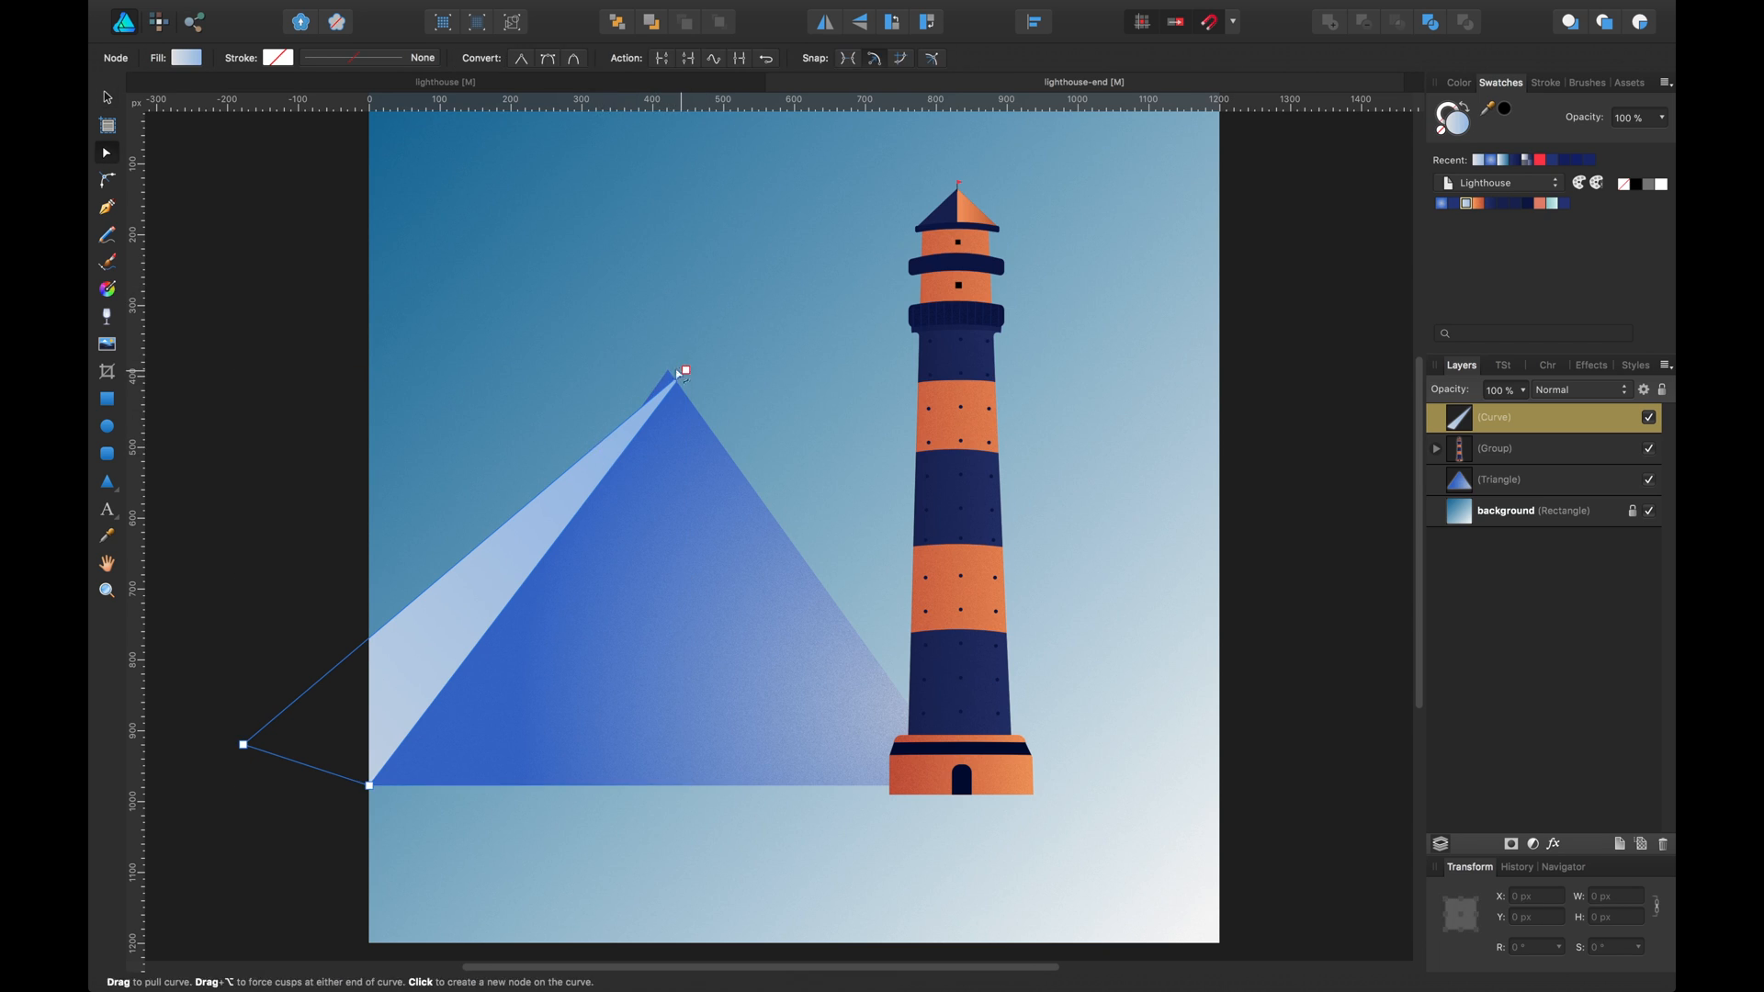
{"action": "left_click_drag", "start_coordinate": [686, 370], "coordinate": [669, 371]}
{"action": "left_click", "coordinate": [642, 865]}
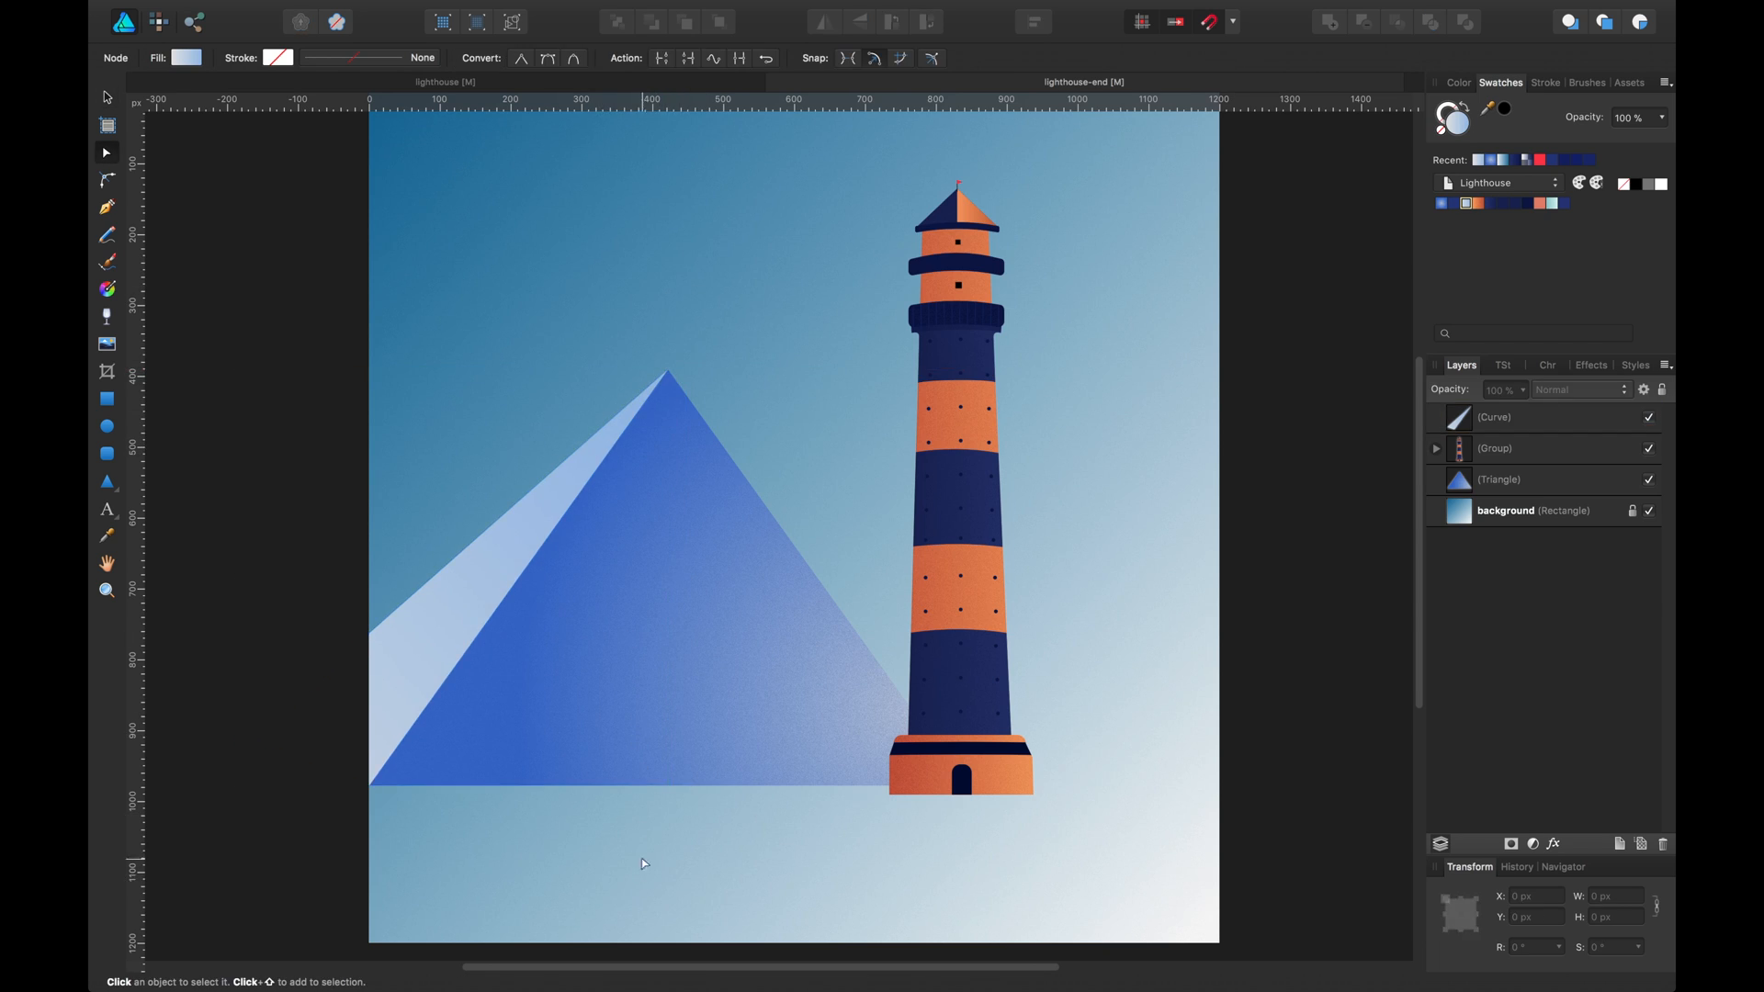
Group the mountain's triangle and side face, and shift the group left and slightly up so it ends beside the lighthouse base
{"action": "left_click", "coordinate": [677, 625]}
{"action": "left_click", "coordinate": [524, 515], "text": "shift"}
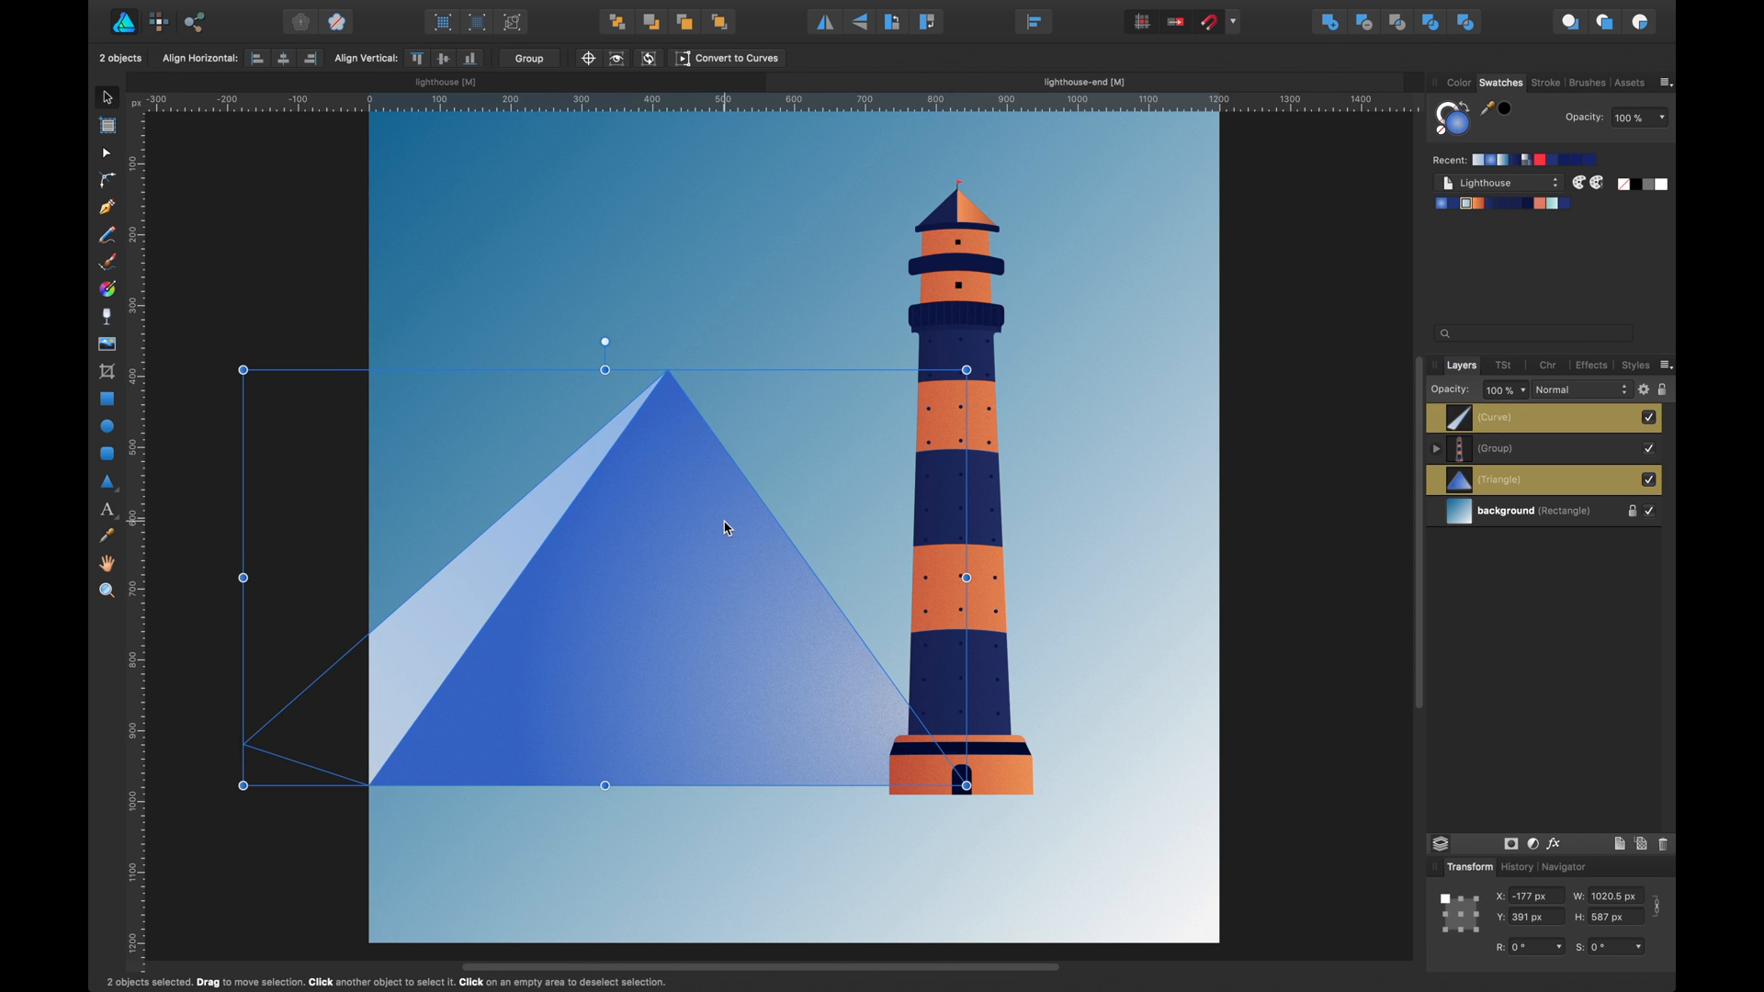
{"action": "key", "text": "super+g"}
{"action": "left_click_drag", "start_coordinate": [725, 523], "coordinate": [648, 531]}
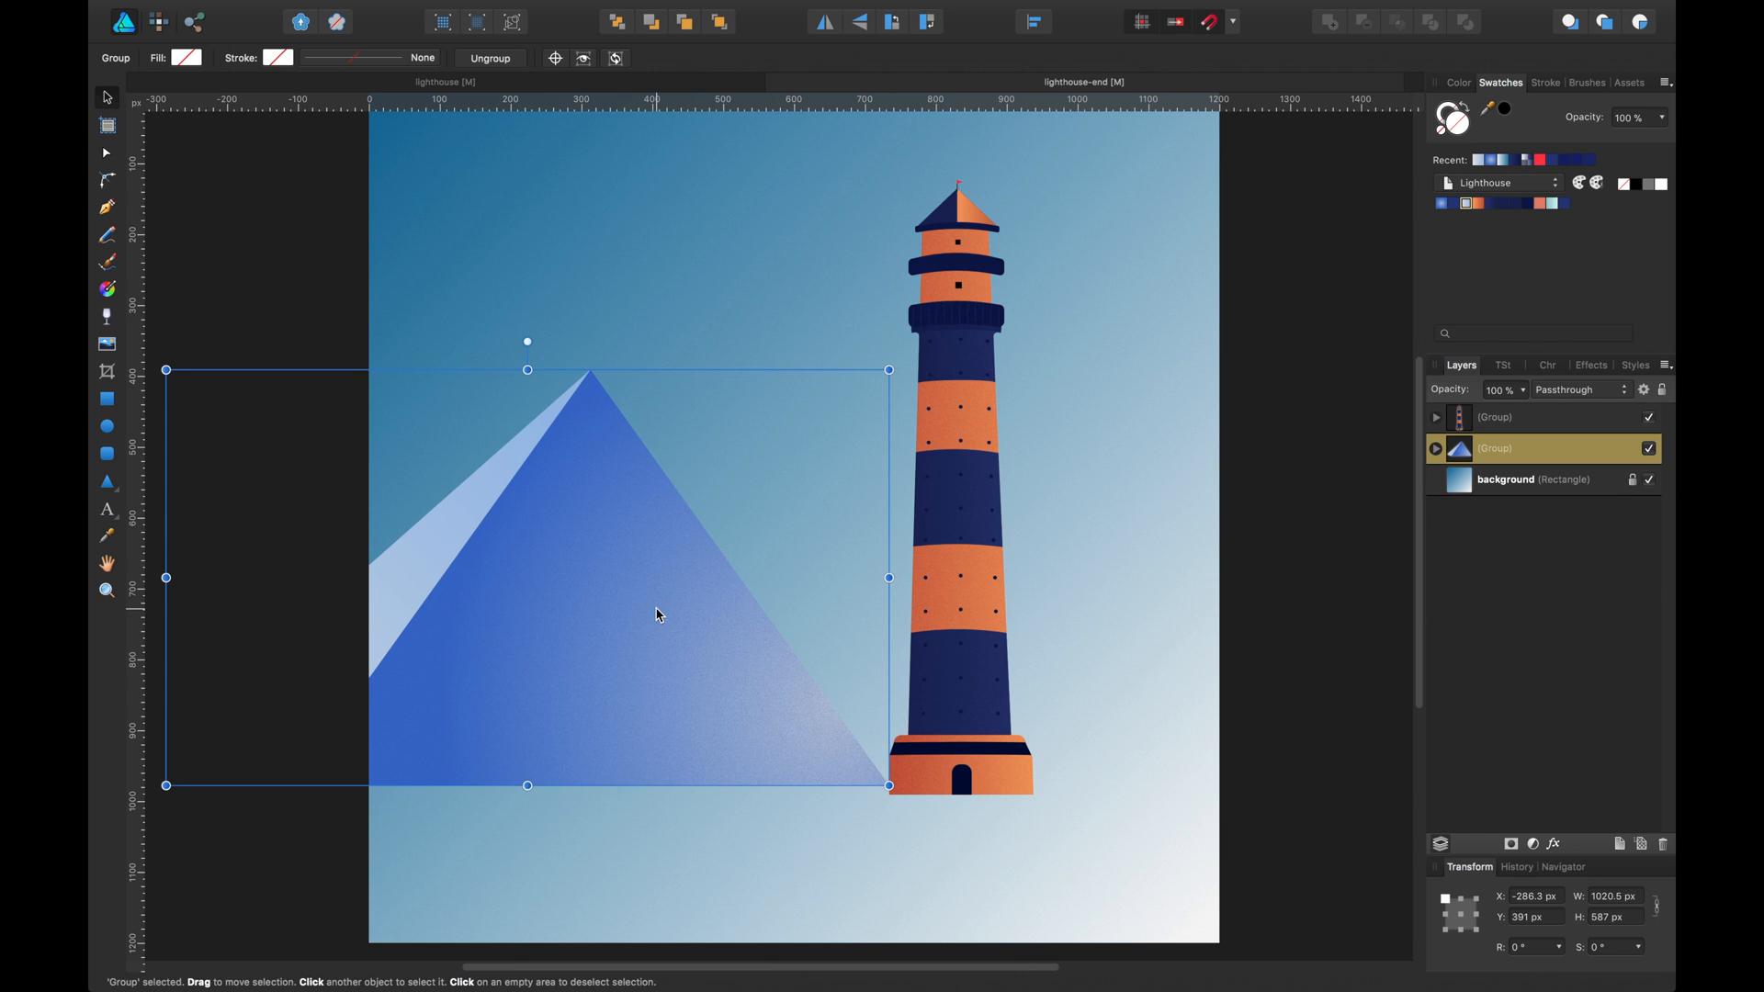
{"action": "left_click_drag", "start_coordinate": [663, 609], "coordinate": [661, 594]}
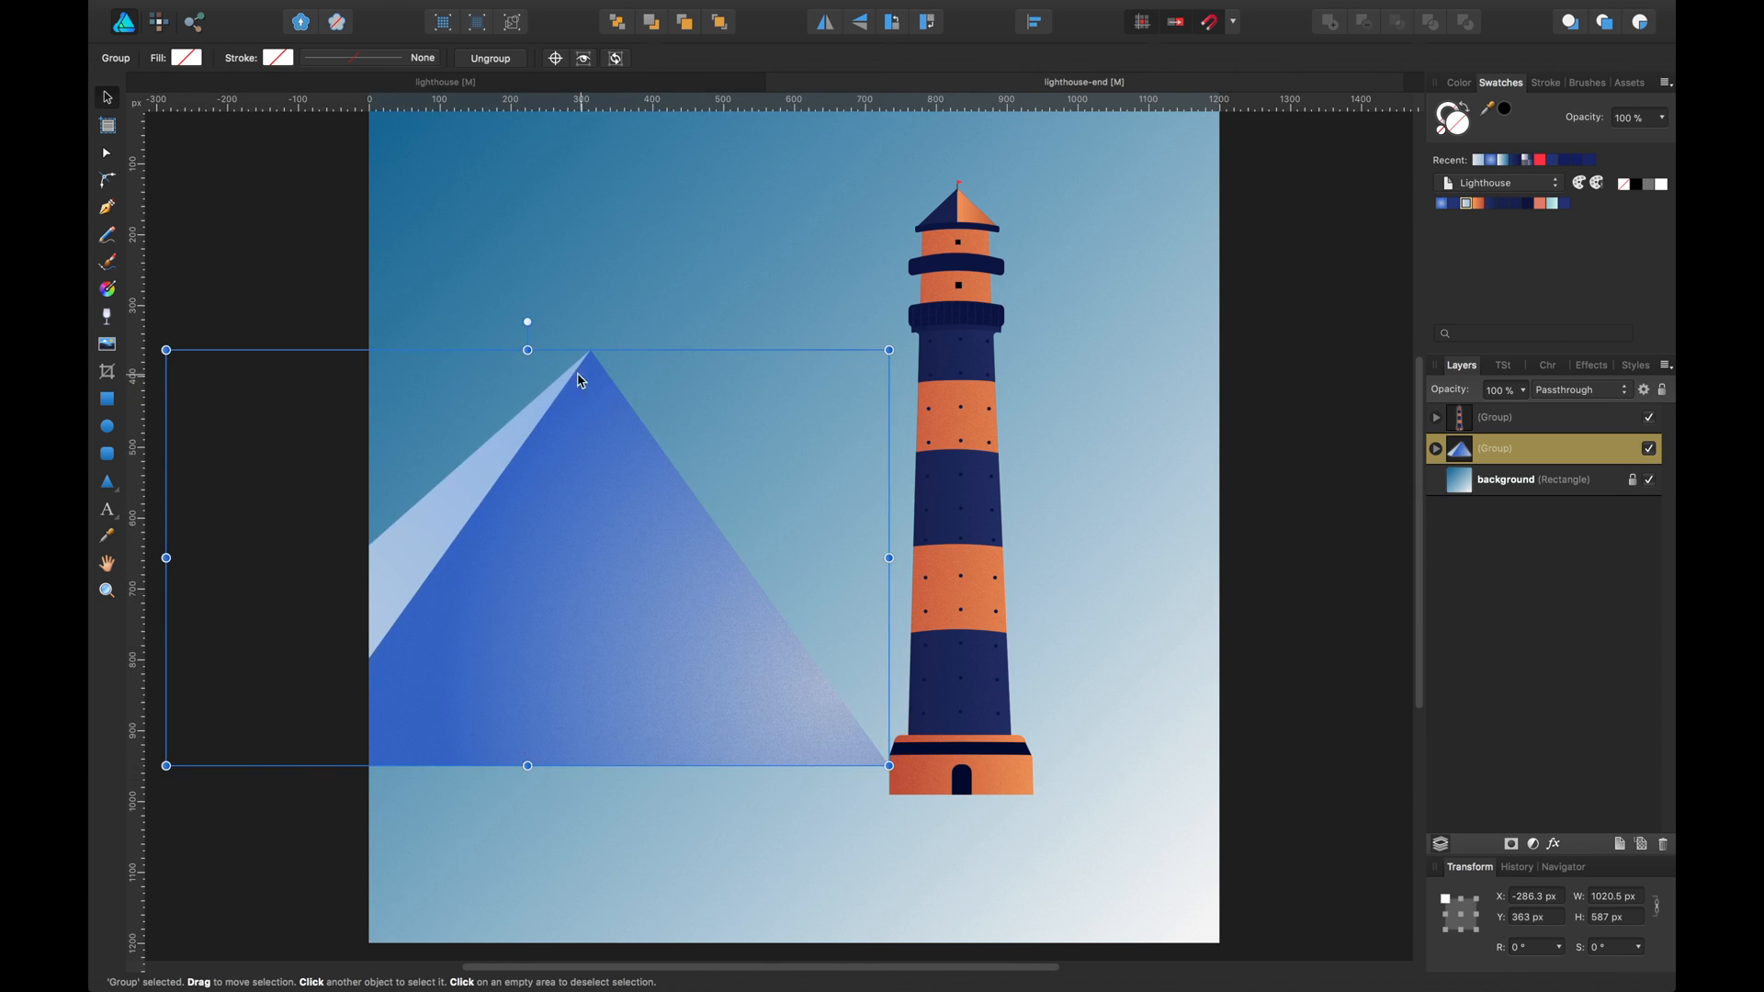
Enlarge the mountain group to about 1189 × 684 px and place its right slope behind the lighthouse
{"action": "left_click_drag", "start_coordinate": [528, 349], "coordinate": [529, 280]}
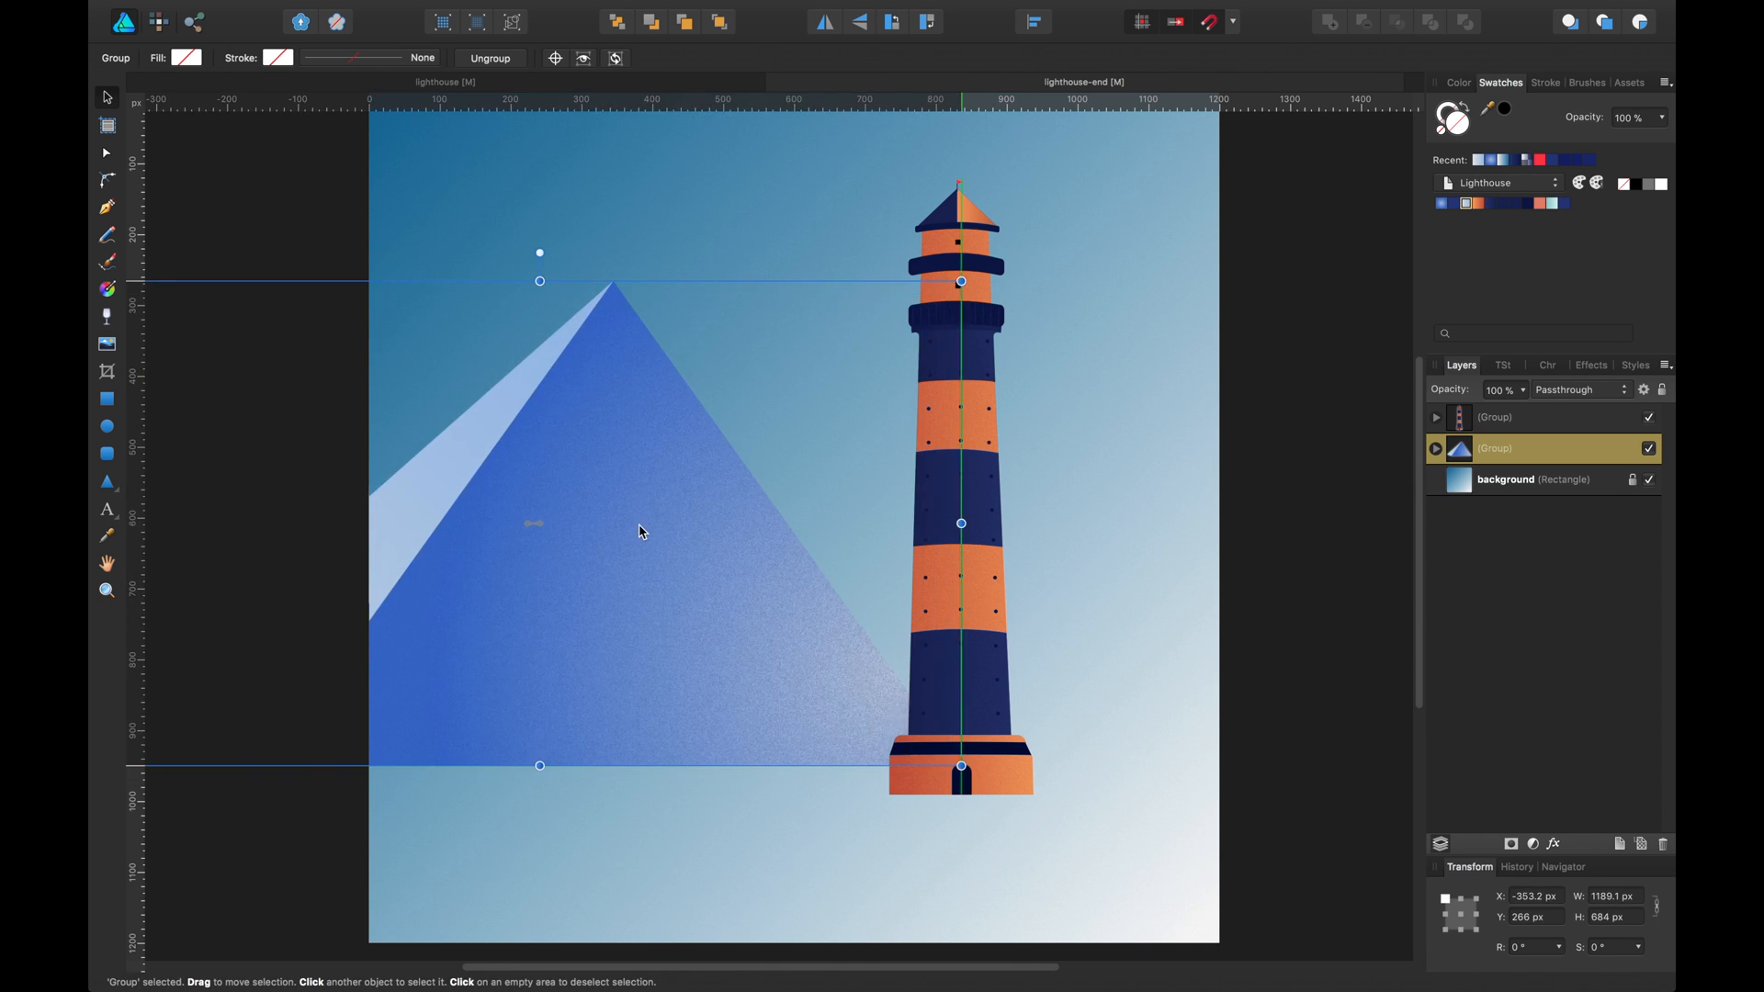
{"action": "mouse_move", "coordinate": [645, 520]}
{"action": "left_mouse_down"}
{"action": "mouse_move", "coordinate": [674, 545]}
{"action": "mouse_move", "coordinate": [677, 512]}
{"action": "left_mouse_up"}
{"action": "left_click", "coordinate": [669, 789]}
Duplicate the mountain to the right, shrink the copy to about 782 × 450 px and place it behind the first mountain
{"action": "scroll", "coordinate": [713, 643], "scroll_direction": "up", "scroll_amount": 1}
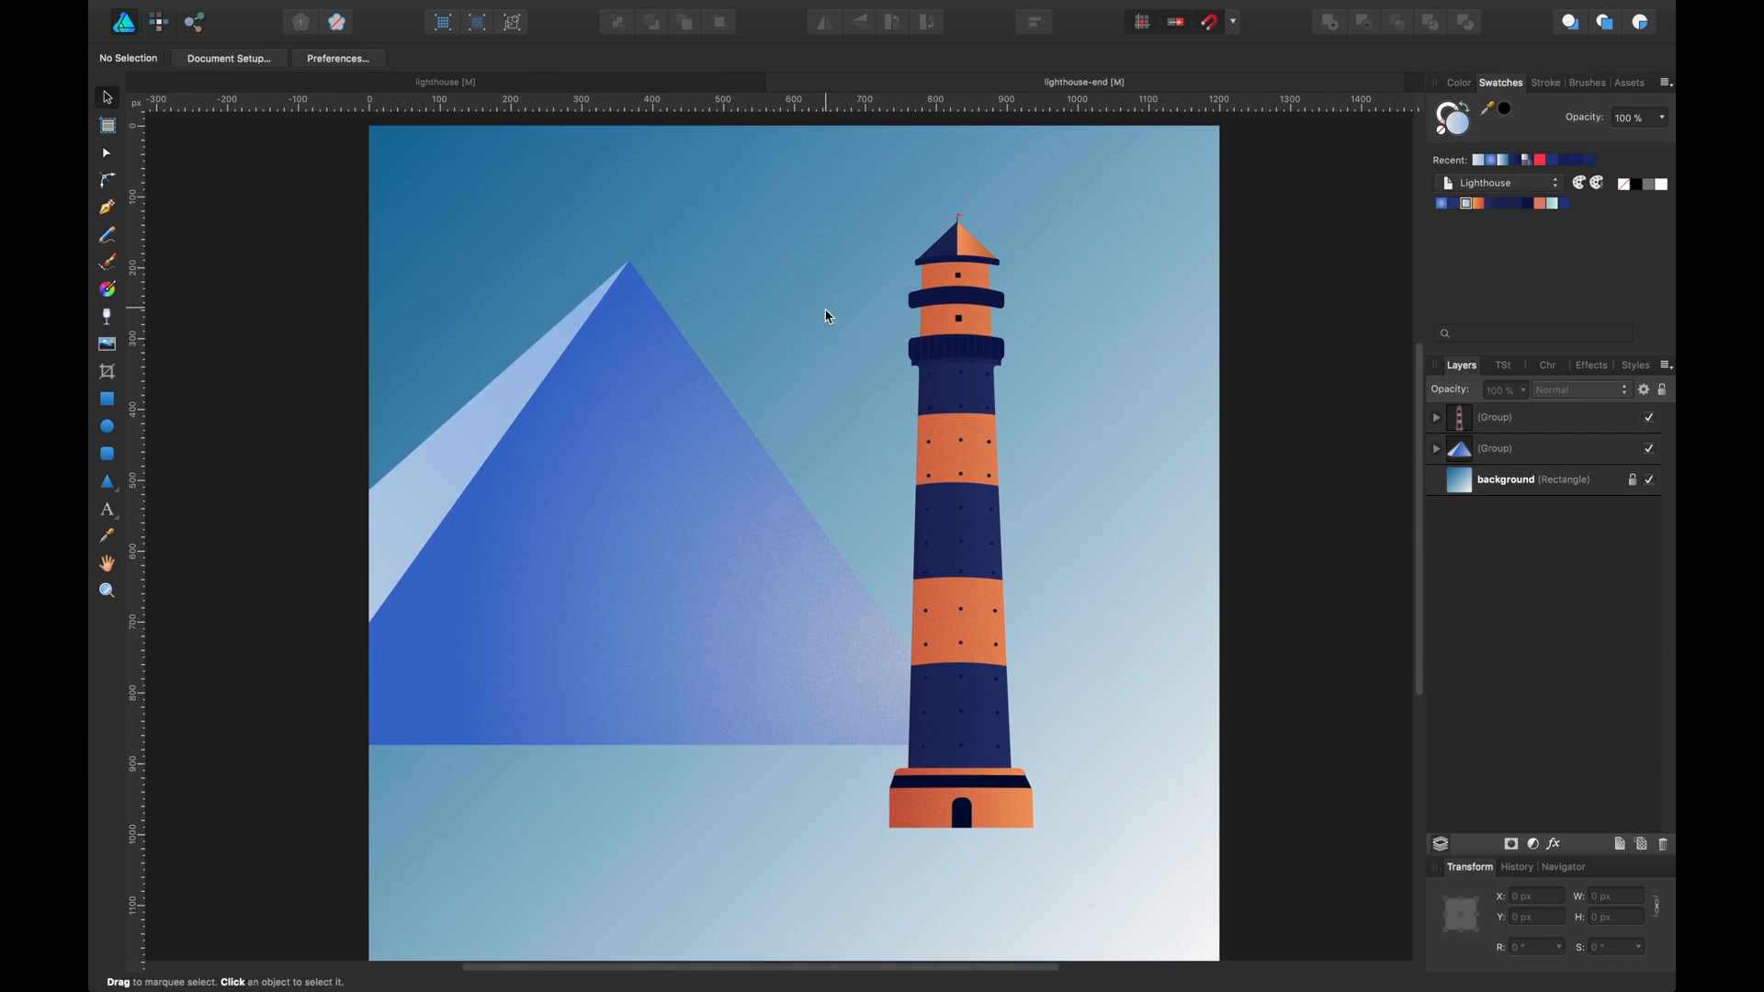
{"action": "left_click", "coordinate": [578, 460]}
{"action": "left_click_drag", "start_coordinate": [572, 469], "coordinate": [1006, 469]}
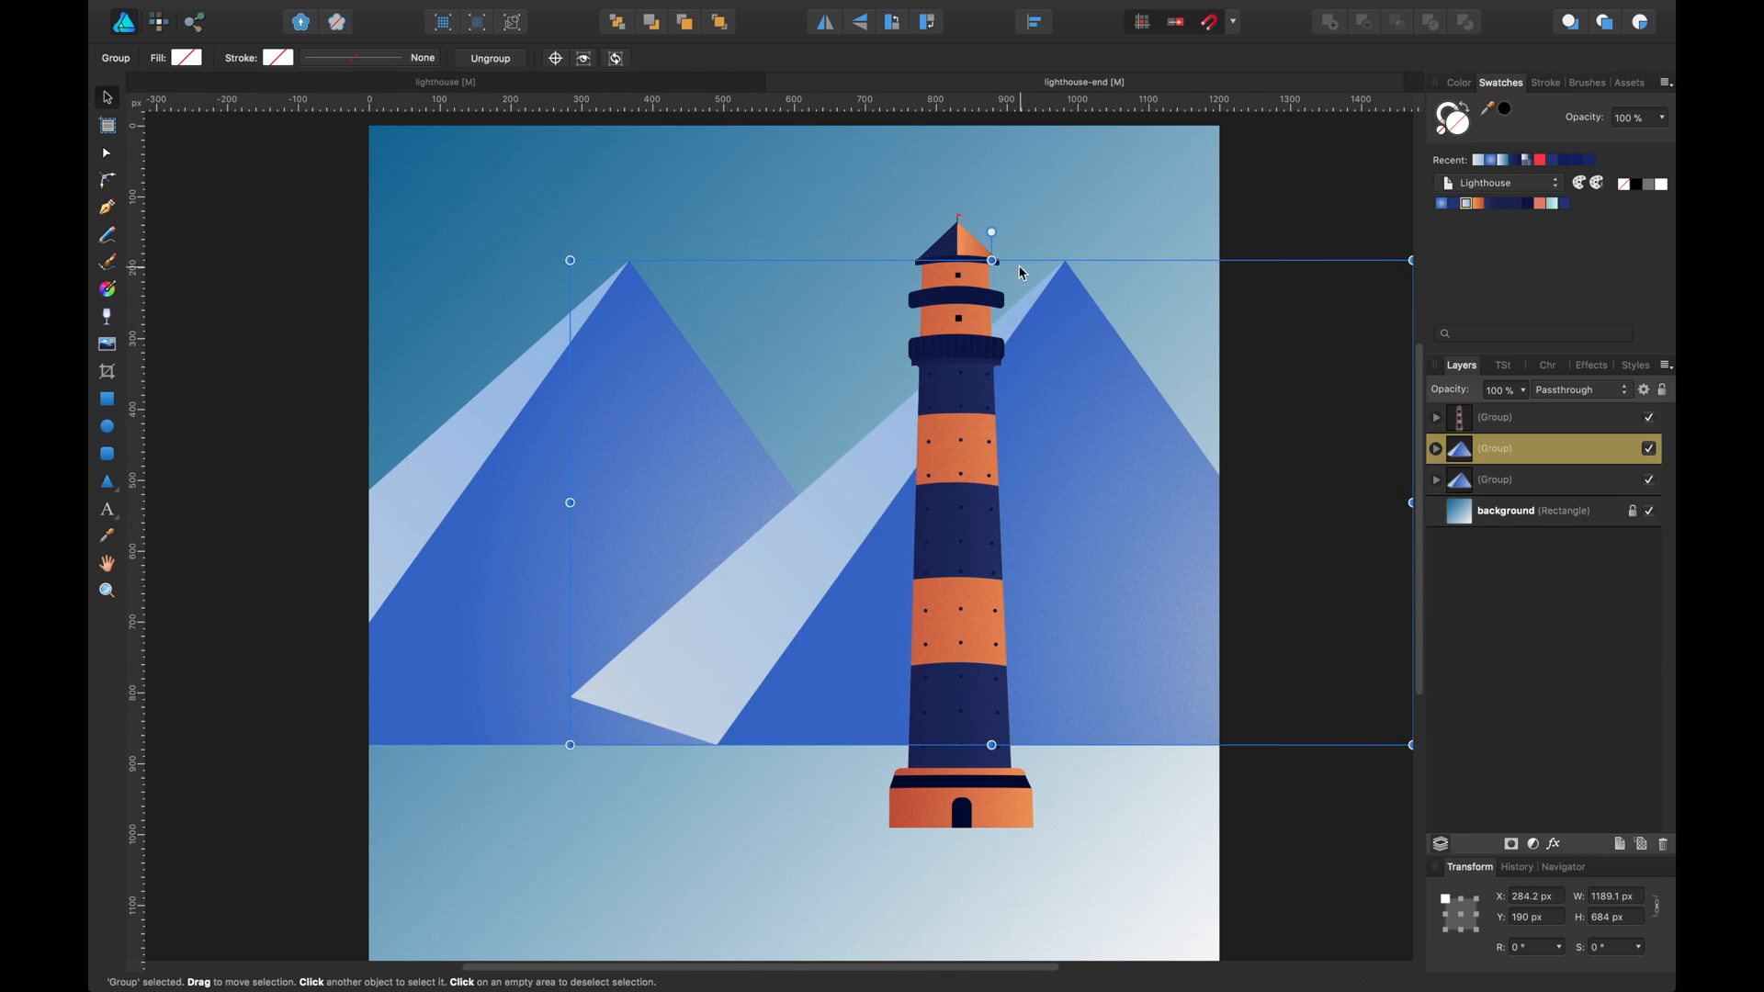
{"action": "left_click_drag", "start_coordinate": [1009, 262], "coordinate": [1012, 428]}
{"action": "key", "text": "super+bracketleft"}
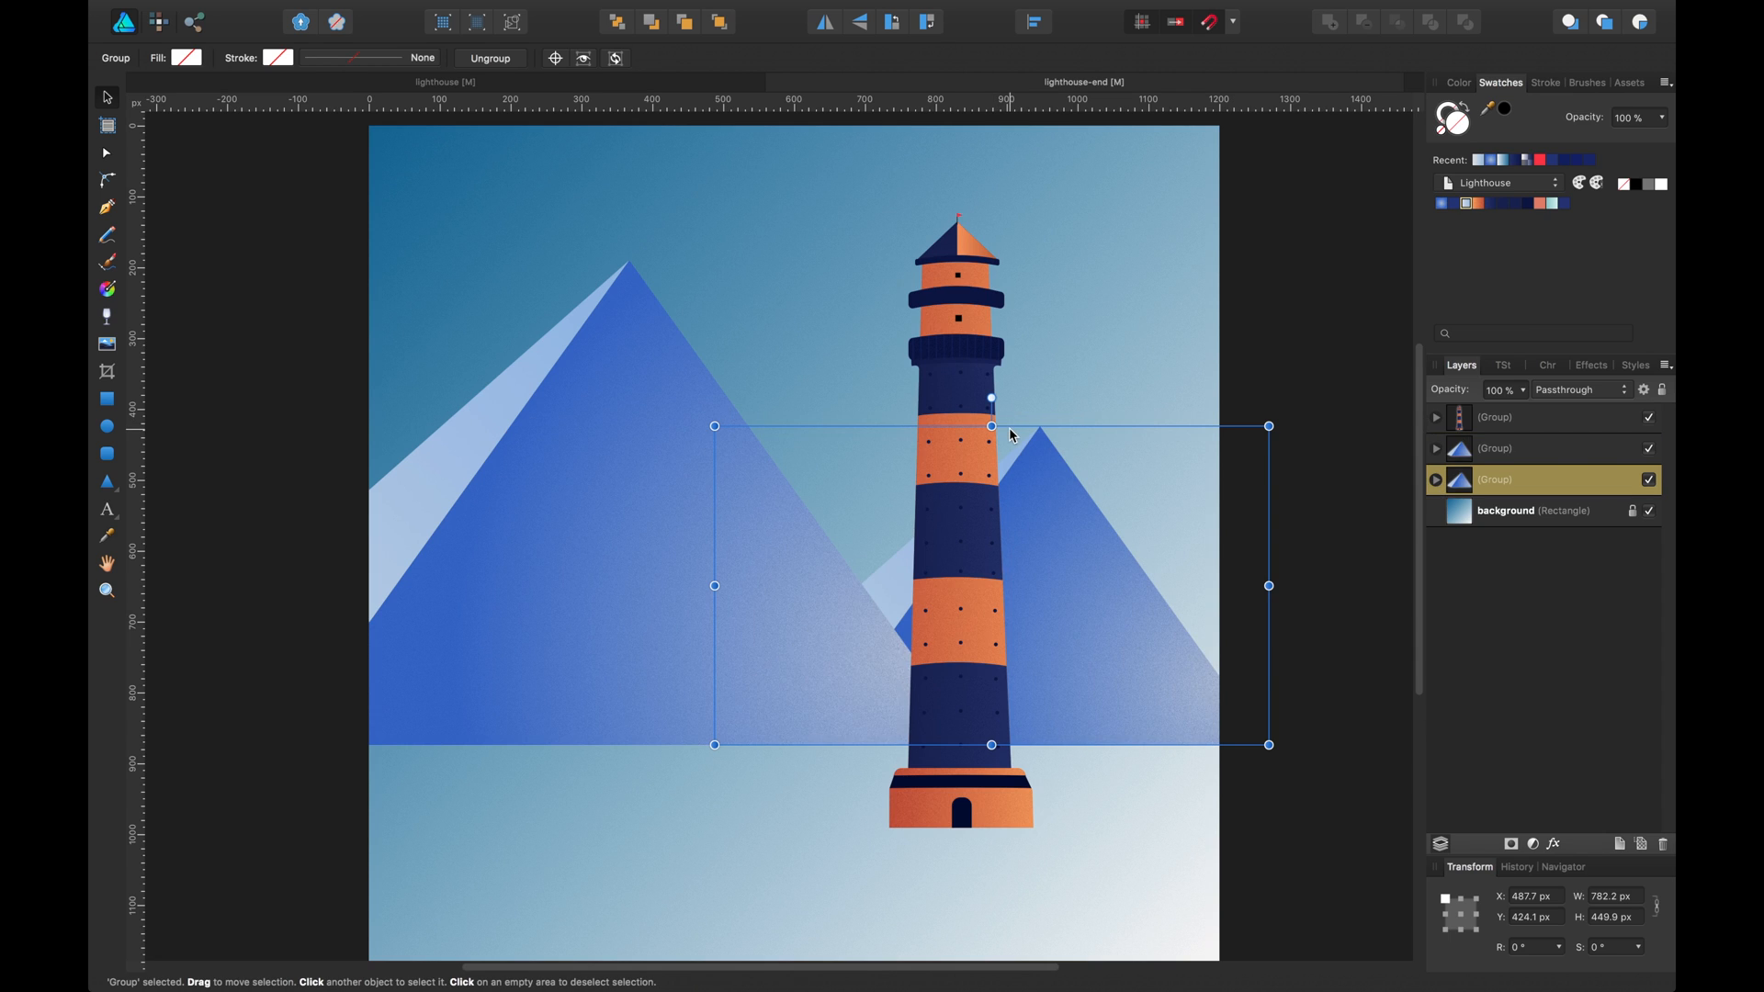
{"action": "left_click_drag", "start_coordinate": [1102, 584], "coordinate": [1126, 522]}
Set the second mountain triangle's top point to 44 % and snap its side face's upper node to the peak
{"action": "left_click_drag", "start_coordinate": [516, 58], "coordinate": [496, 63]}
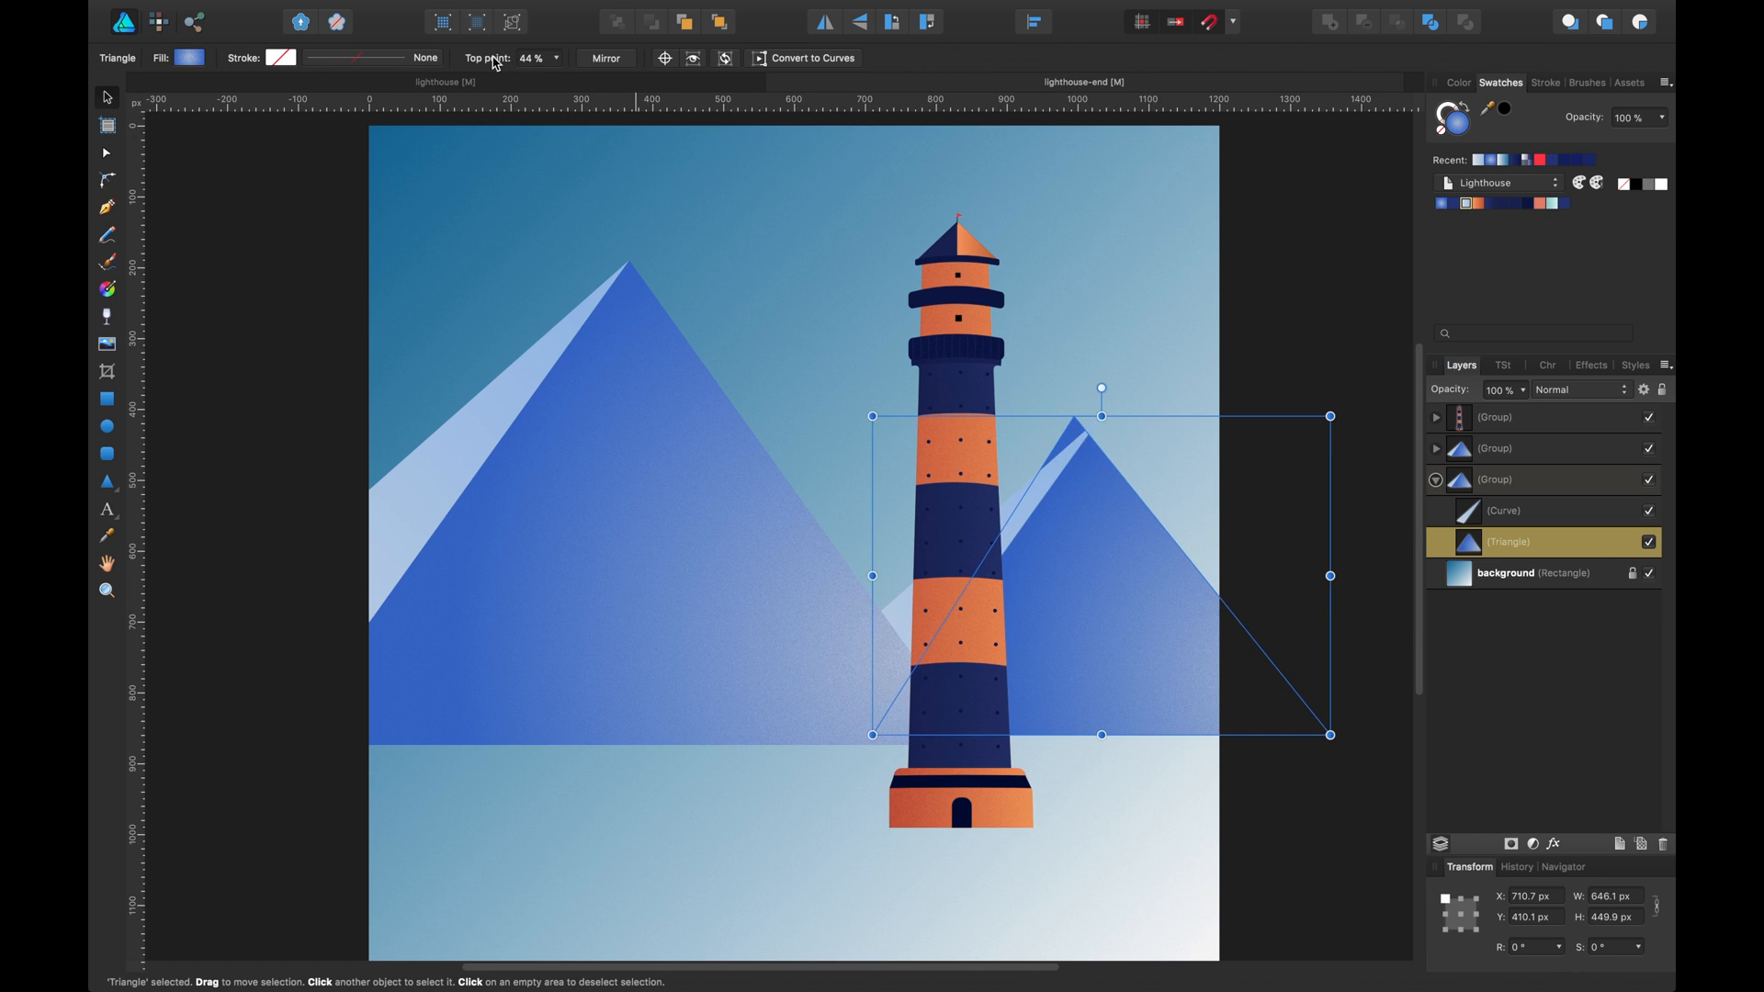
{"action": "left_click", "coordinate": [1075, 459]}
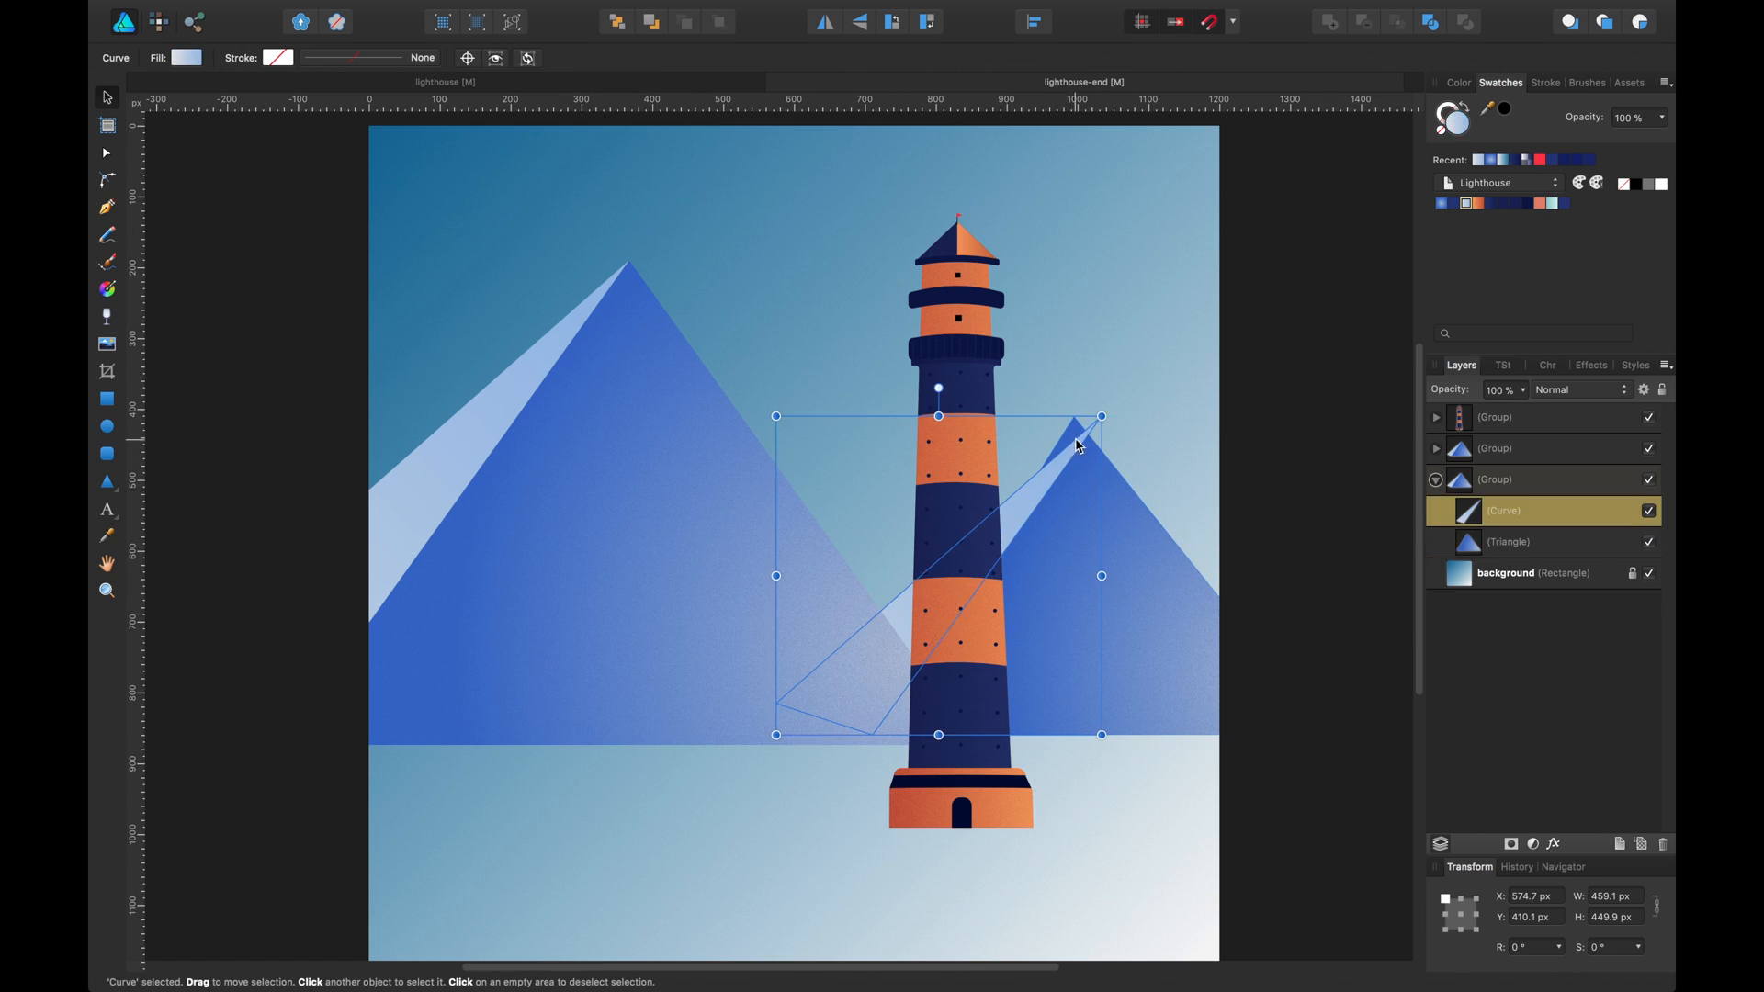
{"action": "key", "text": "a"}
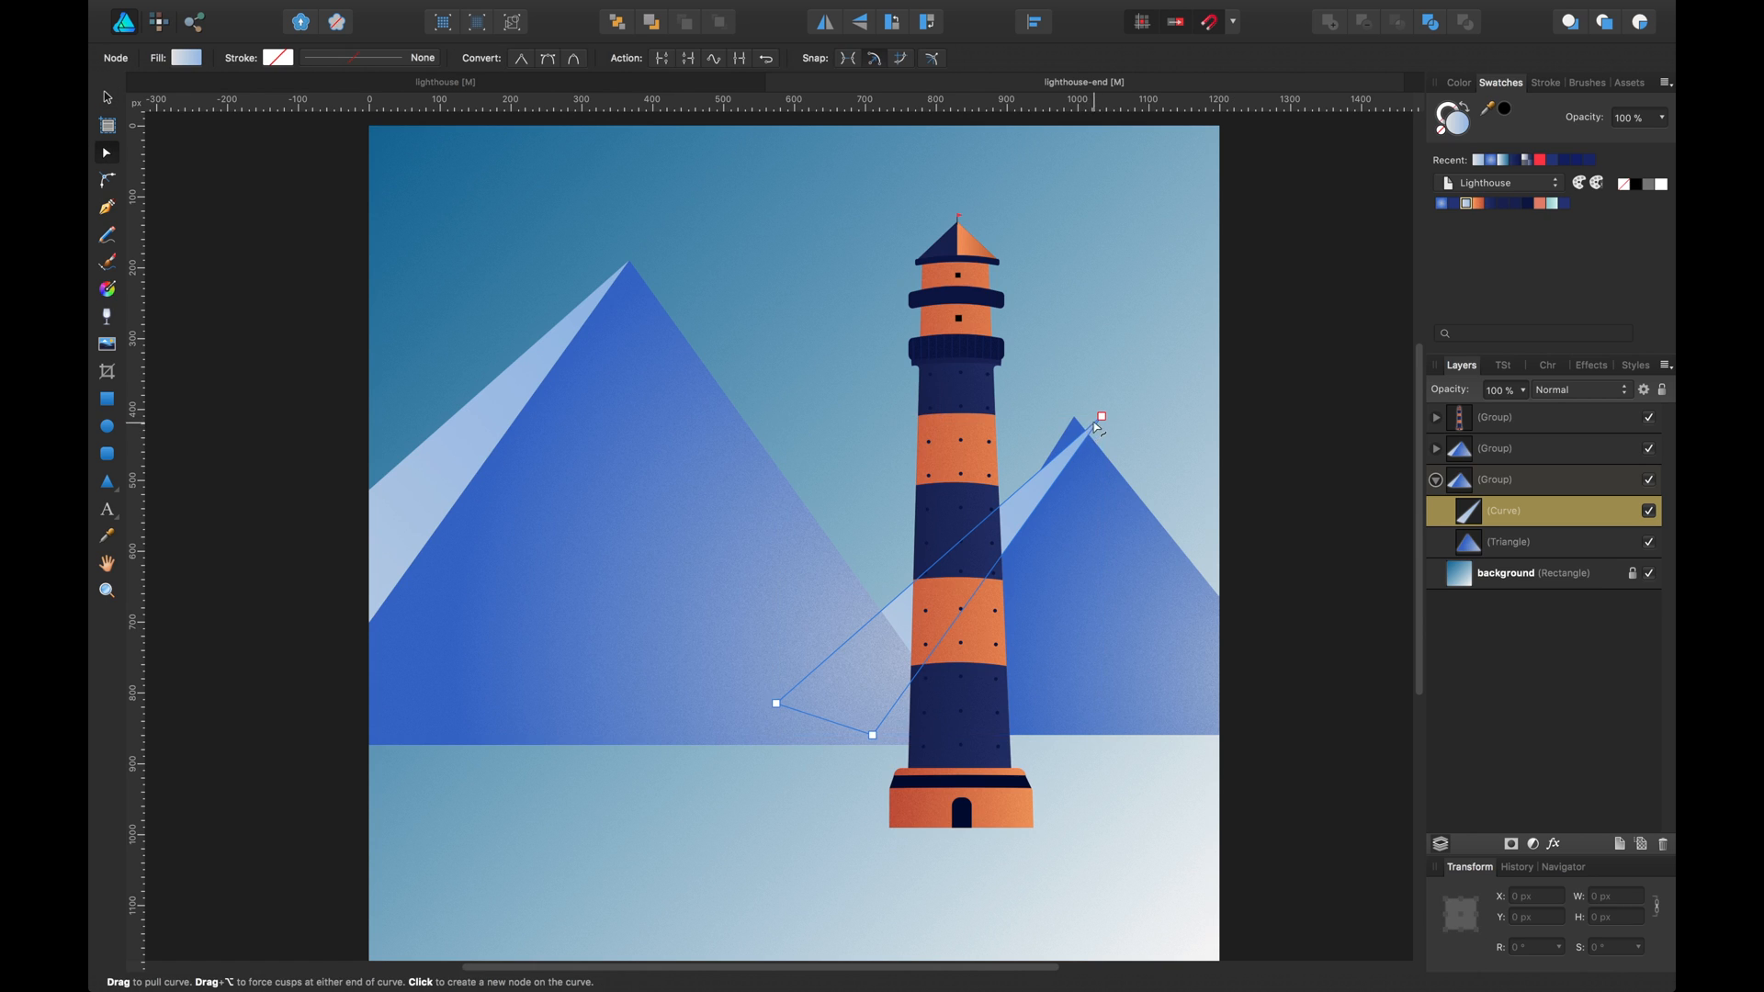
{"action": "left_click", "coordinate": [1073, 418]}
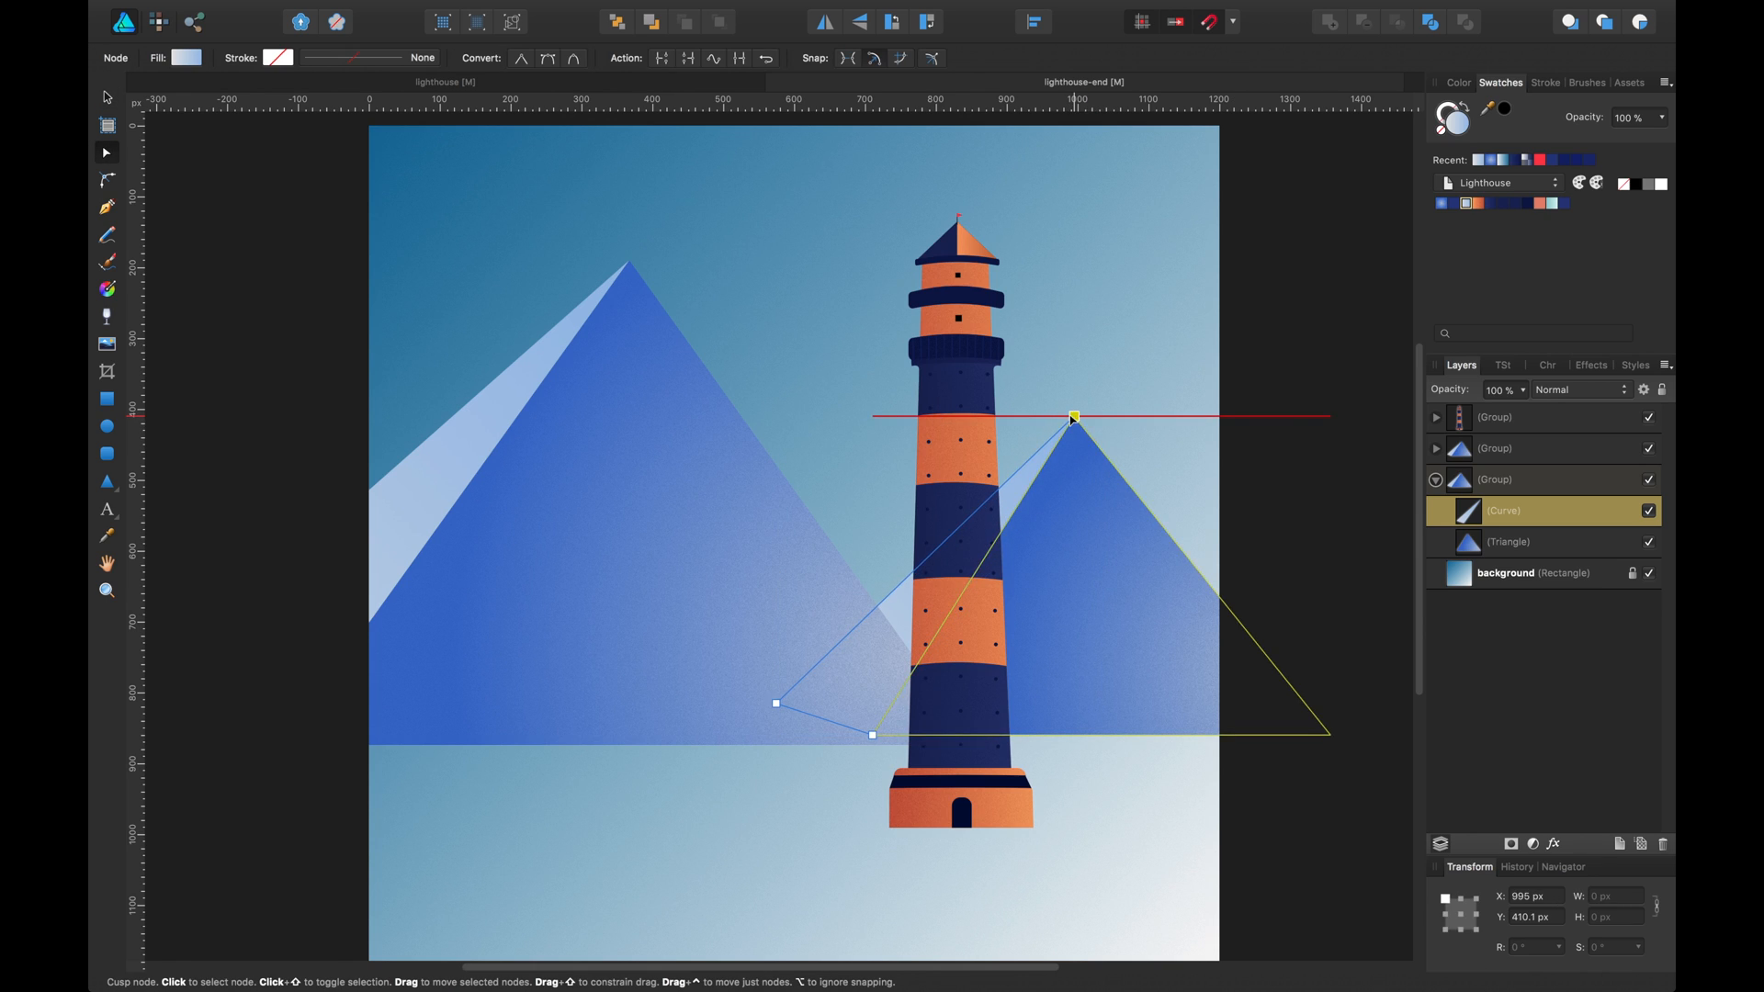
Adjust the linear gradient on the second mountain's side face so it runs from near the peak down toward the lower-left corner
{"action": "left_click", "coordinate": [108, 288]}
{"action": "left_click_drag", "start_coordinate": [1078, 462], "coordinate": [1005, 482]}
{"action": "left_click_drag", "start_coordinate": [656, 856], "coordinate": [837, 741]}
{"action": "key", "text": "v"}
{"action": "left_click", "coordinate": [1308, 308]}
{"action": "left_click_drag", "start_coordinate": [1308, 309], "coordinate": [1317, 395]}
{"action": "double_click", "coordinate": [1032, 577]}
{"action": "left_click", "coordinate": [1322, 549]}
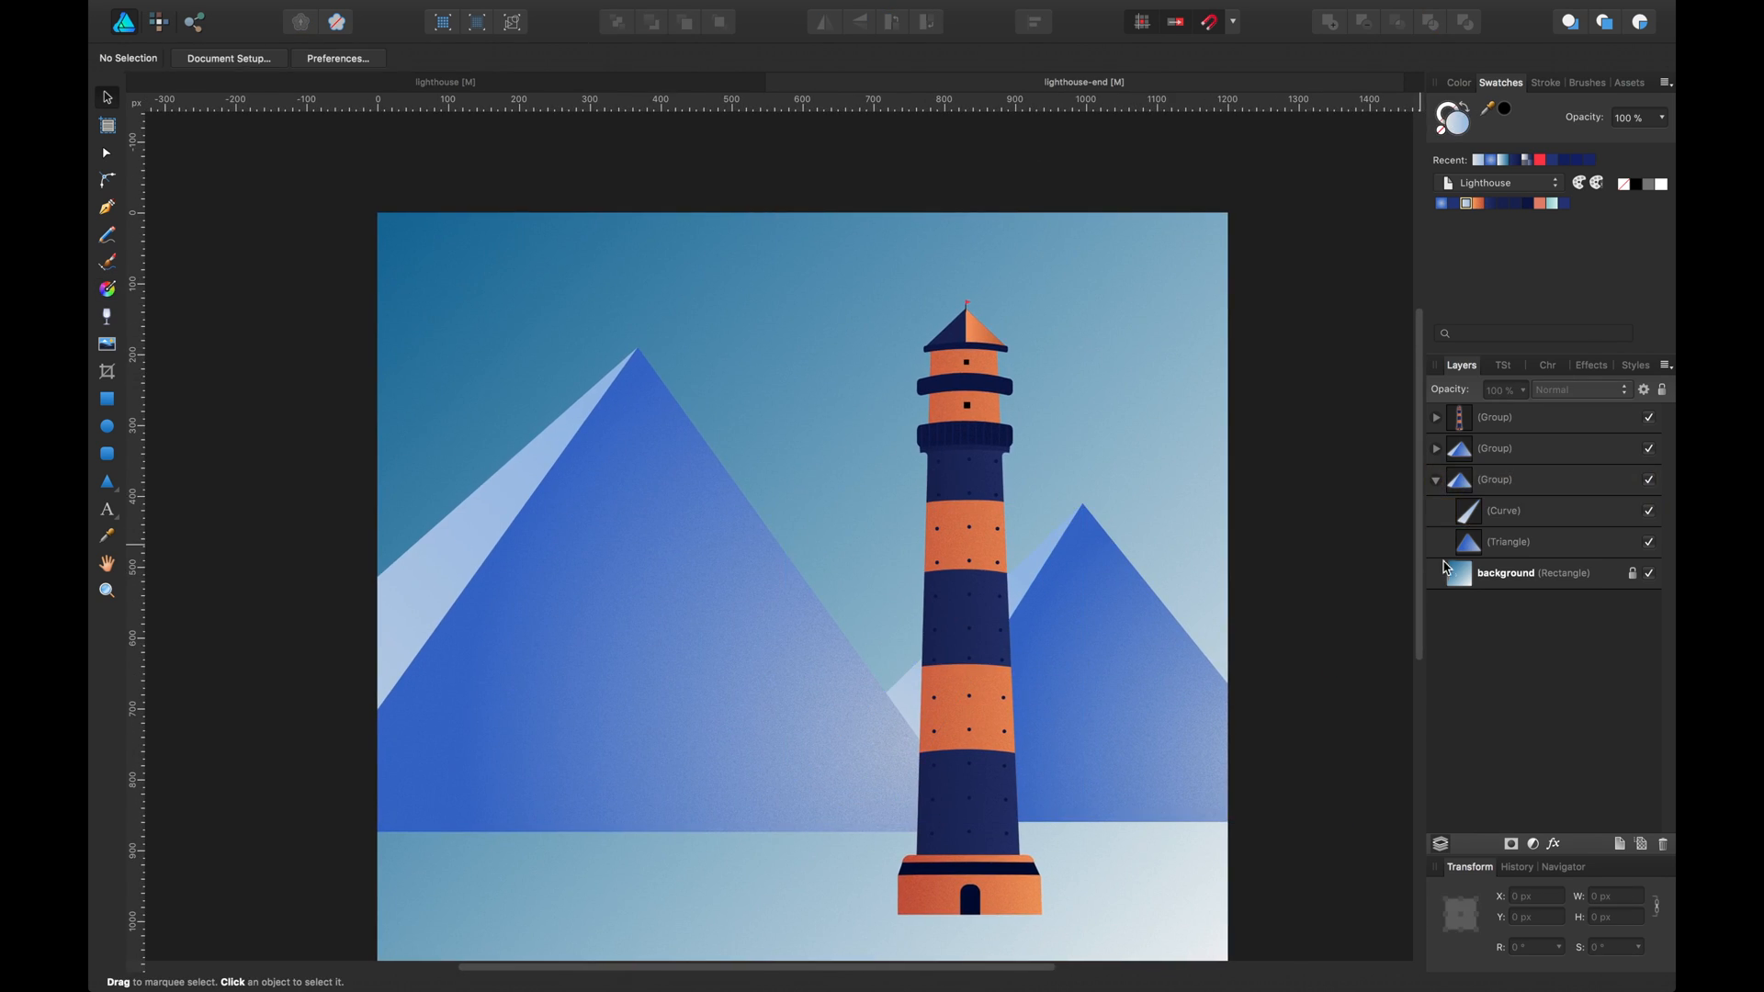
Unlock the background rectangle and try recolouring the stops of its gradient fill
{"action": "left_click", "coordinate": [1544, 582]}
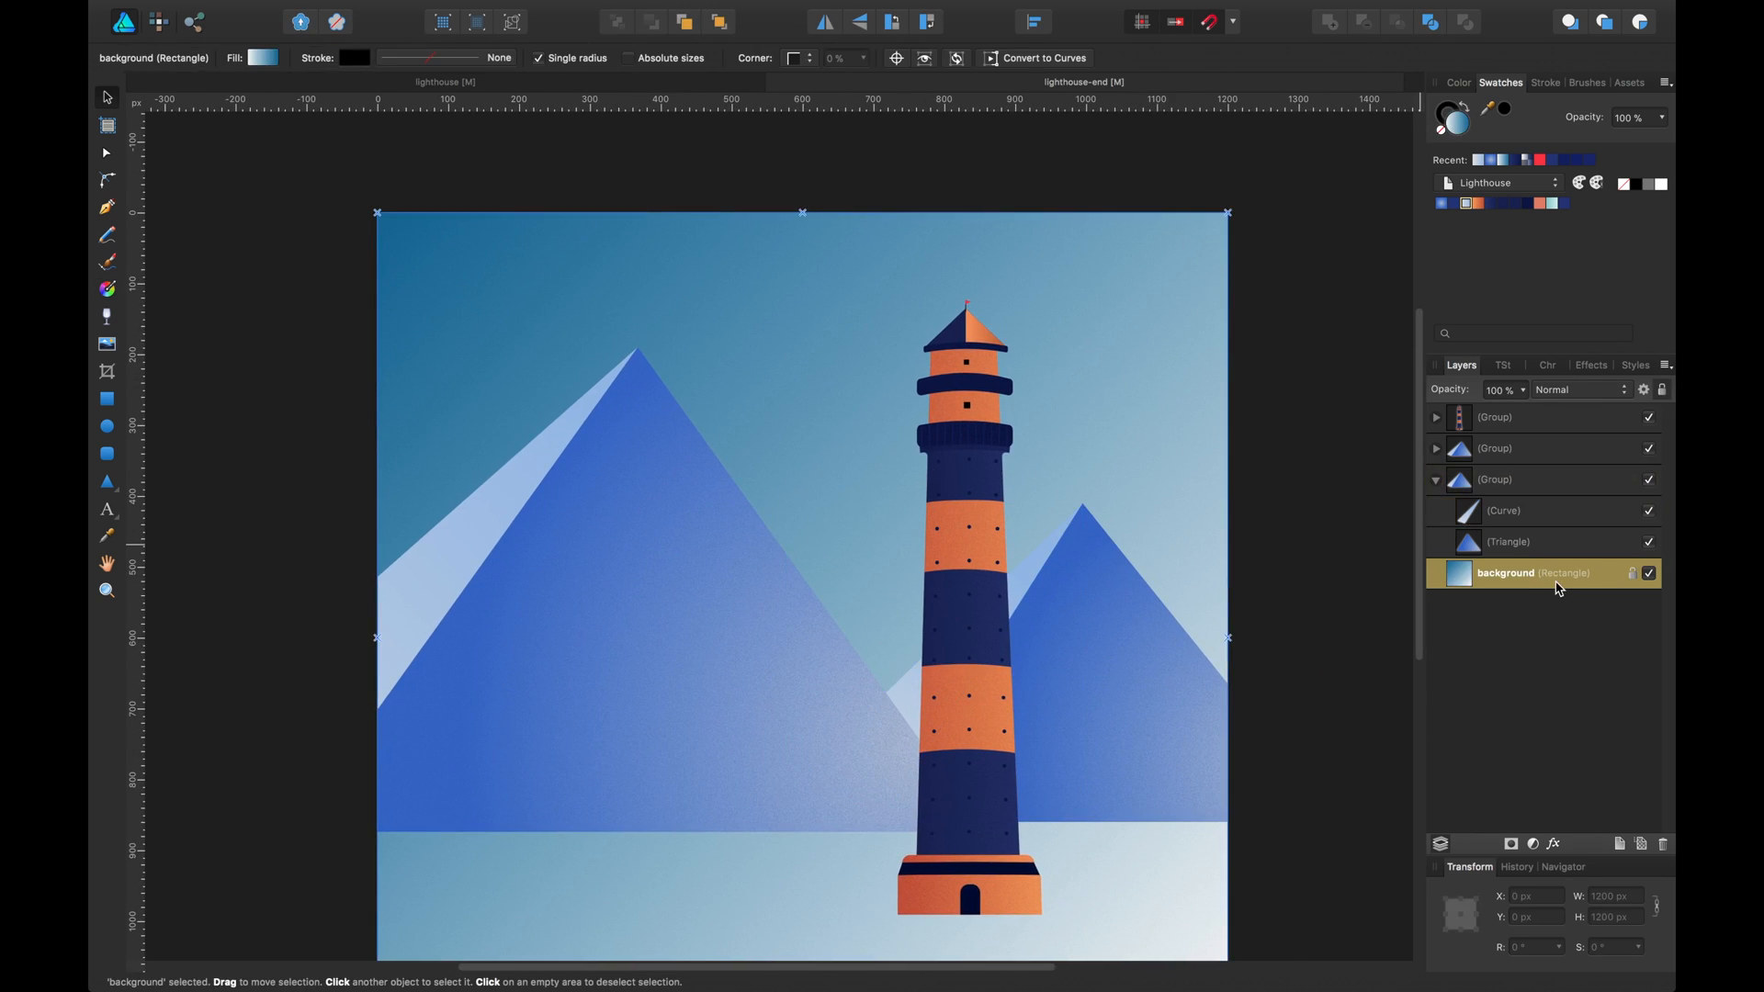
{"action": "left_click", "coordinate": [1634, 575]}
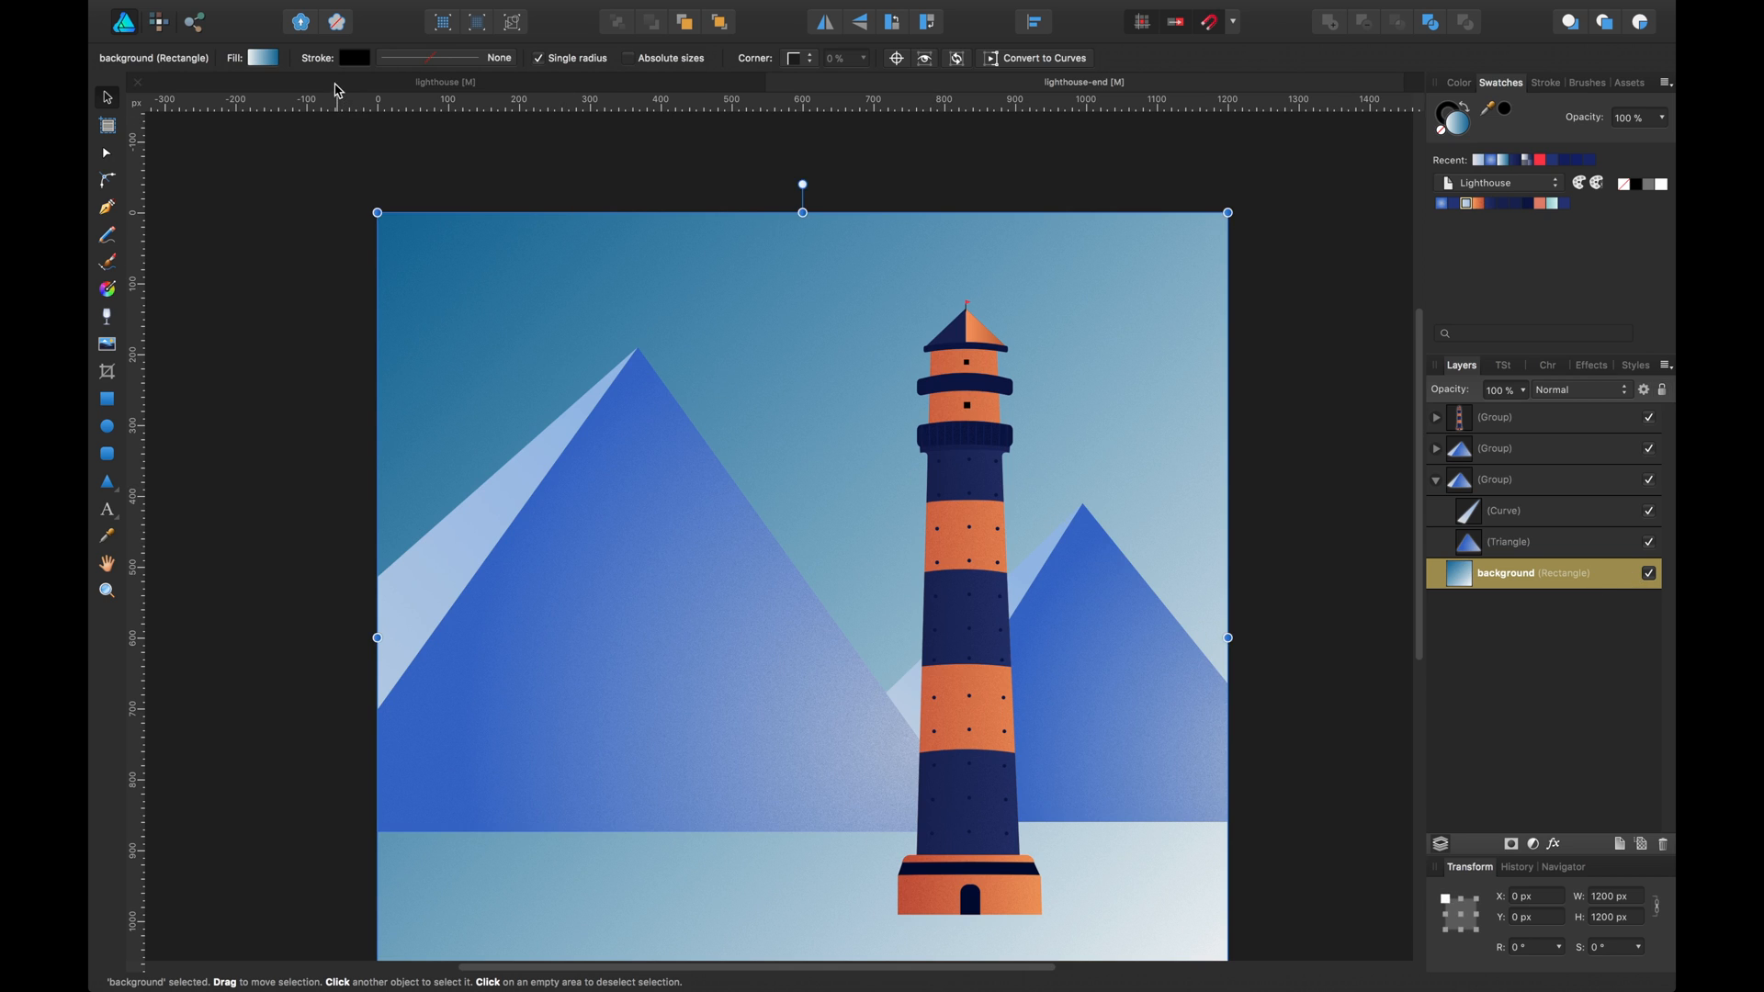
{"action": "left_click", "coordinate": [263, 63]}
{"action": "left_click", "coordinate": [499, 135]}
{"action": "left_click", "coordinate": [333, 238]}
{"action": "left_click_drag", "start_coordinate": [348, 362], "coordinate": [425, 394]}
{"action": "left_click", "coordinate": [426, 135]}
{"action": "left_click", "coordinate": [333, 238]}
{"action": "mouse_move", "coordinate": [425, 135]}
{"action": "left_mouse_down"}
{"action": "mouse_move", "coordinate": [463, 135]}
{"action": "mouse_move", "coordinate": [418, 135]}
{"action": "left_mouse_up"}
{"action": "left_click", "coordinate": [499, 135]}
{"action": "left_click", "coordinate": [221, 144]}
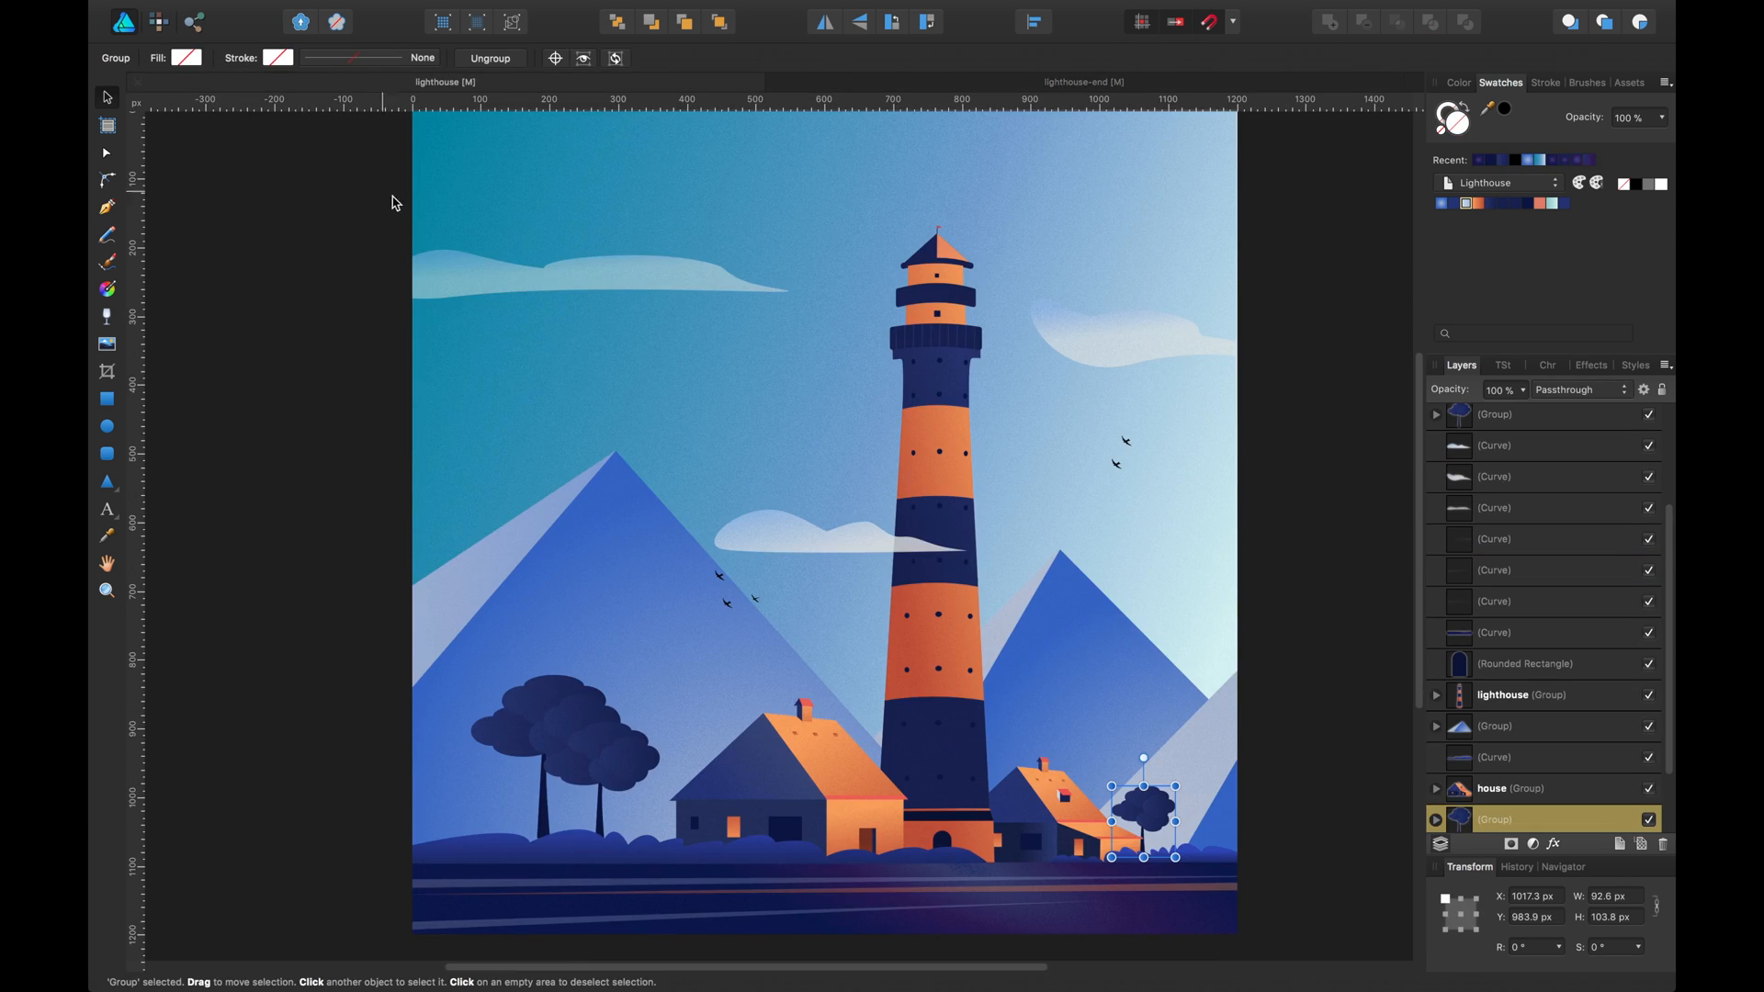
Copy the background rectangle from the lighthouse document into lighthouse-end and add its gradient fill to the Lighthouse palette
{"action": "left_click", "coordinate": [464, 175]}
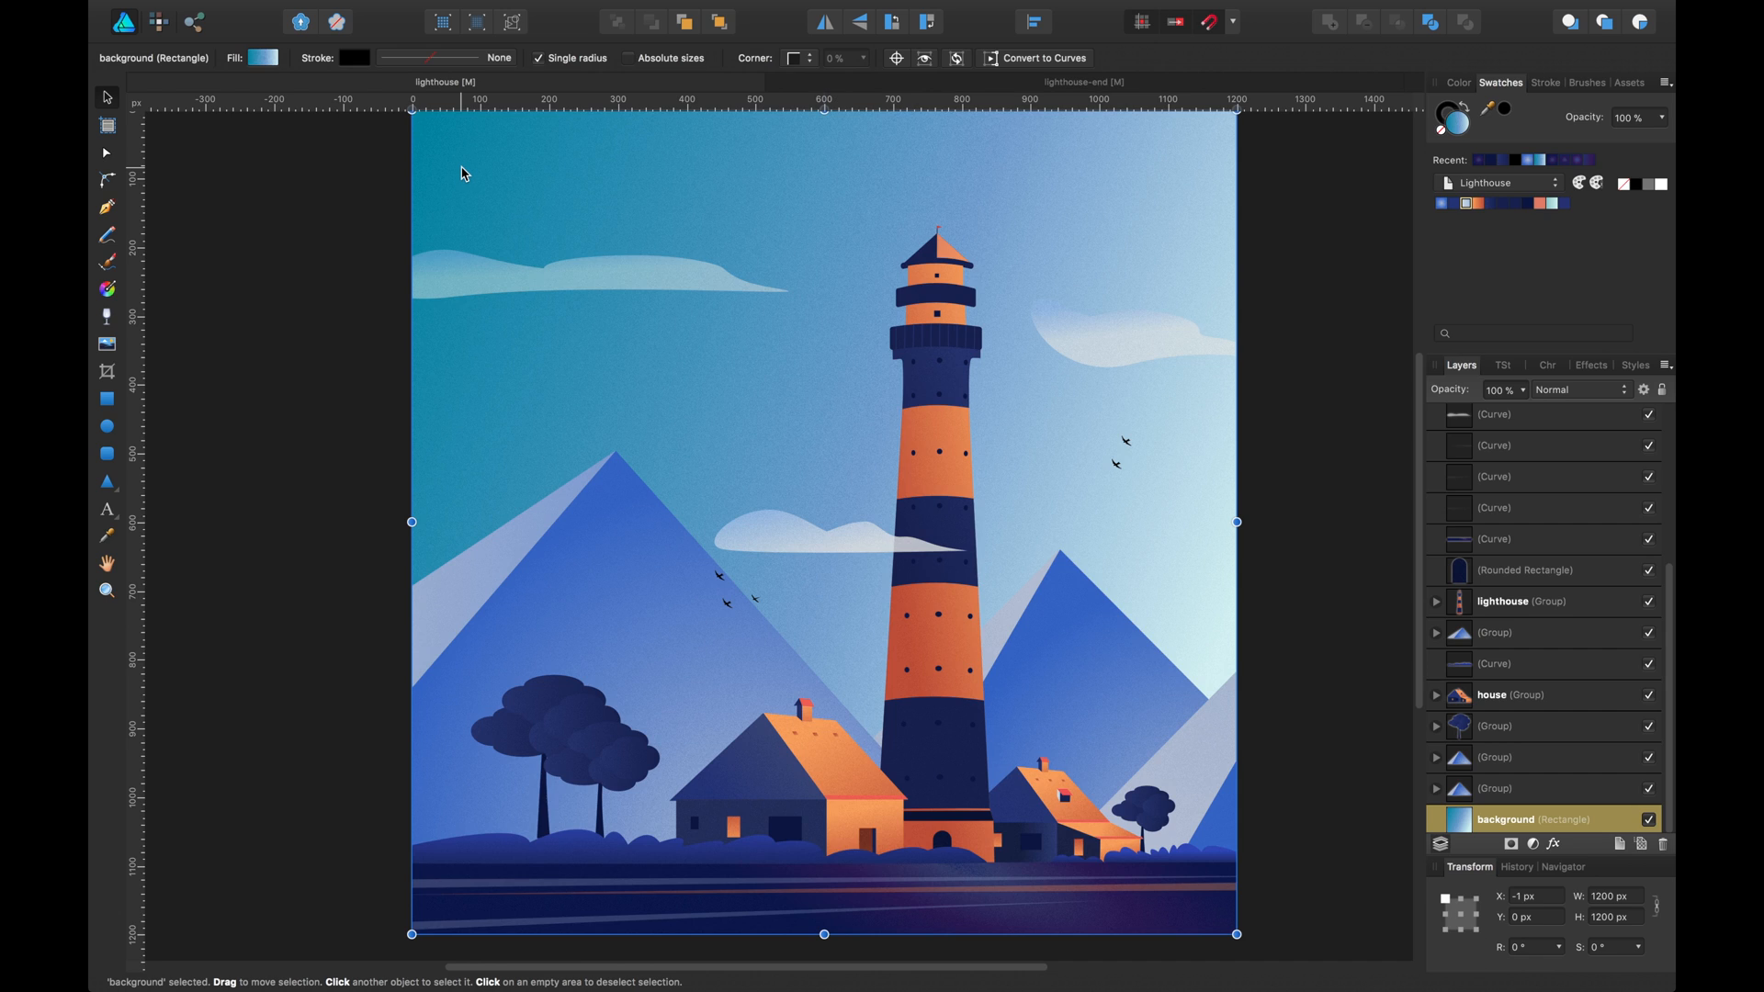
{"action": "key", "text": "a"}
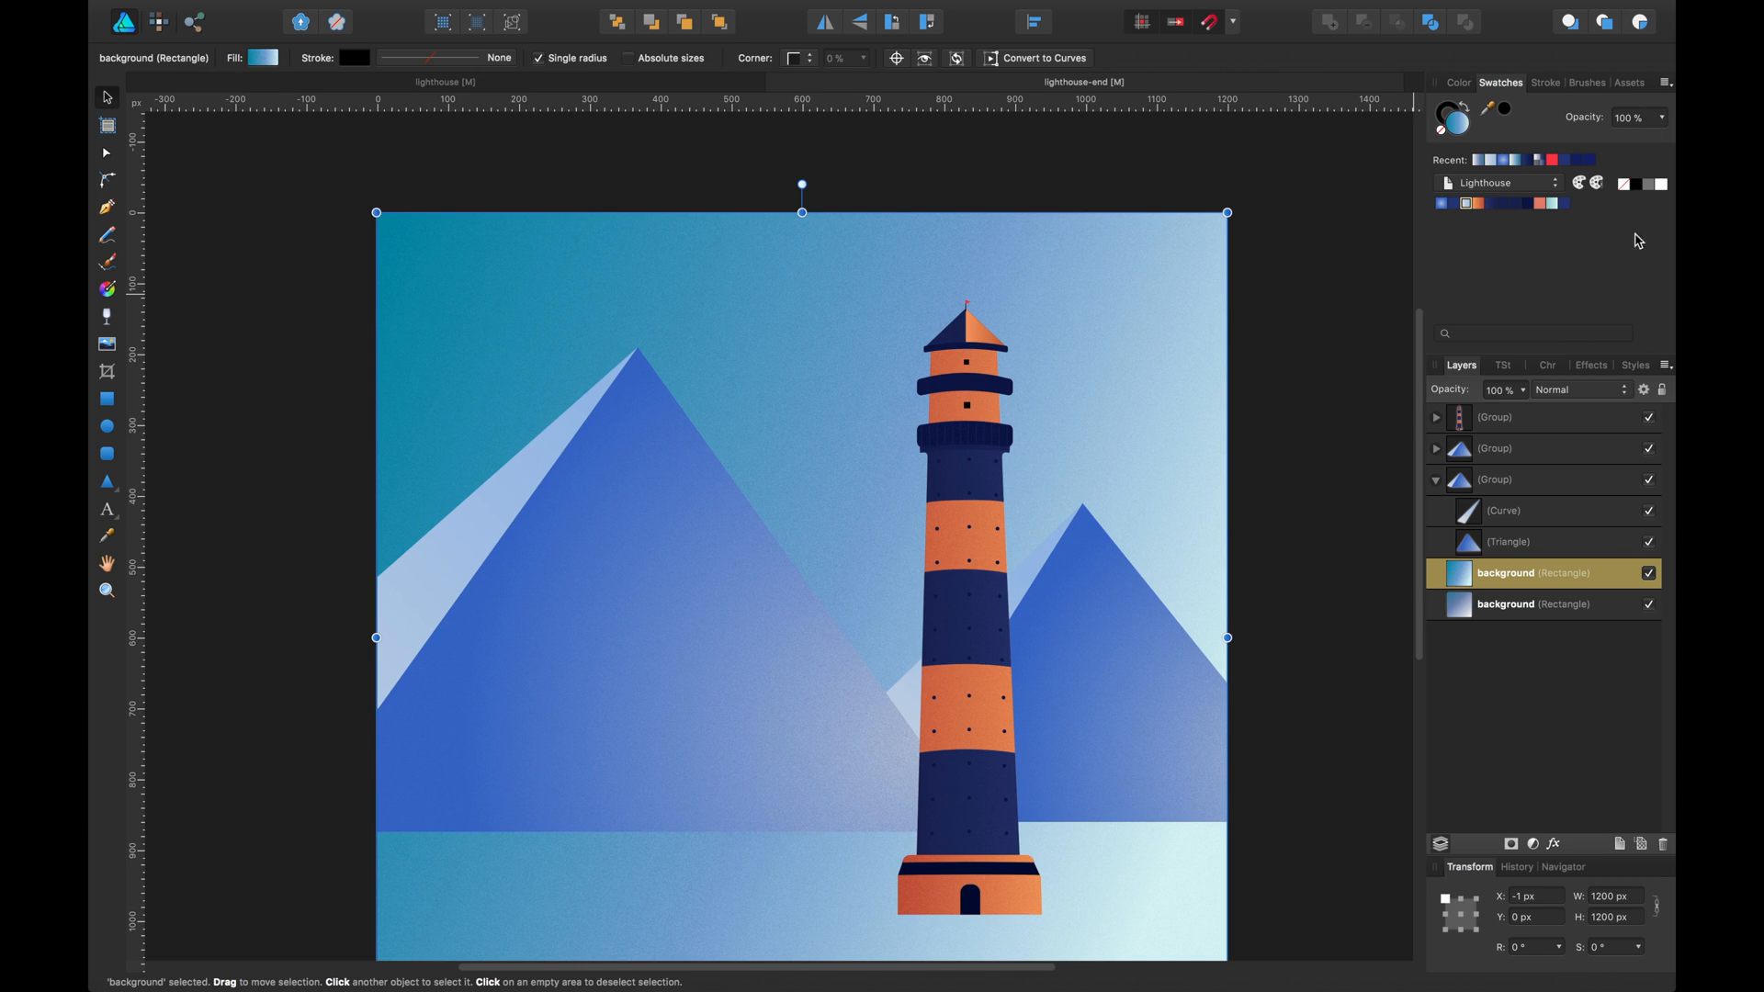
{"action": "left_click", "coordinate": [1580, 184]}
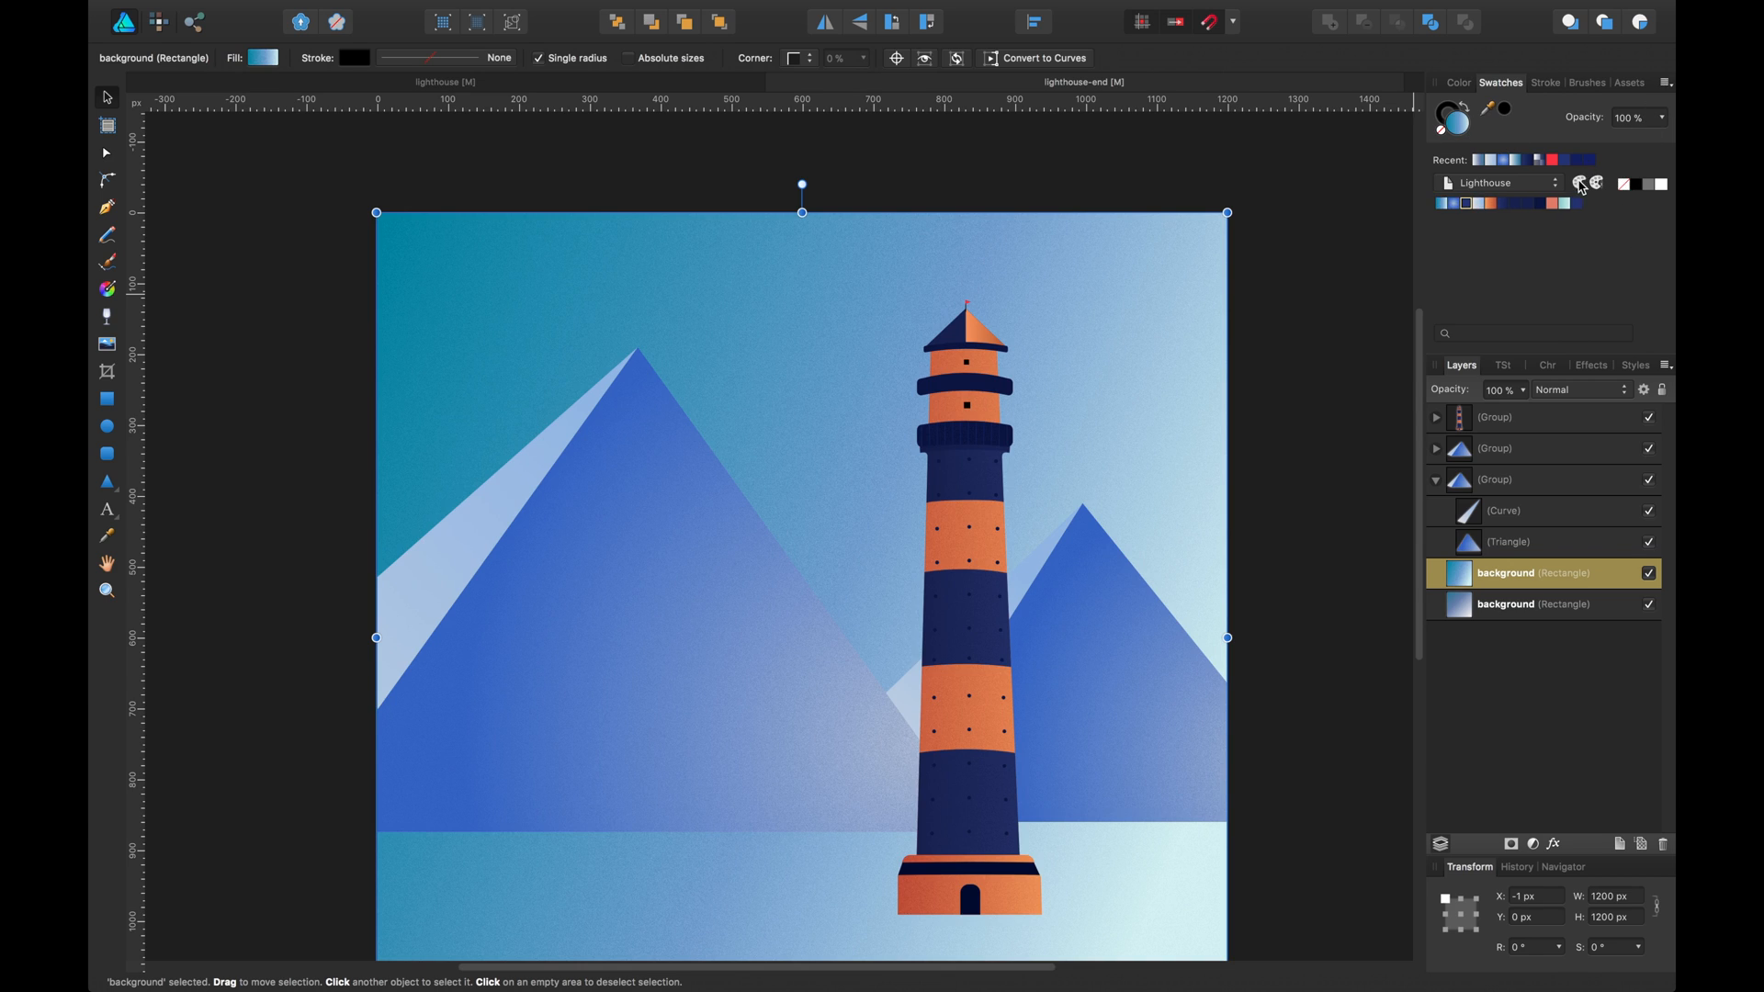
Delete the old background rectangle beneath the pasted one
{"action": "left_click", "coordinate": [1604, 624]}
{"action": "key", "text": "Delete"}
{"action": "mouse_move", "coordinate": [1323, 520]}
{"action": "left_mouse_down"}
{"action": "mouse_move", "coordinate": [1303, 398]}
{"action": "mouse_move", "coordinate": [1314, 534]}
{"action": "left_mouse_up"}
Shrink the left mountain group to about 1000 × 575 px and enlarge the lighthouse group to about 209 × 884 px
{"action": "left_click", "coordinate": [643, 432]}
{"action": "left_click_drag", "start_coordinate": [577, 340], "coordinate": [563, 419]}
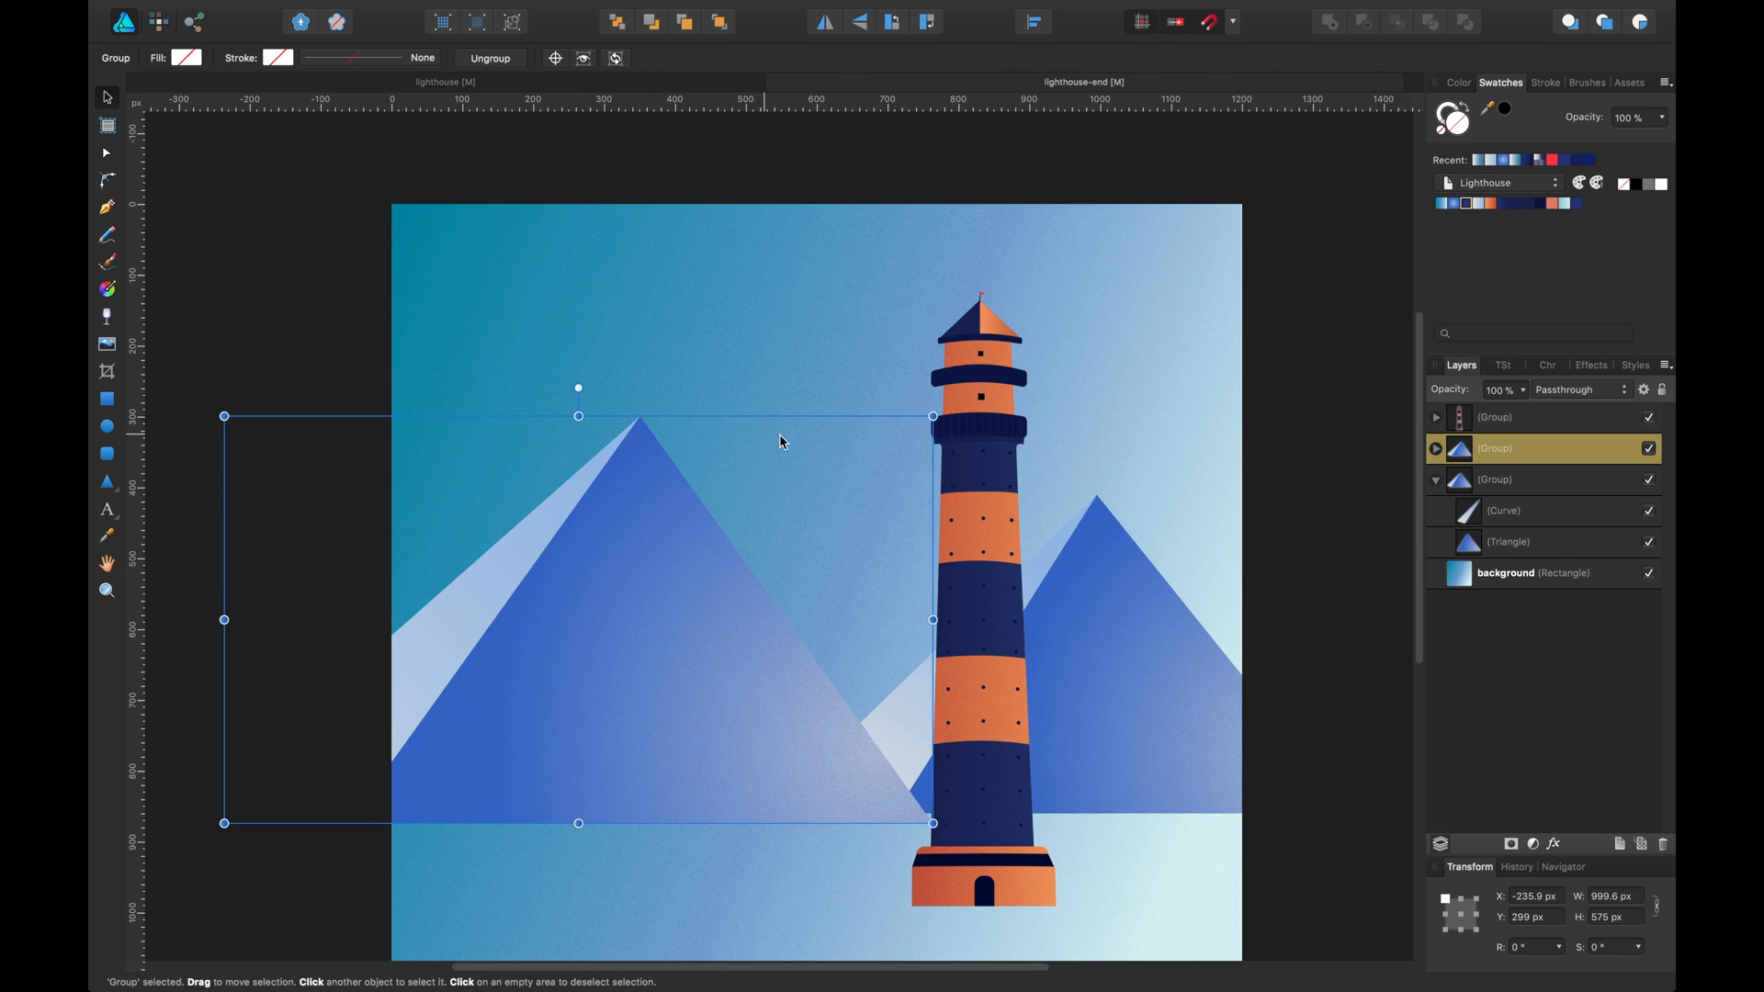
{"action": "left_click", "coordinate": [1002, 409]}
{"action": "mouse_move", "coordinate": [984, 291]}
{"action": "left_mouse_down"}
{"action": "mouse_move", "coordinate": [981, 230]}
{"action": "mouse_move", "coordinate": [977, 282]}
{"action": "left_mouse_up"}
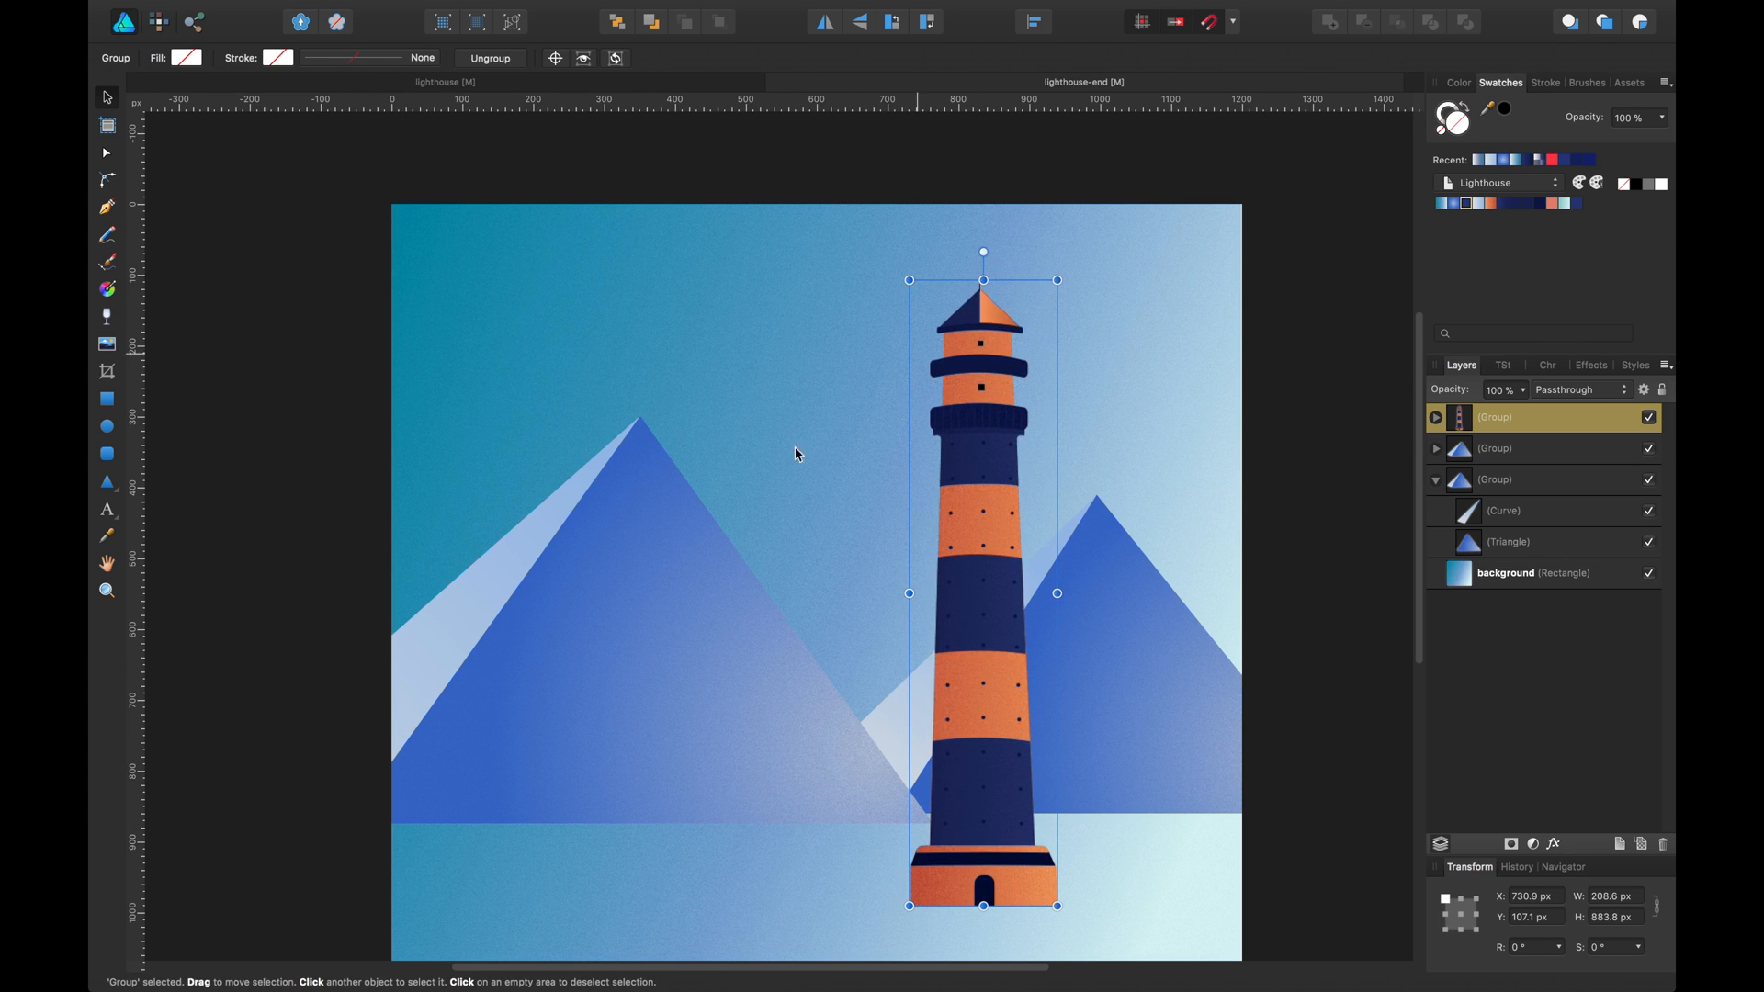
Shift the left mountain slightly right and down, and narrow the right mountain's side face by moving its lower-left node inward
{"action": "left_click", "coordinate": [499, 677]}
{"action": "scroll", "coordinate": [527, 703], "scroll_direction": "down", "scroll_amount": 1}
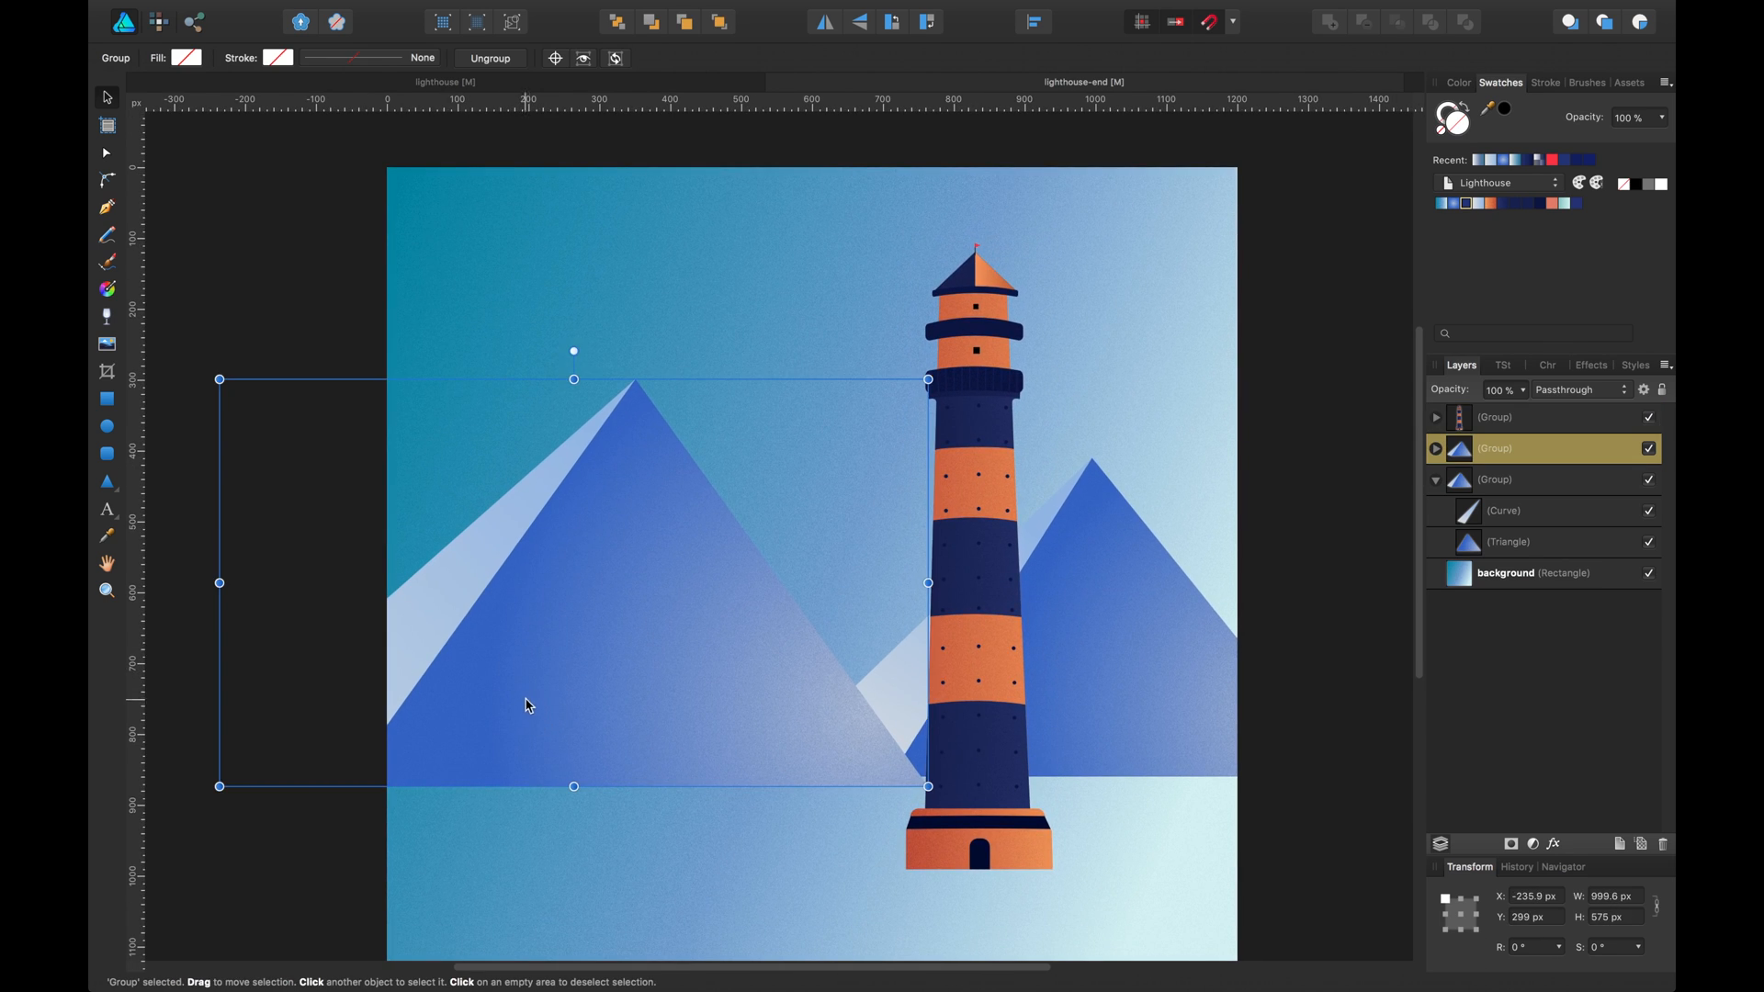
{"action": "left_click", "coordinate": [923, 679]}
{"action": "left_click", "coordinate": [921, 677]}
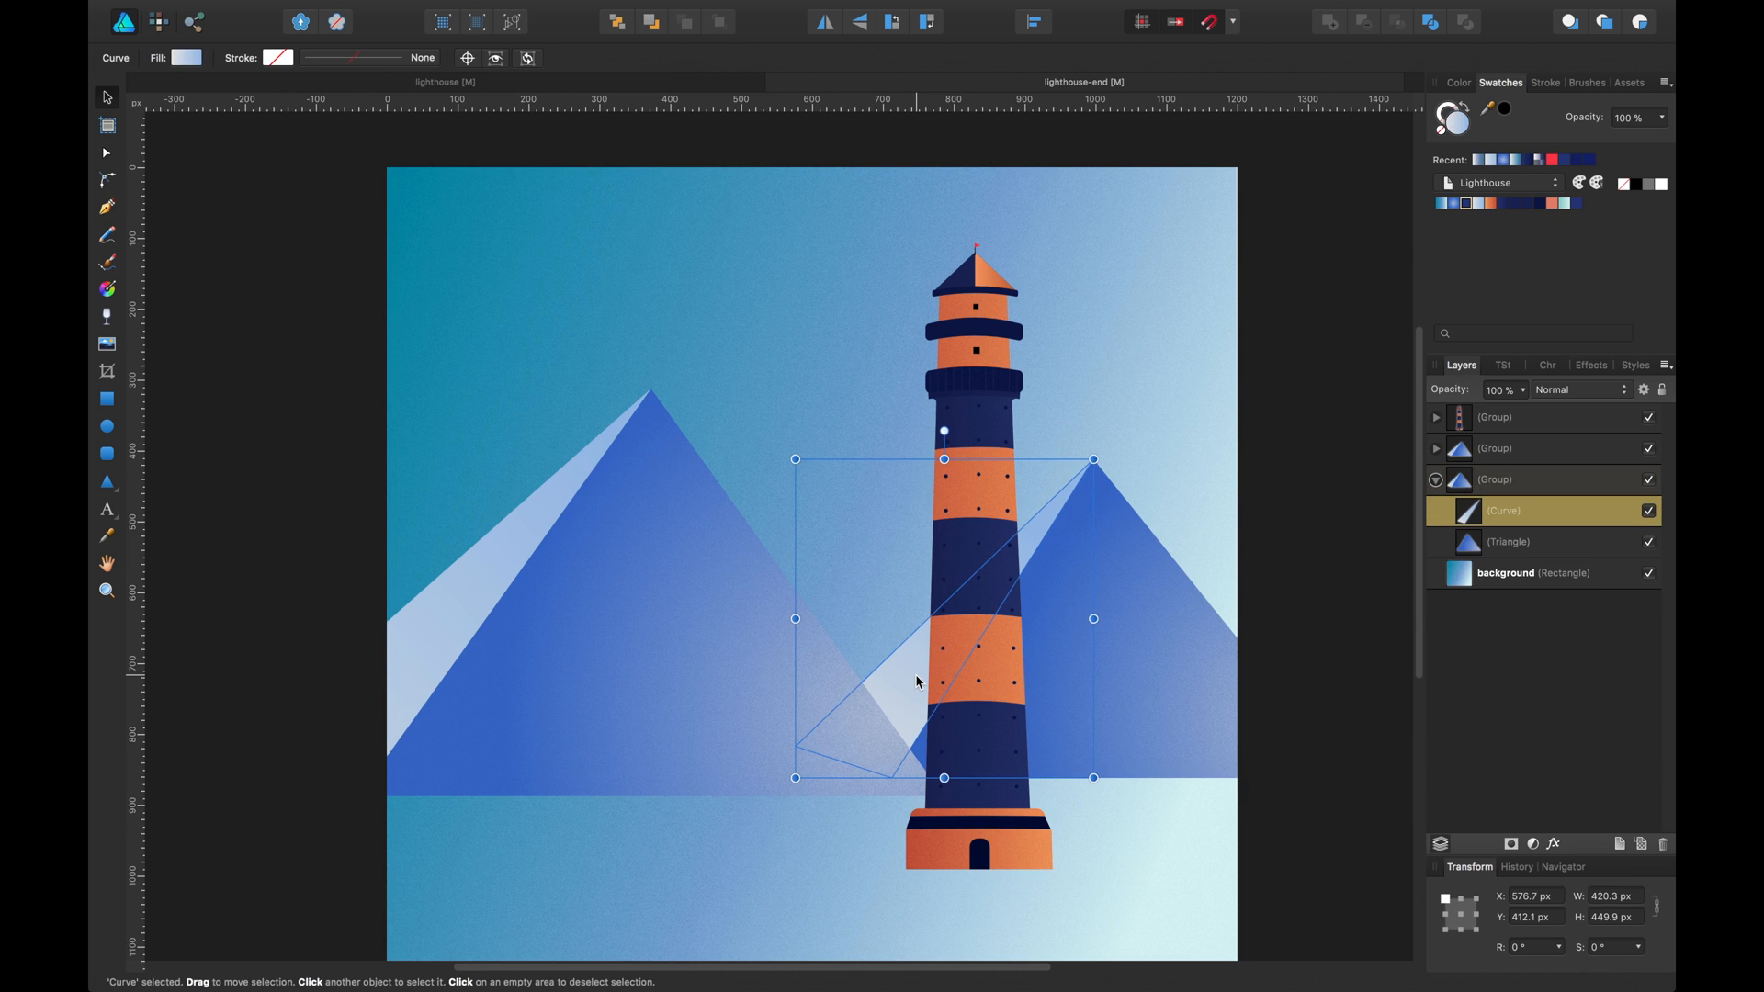
{"action": "key", "text": "a"}
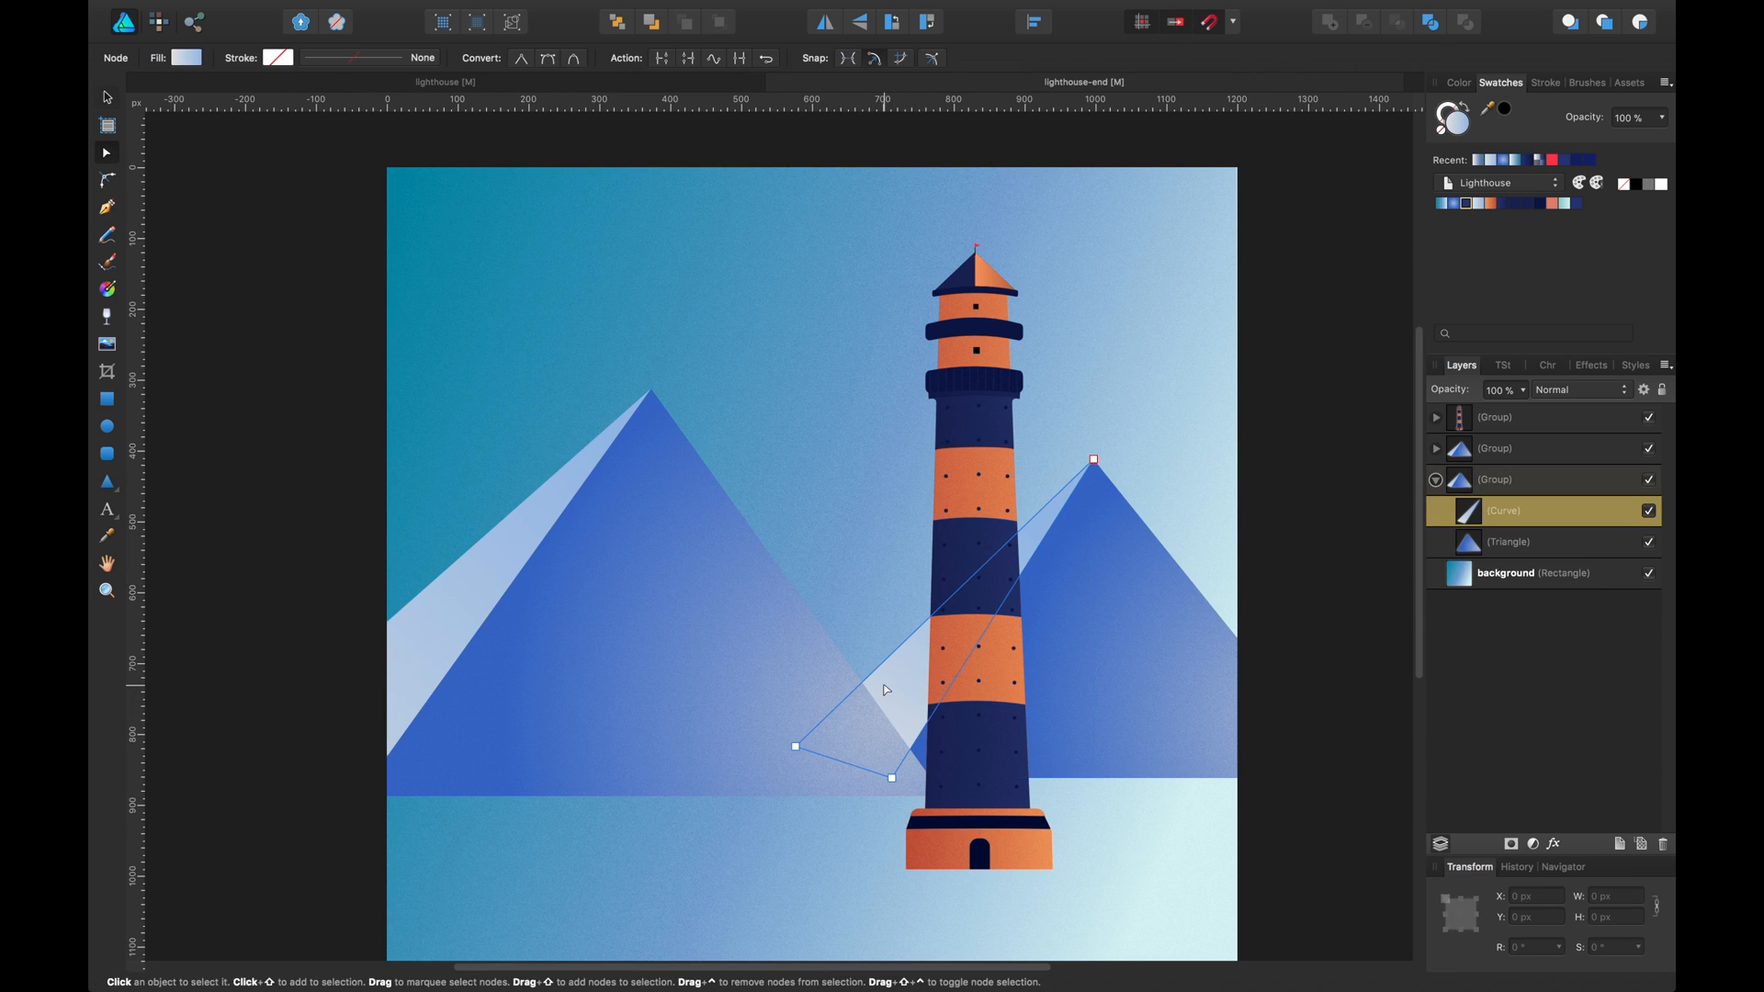
{"action": "left_click_drag", "start_coordinate": [795, 748], "coordinate": [852, 764]}
{"action": "key", "text": "v"}
Adjust the right mountain triangle's radial gradient so it runs diagonally from just below the peak to the lower-right slope
{"action": "left_click", "coordinate": [1260, 698]}
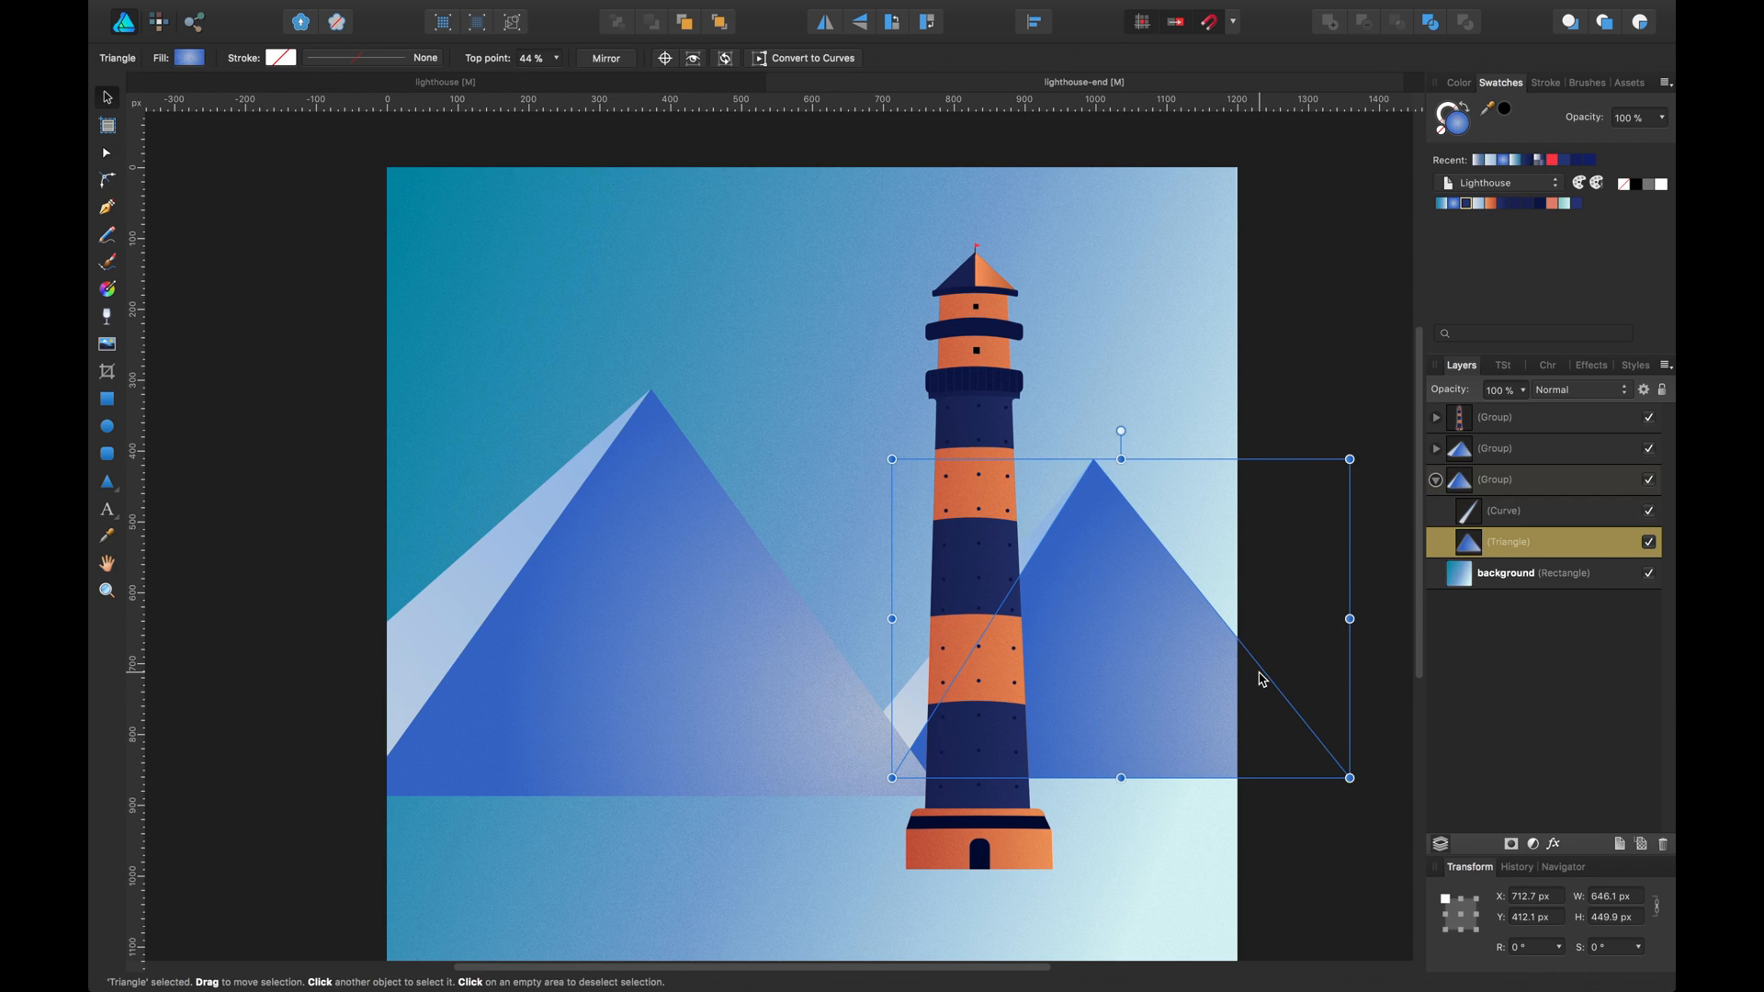
{"action": "key", "text": "a"}
{"action": "left_click", "coordinate": [108, 289]}
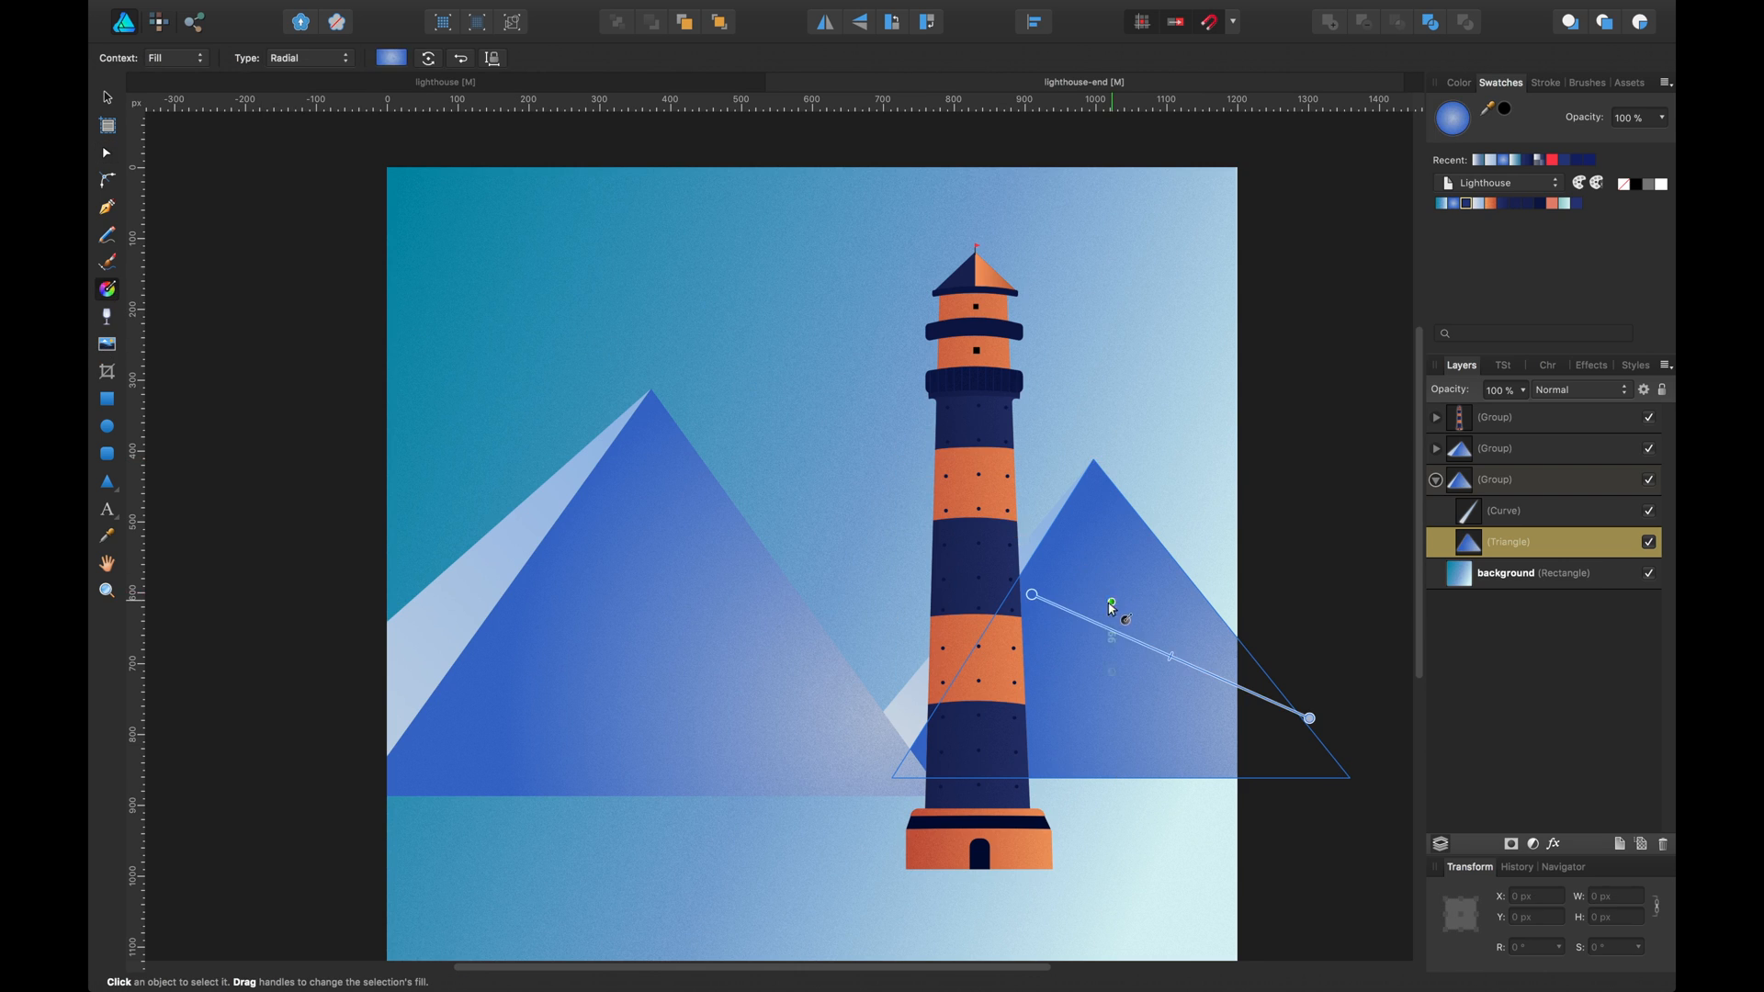
{"action": "left_click_drag", "start_coordinate": [1032, 594], "coordinate": [1093, 502]}
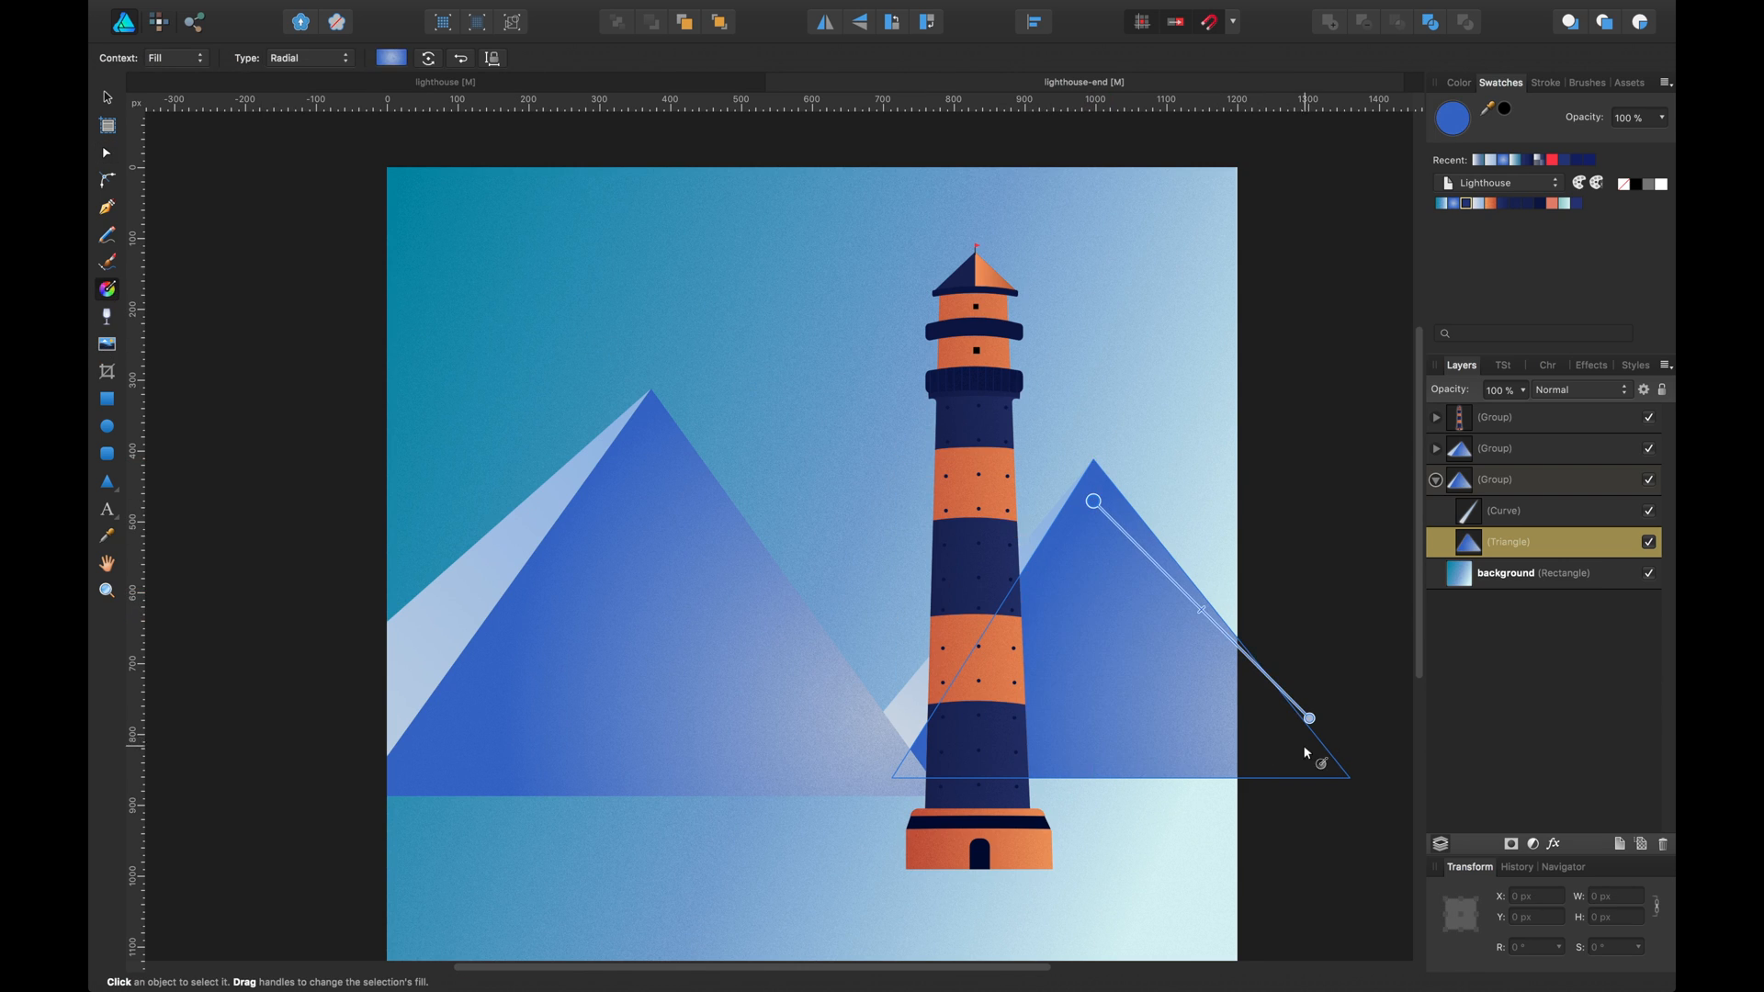
{"action": "left_click_drag", "start_coordinate": [1318, 718], "coordinate": [1278, 744]}
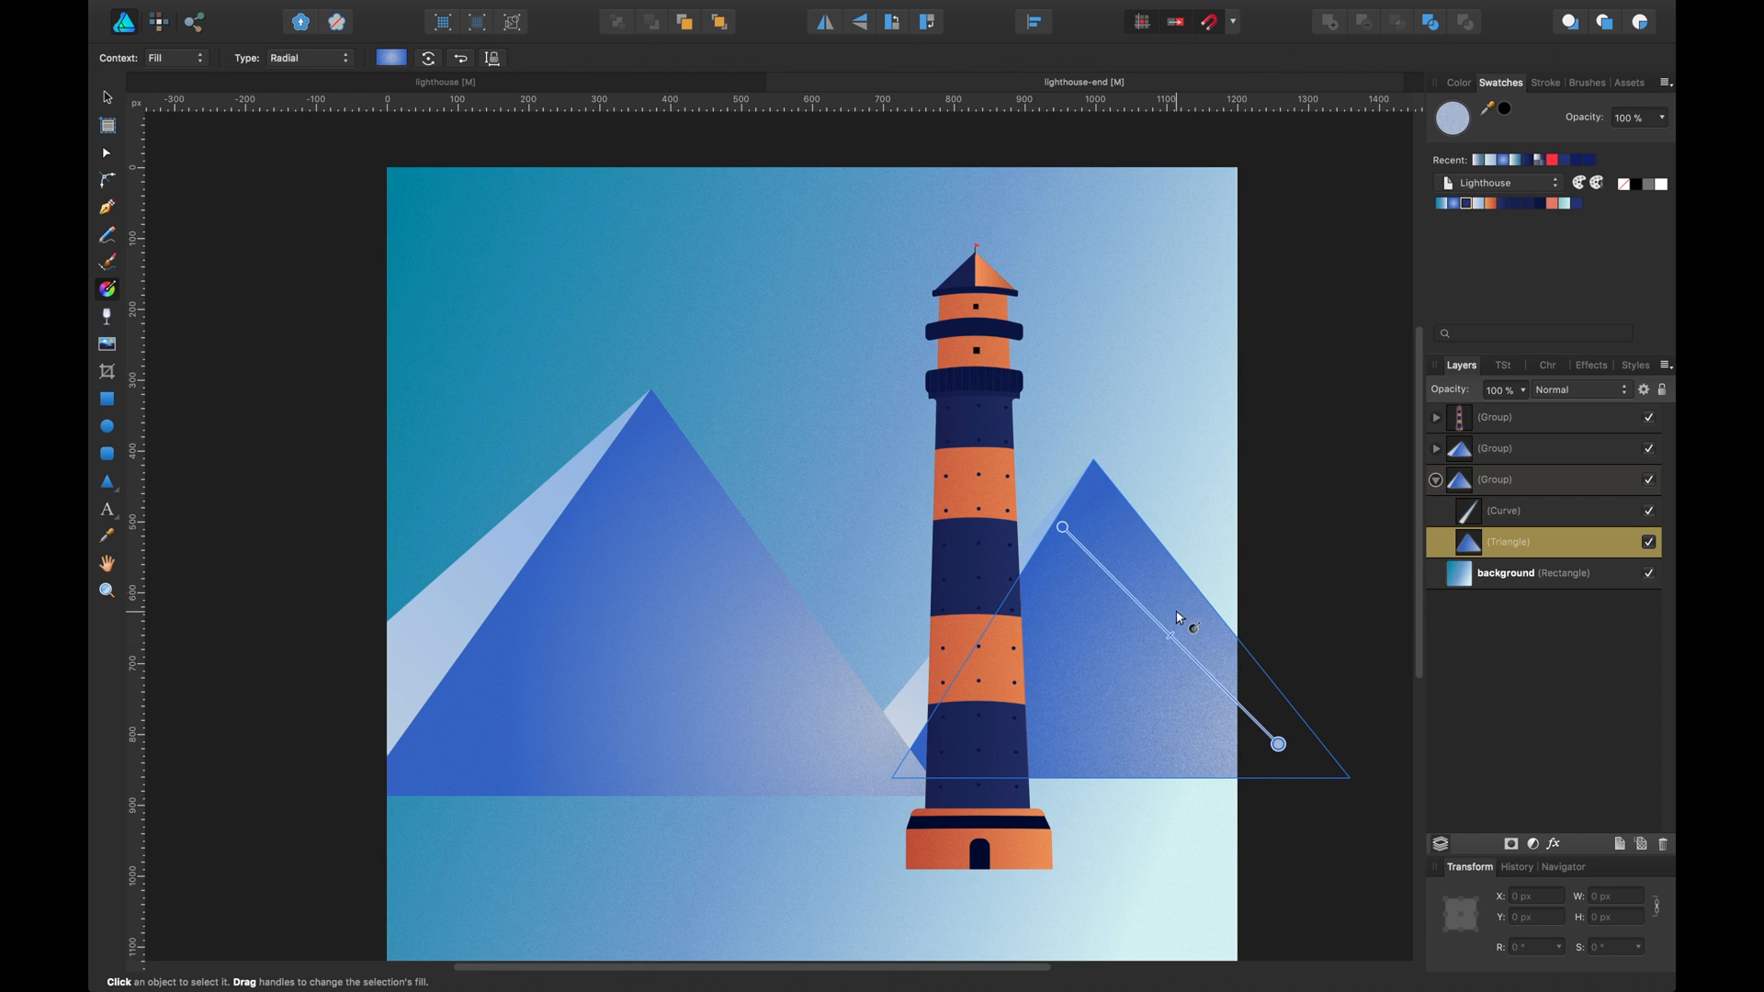
Steepen the right mountain triangle's radial gradient, moving its start close to the peak and its end inward near the base
{"action": "left_click", "coordinate": [1058, 525]}
{"action": "left_click_drag", "start_coordinate": [1058, 524], "coordinate": [1096, 477]}
{"action": "left_click_drag", "start_coordinate": [1278, 744], "coordinate": [1207, 765]}
{"action": "left_click", "coordinate": [1032, 505]}
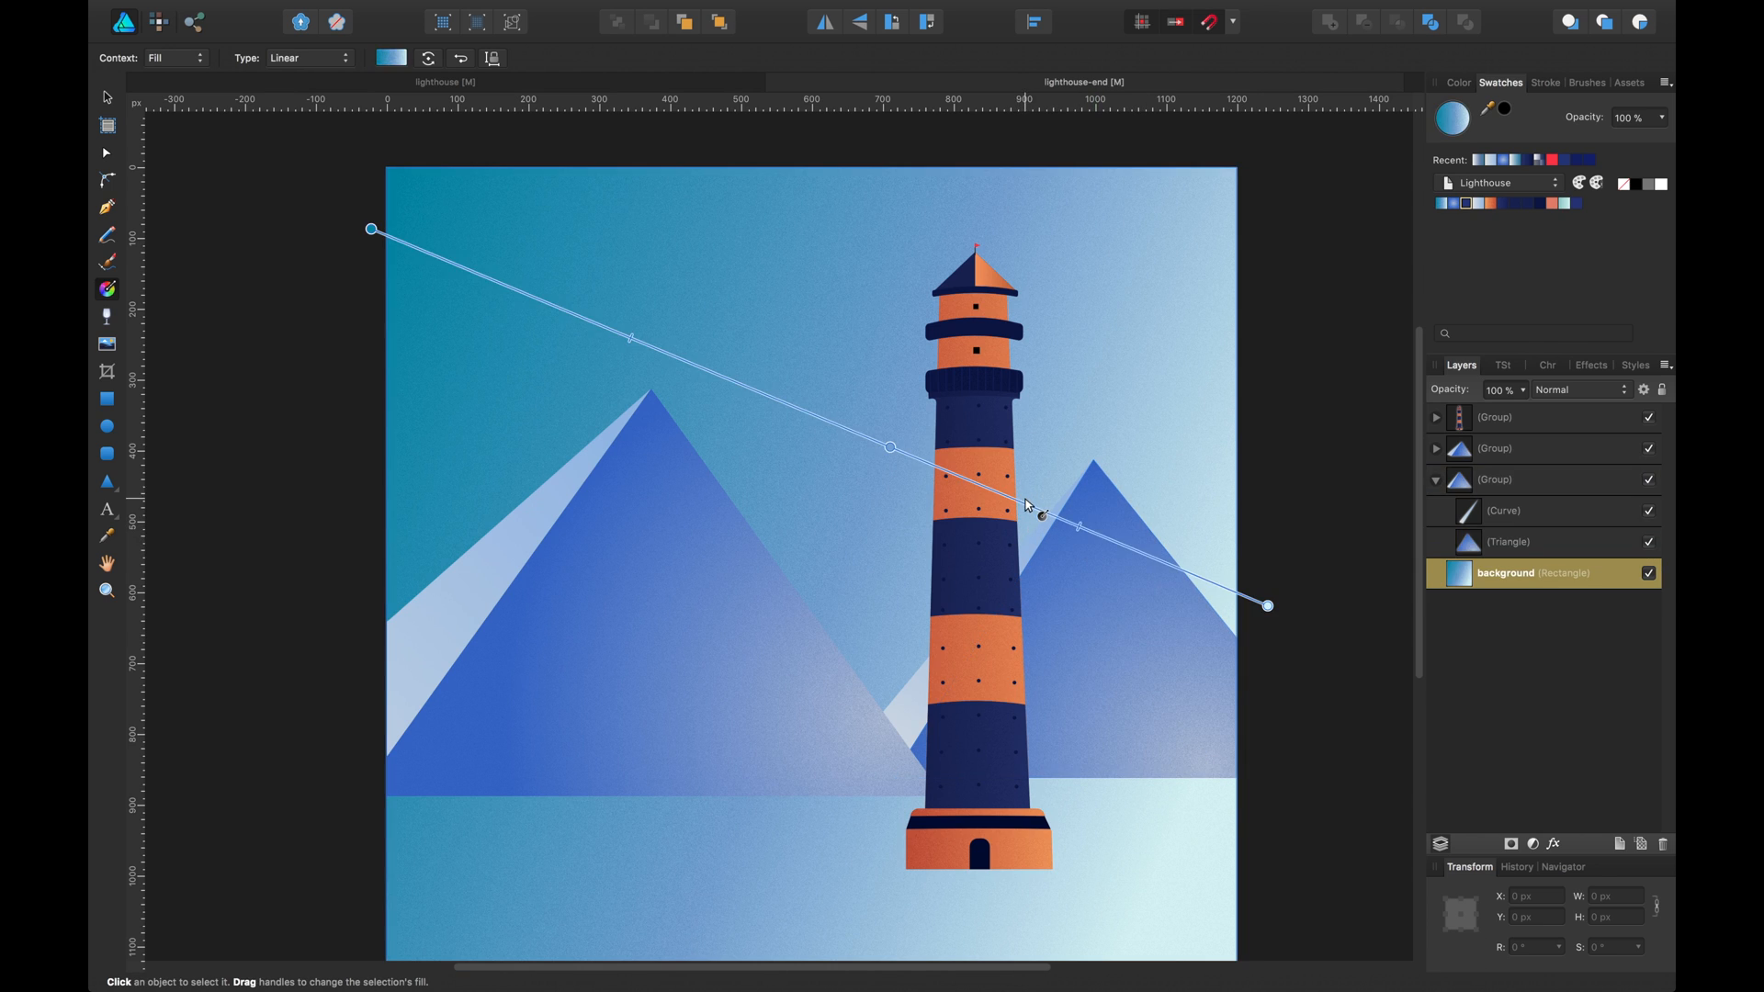
{"action": "left_click", "coordinate": [1194, 602]}
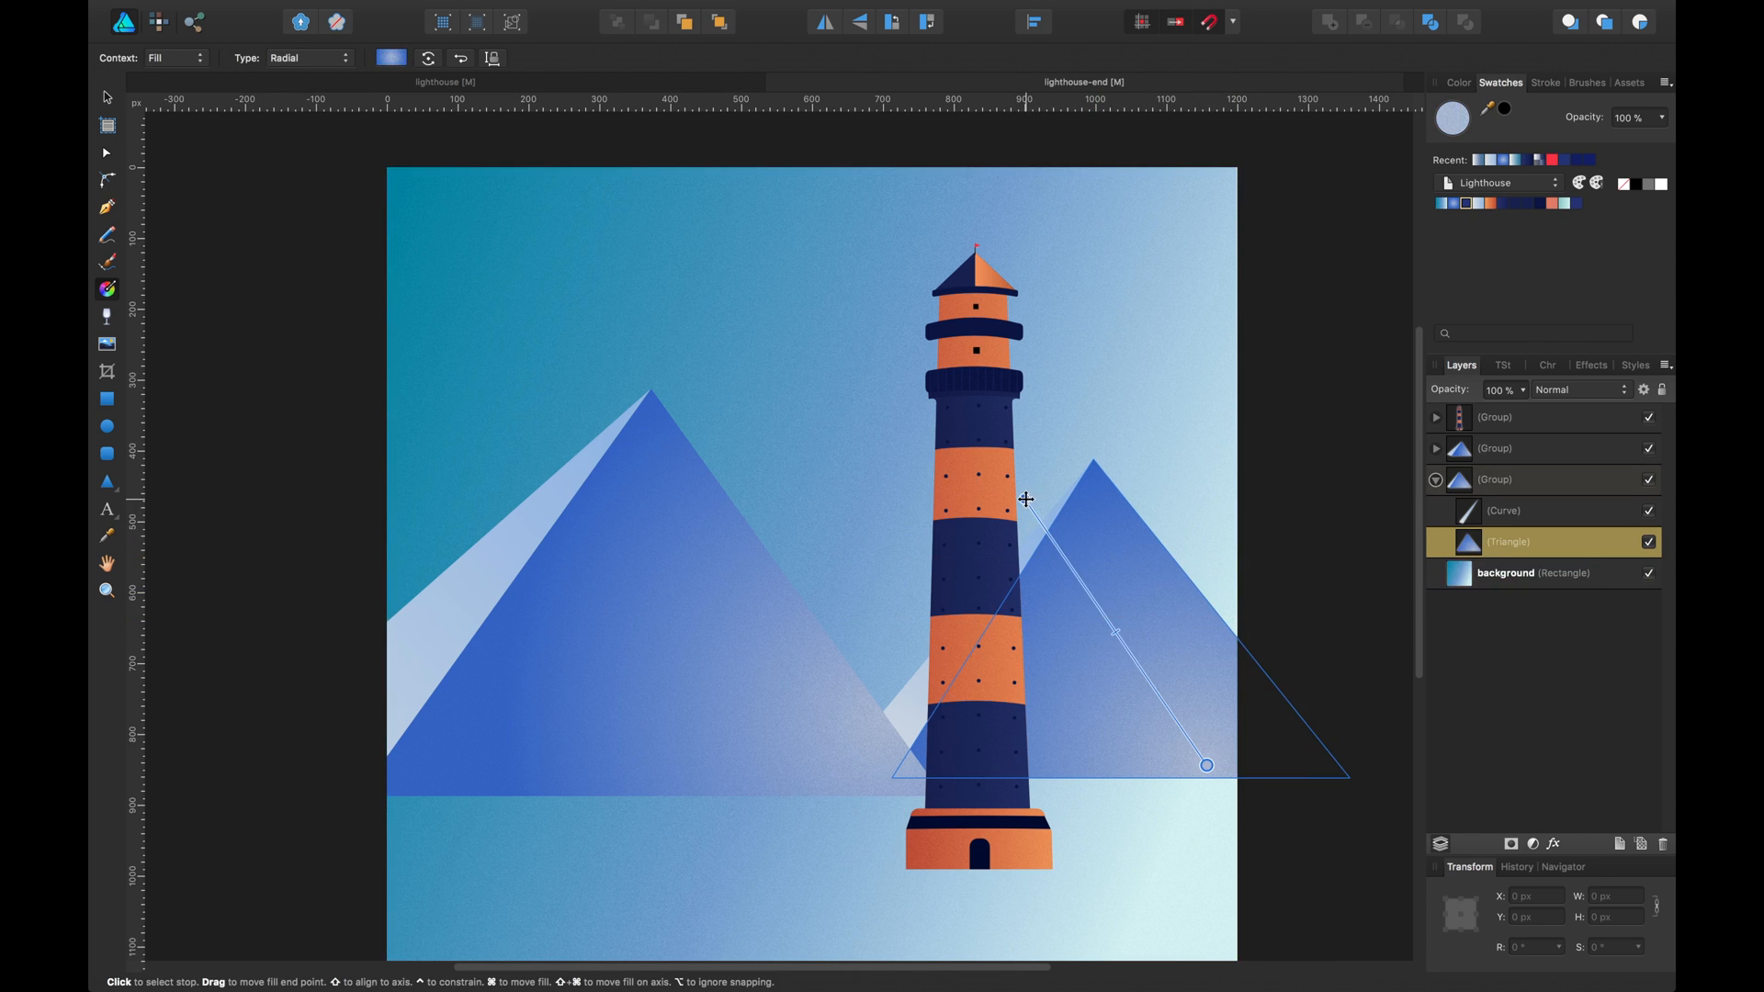
{"action": "left_click_drag", "start_coordinate": [1094, 487], "coordinate": [1113, 472]}
{"action": "key", "text": "v"}
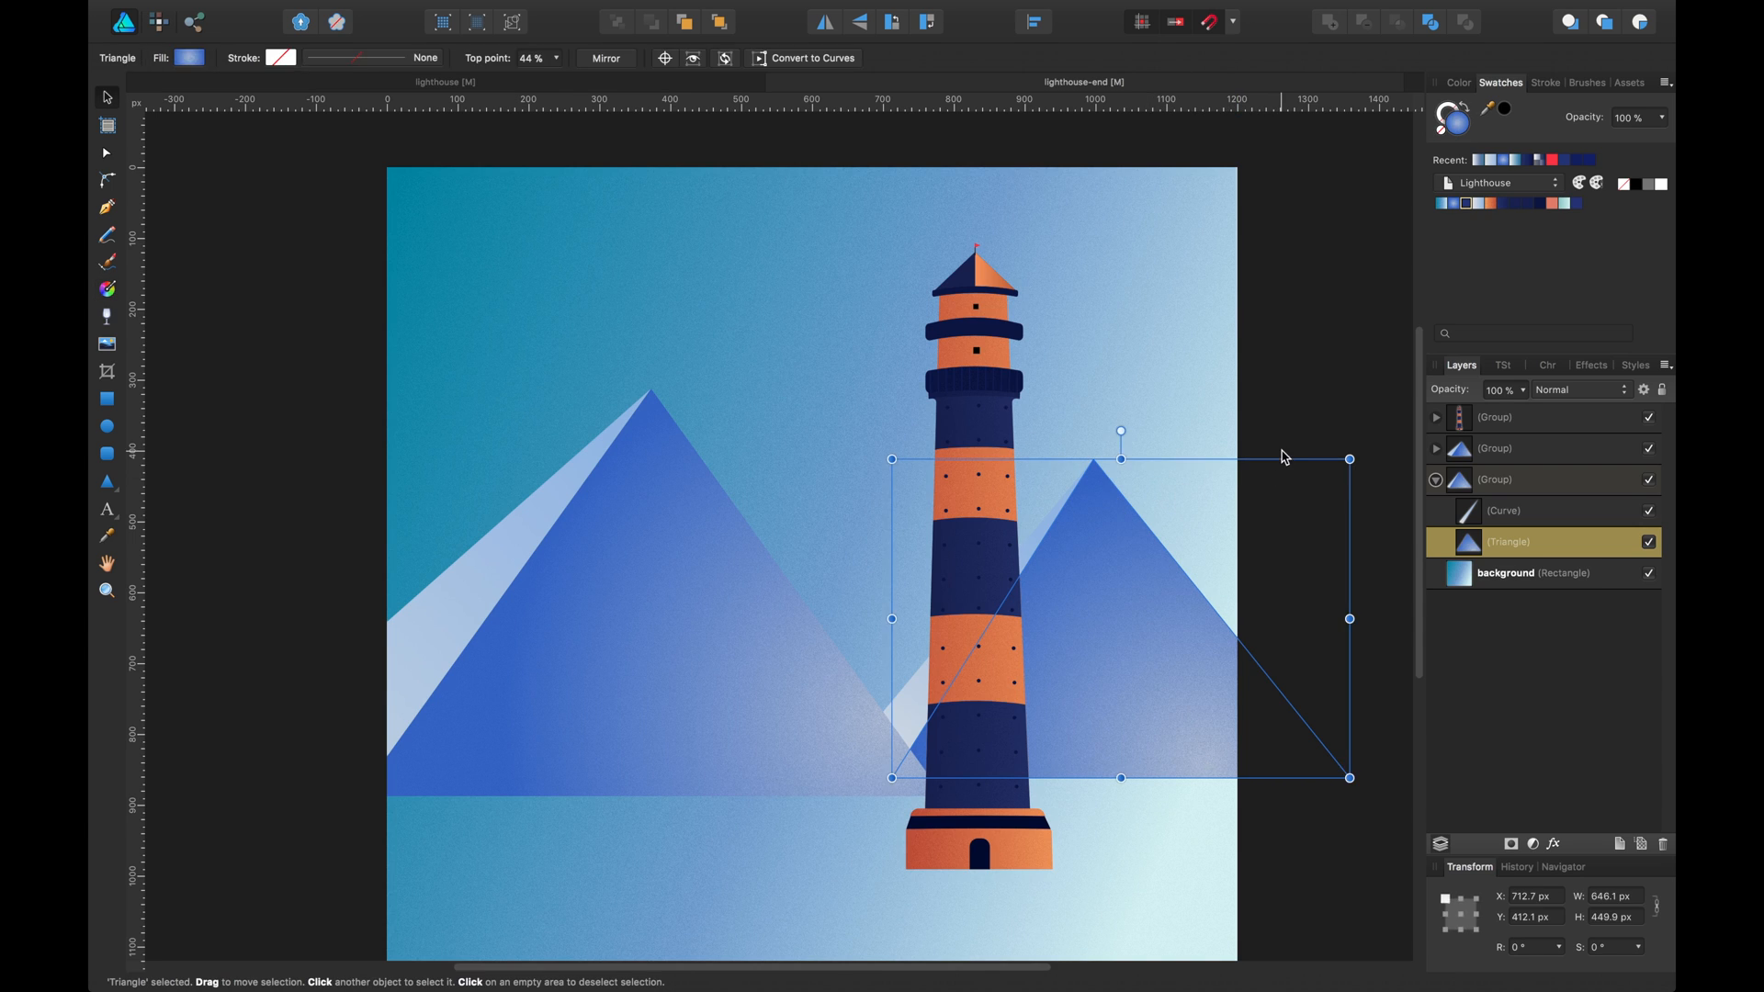
{"action": "left_click", "coordinate": [1281, 421]}
{"action": "key", "text": "space"}
{"action": "left_click_drag", "start_coordinate": [1274, 378], "coordinate": [1287, 380]}
Duplicate the right mountain group toward the lower right and widen the copy's pale side face by moving its outer base node outward
{"action": "left_click", "coordinate": [1159, 571]}
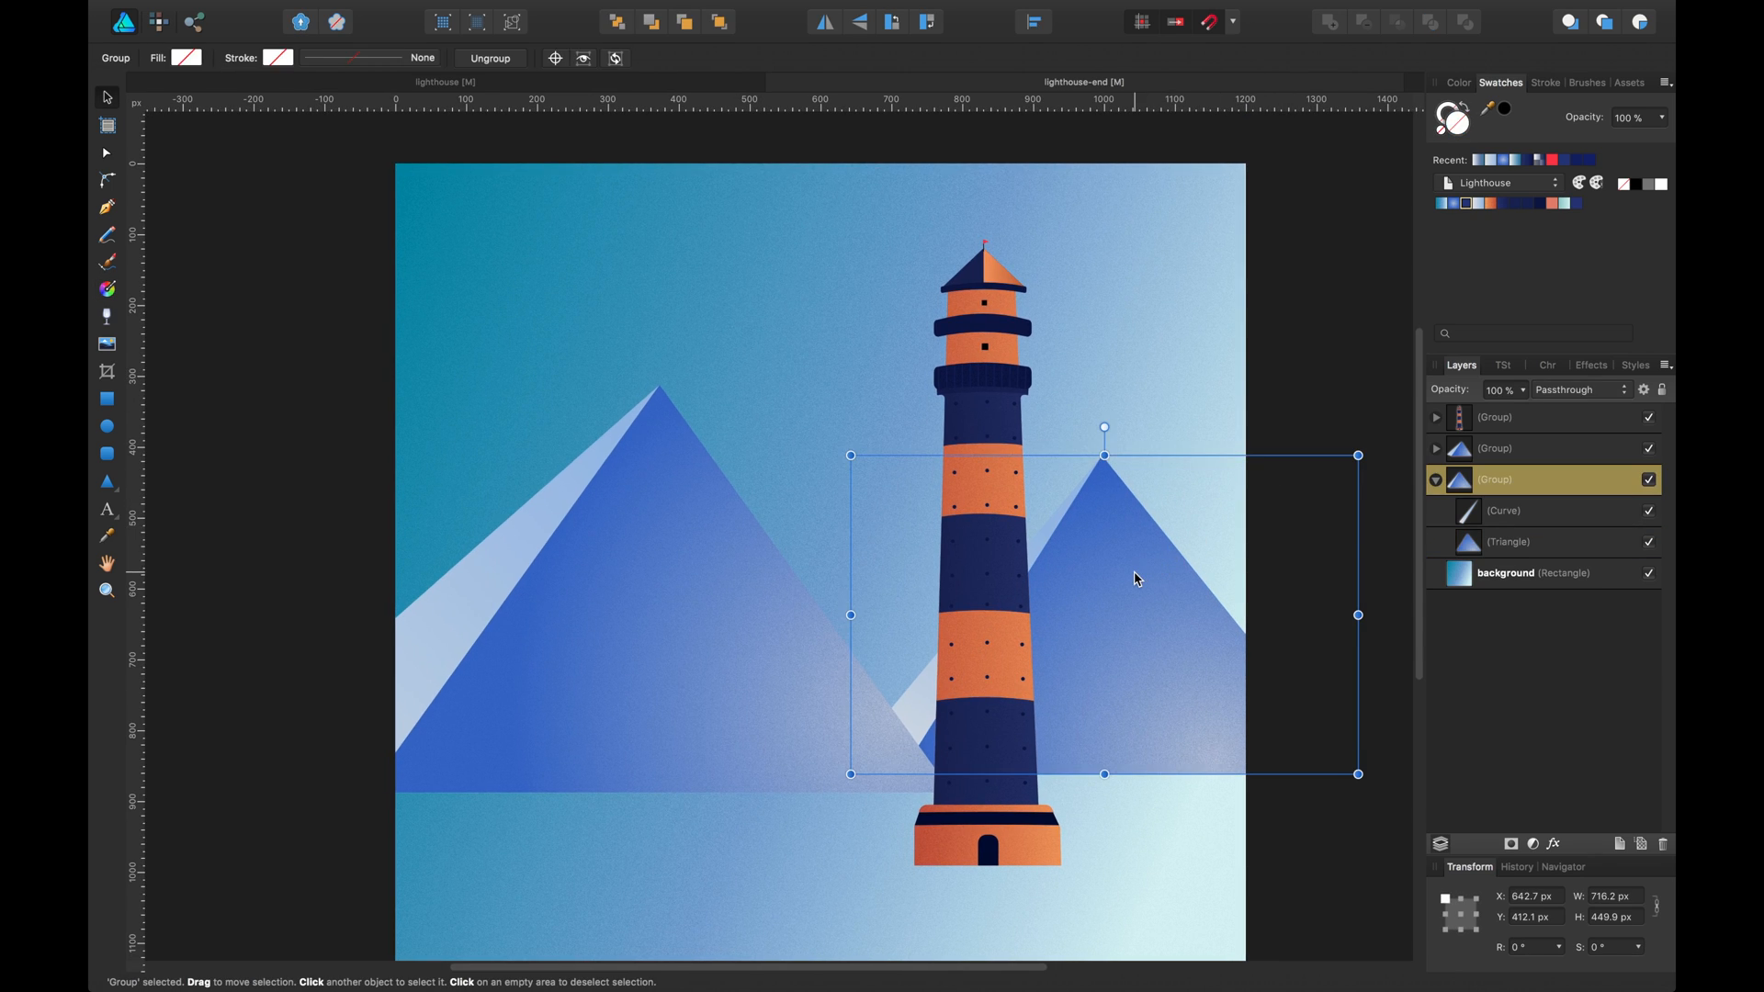
{"action": "left_click_drag", "start_coordinate": [1137, 579], "coordinate": [1359, 666], "text": "alt"}
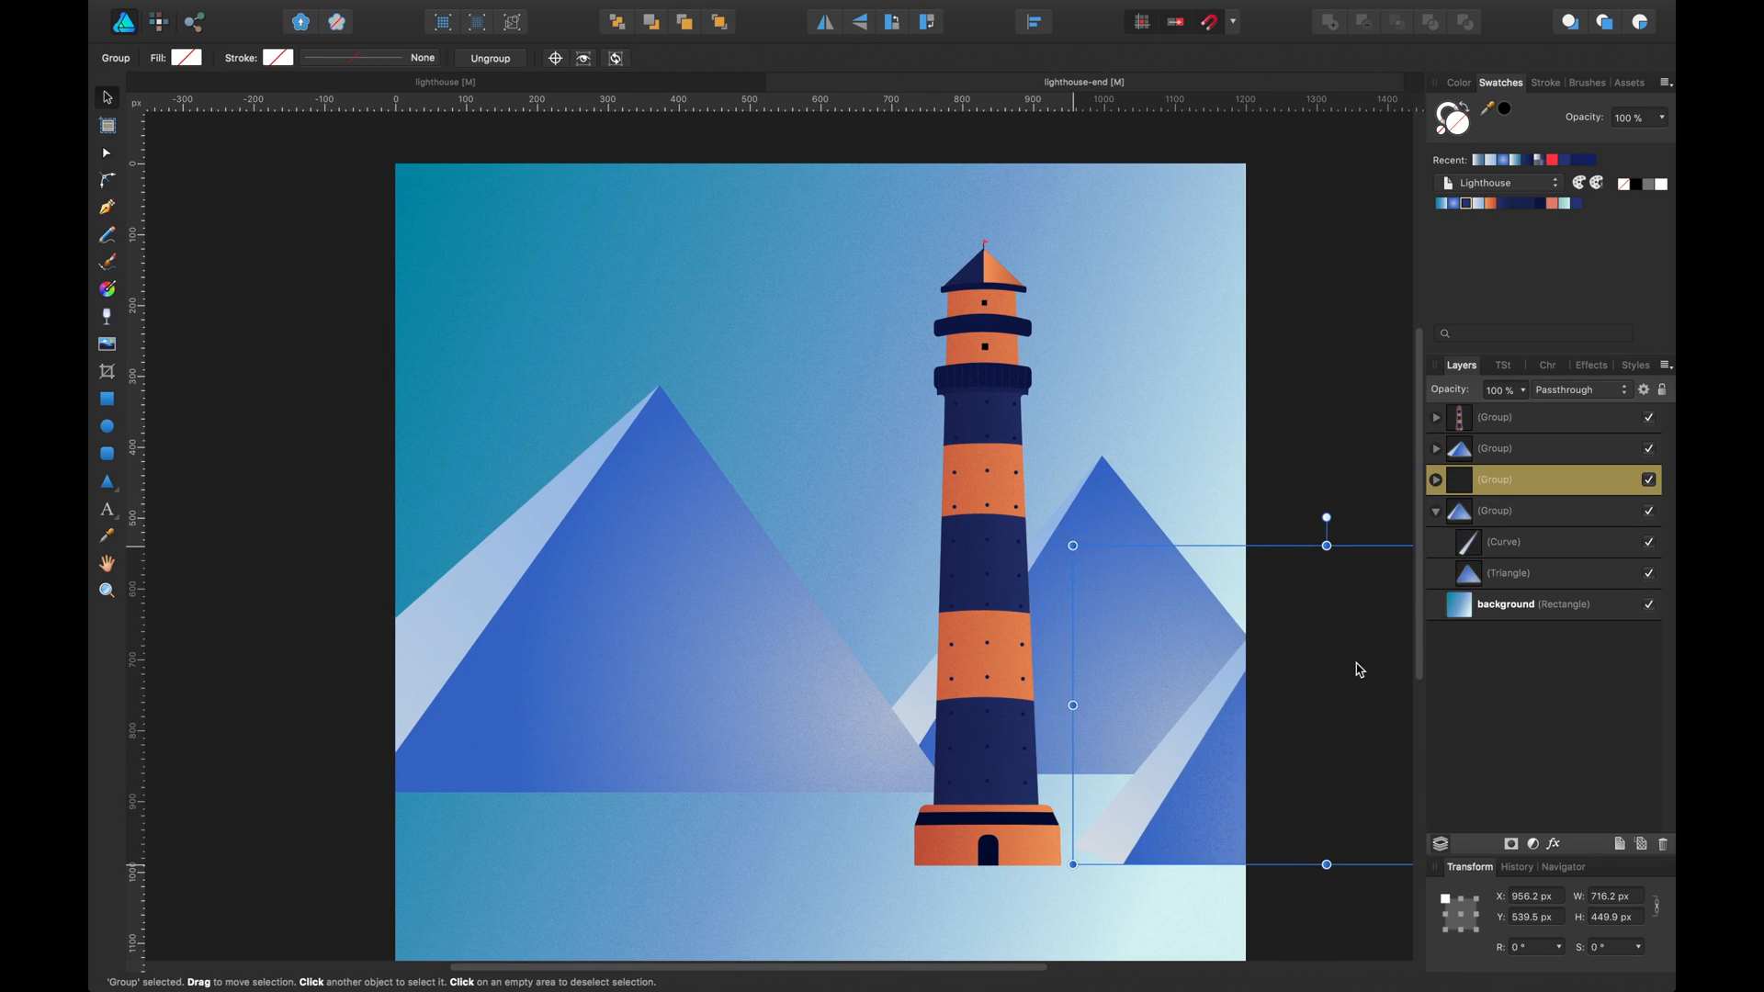
{"action": "double_click", "coordinate": [1162, 819]}
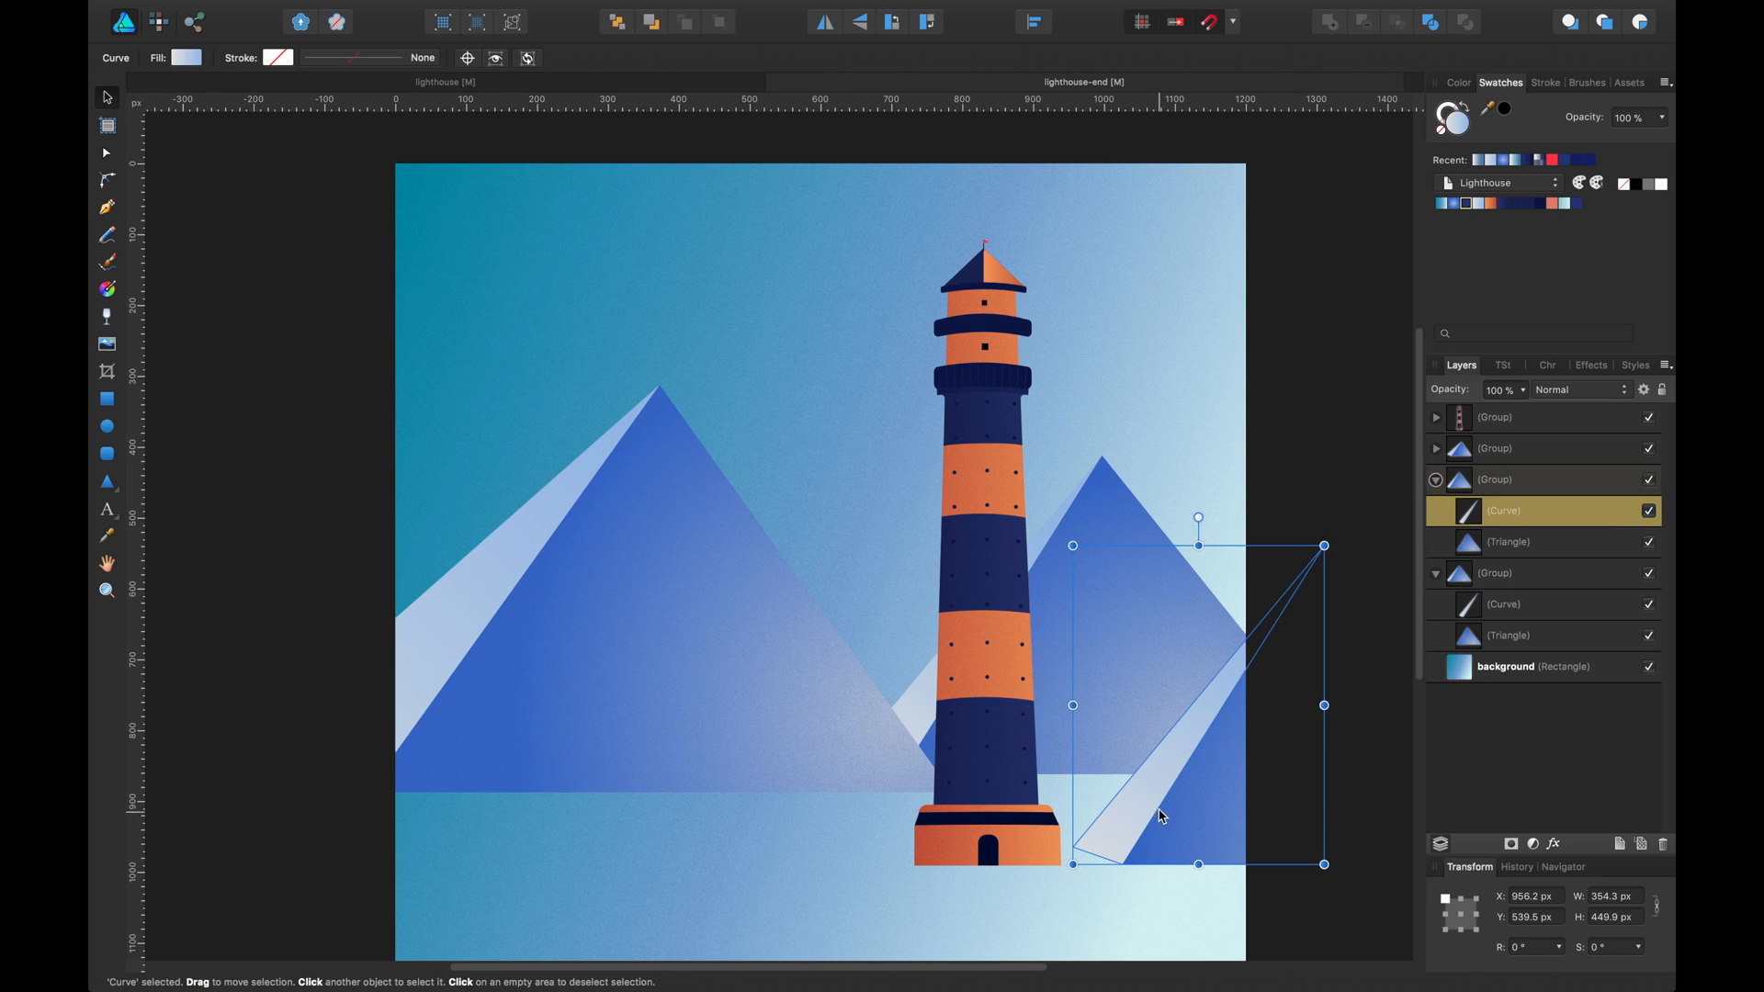
{"action": "key", "text": "a"}
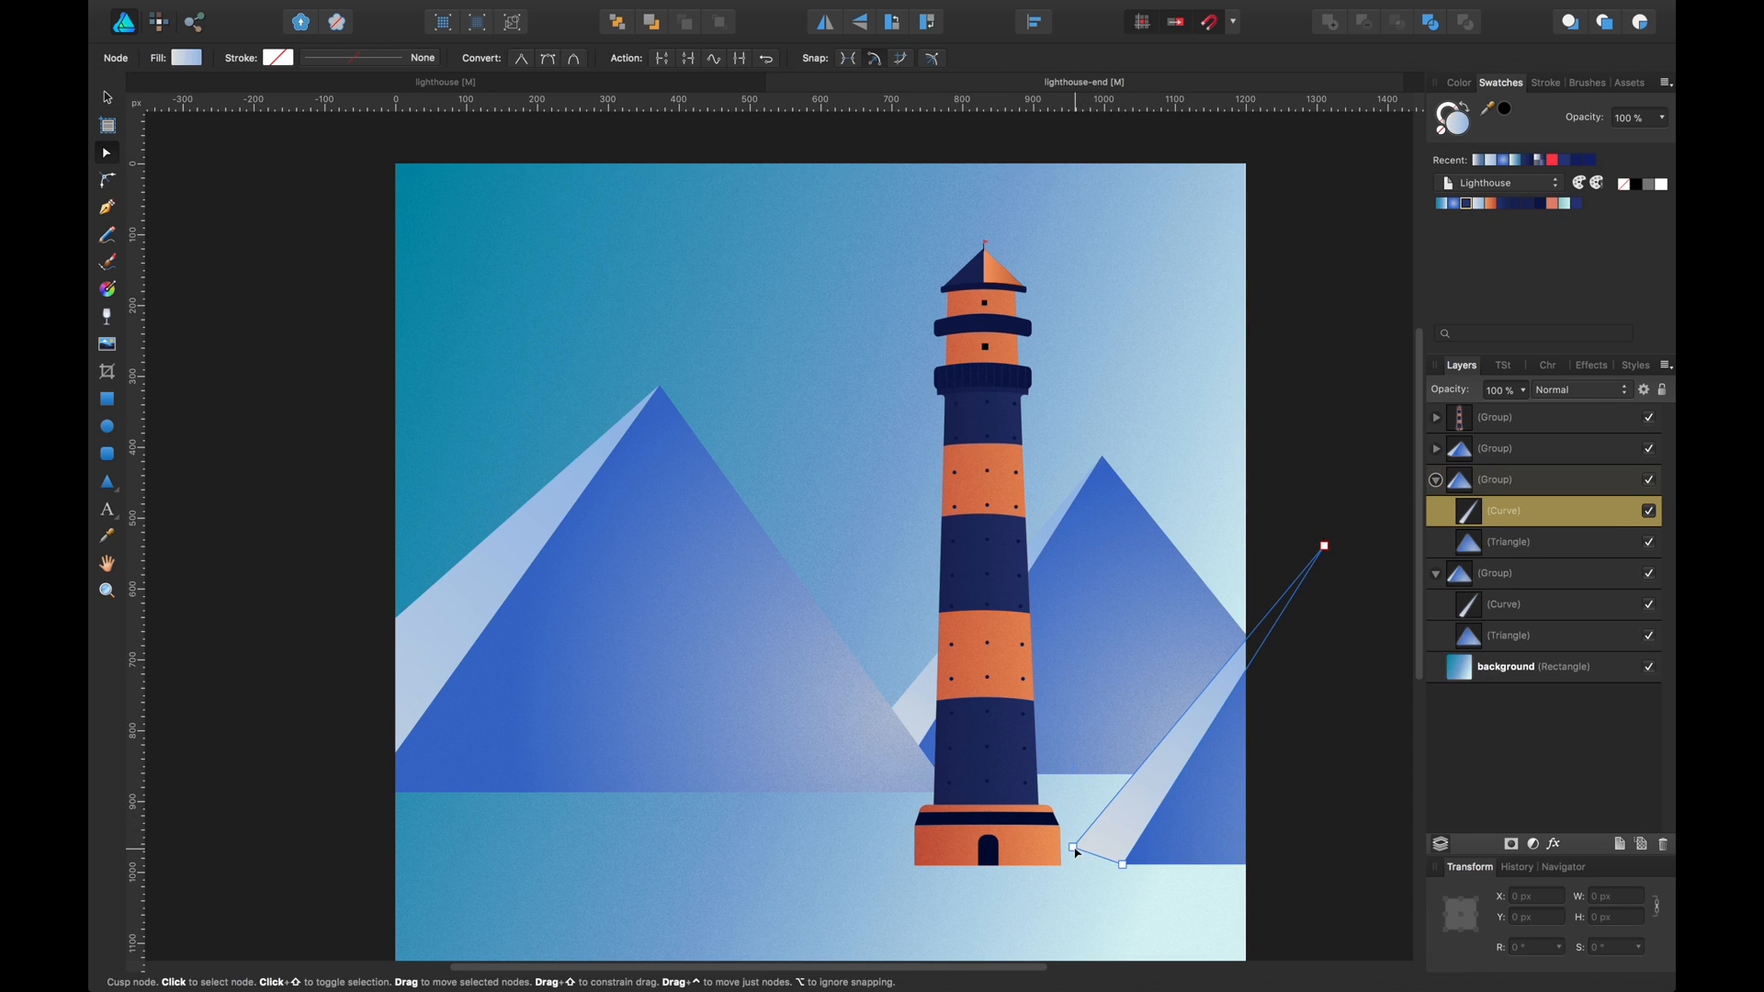
{"action": "left_click_drag", "start_coordinate": [1073, 848], "coordinate": [1016, 827]}
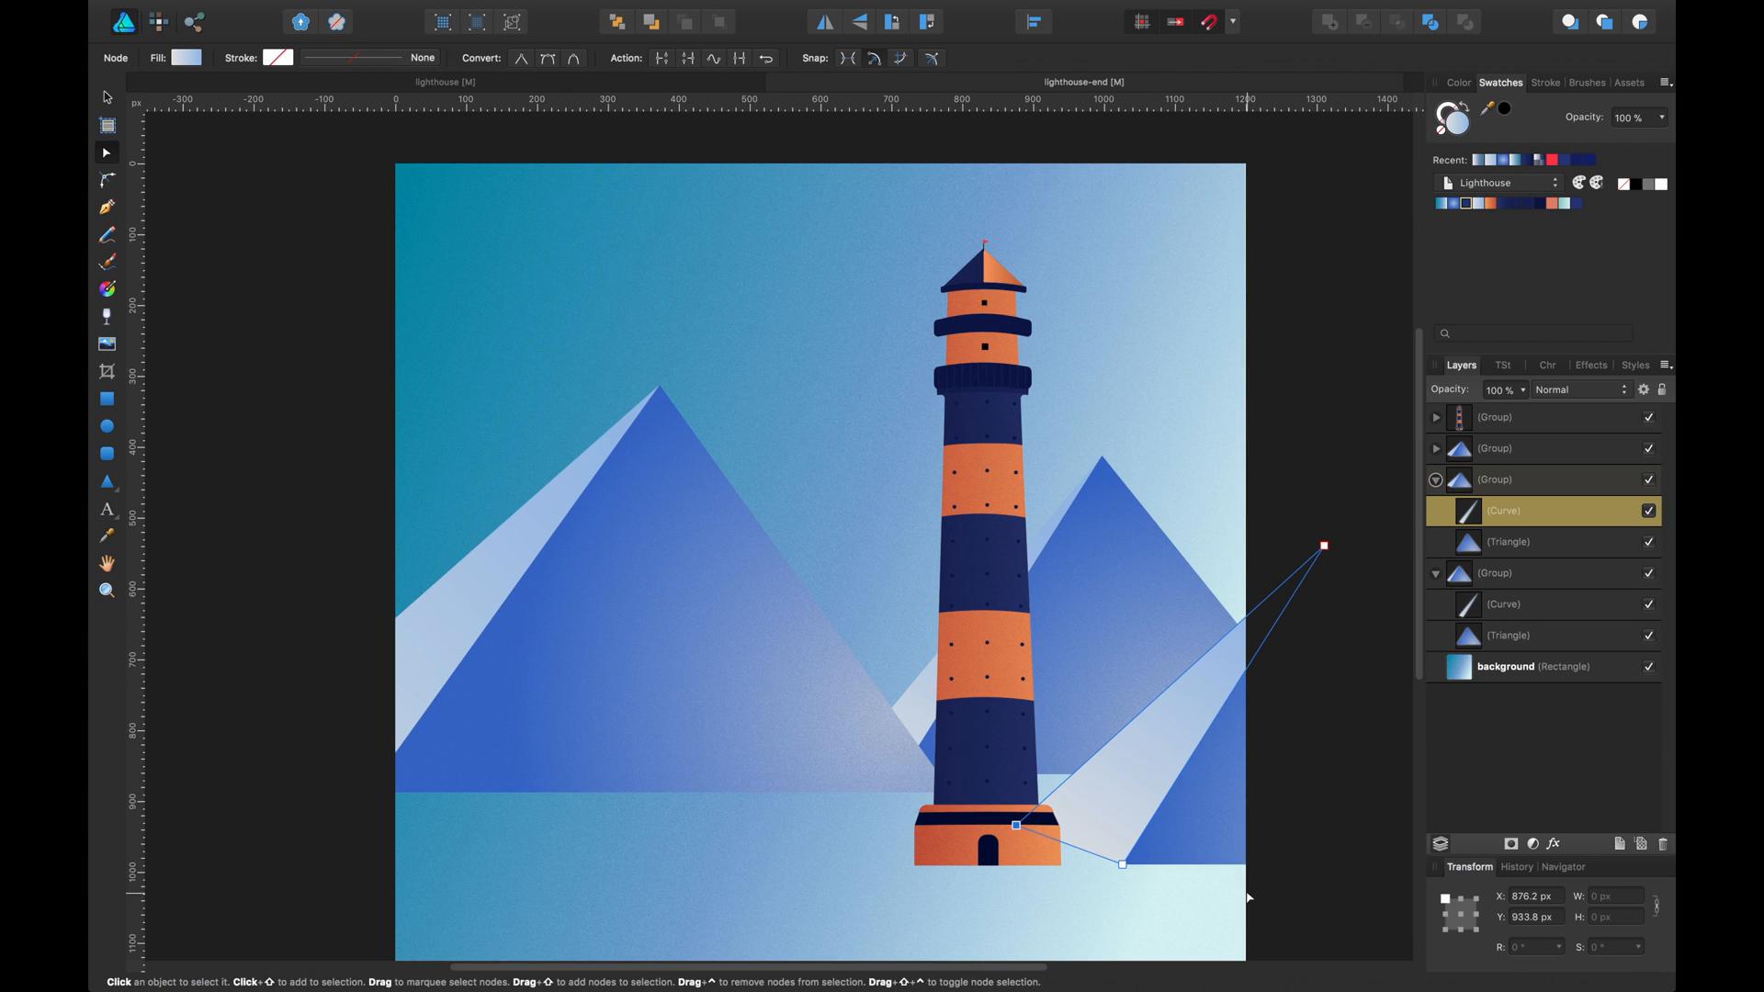
{"action": "left_click", "coordinate": [1250, 864]}
{"action": "left_click", "coordinate": [1227, 826]}
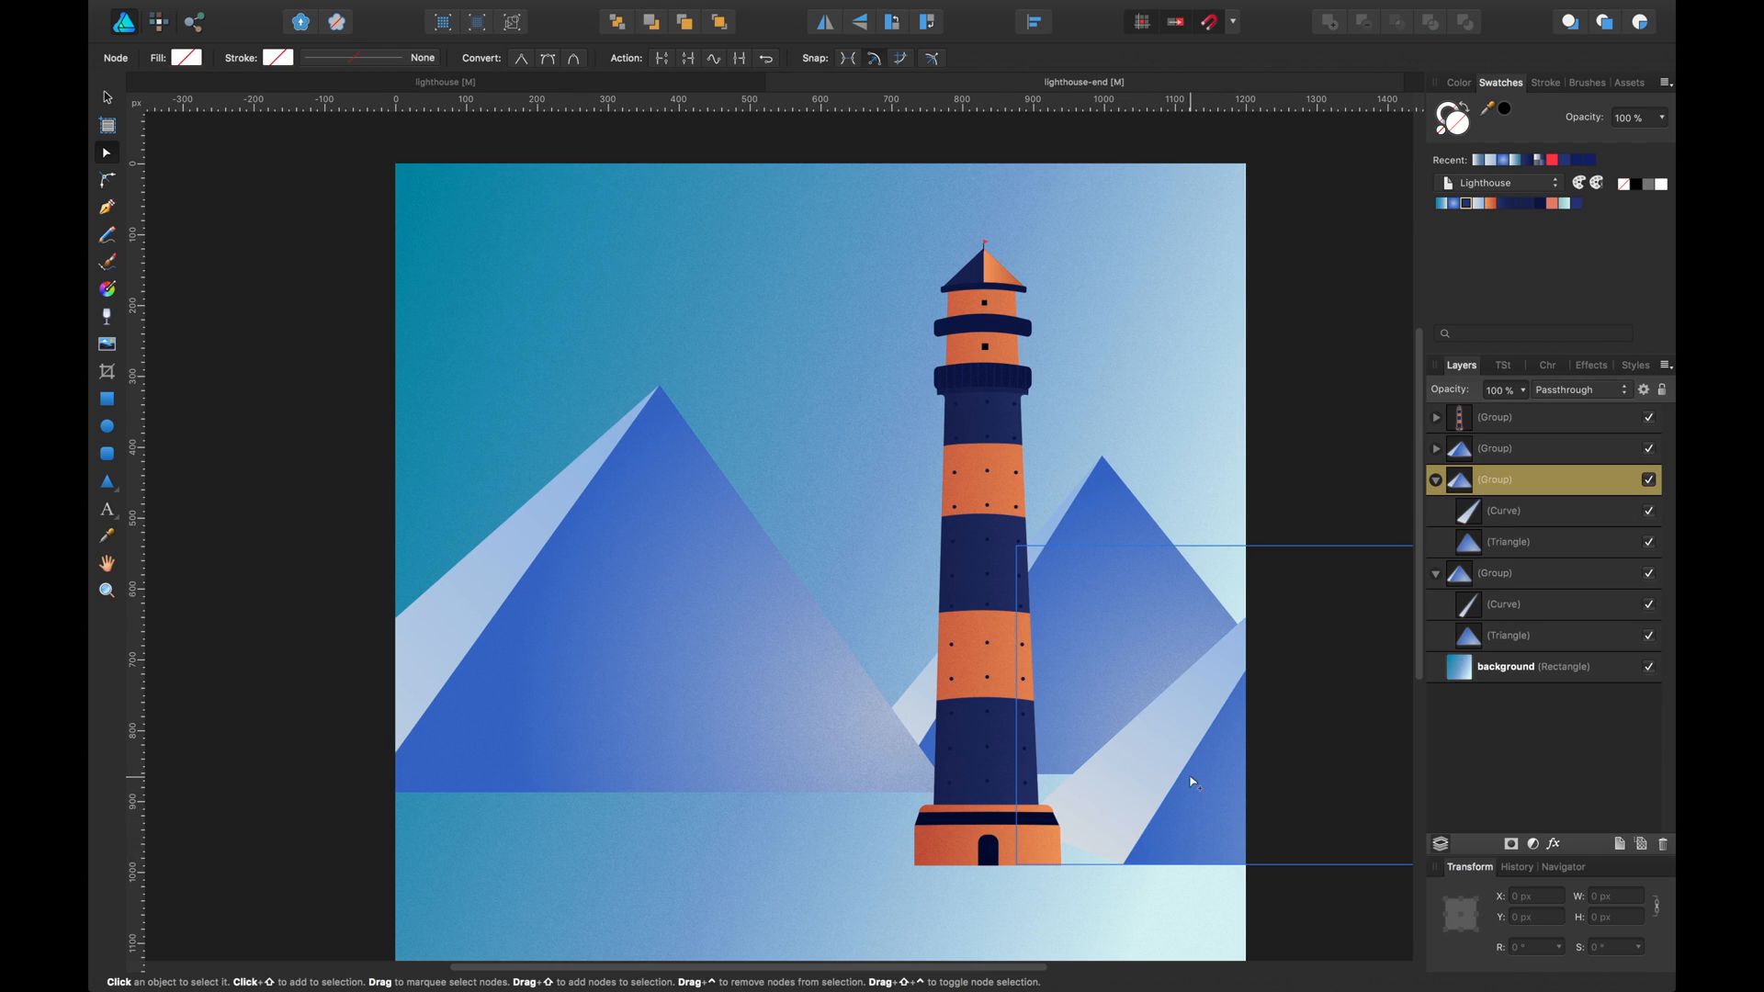
Enlarge the duplicated mountain group to about 854 × 477 px and shift it right to about X 916 px
{"action": "key", "text": "v"}
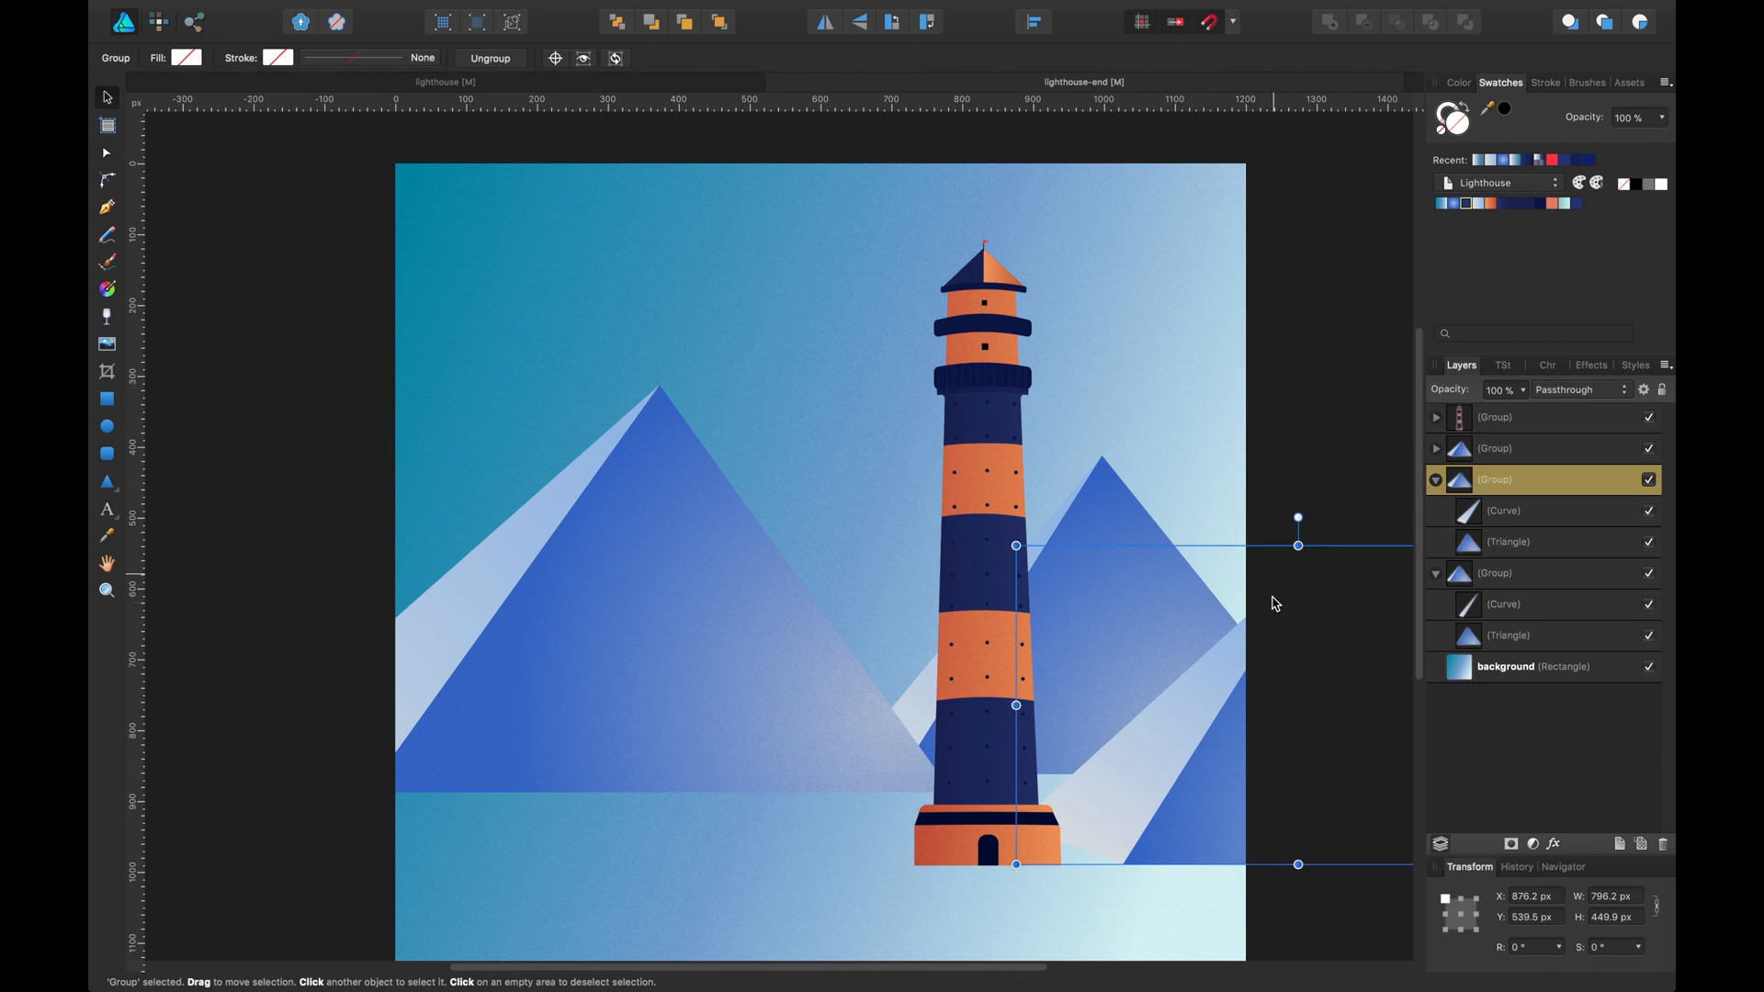
{"action": "left_click_drag", "start_coordinate": [1273, 588], "coordinate": [1150, 614]}
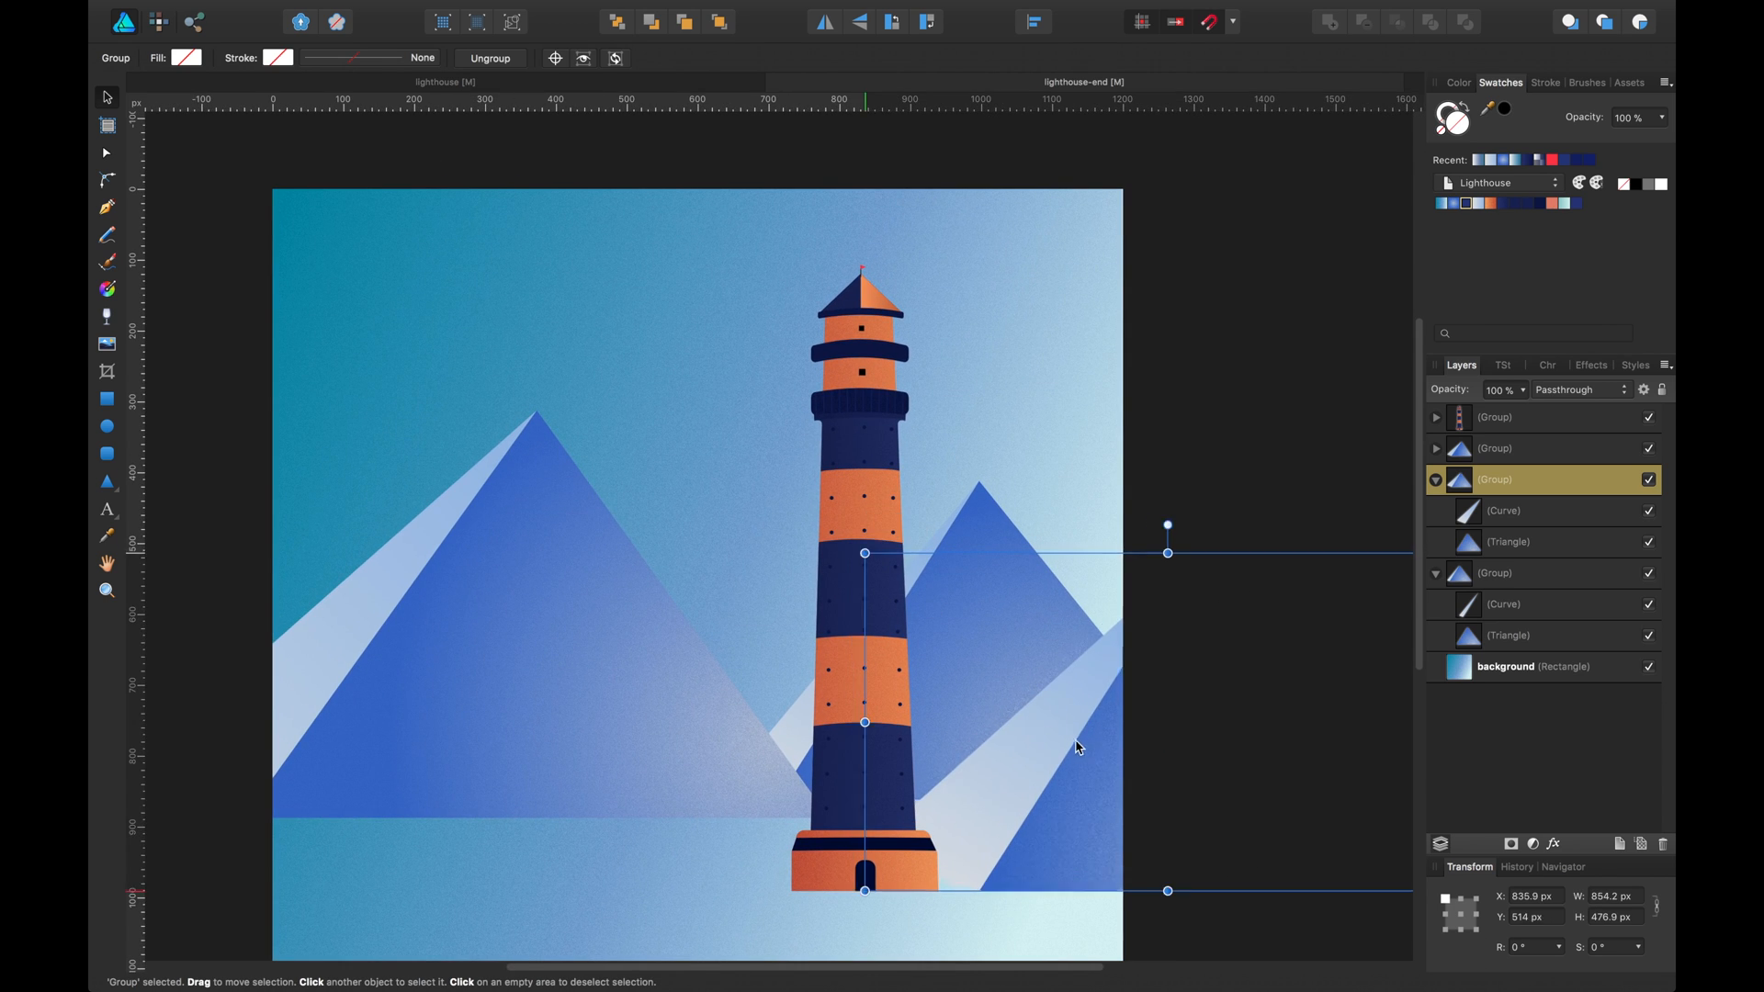
{"action": "left_click_drag", "start_coordinate": [1016, 807], "coordinate": [1244, 650]}
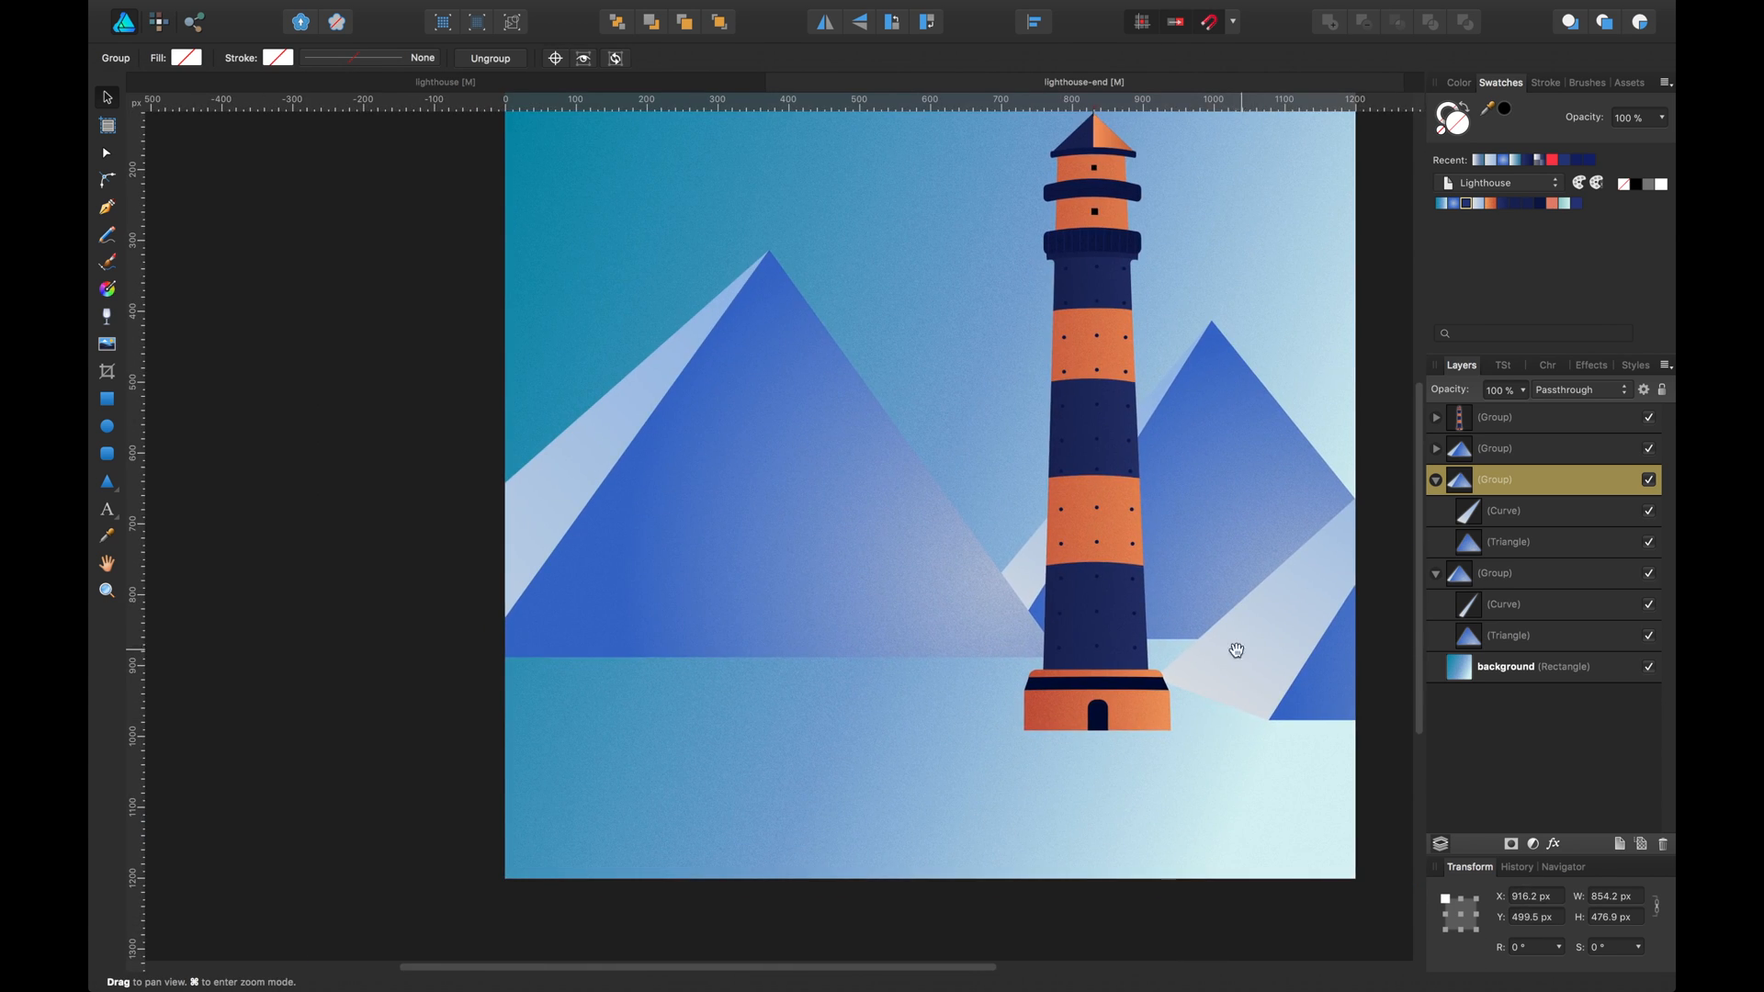
Shorten the rear right mountain group from its peak to about 399 px high, keeping its base in place
{"action": "left_click", "coordinate": [1105, 650]}
{"action": "left_click_drag", "start_coordinate": [1105, 651], "coordinate": [1064, 747]}
{"action": "left_click", "coordinate": [1217, 578]}
{"action": "left_click", "coordinate": [741, 496]}
{"action": "left_click", "coordinate": [759, 276]}
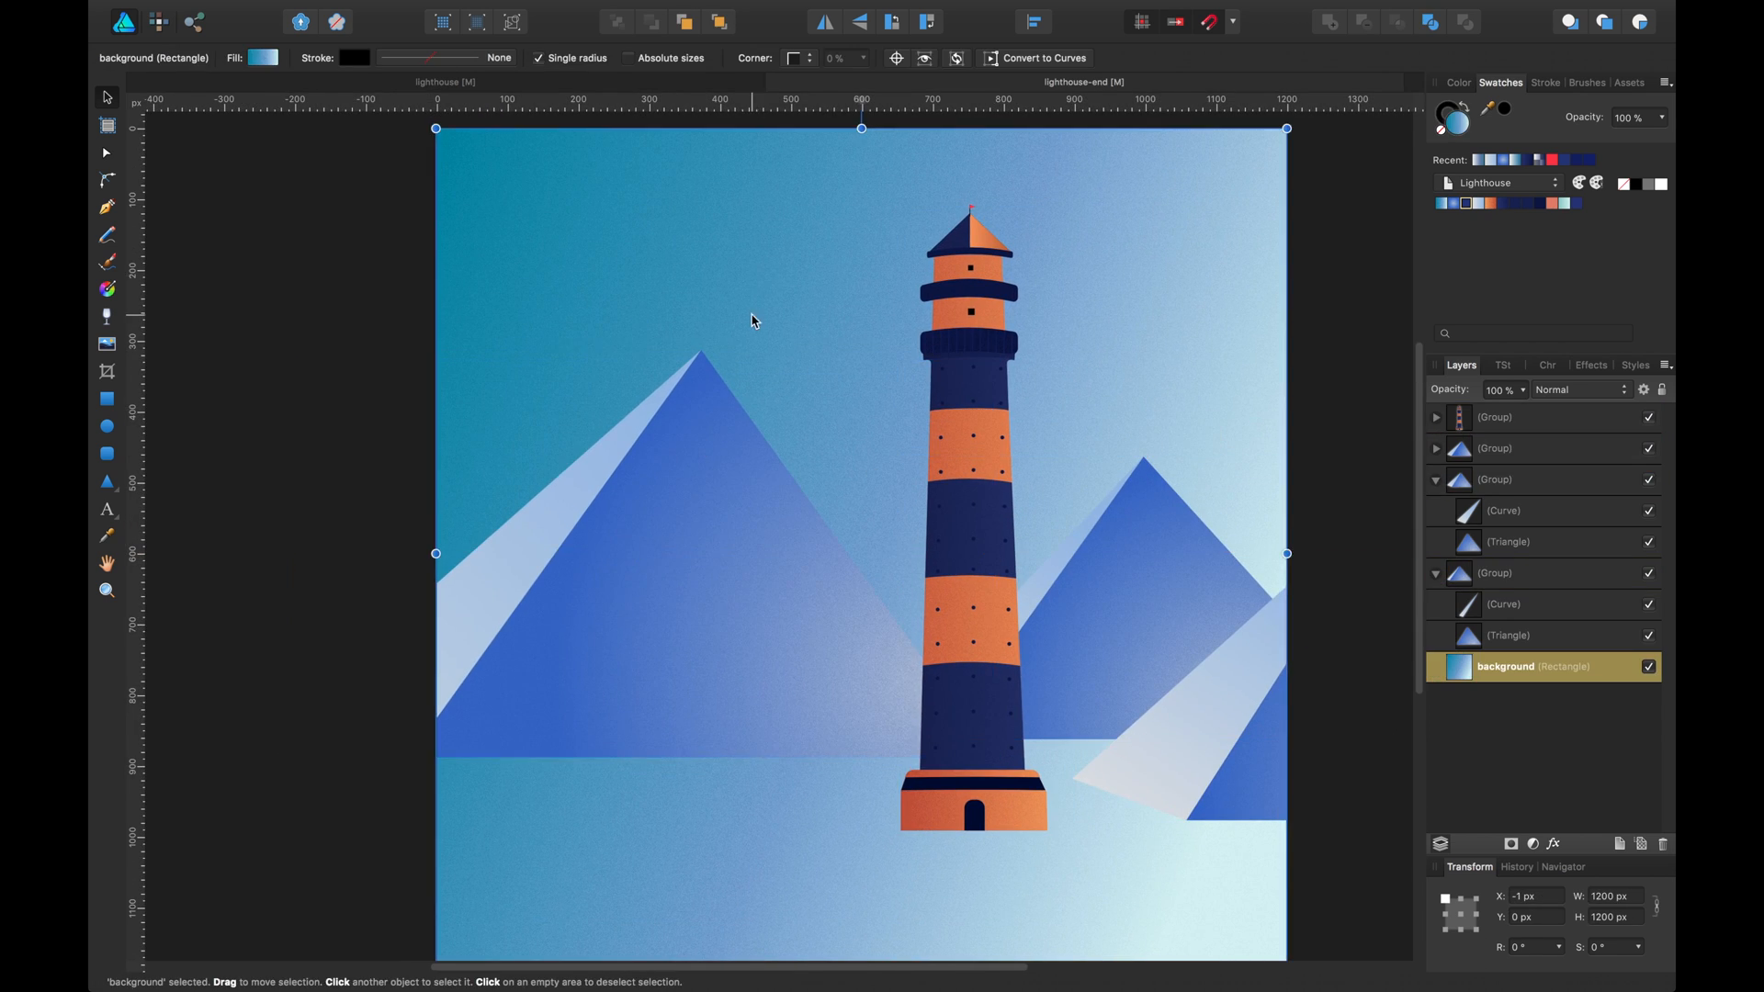
Redirect the left mountain triangle's radial gradient so it runs steeply from just below the peak to beneath the base near the lighthouse
{"action": "scroll", "coordinate": [735, 346], "scroll_direction": "up", "scroll_amount": 1}
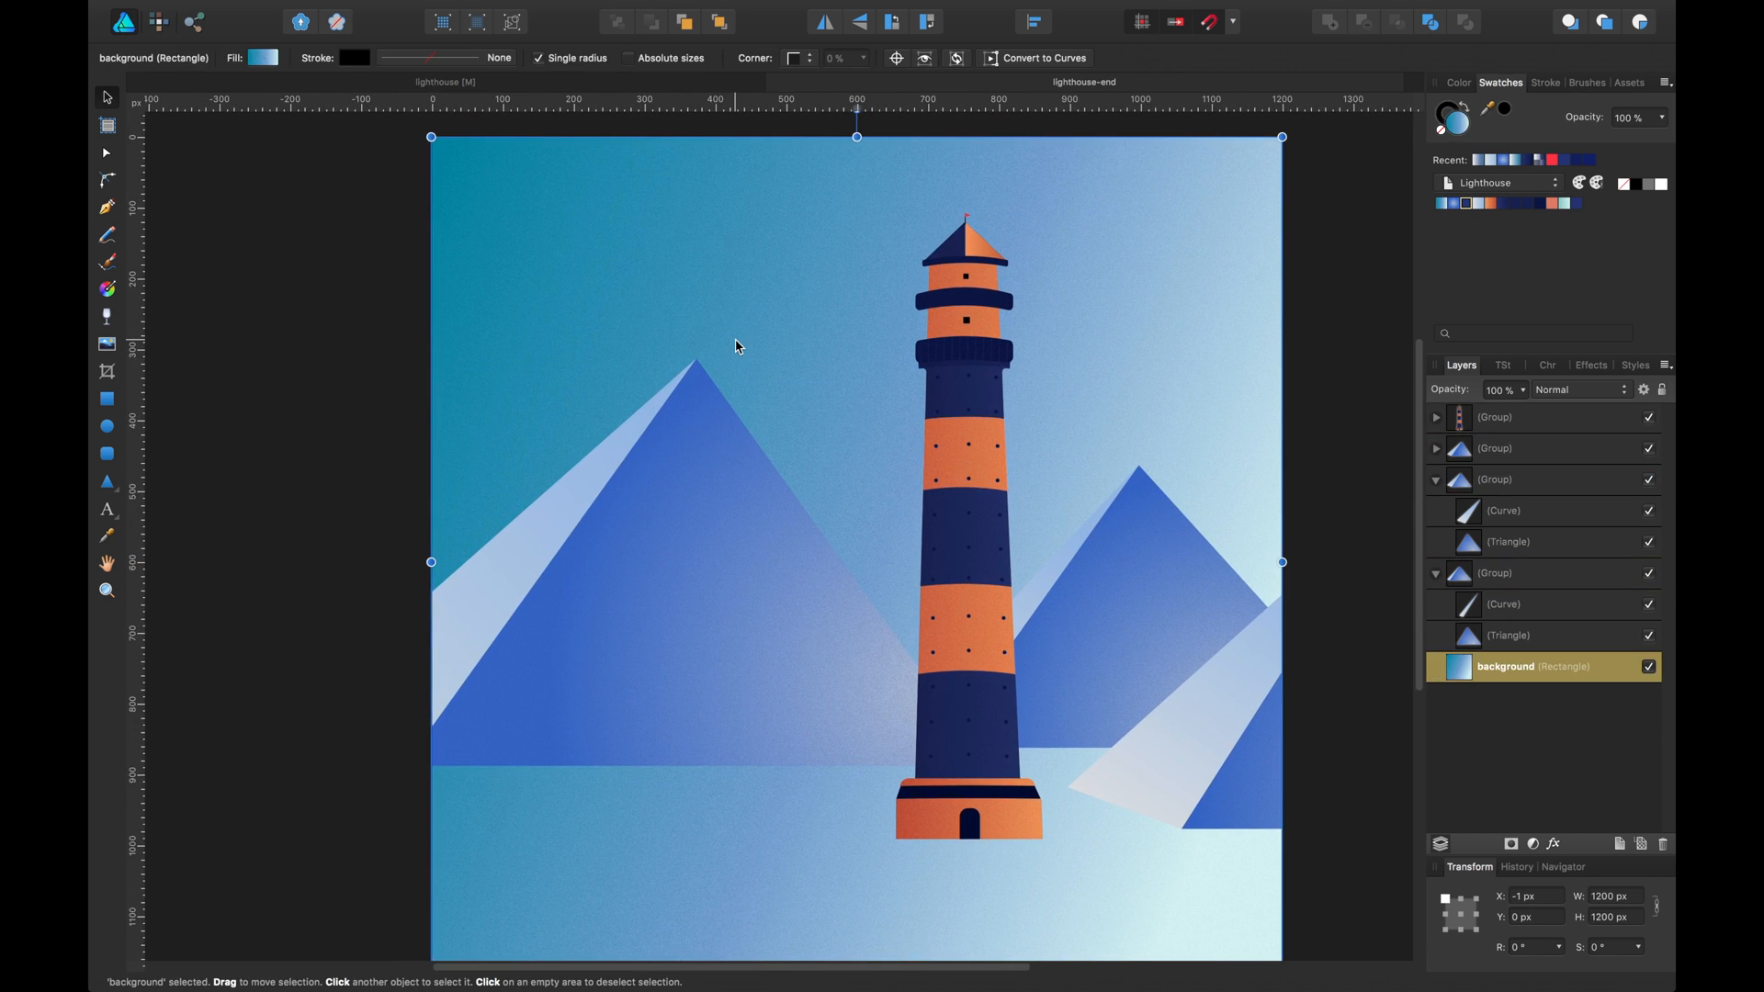
{"action": "double_click", "coordinate": [761, 585]}
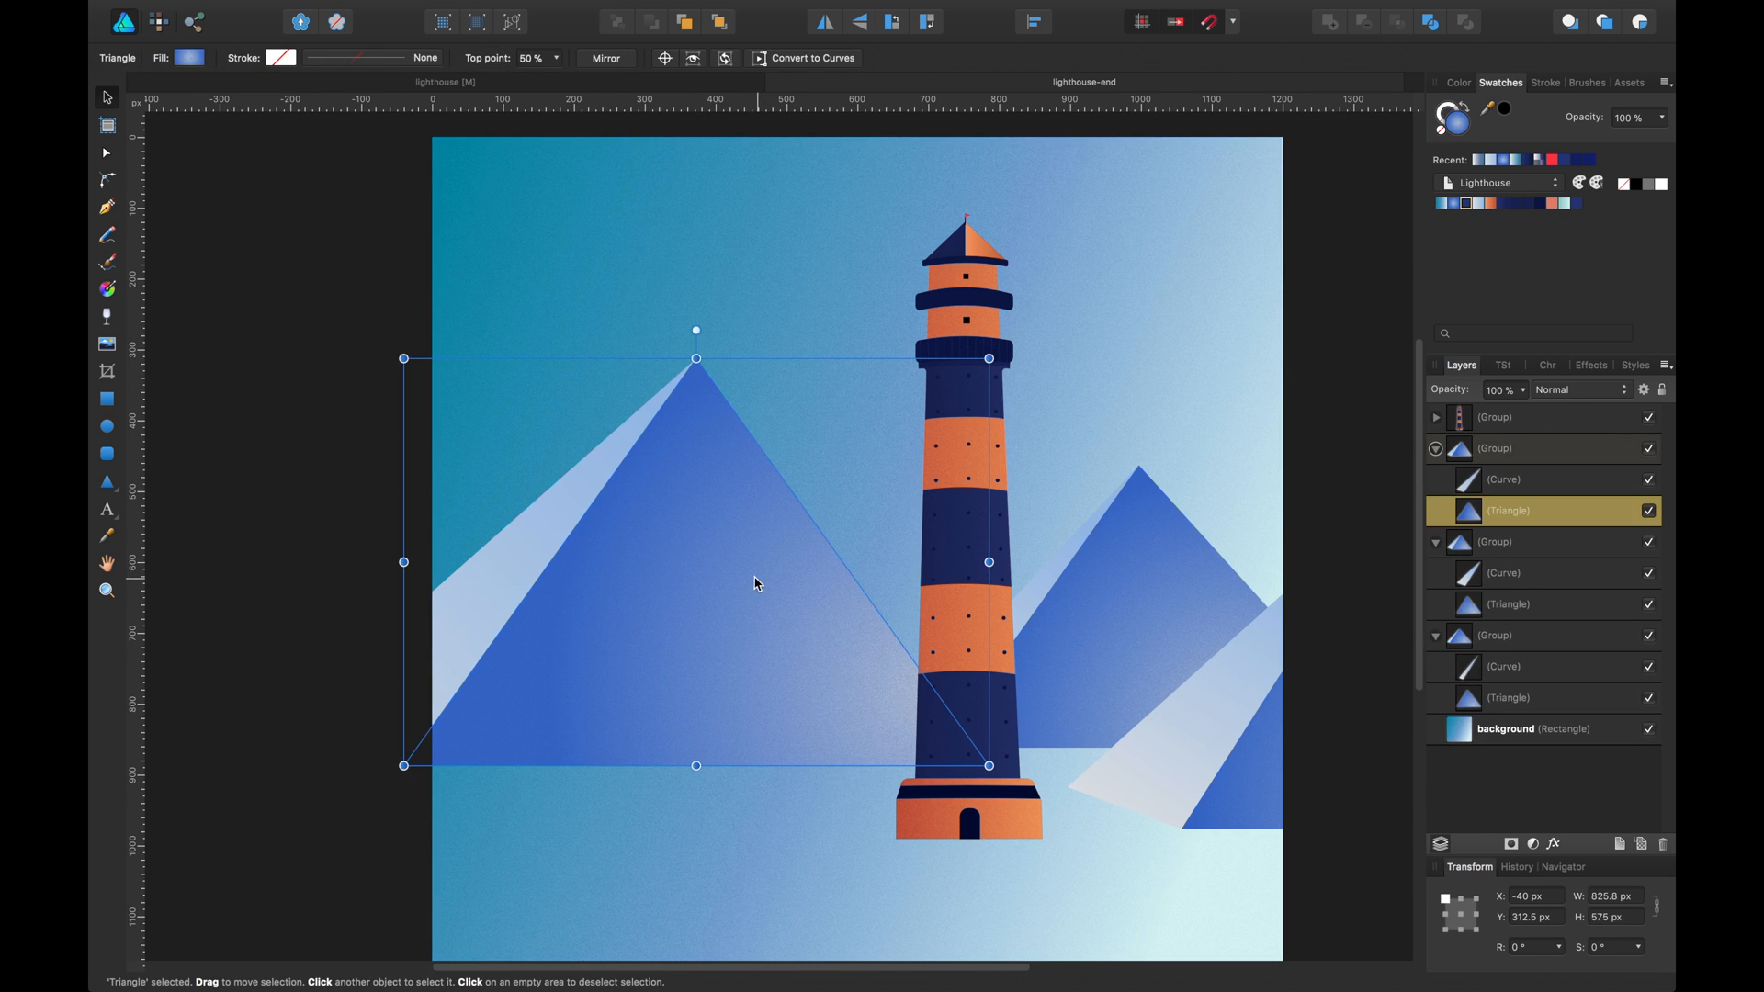
{"action": "left_click", "coordinate": [106, 291]}
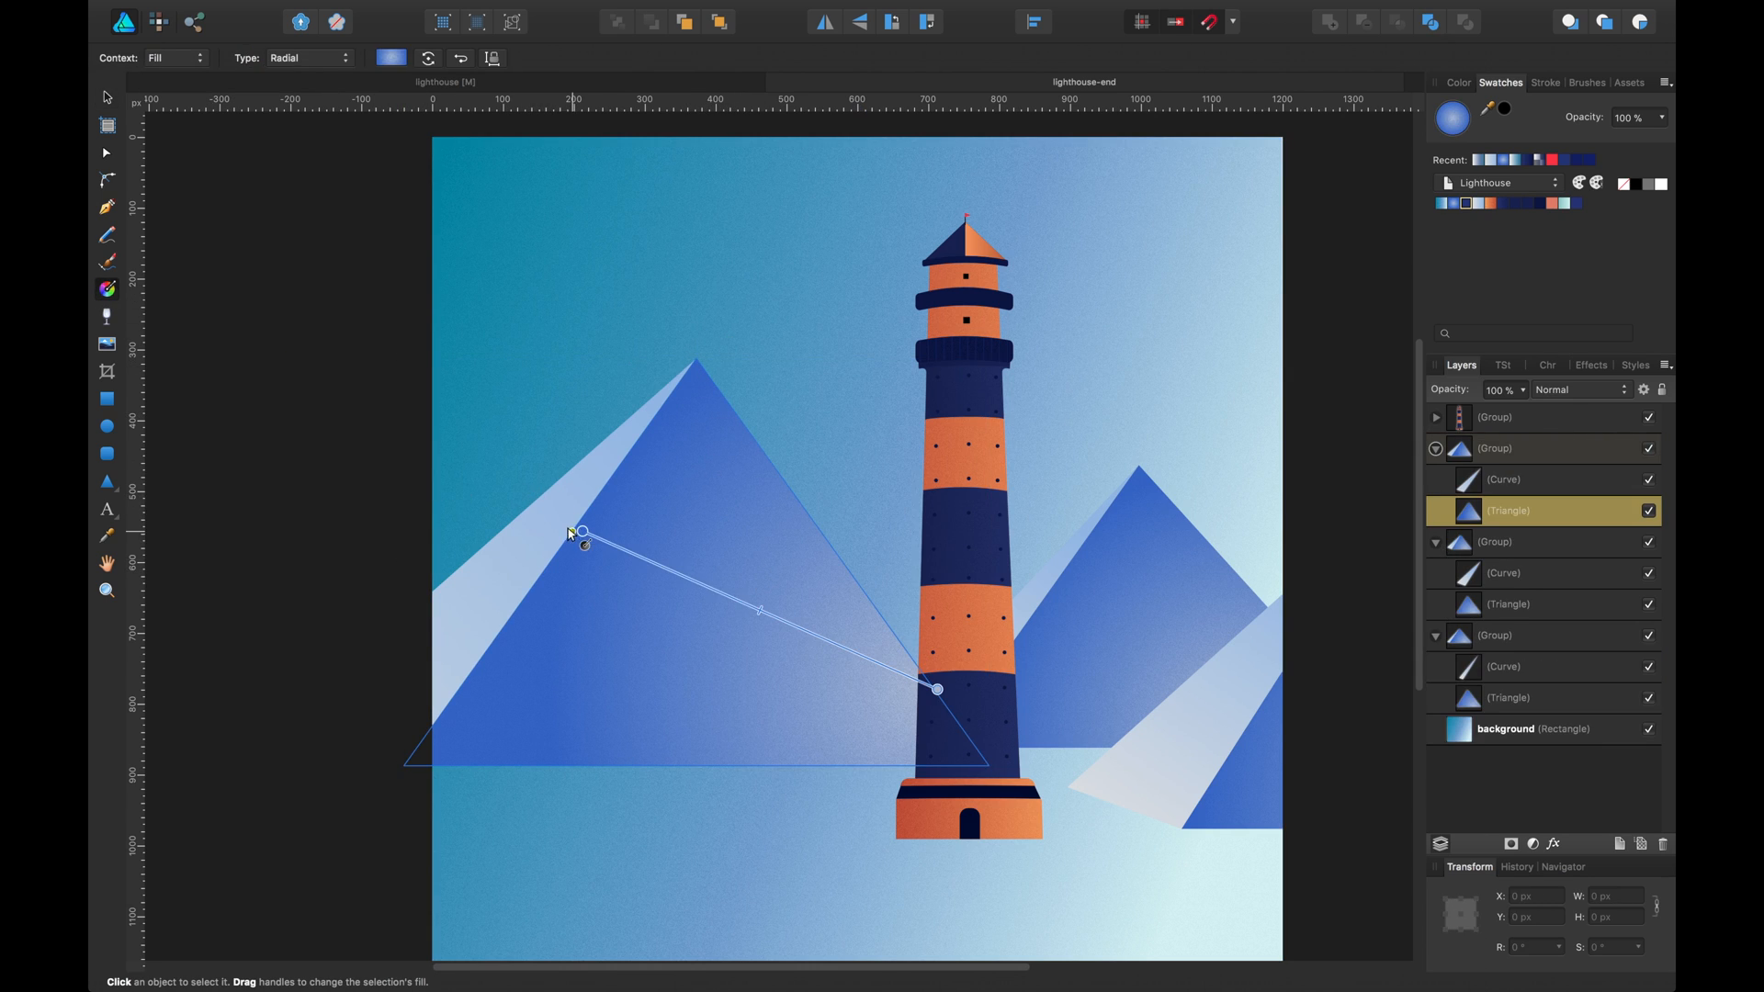
{"action": "left_click_drag", "start_coordinate": [583, 531], "coordinate": [696, 424]}
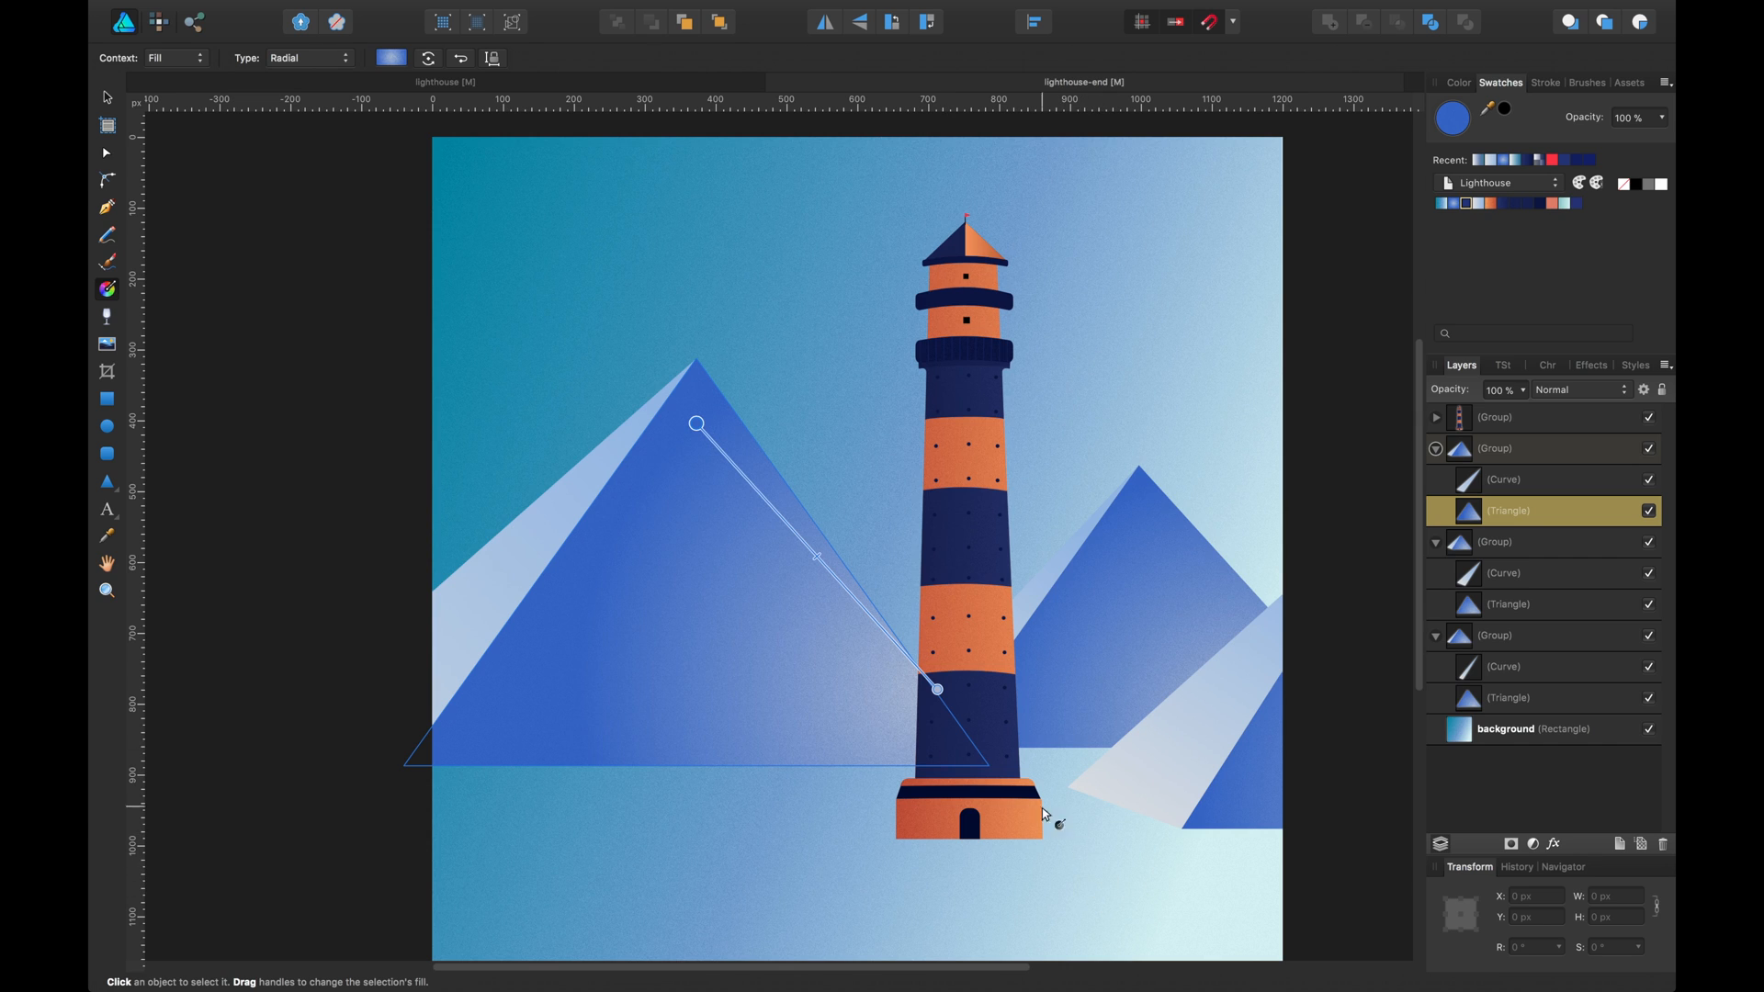
{"action": "left_click_drag", "start_coordinate": [934, 686], "coordinate": [814, 754]}
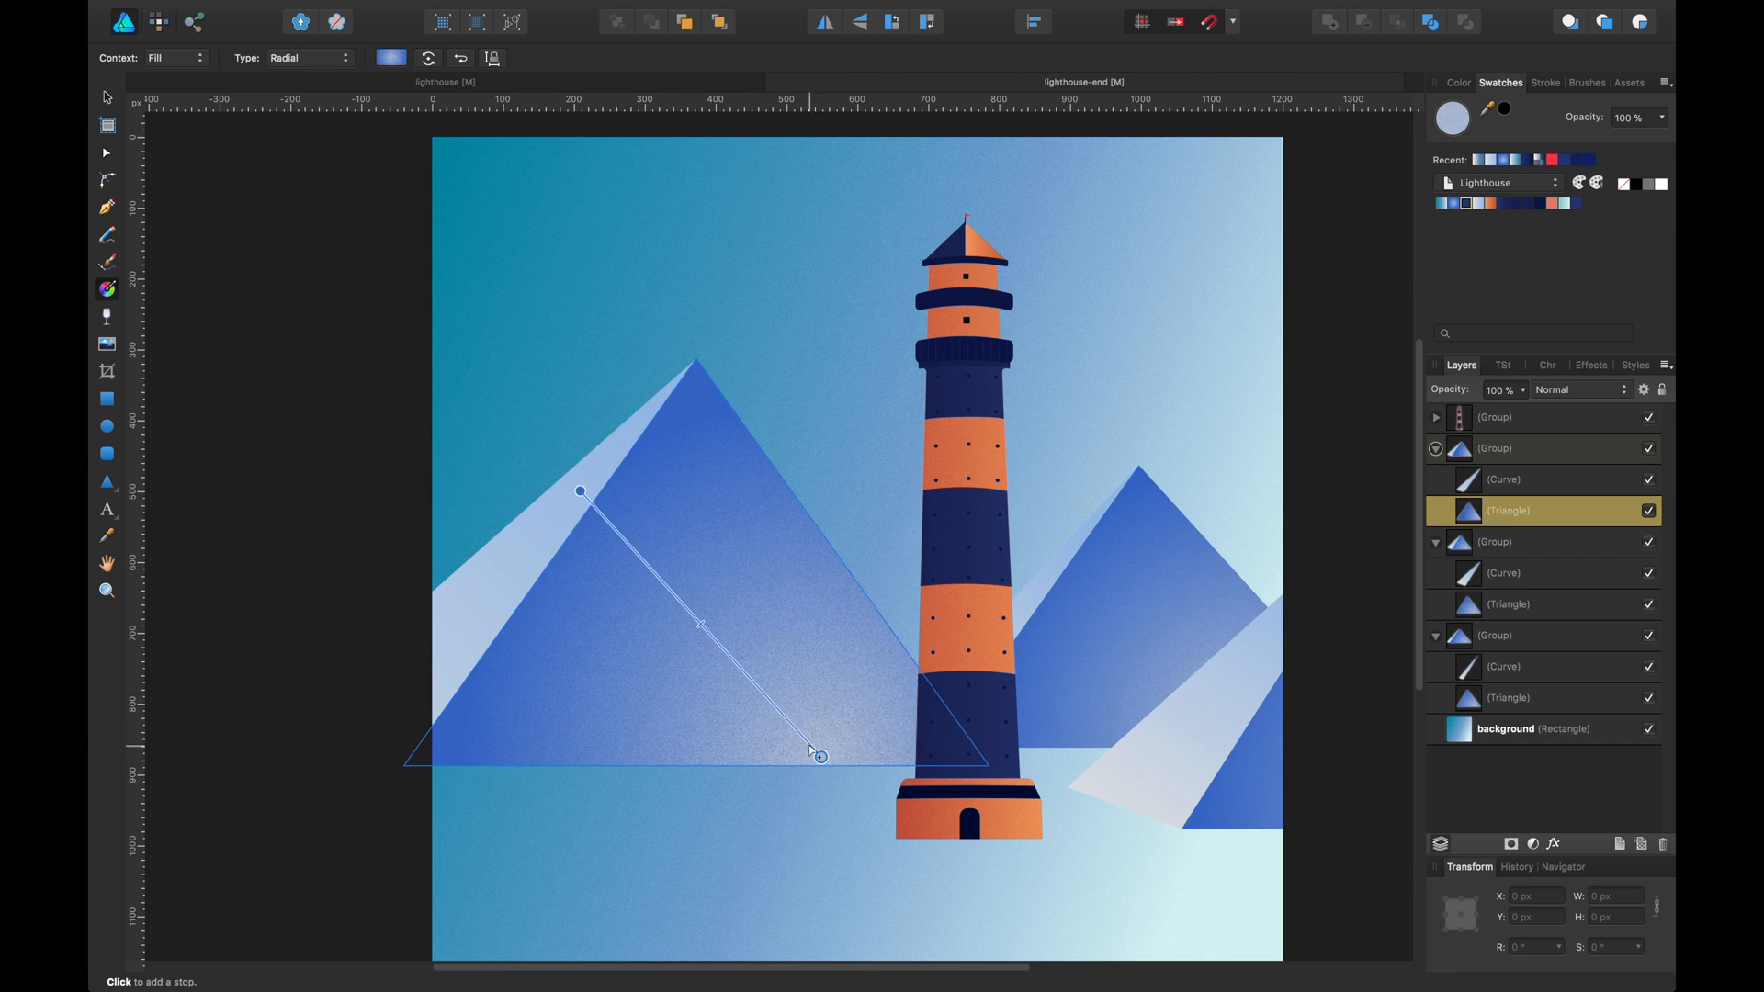
{"action": "left_click_drag", "start_coordinate": [581, 492], "coordinate": [704, 358]}
{"action": "key", "text": "v"}
{"action": "left_click", "coordinate": [1271, 768]}
{"action": "double_click", "coordinate": [621, 546]}
{"action": "key", "text": "g"}
{"action": "left_click_drag", "start_coordinate": [817, 756], "coordinate": [878, 828]}
{"action": "left_click_drag", "start_coordinate": [763, 429], "coordinate": [709, 430]}
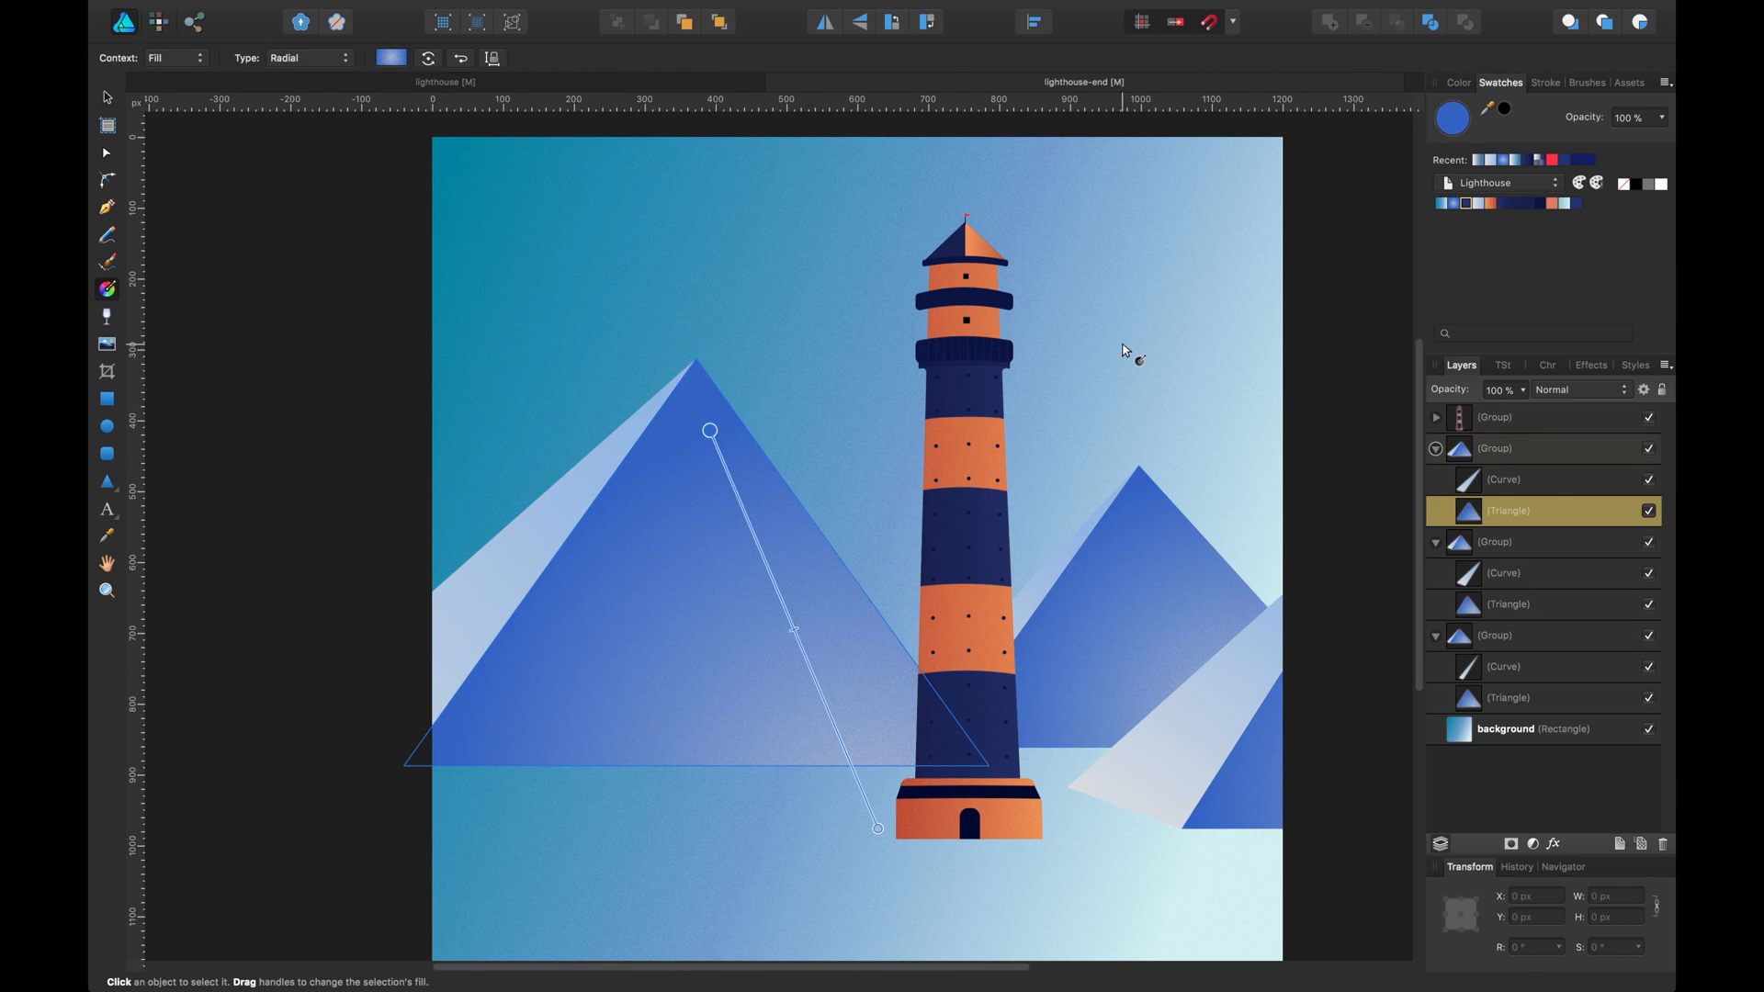
{"action": "key", "text": "v"}
Shift the rear right mountain group slightly left to about X 622 px
{"action": "left_click", "coordinate": [1239, 295]}
{"action": "scroll", "coordinate": [1292, 437], "scroll_direction": "down", "scroll_amount": 1}
{"action": "left_click", "coordinate": [1165, 577]}
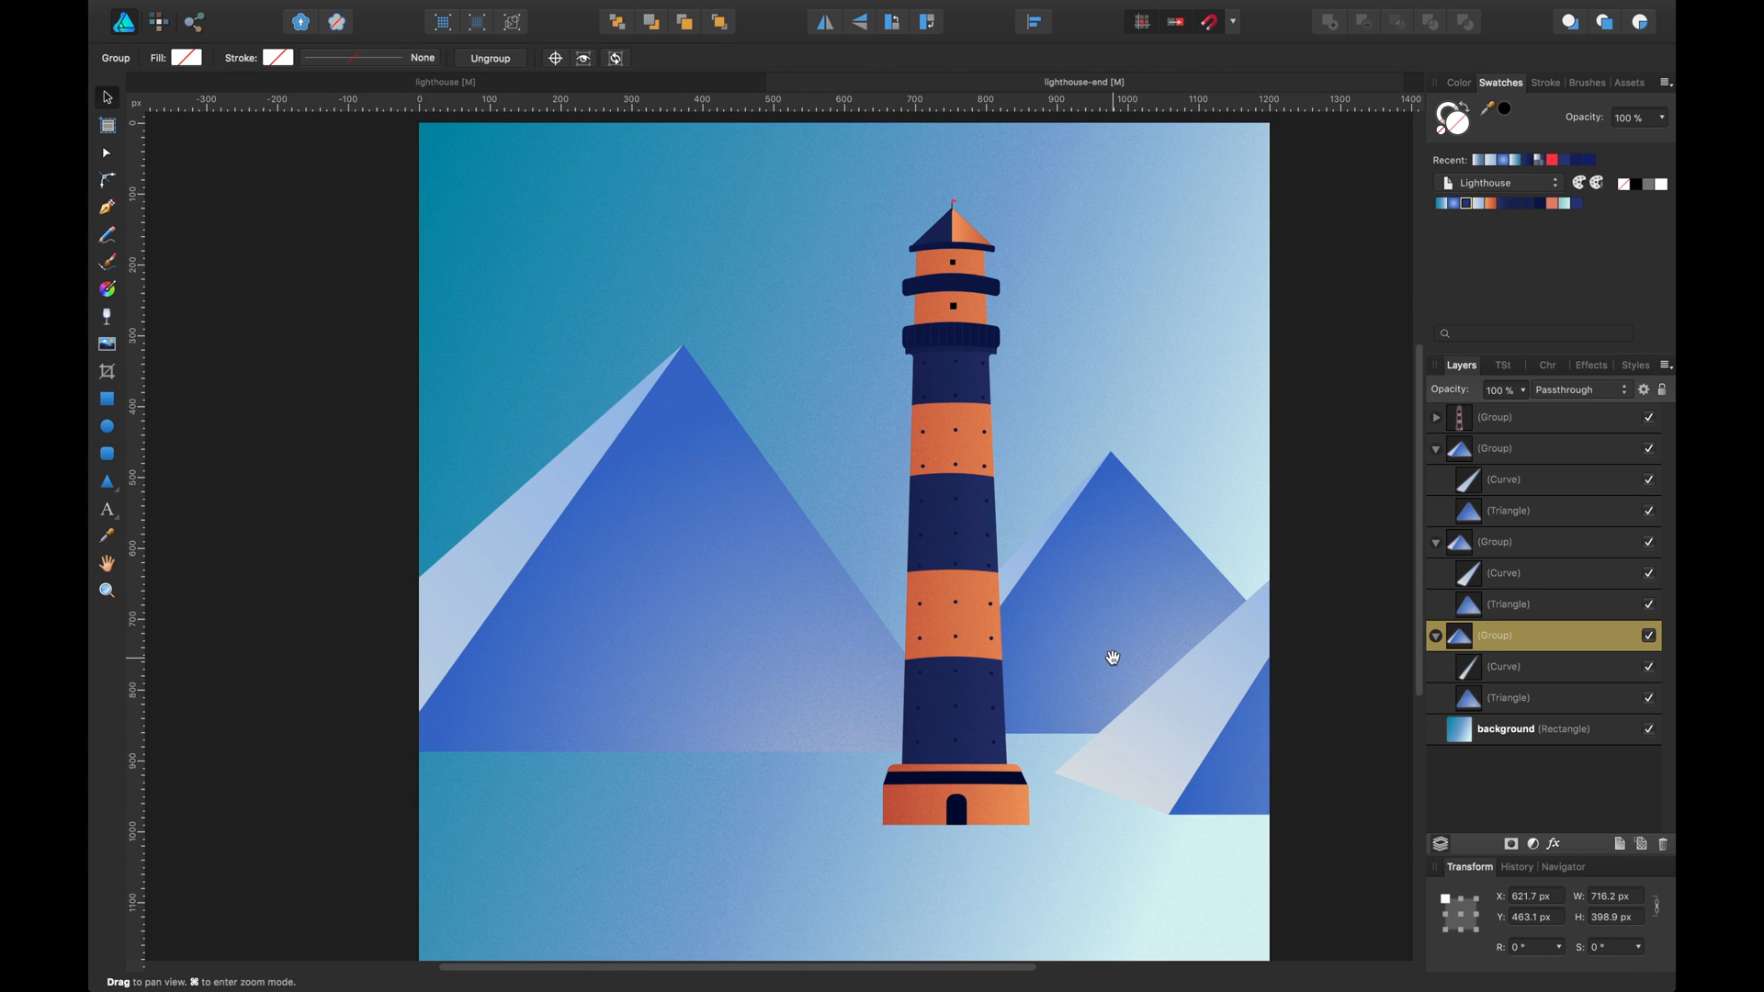
{"action": "left_click_drag", "start_coordinate": [1112, 658], "coordinate": [1116, 655]}
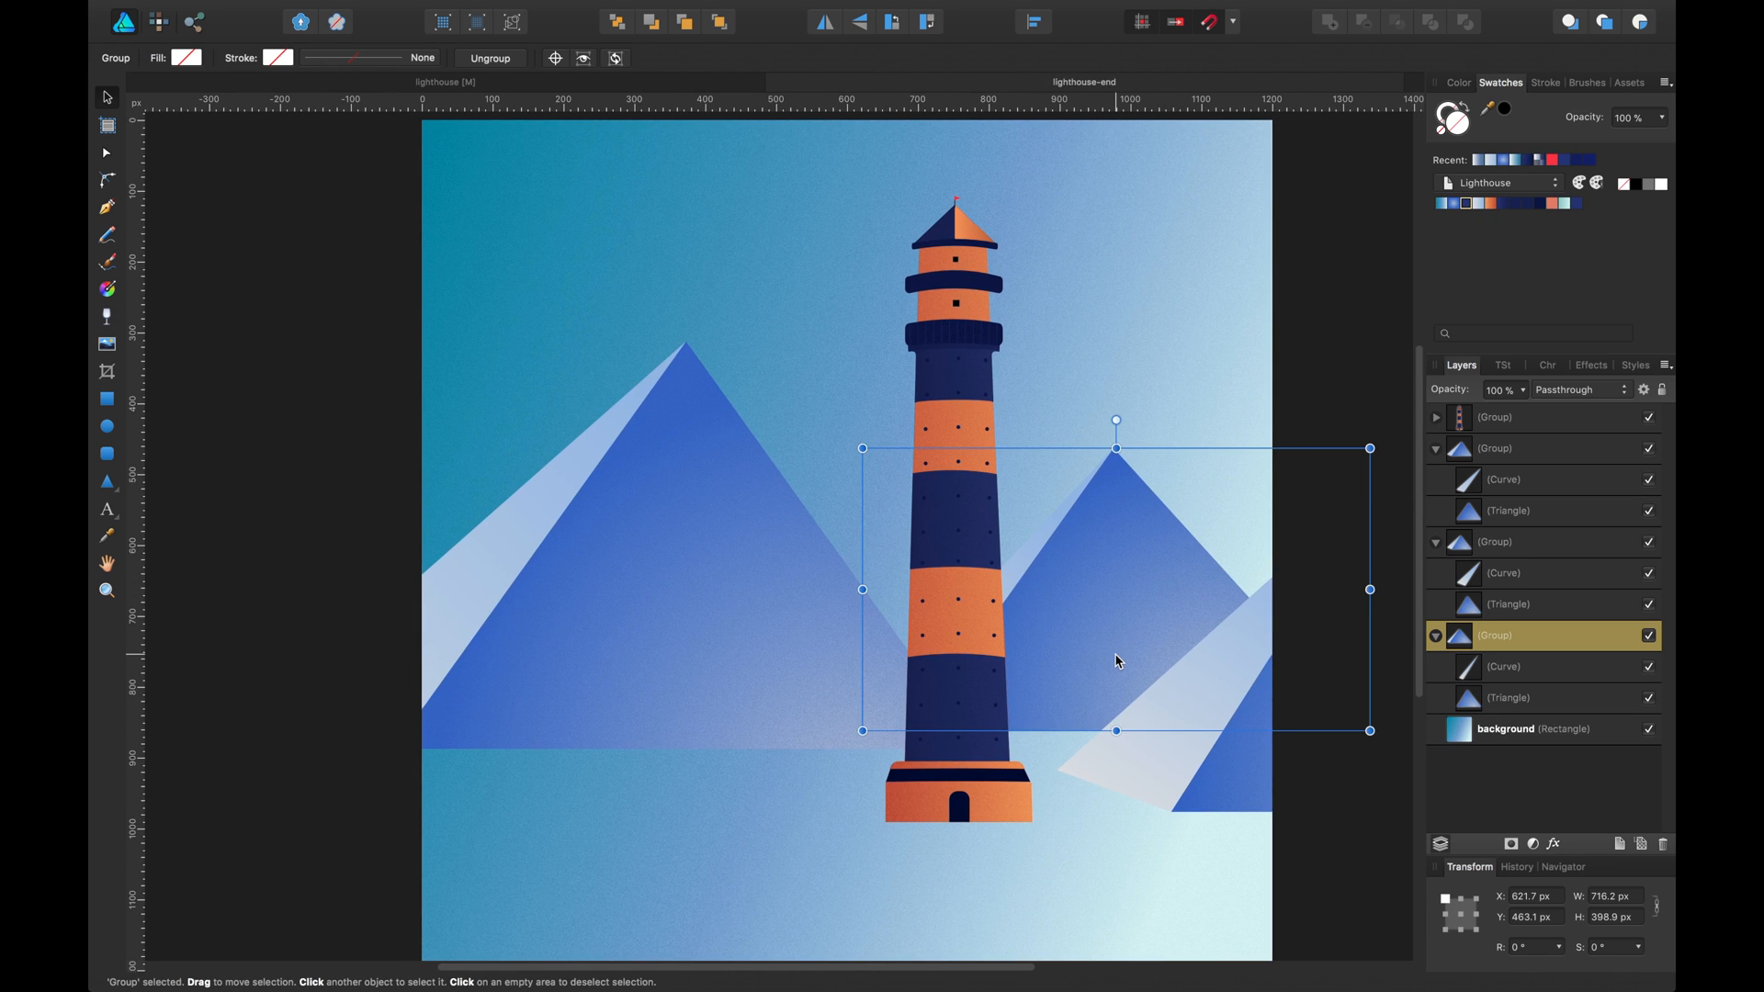
Enlarge the lighthouse group downward about its vertical axis so its base sits below the mountains
{"action": "left_click", "coordinate": [997, 783]}
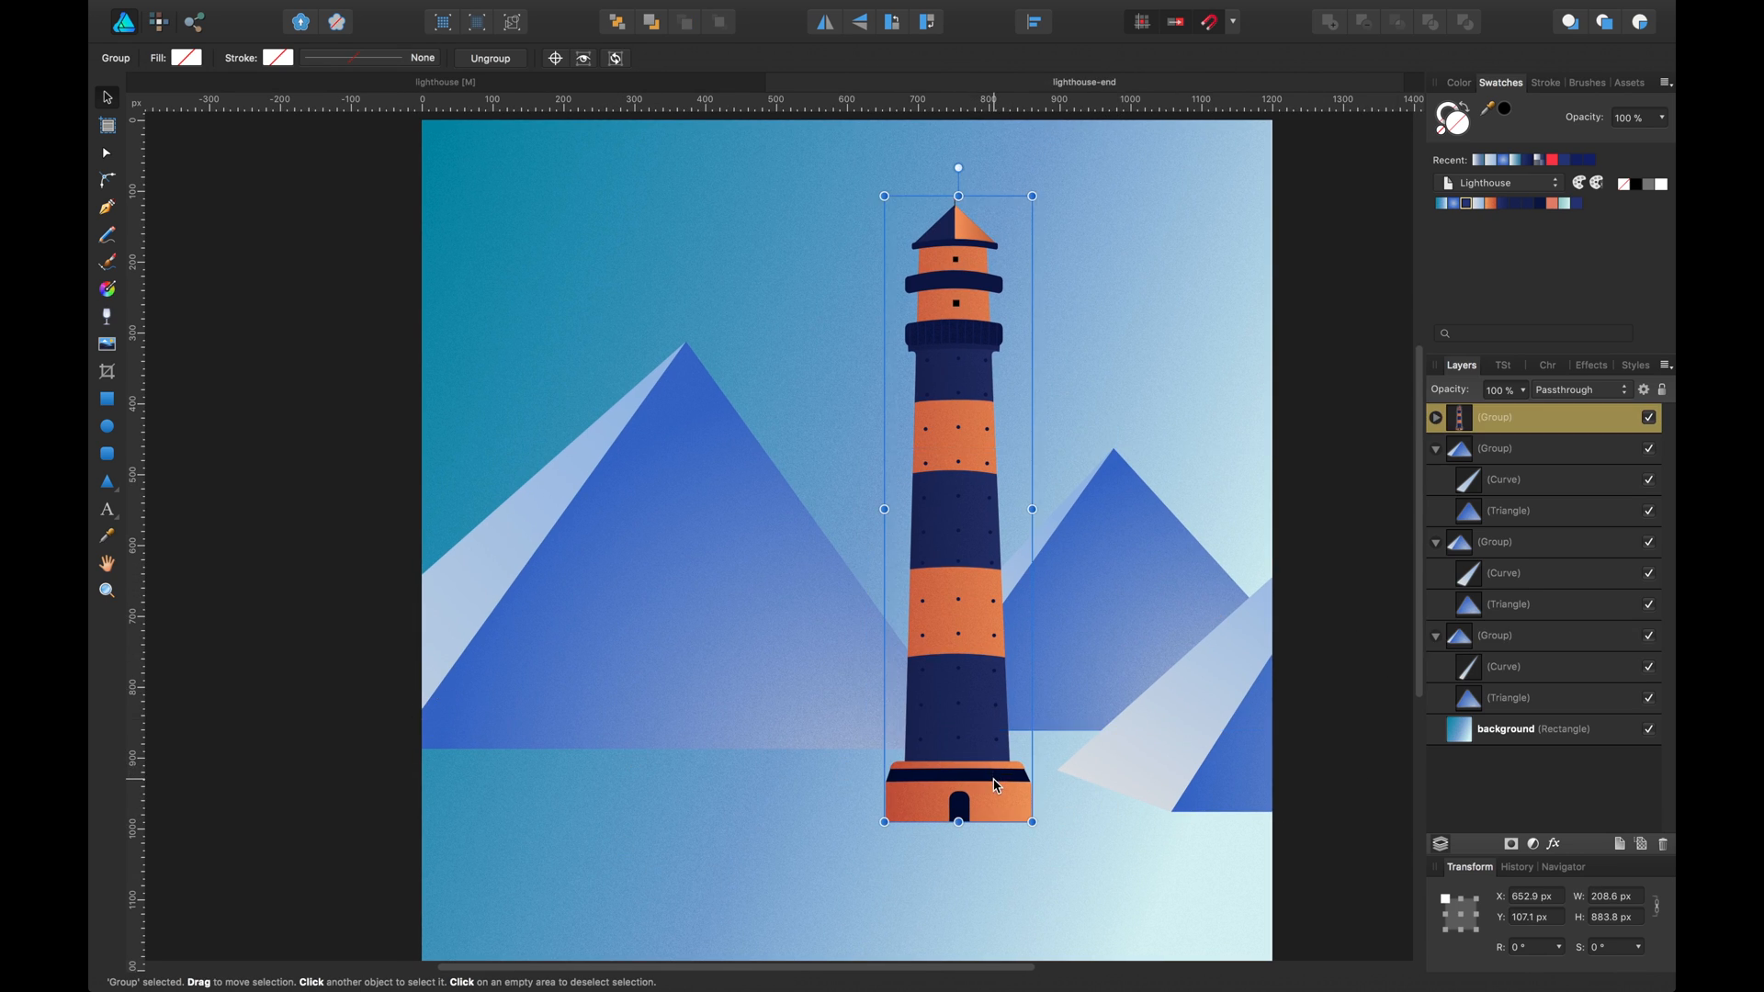
{"action": "left_click_drag", "start_coordinate": [999, 788], "coordinate": [998, 776]}
{"action": "left_click_drag", "start_coordinate": [972, 718], "coordinate": [972, 727]}
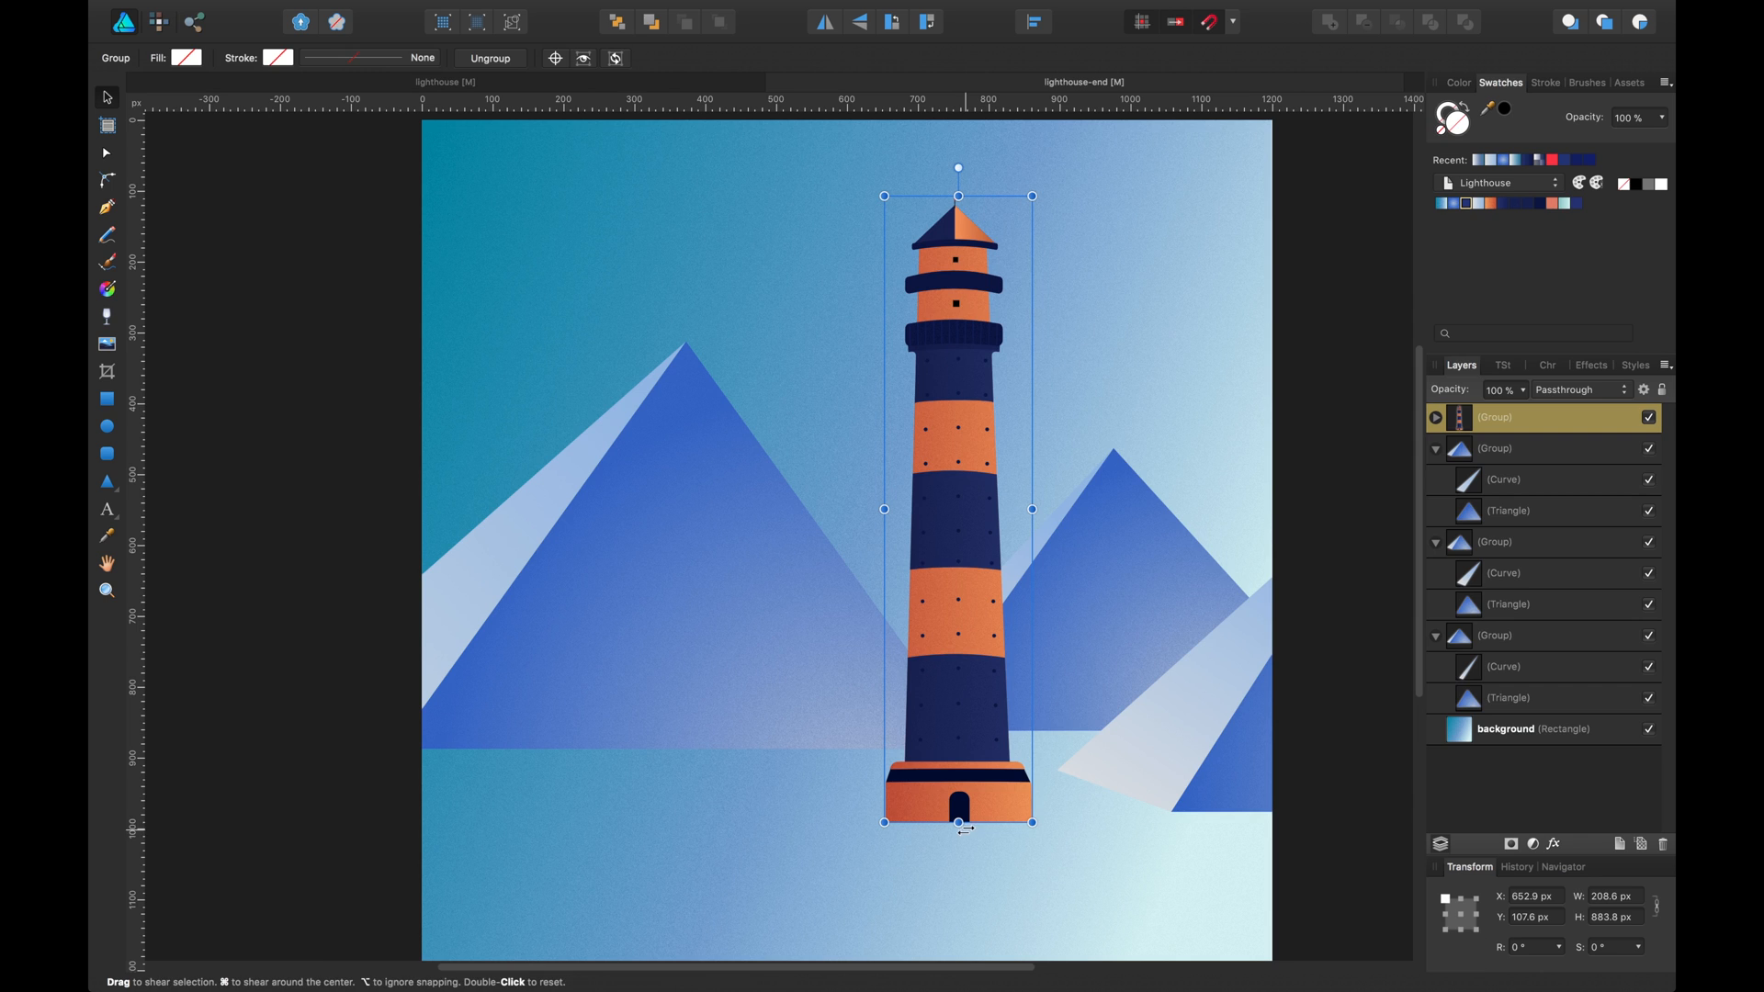
{"action": "left_click_drag", "start_coordinate": [958, 823], "coordinate": [965, 897]}
{"action": "key", "text": "space"}
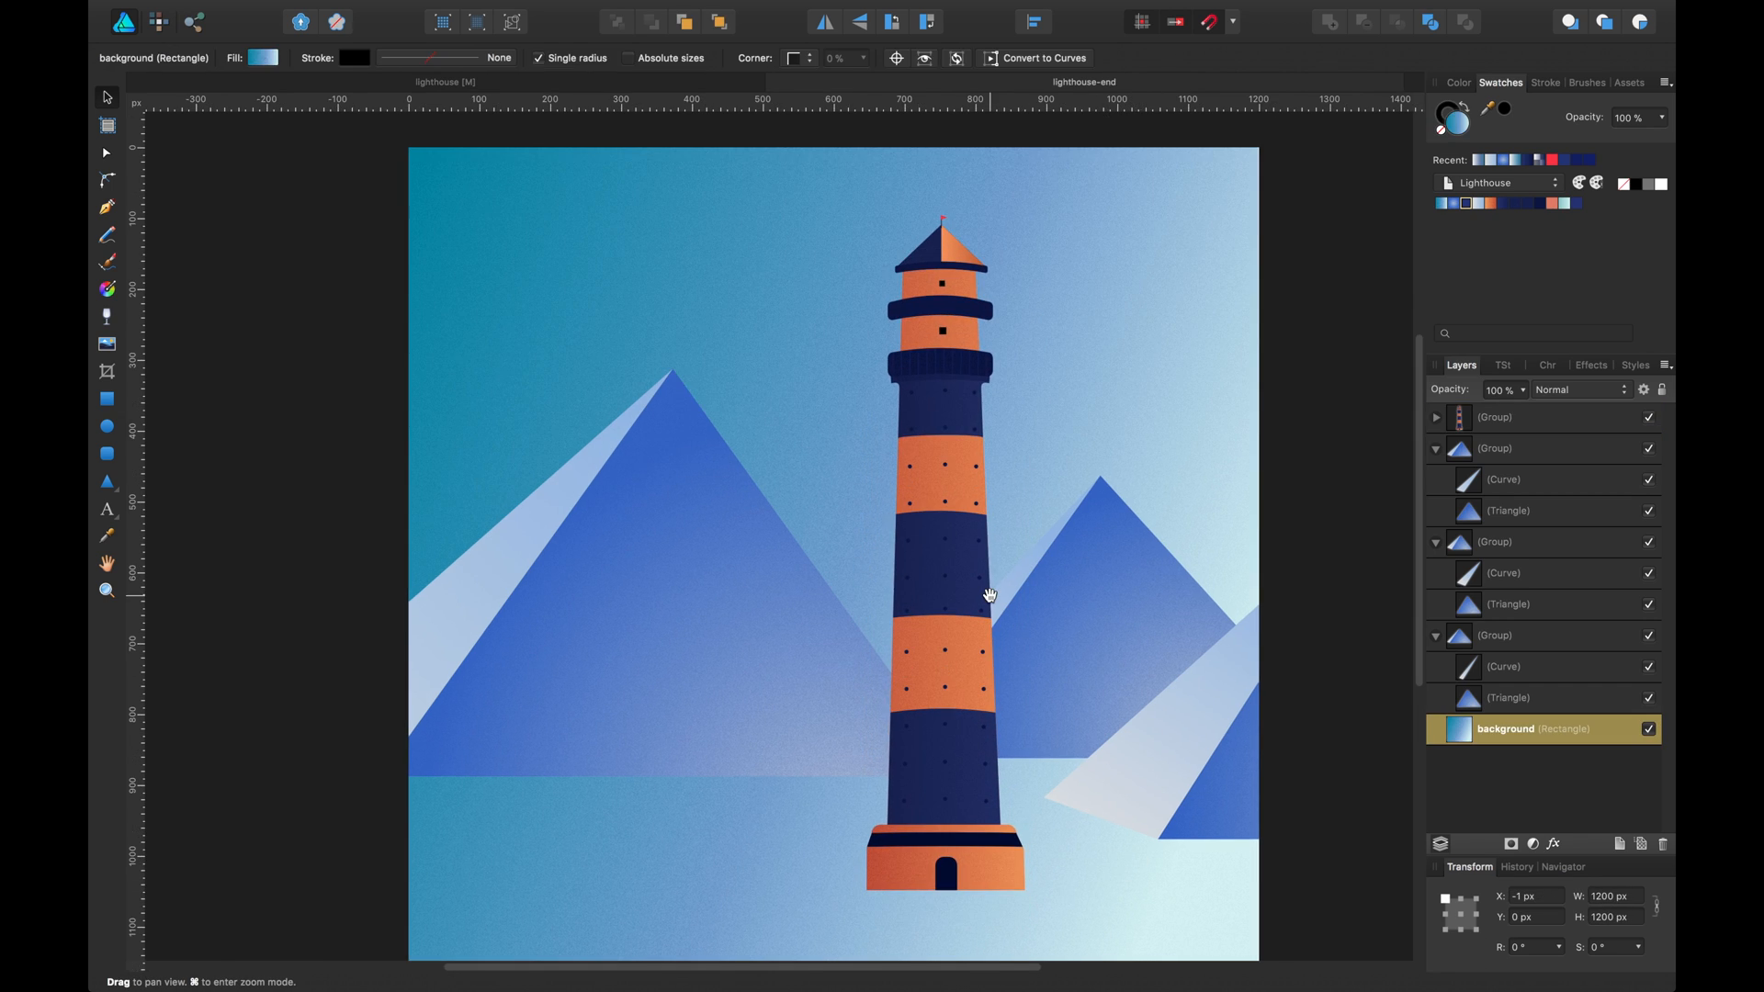
{"action": "left_click_drag", "start_coordinate": [989, 595], "coordinate": [988, 595]}
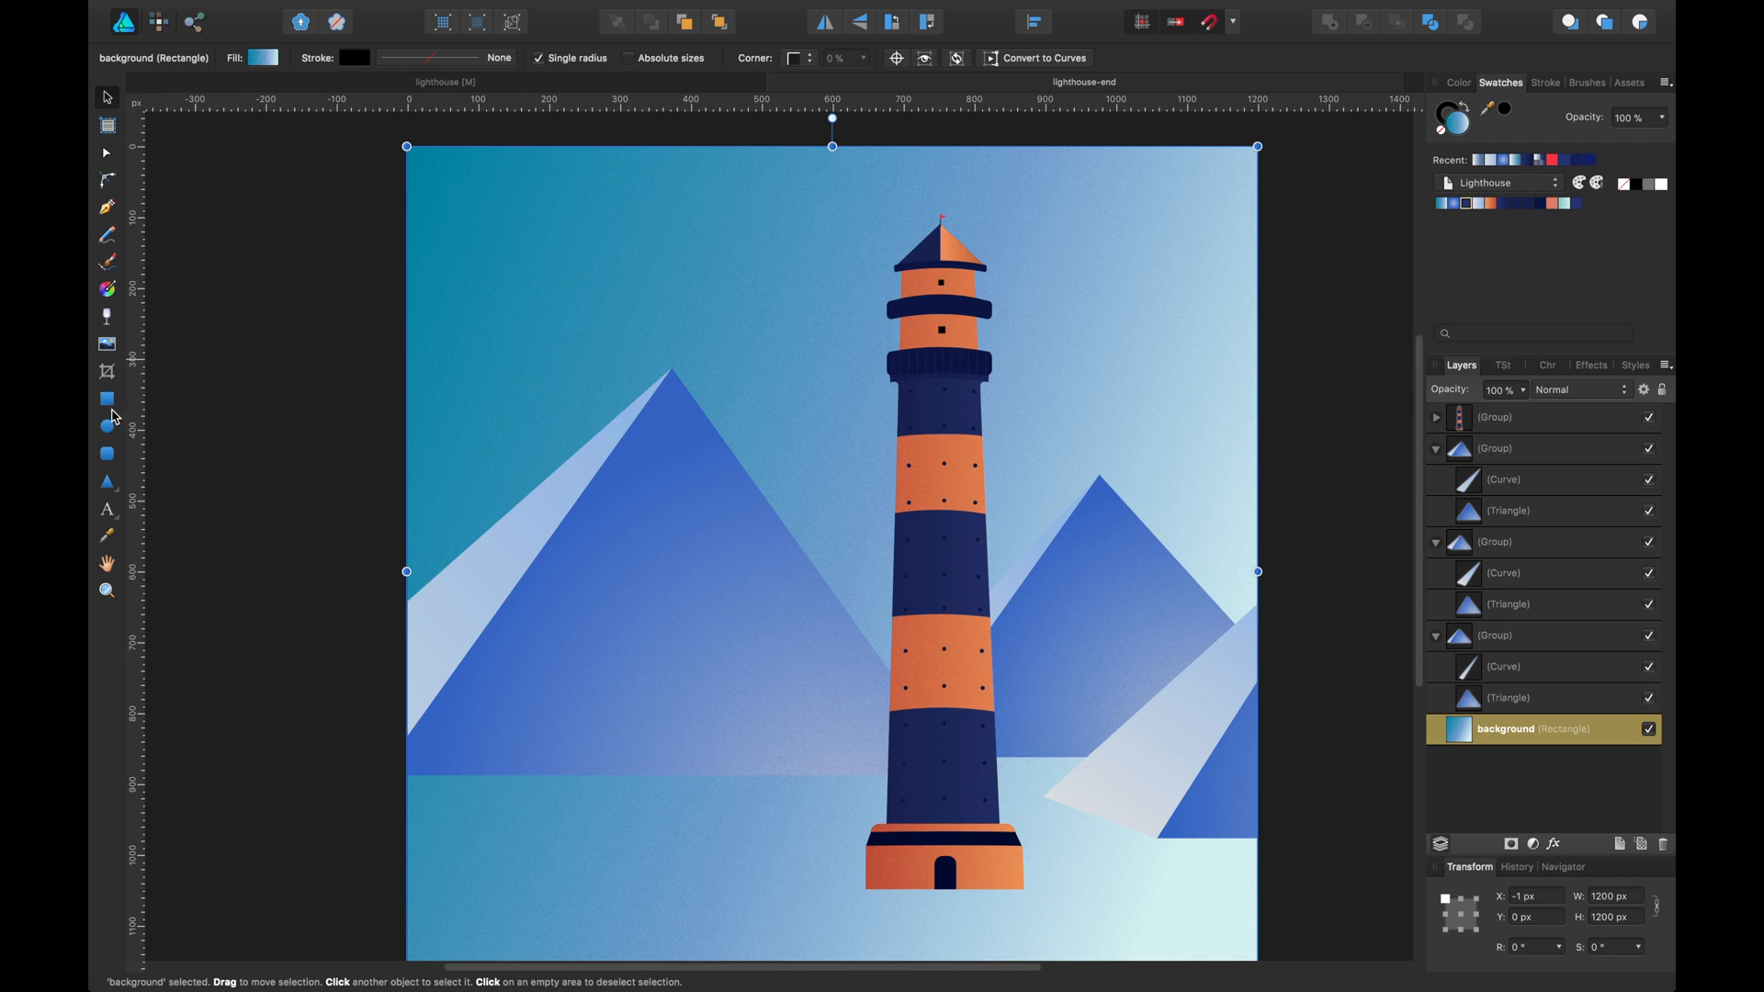
Draw a four-bubble cloud shape about 479 × 314 px around the left mountain's peak and convert it to curves
{"action": "left_click", "coordinate": [109, 485]}
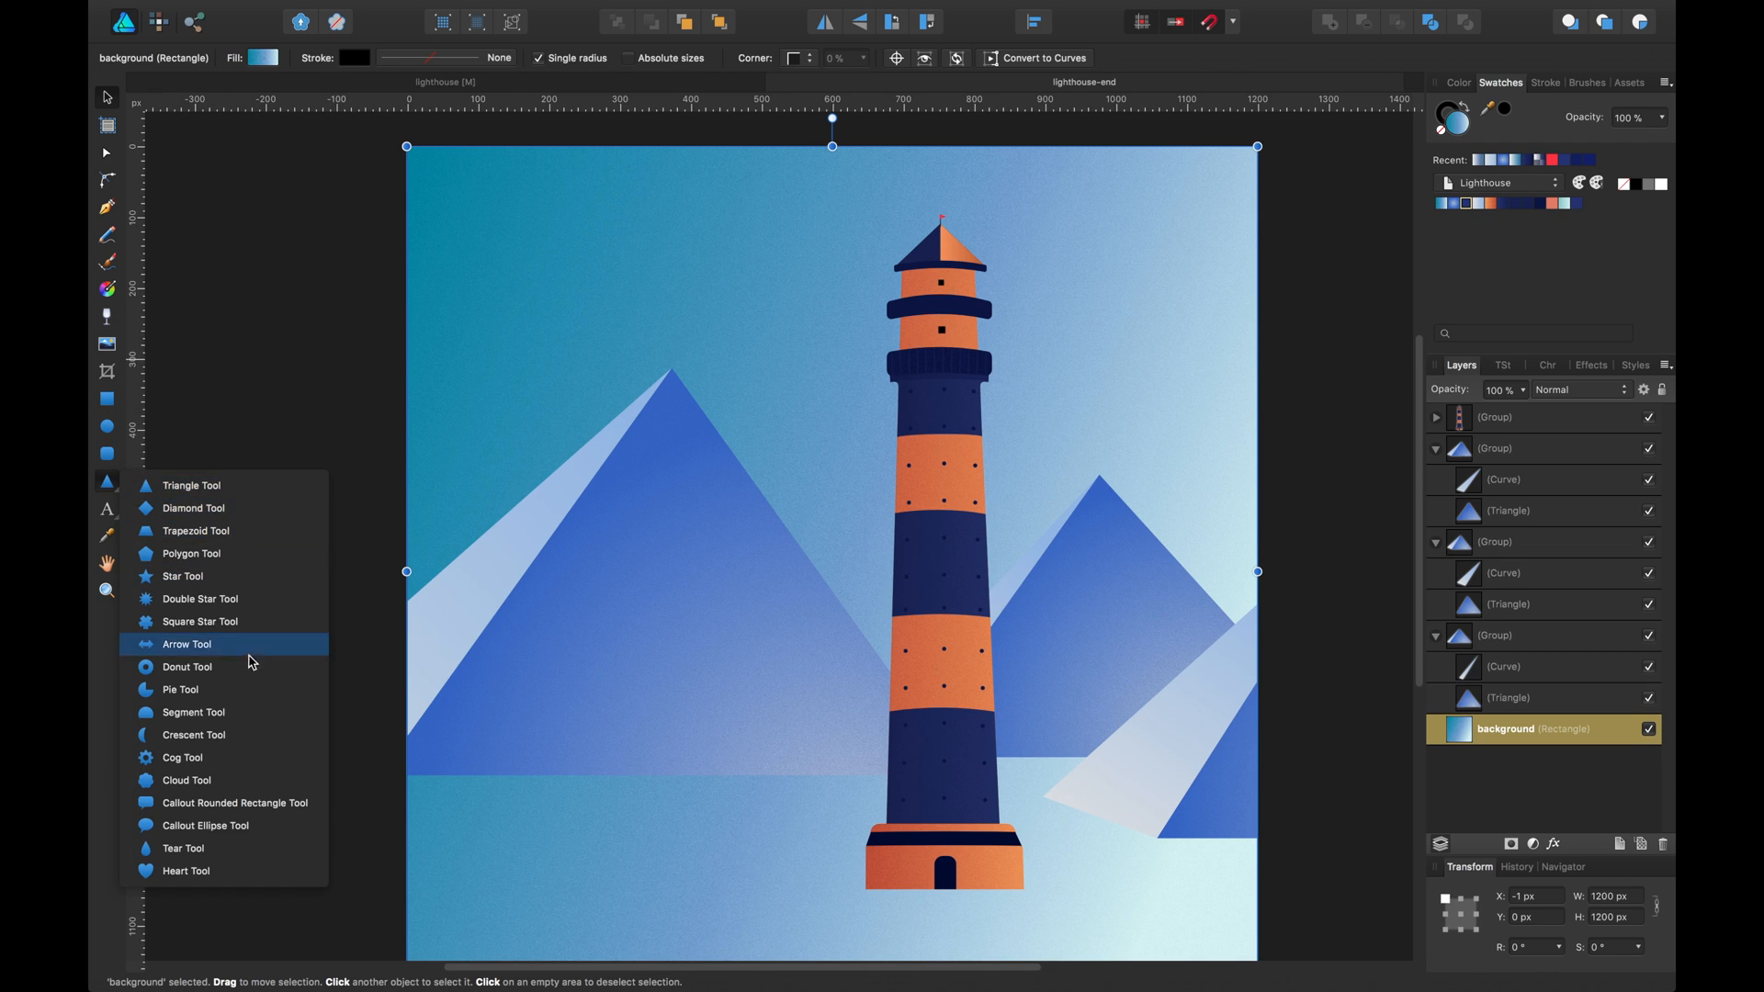
{"action": "left_click", "coordinate": [246, 782]}
{"action": "left_click_drag", "start_coordinate": [475, 258], "coordinate": [814, 454]}
{"action": "left_click_drag", "start_coordinate": [492, 64], "coordinate": [481, 64]}
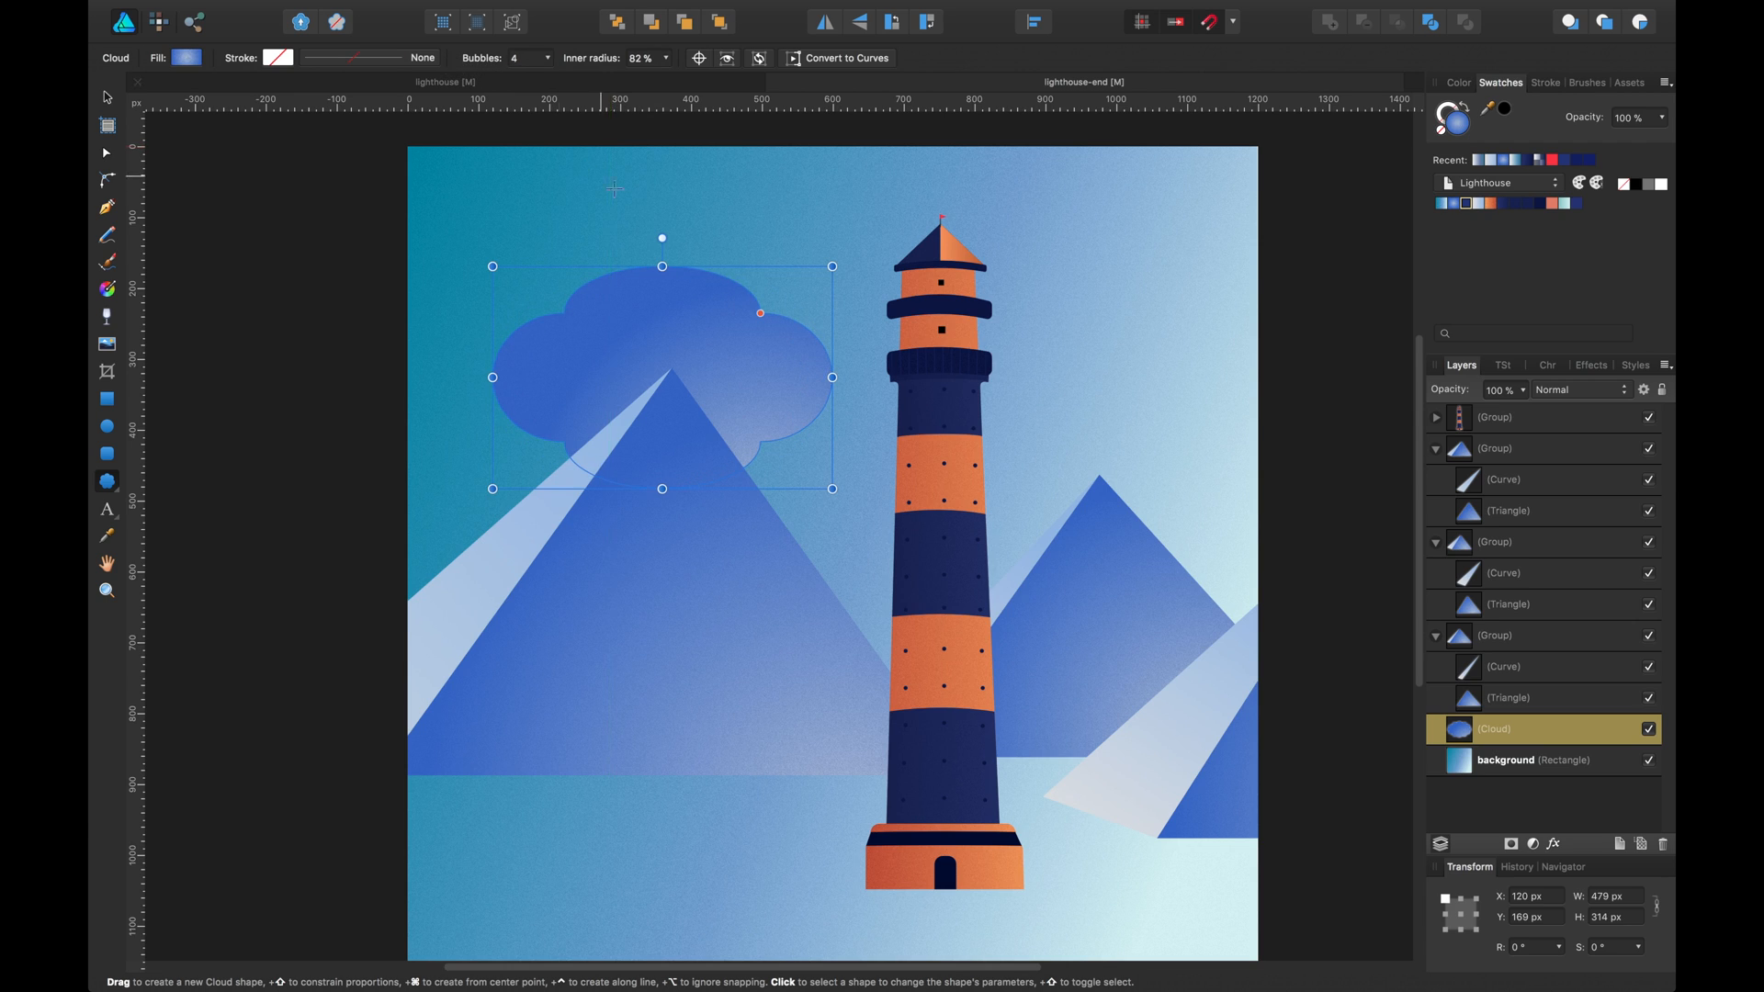
{"action": "left_click", "coordinate": [828, 61]}
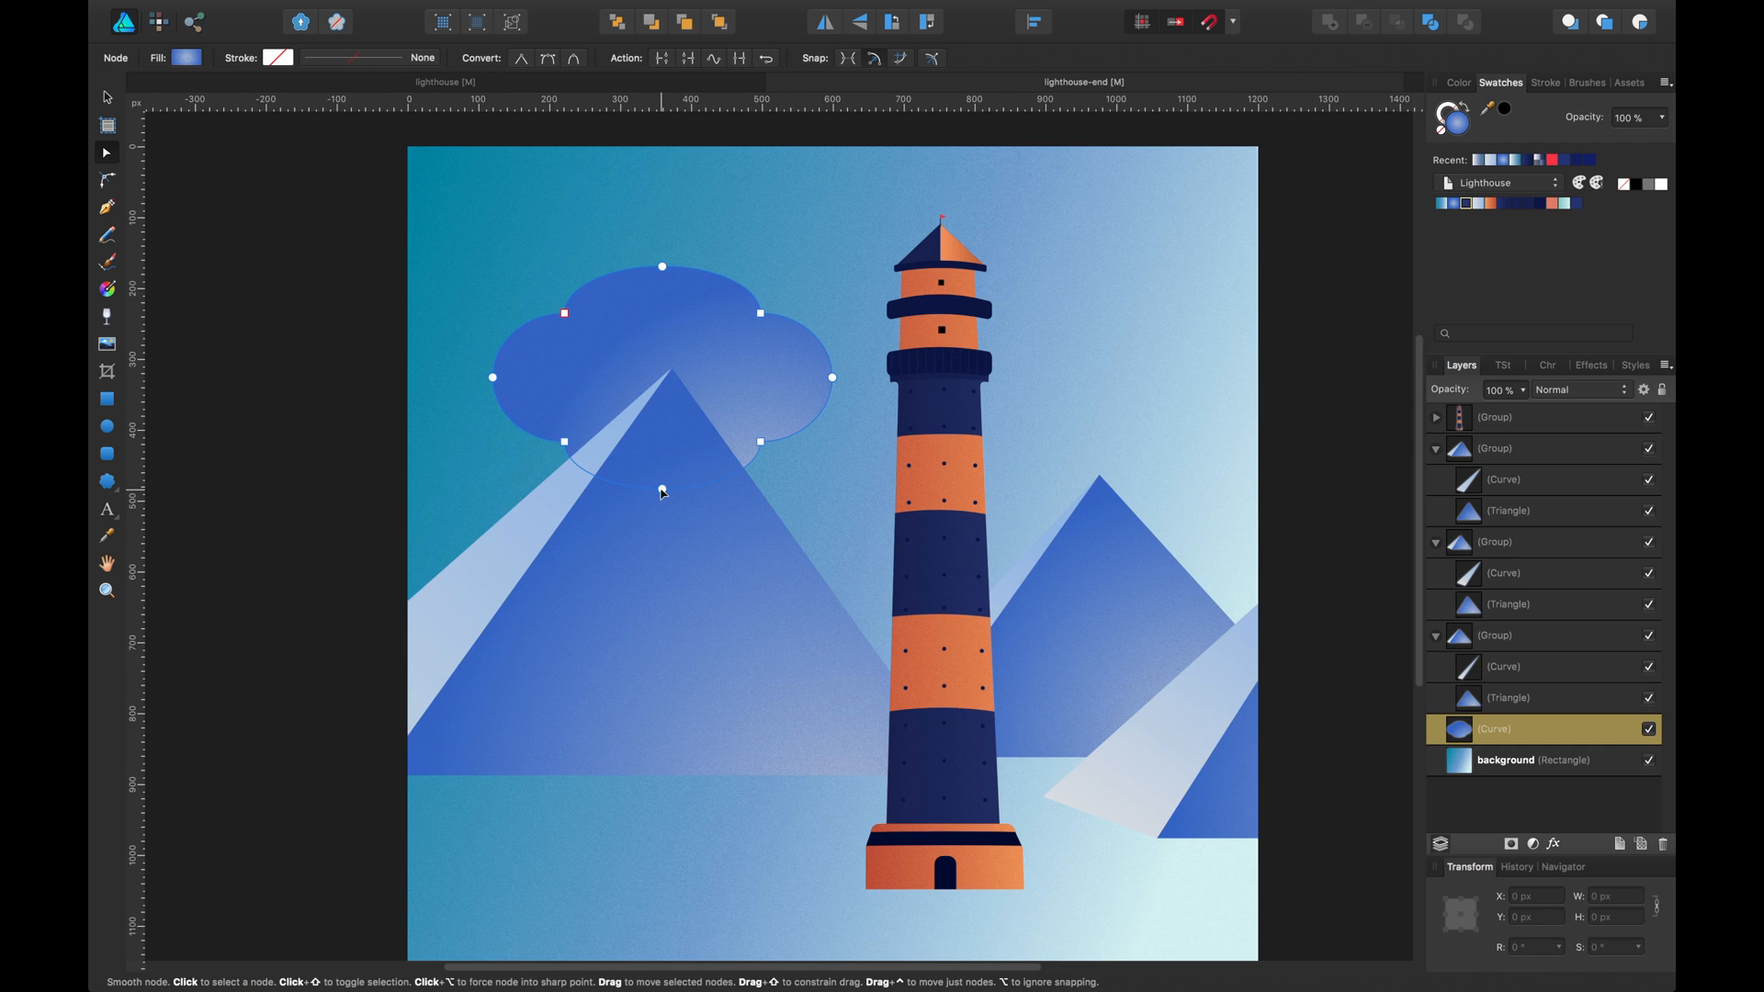
Delete the cloud curve's lower and upper nodes, keeping only the two outermost side nodes
{"action": "key", "text": "Delete"}
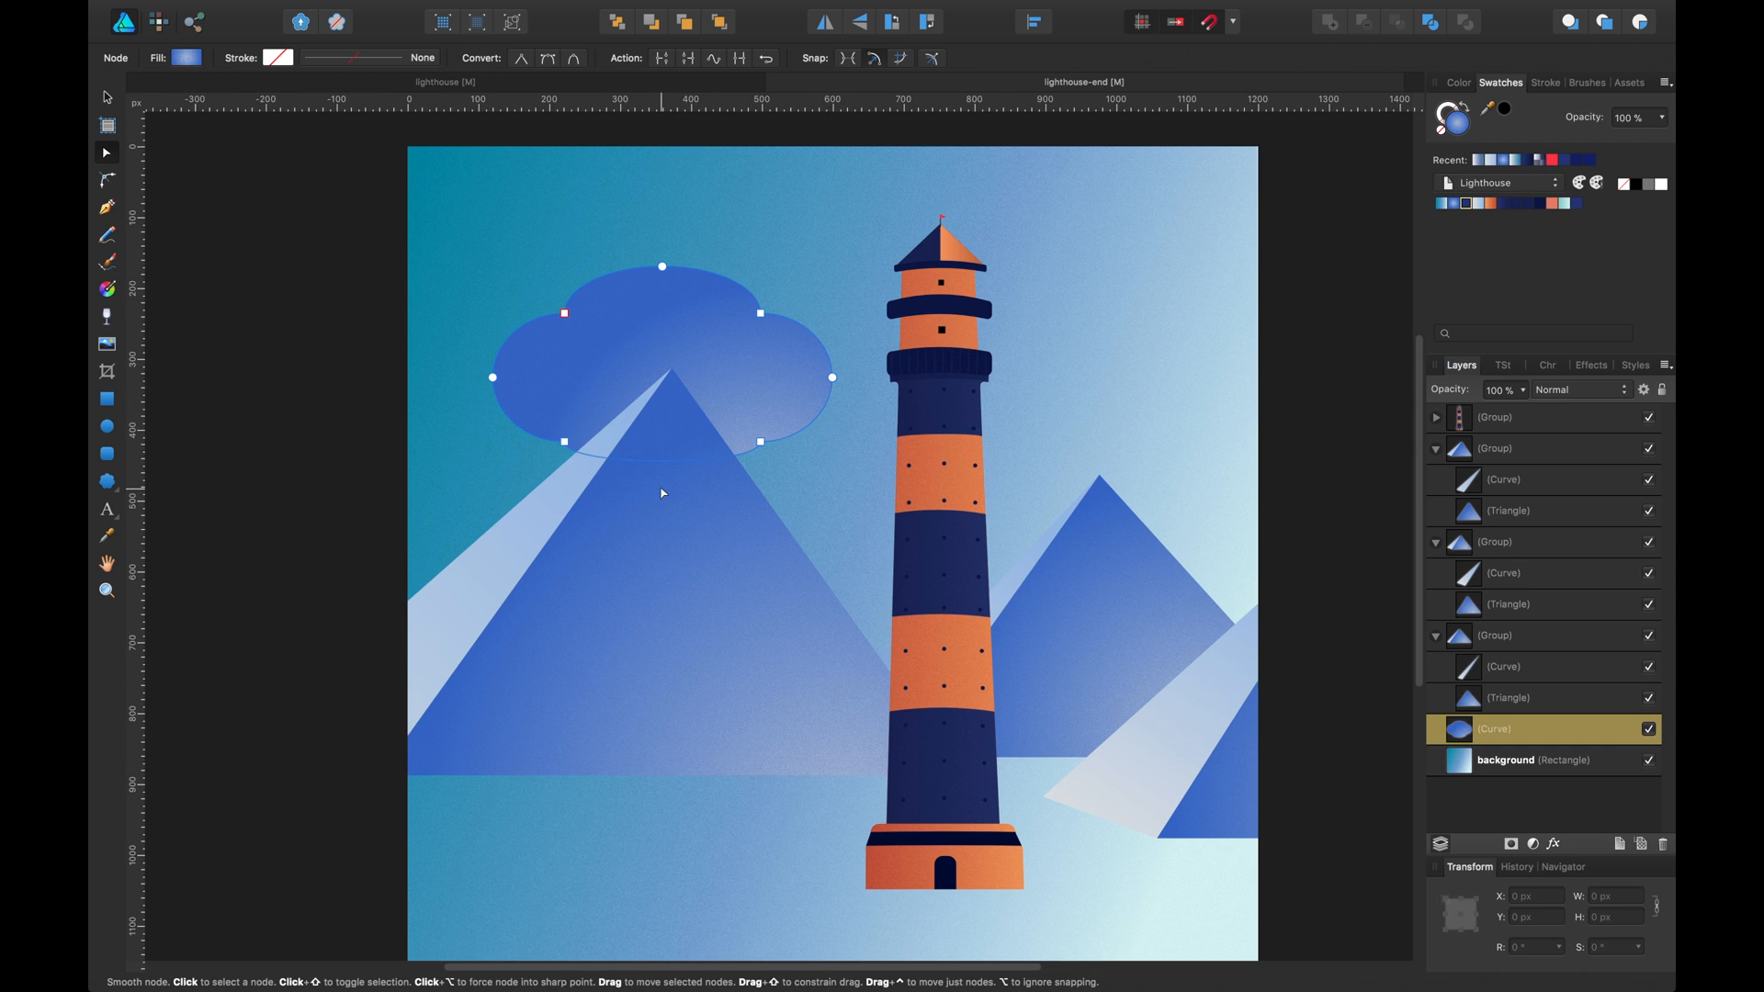
{"action": "left_click", "coordinate": [564, 442]}
{"action": "key", "text": "Delete"}
{"action": "left_click", "coordinate": [761, 442]}
{"action": "key", "text": "Delete"}
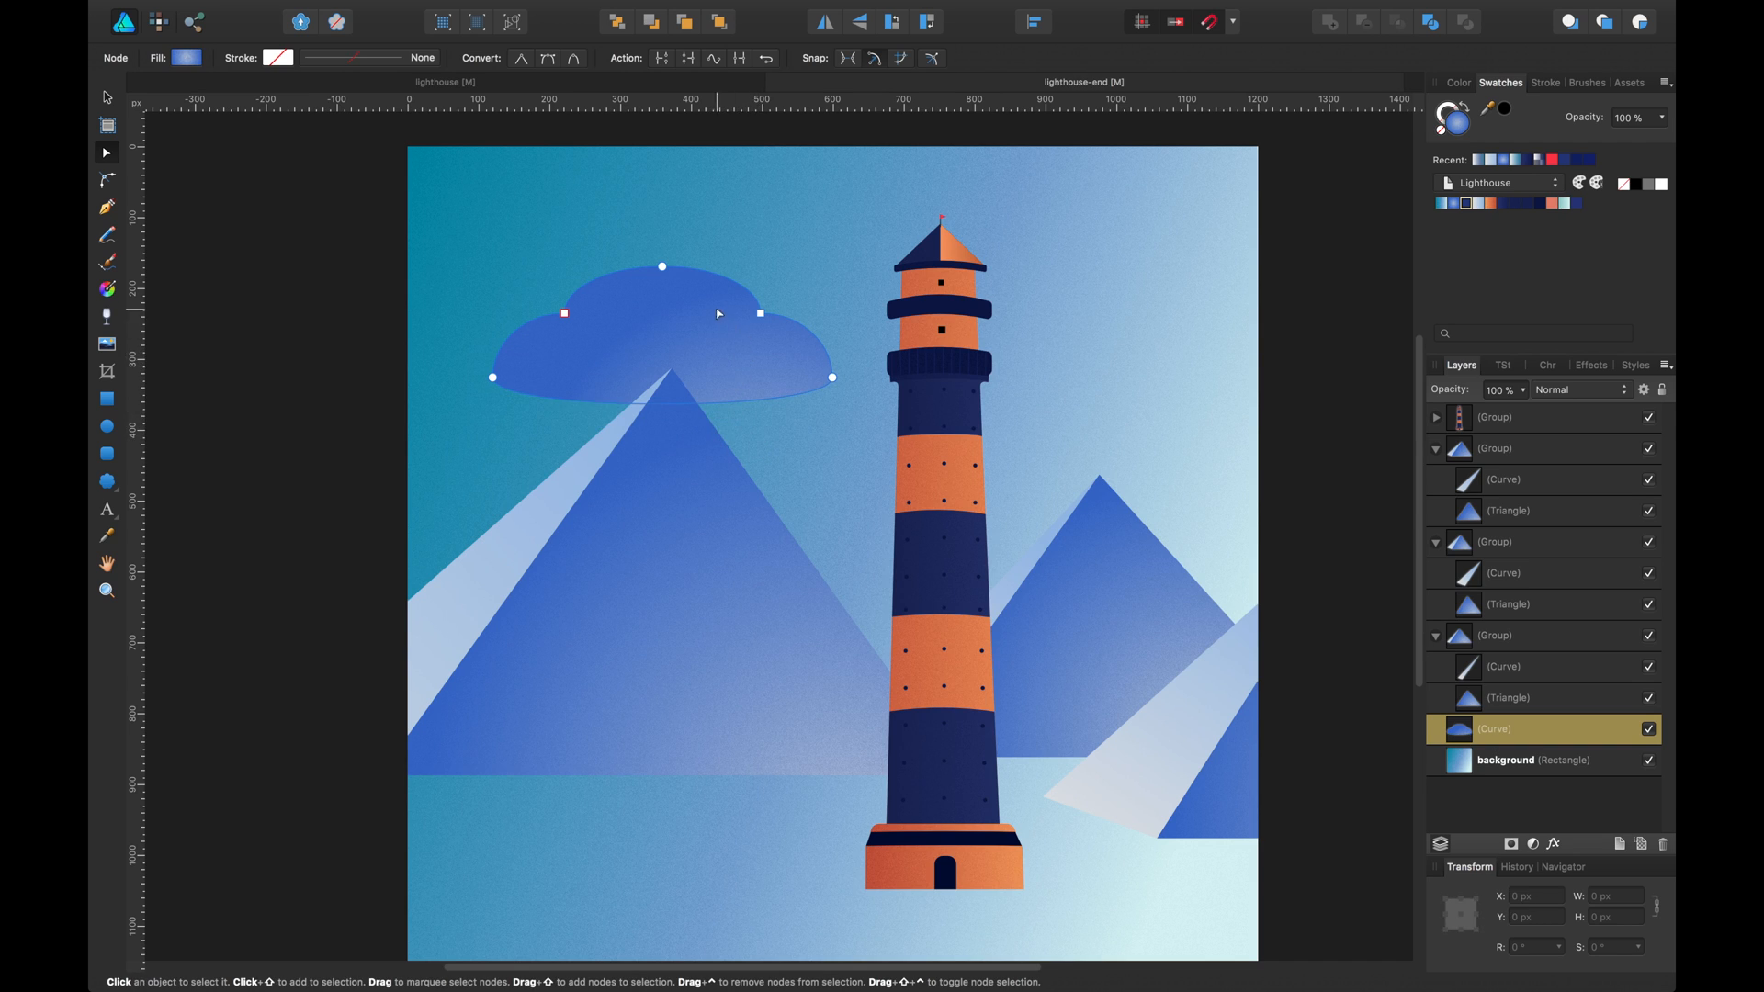
{"action": "left_click", "coordinate": [663, 268]}
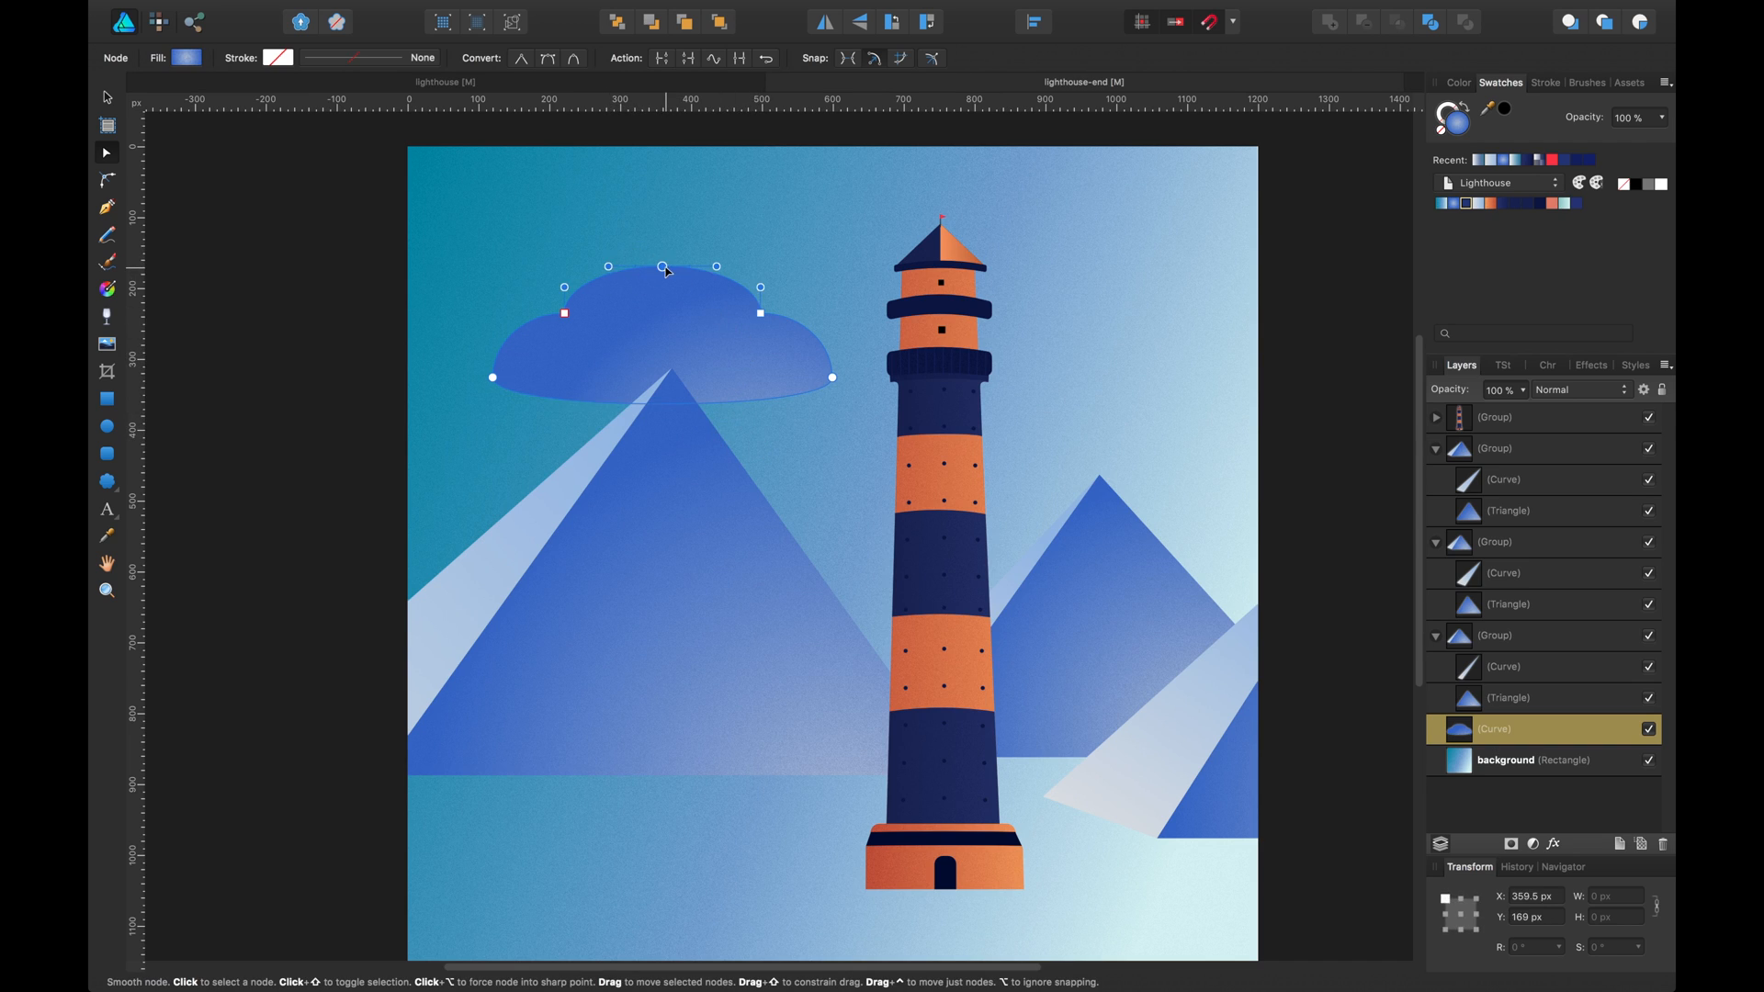
{"action": "key", "text": "Delete"}
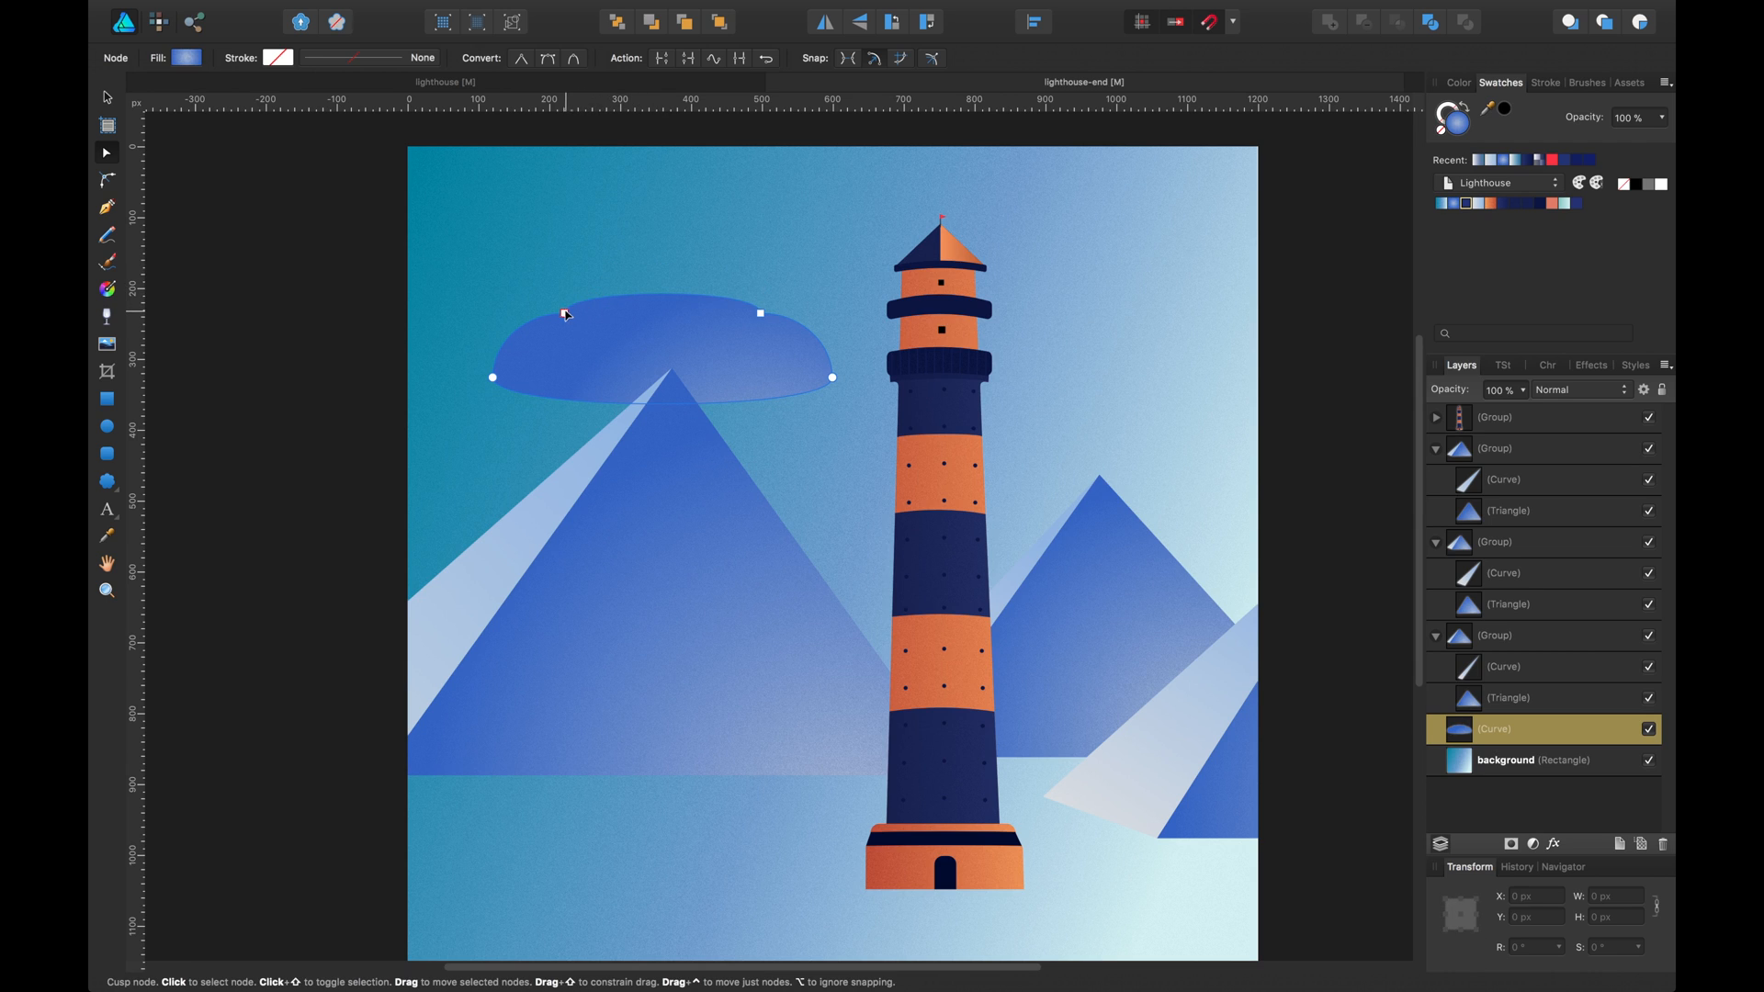
{"action": "left_click", "coordinate": [565, 313]}
{"action": "key", "text": "Delete"}
{"action": "left_click", "coordinate": [762, 318]}
{"action": "key", "text": "Delete"}
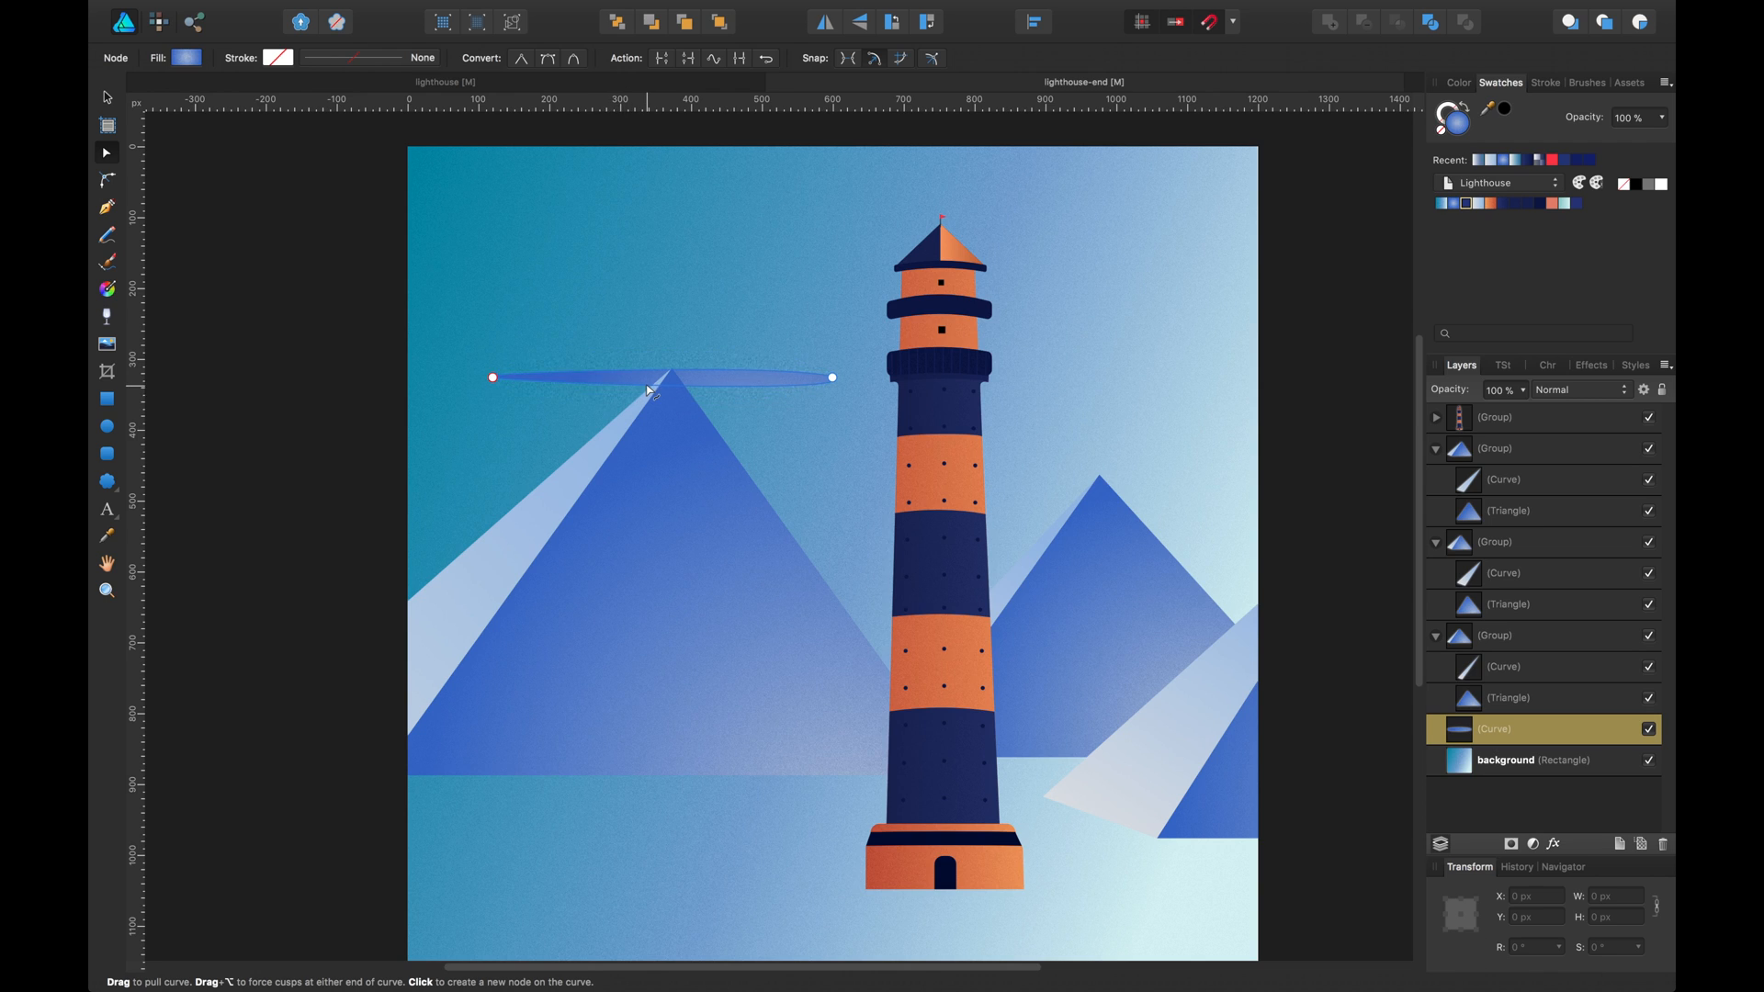
Reshape the thin sliver into a long wispy cloud with a low hump by adding upper-edge nodes, bending its curves and extending its left end
{"action": "left_click", "coordinate": [777, 368]}
{"action": "left_click_drag", "start_coordinate": [776, 368], "coordinate": [816, 339]}
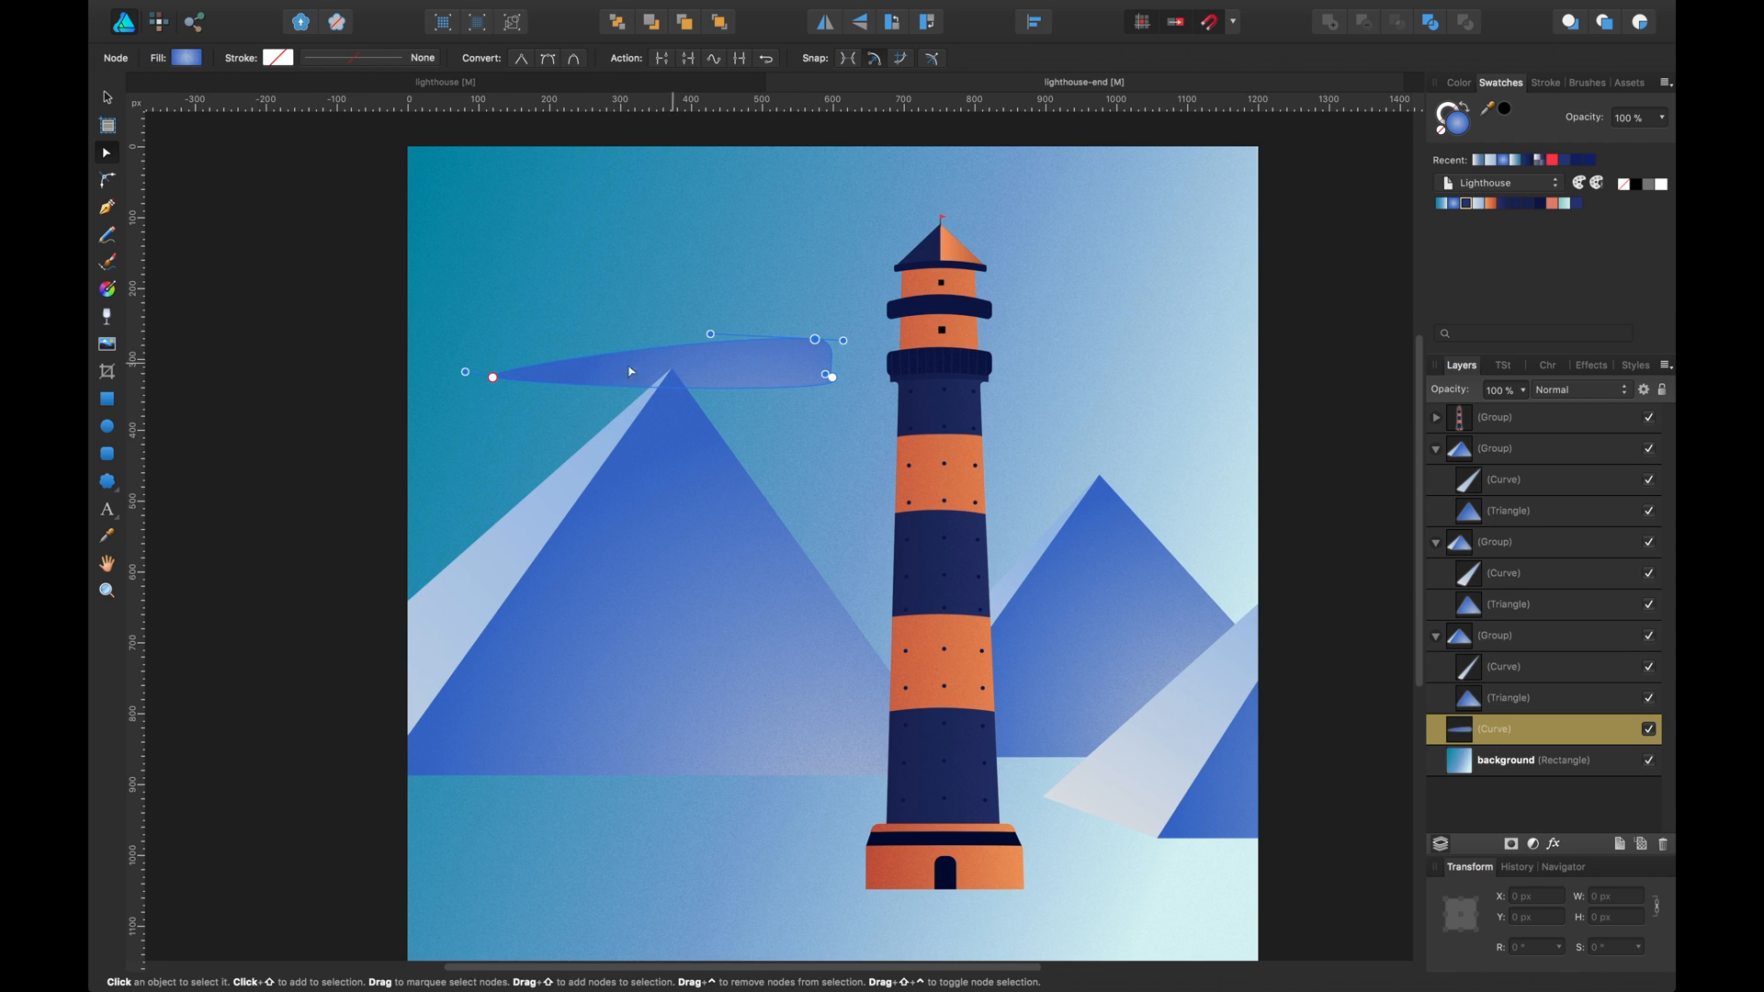
{"action": "left_click_drag", "start_coordinate": [515, 370], "coordinate": [450, 334]}
{"action": "left_click_drag", "start_coordinate": [639, 387], "coordinate": [541, 324]}
{"action": "left_click", "coordinate": [543, 318]}
{"action": "left_click", "coordinate": [731, 322]}
{"action": "mouse_move", "coordinate": [731, 322]}
{"action": "left_mouse_down"}
{"action": "mouse_move", "coordinate": [679, 337]}
{"action": "mouse_move", "coordinate": [721, 356]}
{"action": "left_mouse_up"}
{"action": "left_click_drag", "start_coordinate": [585, 360], "coordinate": [583, 350]}
{"action": "mouse_move", "coordinate": [832, 377]}
{"action": "left_mouse_down"}
{"action": "mouse_move", "coordinate": [846, 362]}
{"action": "mouse_move", "coordinate": [817, 358]}
{"action": "left_mouse_up"}
{"action": "left_click", "coordinate": [815, 339]}
{"action": "key", "text": "Delete"}
{"action": "left_click_drag", "start_coordinate": [492, 376], "coordinate": [371, 362]}
Move the cloud above the left peak so it overhangs the canvas edge, and fill it with the pale blue gradient swatch
{"action": "key", "text": "v"}
{"action": "left_click_drag", "start_coordinate": [551, 339], "coordinate": [525, 330]}
{"action": "left_click", "coordinate": [1479, 203]}
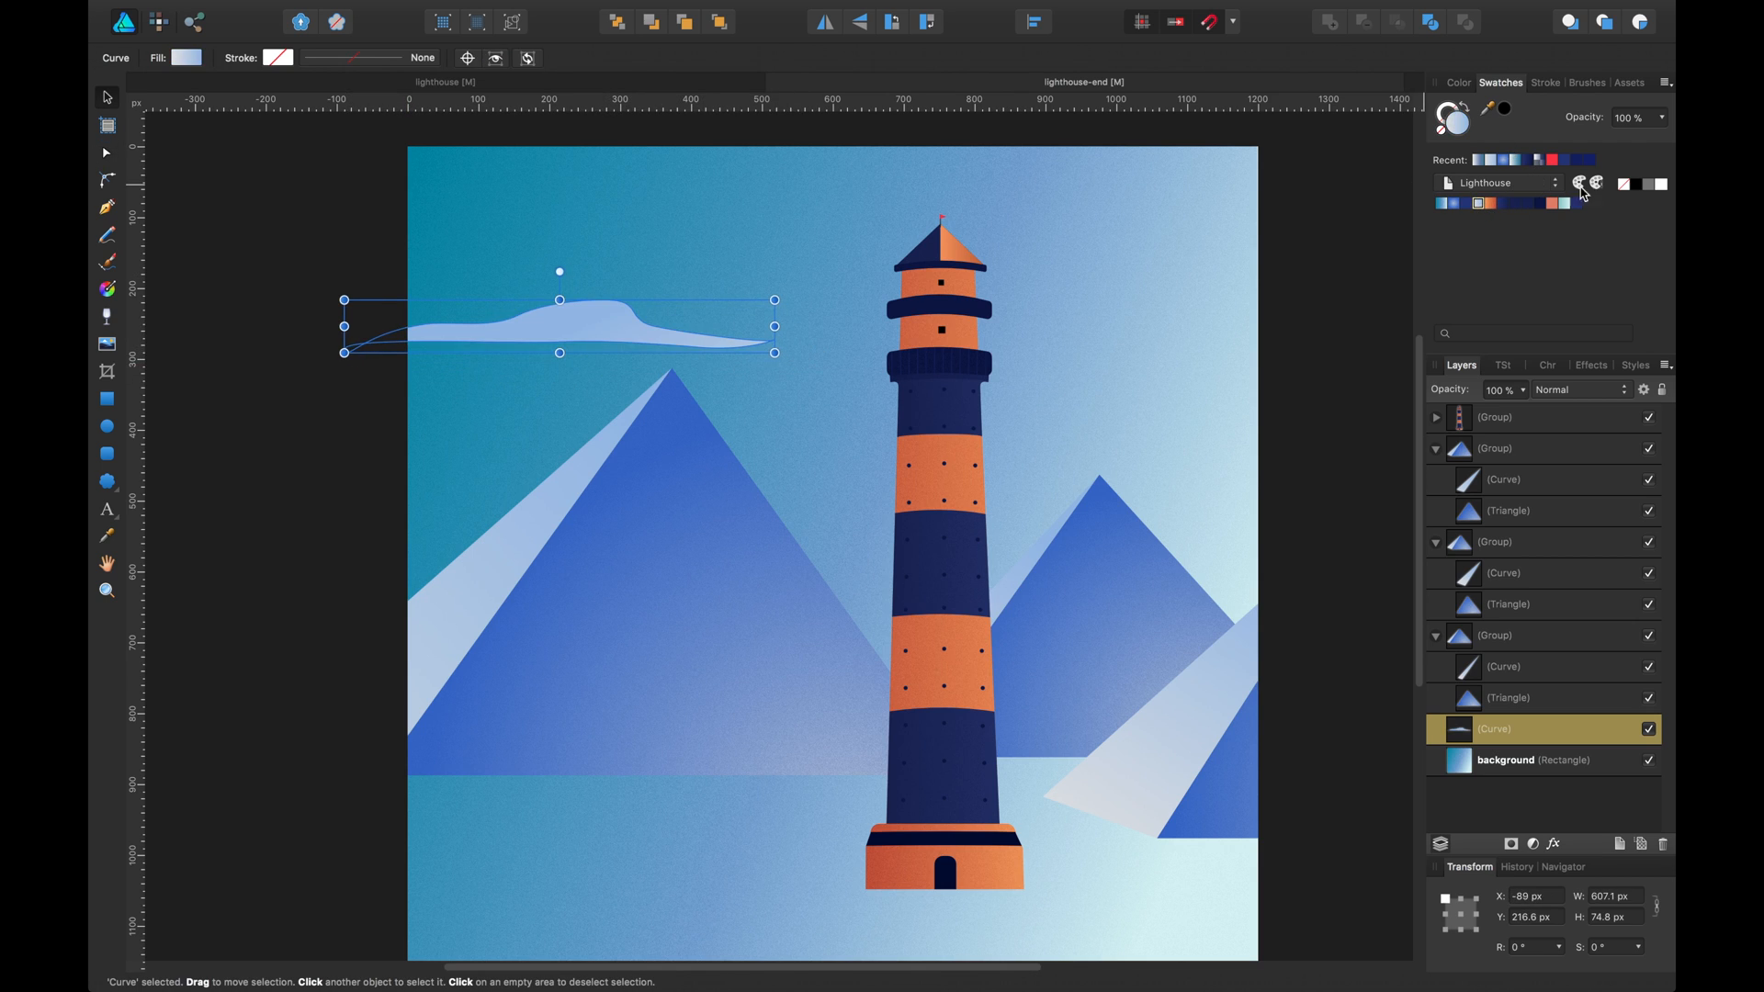
Try the dark blue gradient swatch on the cloud, restore the pale blue gradient, and set the fill opacity to 30%
{"action": "left_click", "coordinate": [1451, 204]}
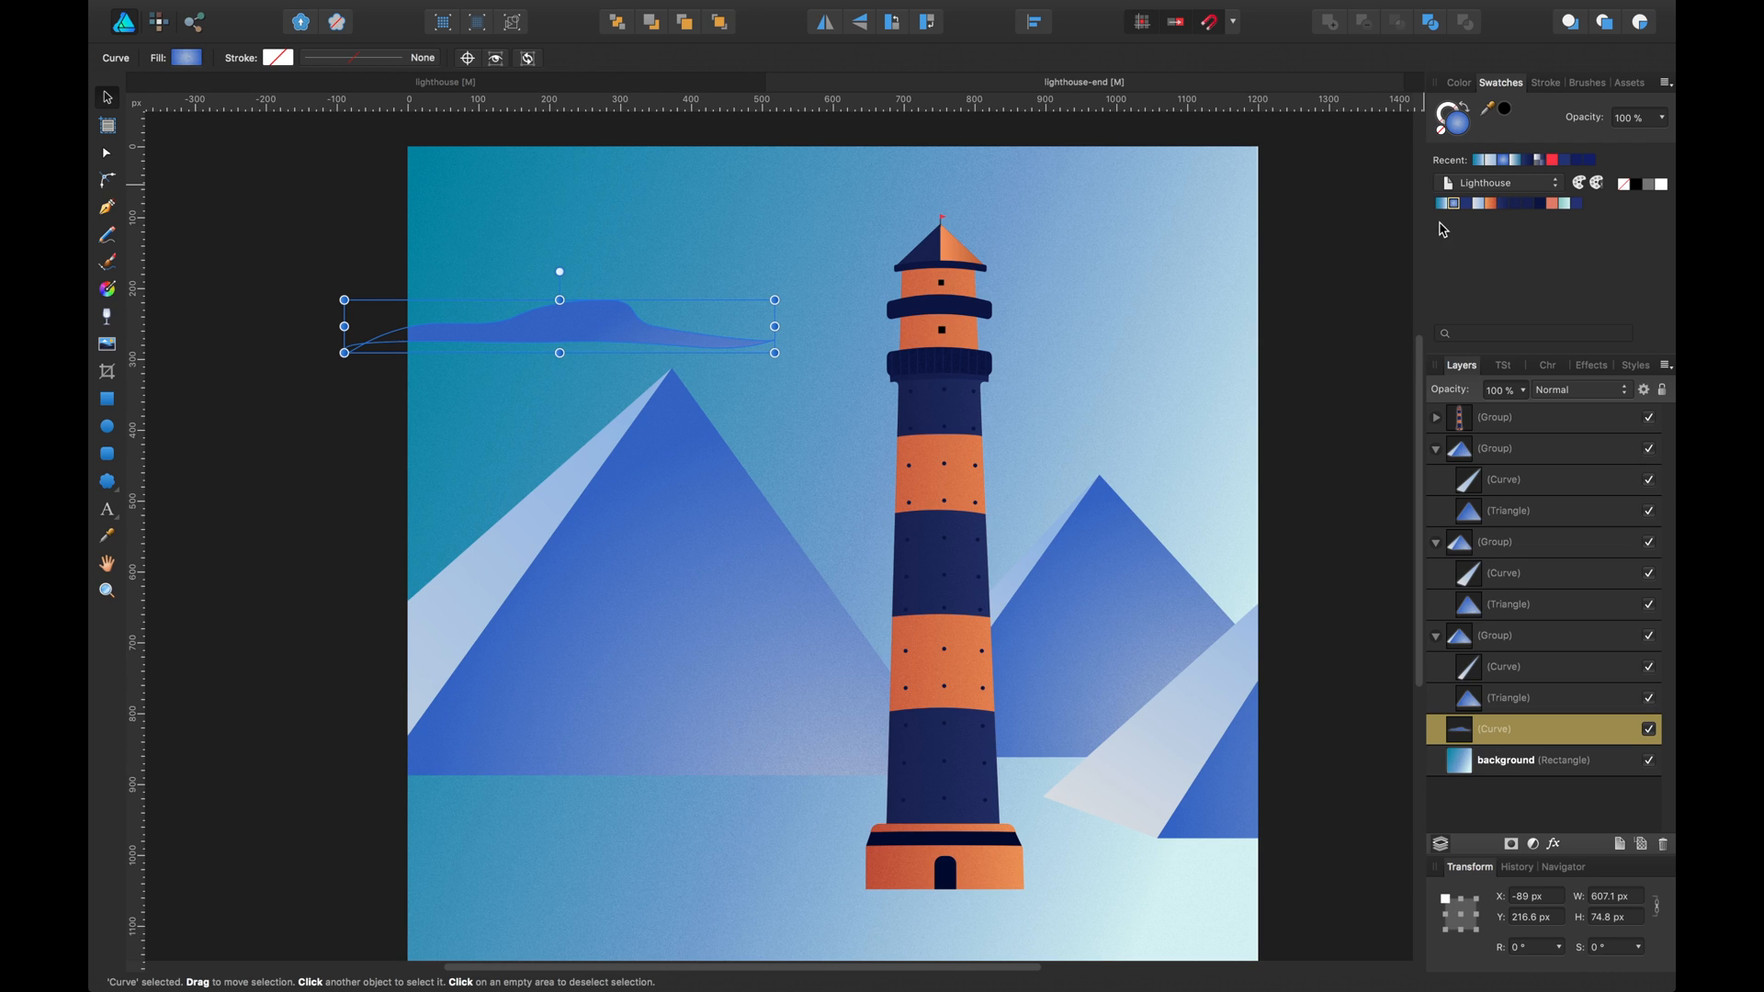
{"action": "left_click", "coordinate": [1479, 204]}
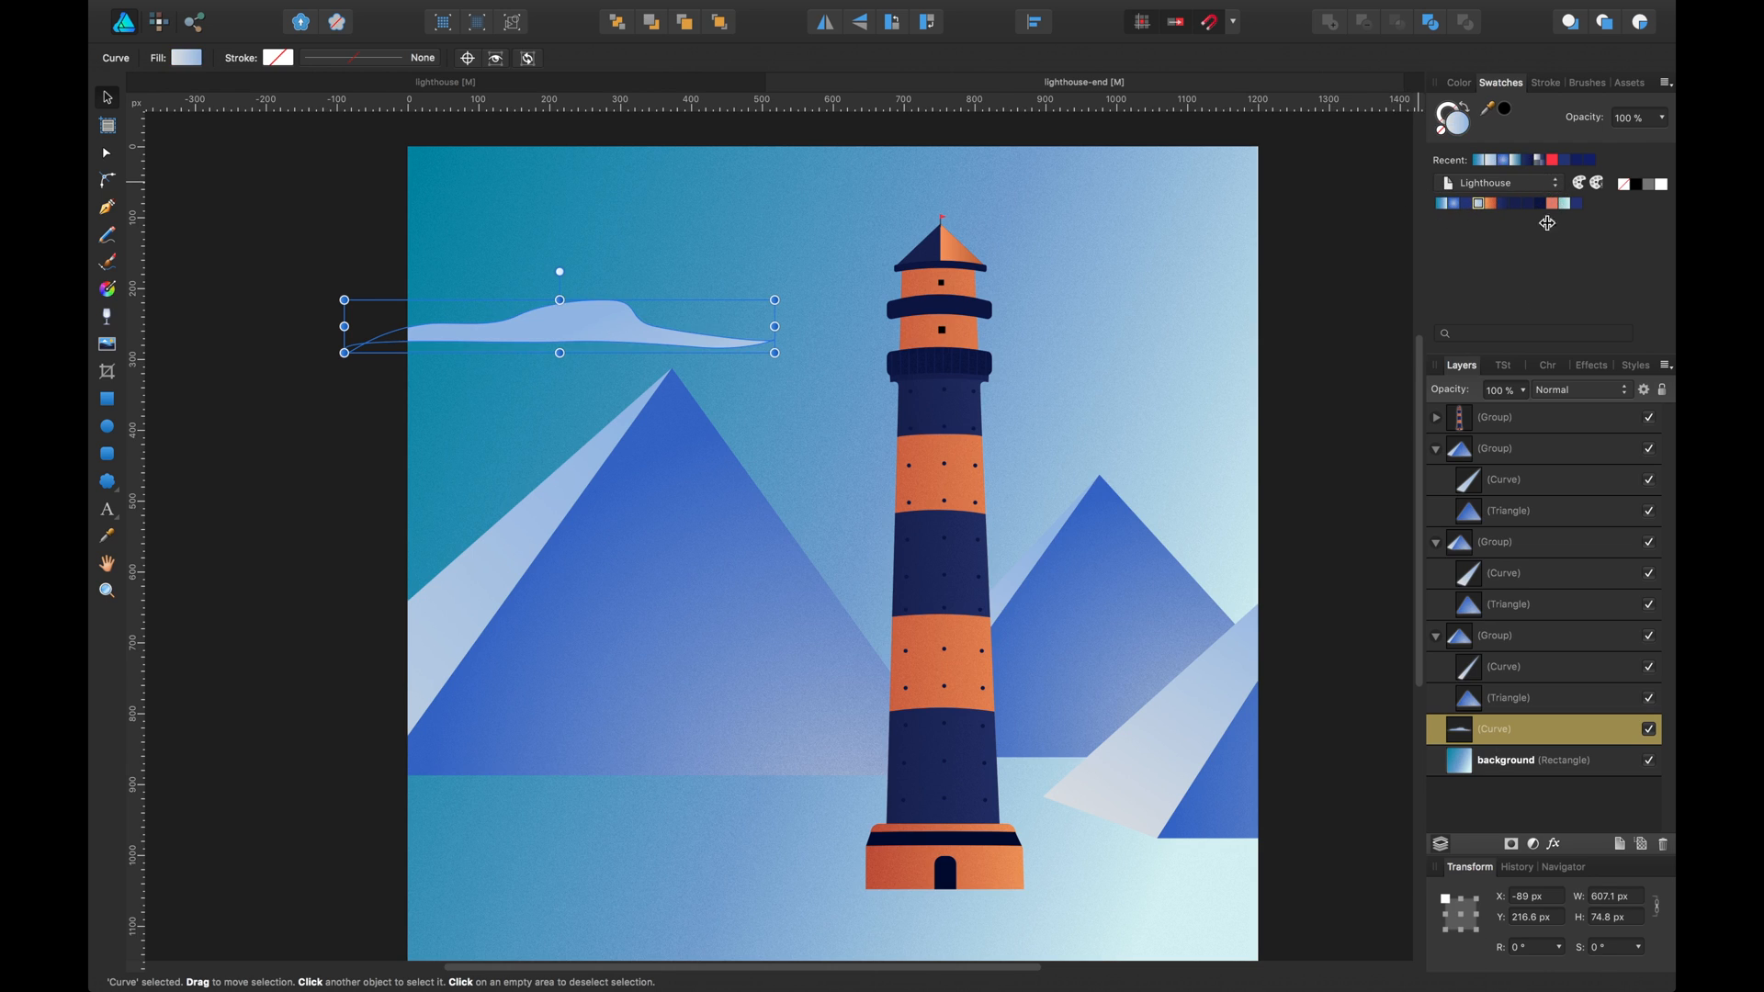
{"action": "left_click_drag", "start_coordinate": [1590, 119], "coordinate": [1525, 119]}
Lower the cloud's left end node, shift the cloud up and left, and place a copy across the left peak and the lighthouse
{"action": "key", "text": "a"}
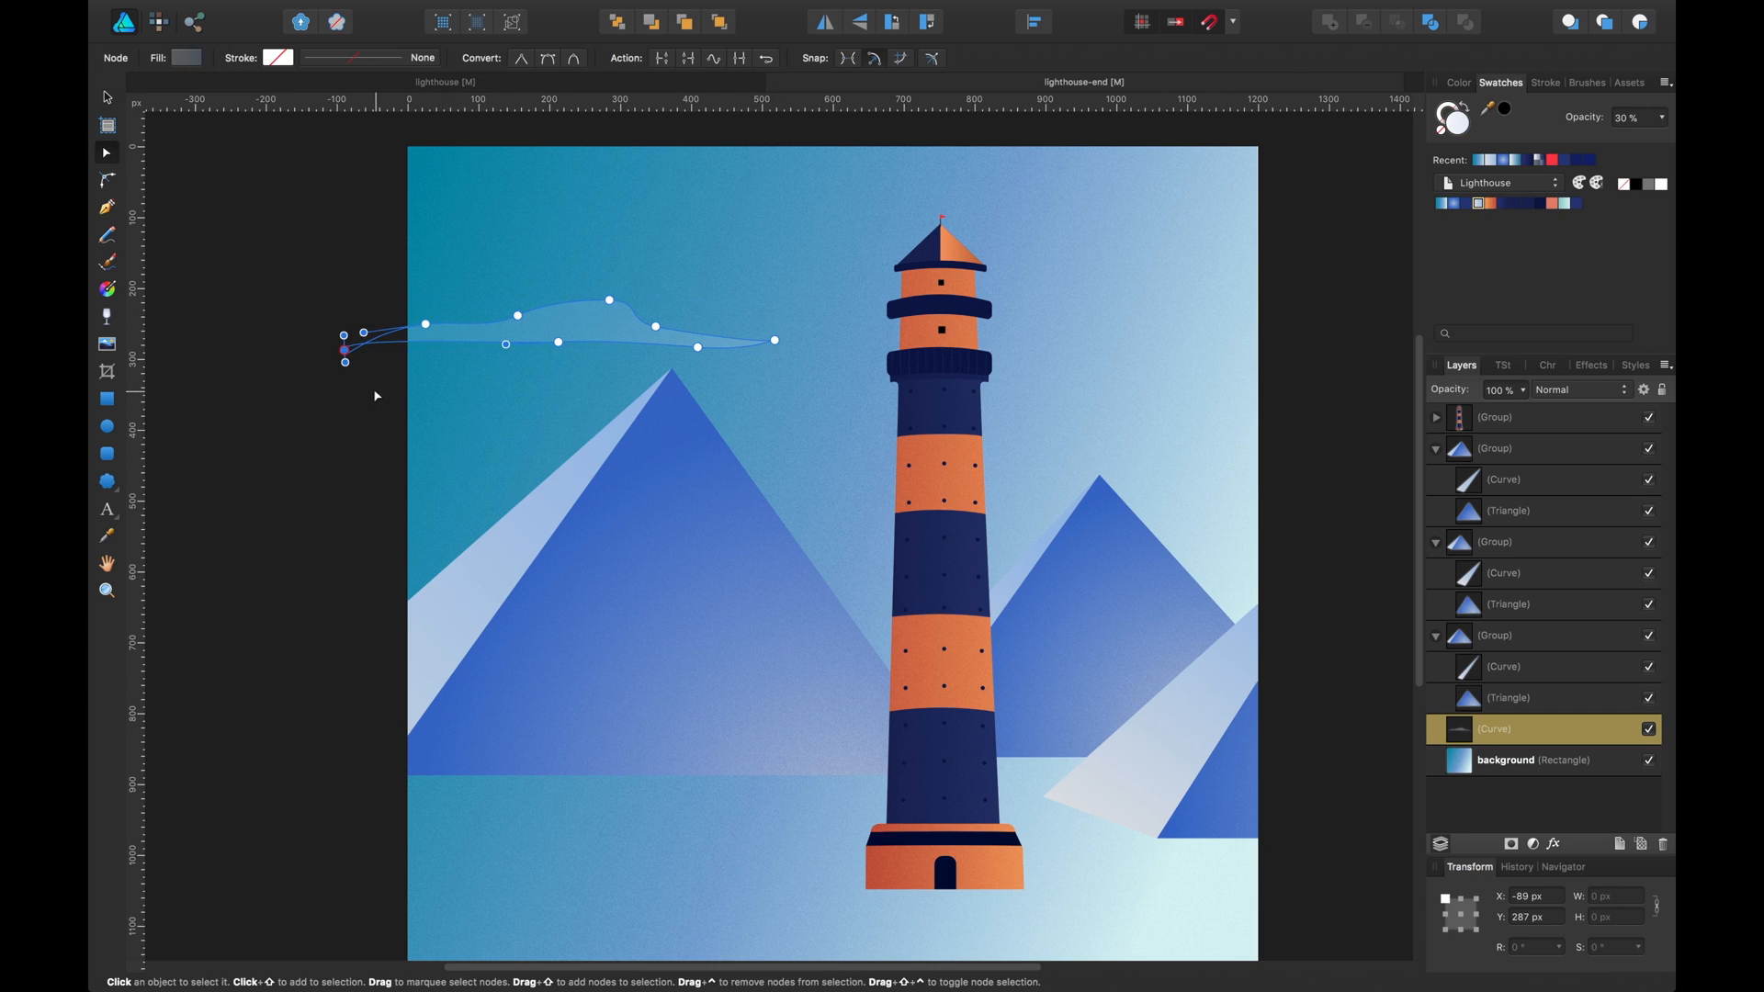
{"action": "left_click", "coordinate": [351, 409]}
{"action": "key", "text": "v"}
{"action": "left_click", "coordinate": [606, 328]}
{"action": "left_click_drag", "start_coordinate": [606, 328], "coordinate": [789, 419]}
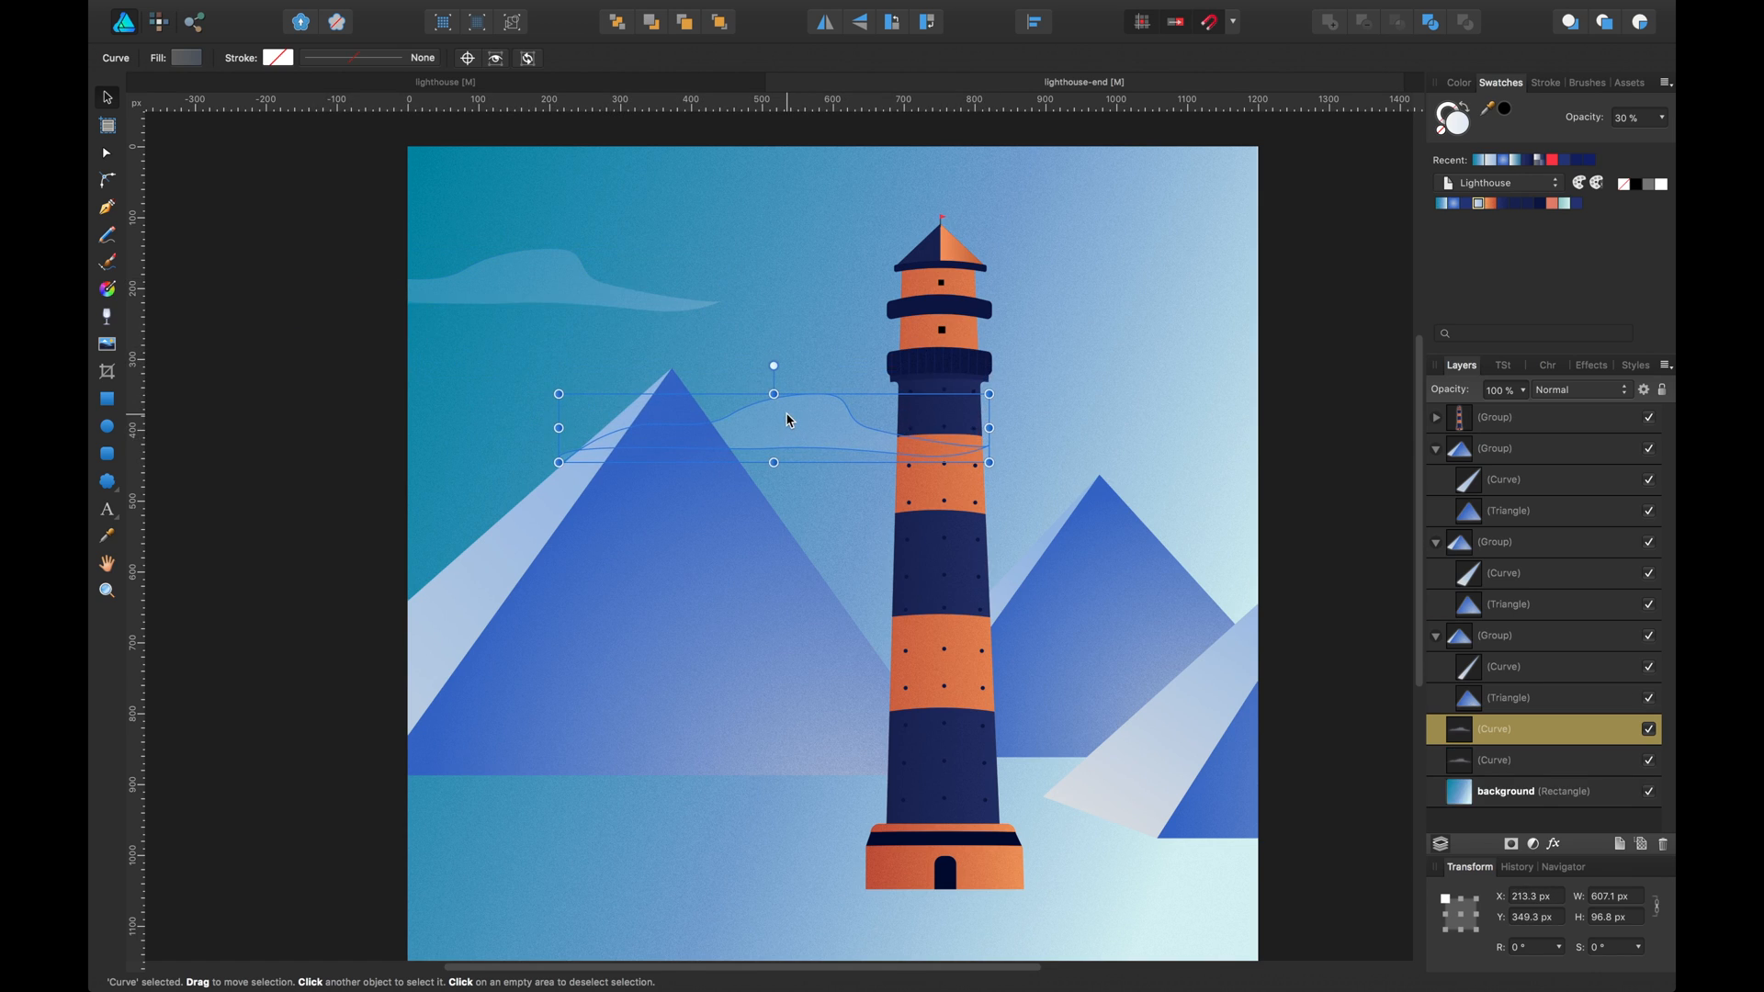
Bring the copied cloud to the front of the layer stack, above the lighthouse group
{"action": "key", "text": "super+bracketright"}
{"action": "key", "text": "super+bracketright"}
{"action": "key", "text": "super+bracketright"}
{"action": "key", "text": "super+bracketright"}
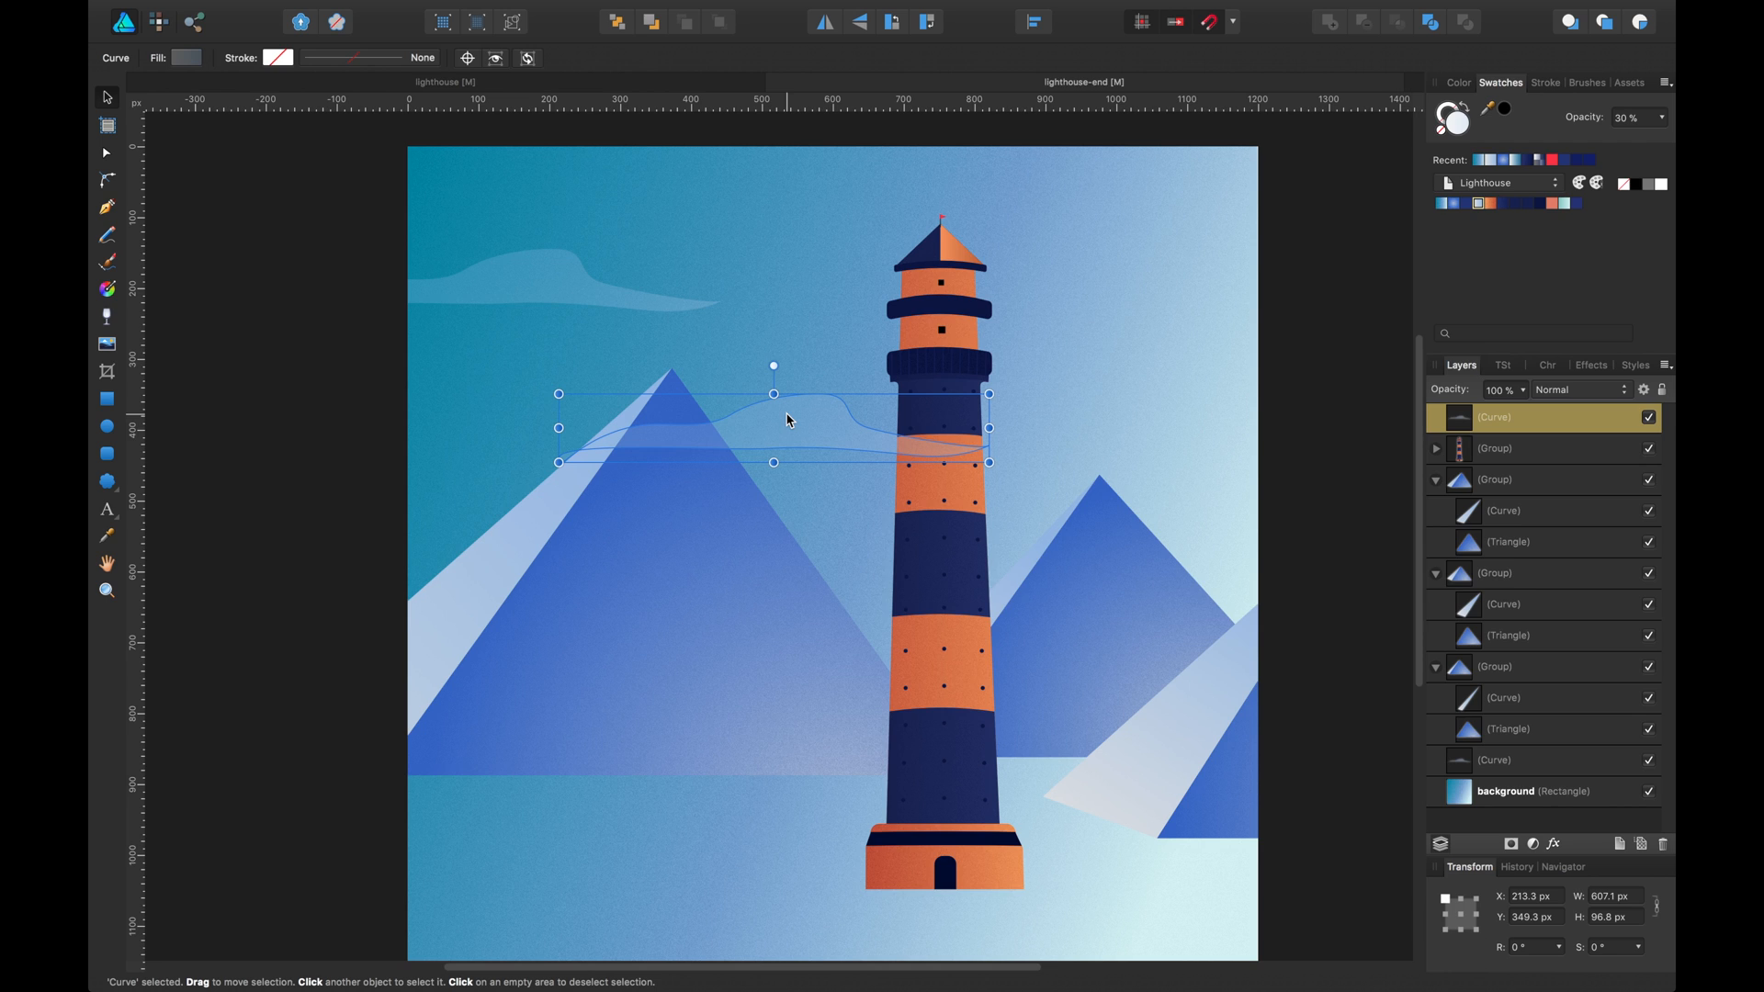
Reshape the front cloud into a shorter, rounder wisp by shifting its nodes and deleting the hump's top node, and raise its fill opacity
{"action": "key", "text": "a"}
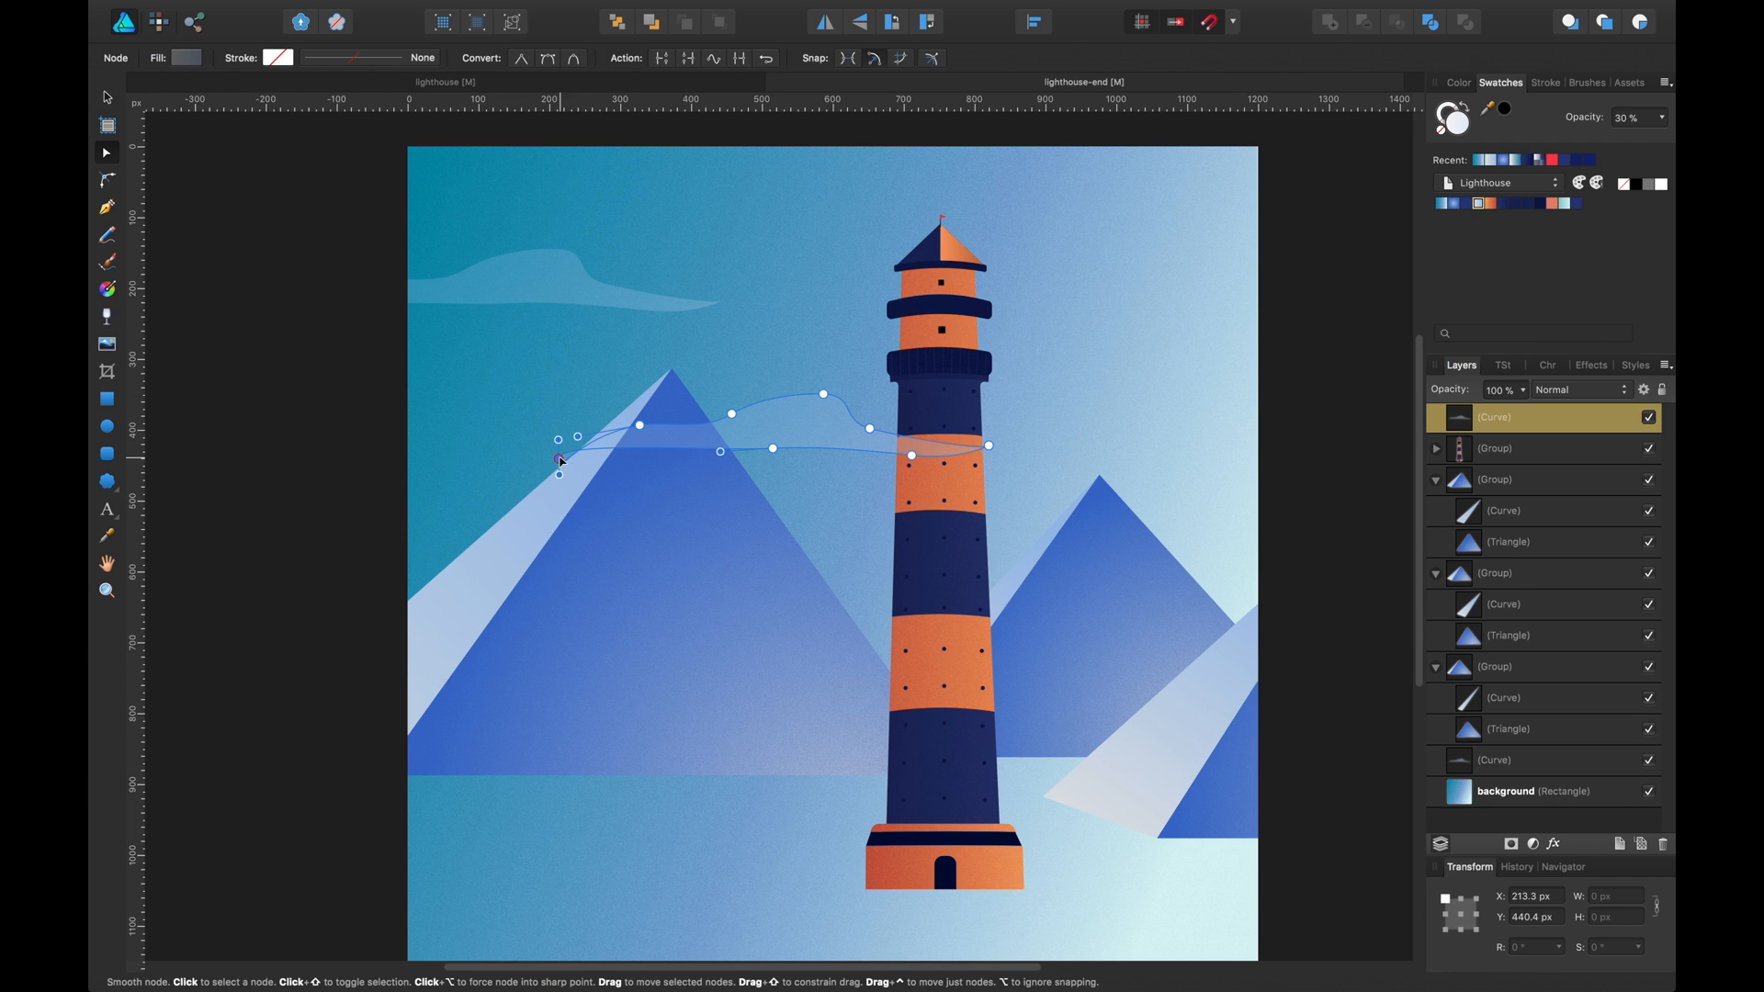
{"action": "left_click_drag", "start_coordinate": [640, 425], "coordinate": [684, 416]}
{"action": "left_click_drag", "start_coordinate": [731, 414], "coordinate": [753, 393]}
{"action": "left_click", "coordinate": [823, 394]}
{"action": "key", "text": "Delete"}
{"action": "mouse_move", "coordinate": [870, 428]}
{"action": "left_mouse_down"}
{"action": "mouse_move", "coordinate": [866, 413]}
{"action": "mouse_move", "coordinate": [897, 437]}
{"action": "left_mouse_up"}
{"action": "left_click_drag", "start_coordinate": [773, 448], "coordinate": [774, 460]}
{"action": "key", "text": "v"}
{"action": "left_click_drag", "start_coordinate": [1587, 118], "coordinate": [1631, 120]}
Place a smaller copy of the cloud, about 335 × 73 px, beside the lighthouse's upper right and set its fill opacity to 49%
{"action": "left_click_drag", "start_coordinate": [776, 441], "coordinate": [1118, 283]}
{"action": "left_click_drag", "start_coordinate": [1169, 302], "coordinate": [1168, 283]}
{"action": "left_click_drag", "start_coordinate": [1185, 262], "coordinate": [1167, 321]}
{"action": "key", "text": "super+d"}
{"action": "left_click", "coordinate": [1166, 322]}
{"action": "left_click_drag", "start_coordinate": [1582, 122], "coordinate": [1566, 122]}
{"action": "left_click", "coordinate": [1406, 182]}
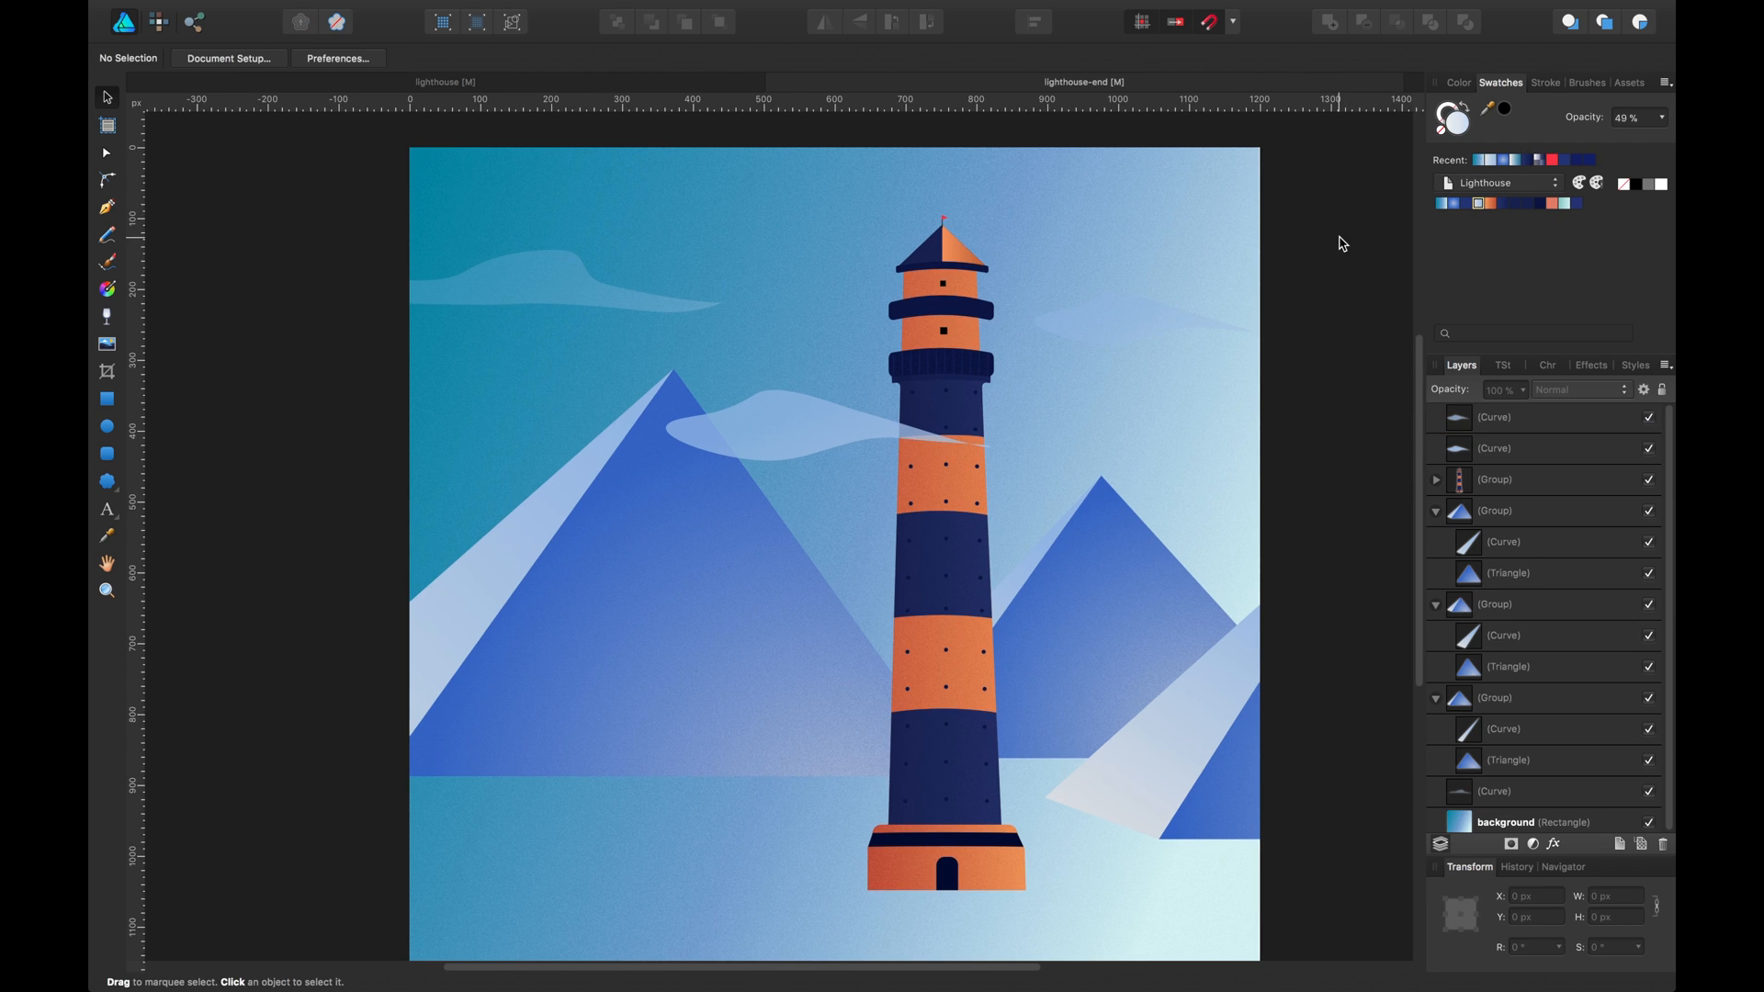
Adjust the background's linear gradient by extending its pale end past the lower right edge and moving its teal start inward
{"action": "left_click", "coordinate": [1201, 174]}
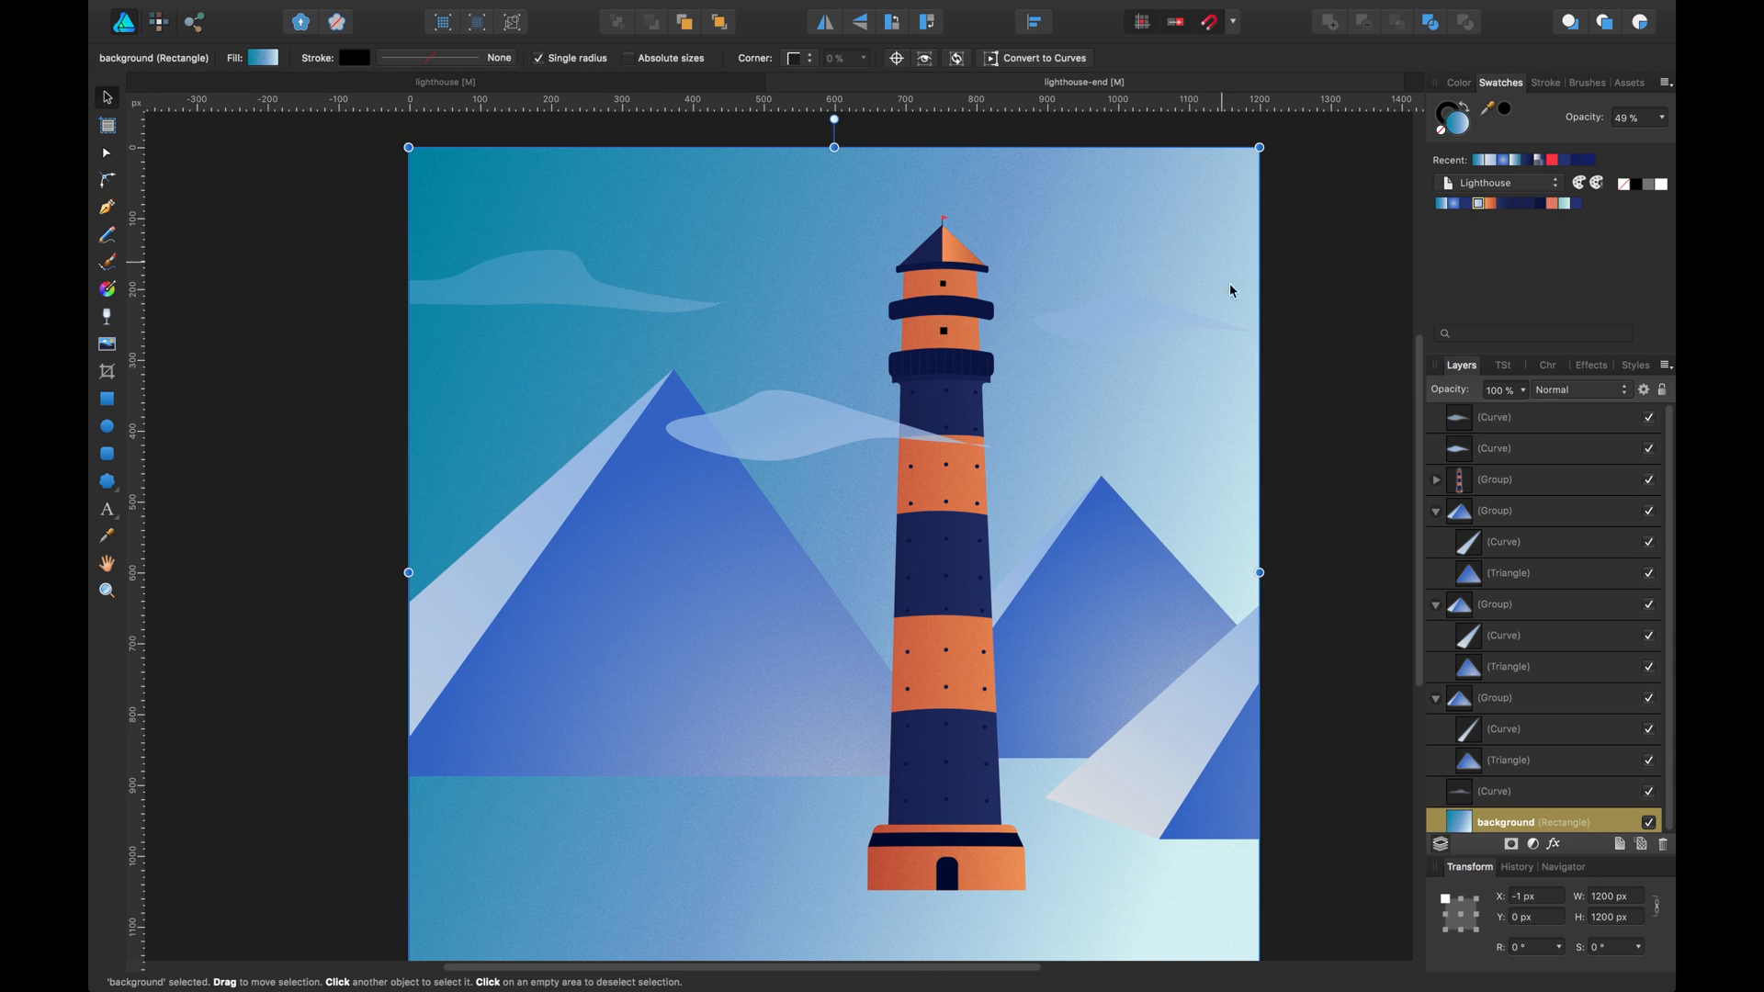
{"action": "key", "text": "g"}
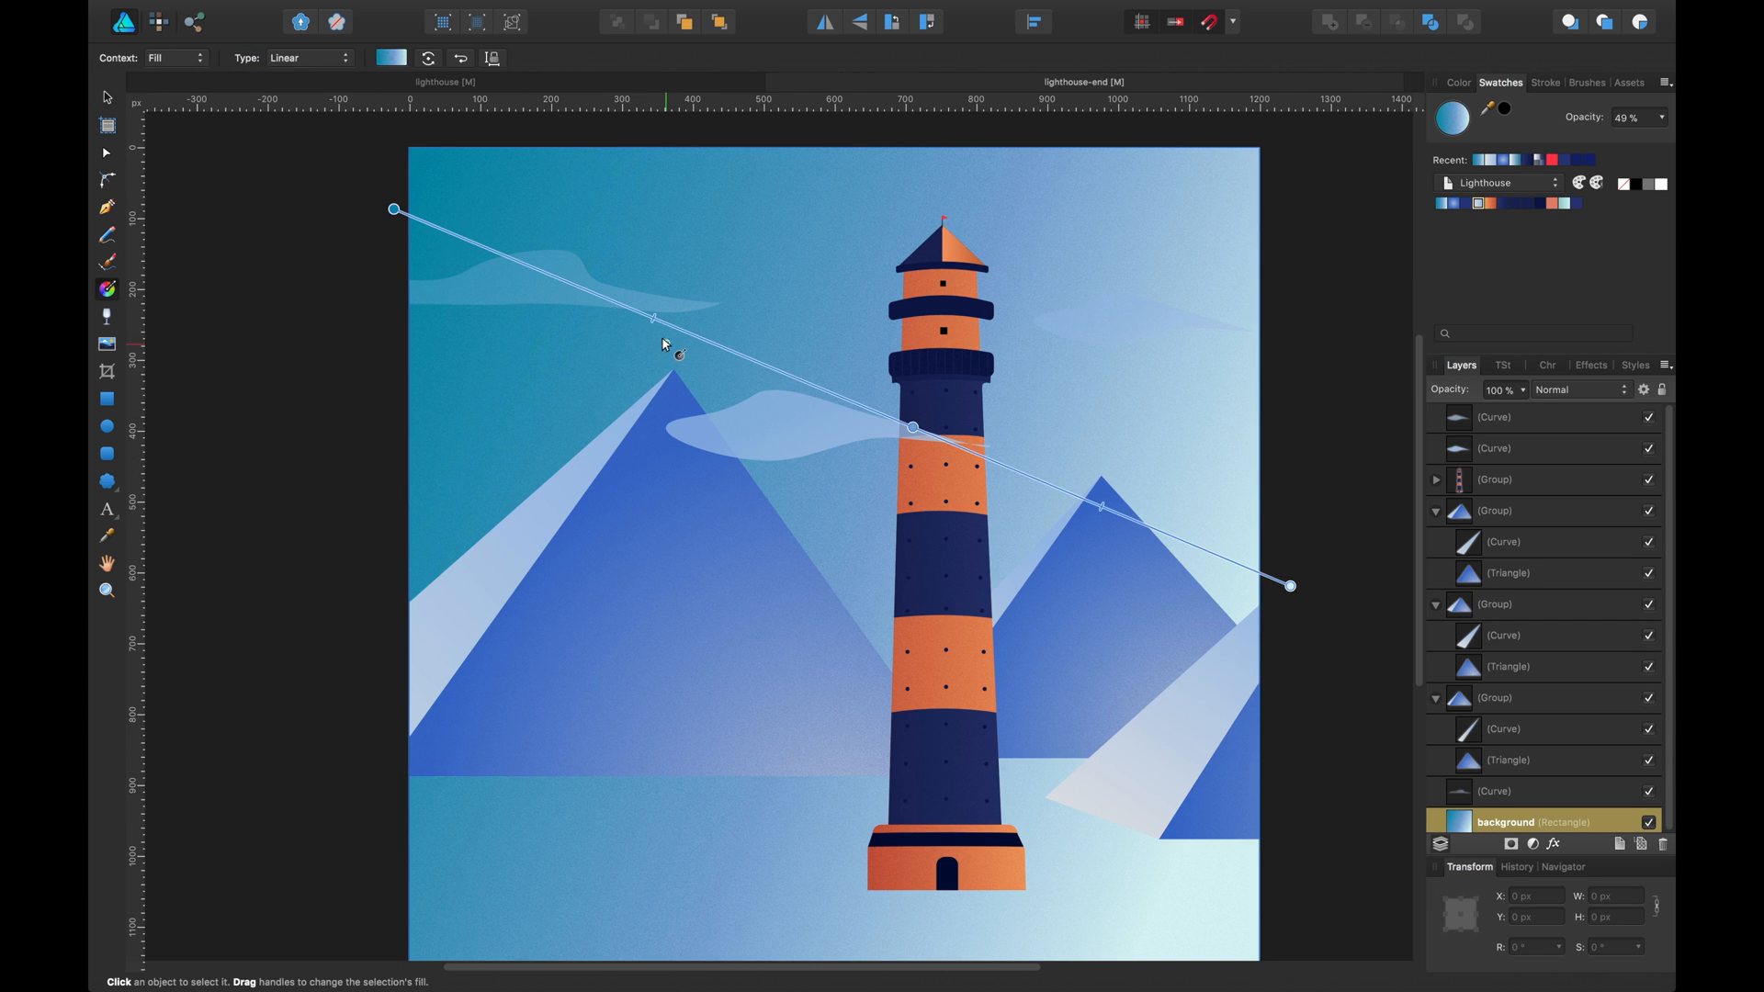
{"action": "left_click_drag", "start_coordinate": [1262, 569], "coordinate": [1358, 637]}
{"action": "left_click_drag", "start_coordinate": [394, 209], "coordinate": [509, 197]}
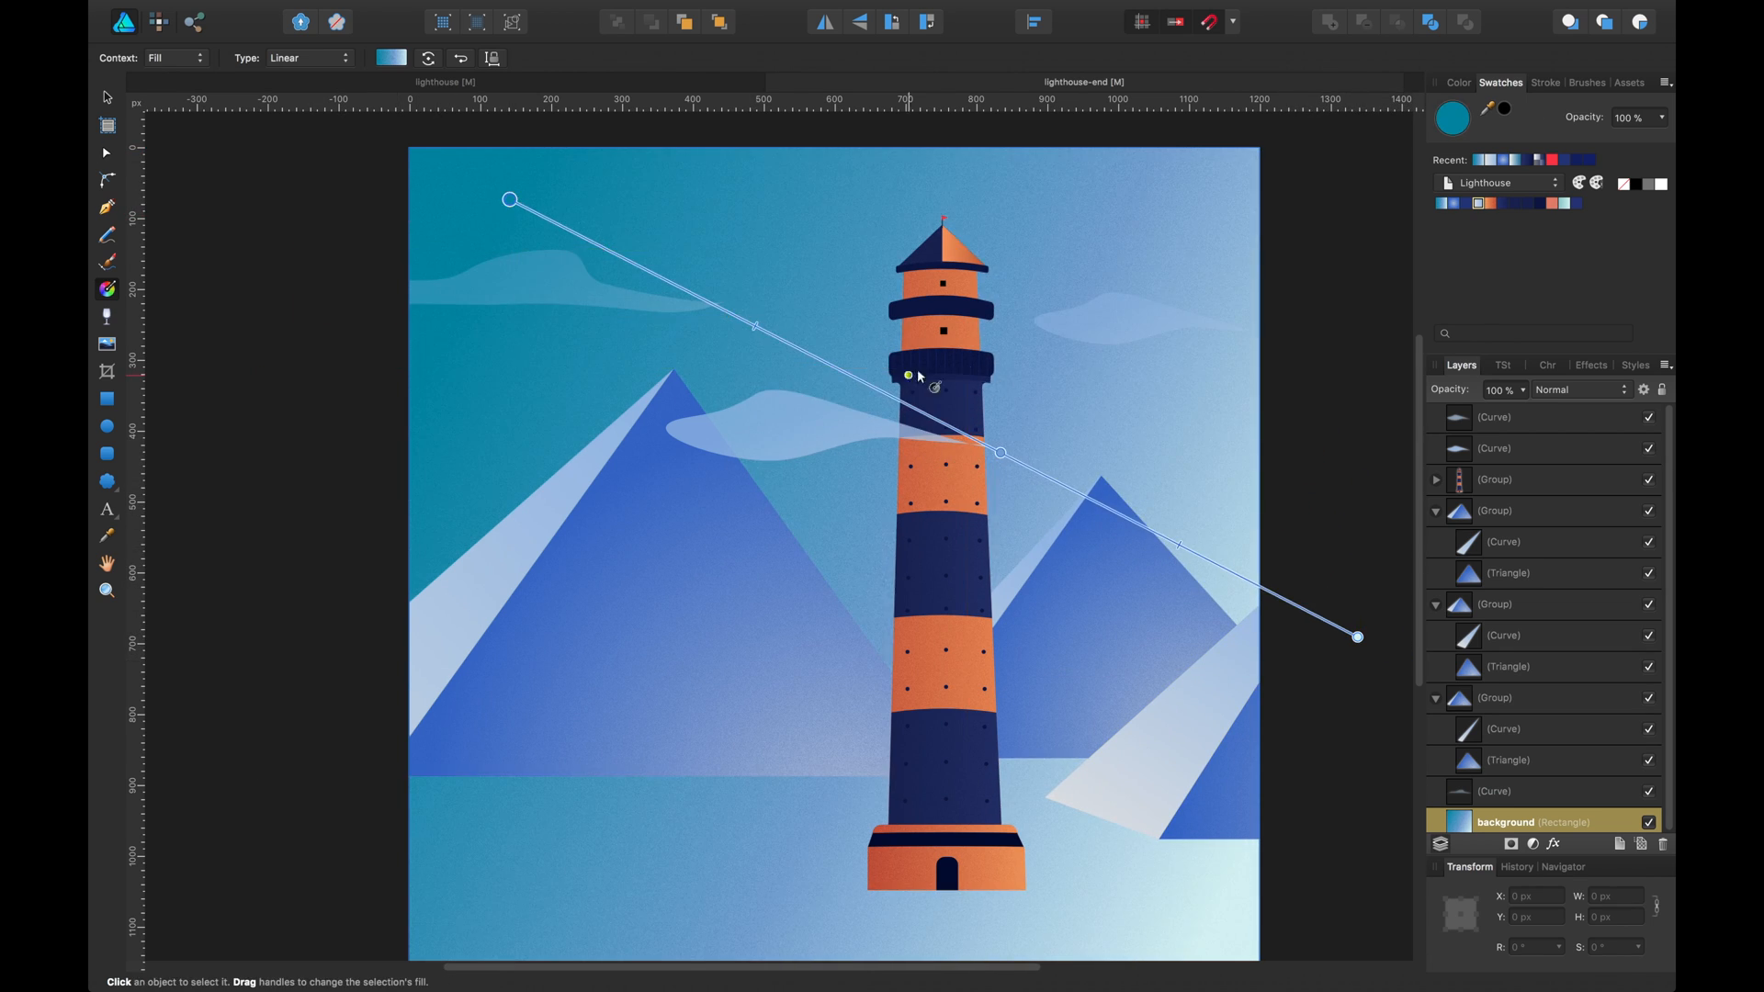
Reshape the cloud overlapping the lighthouse into a two-humped wisp about 466 × 85 px and reposition it over the left mountain's slope
{"action": "key", "text": "v"}
{"action": "scroll", "coordinate": [1320, 376], "scroll_direction": "down", "scroll_amount": 1}
{"action": "key", "text": "a"}
{"action": "left_click", "coordinate": [787, 418]}
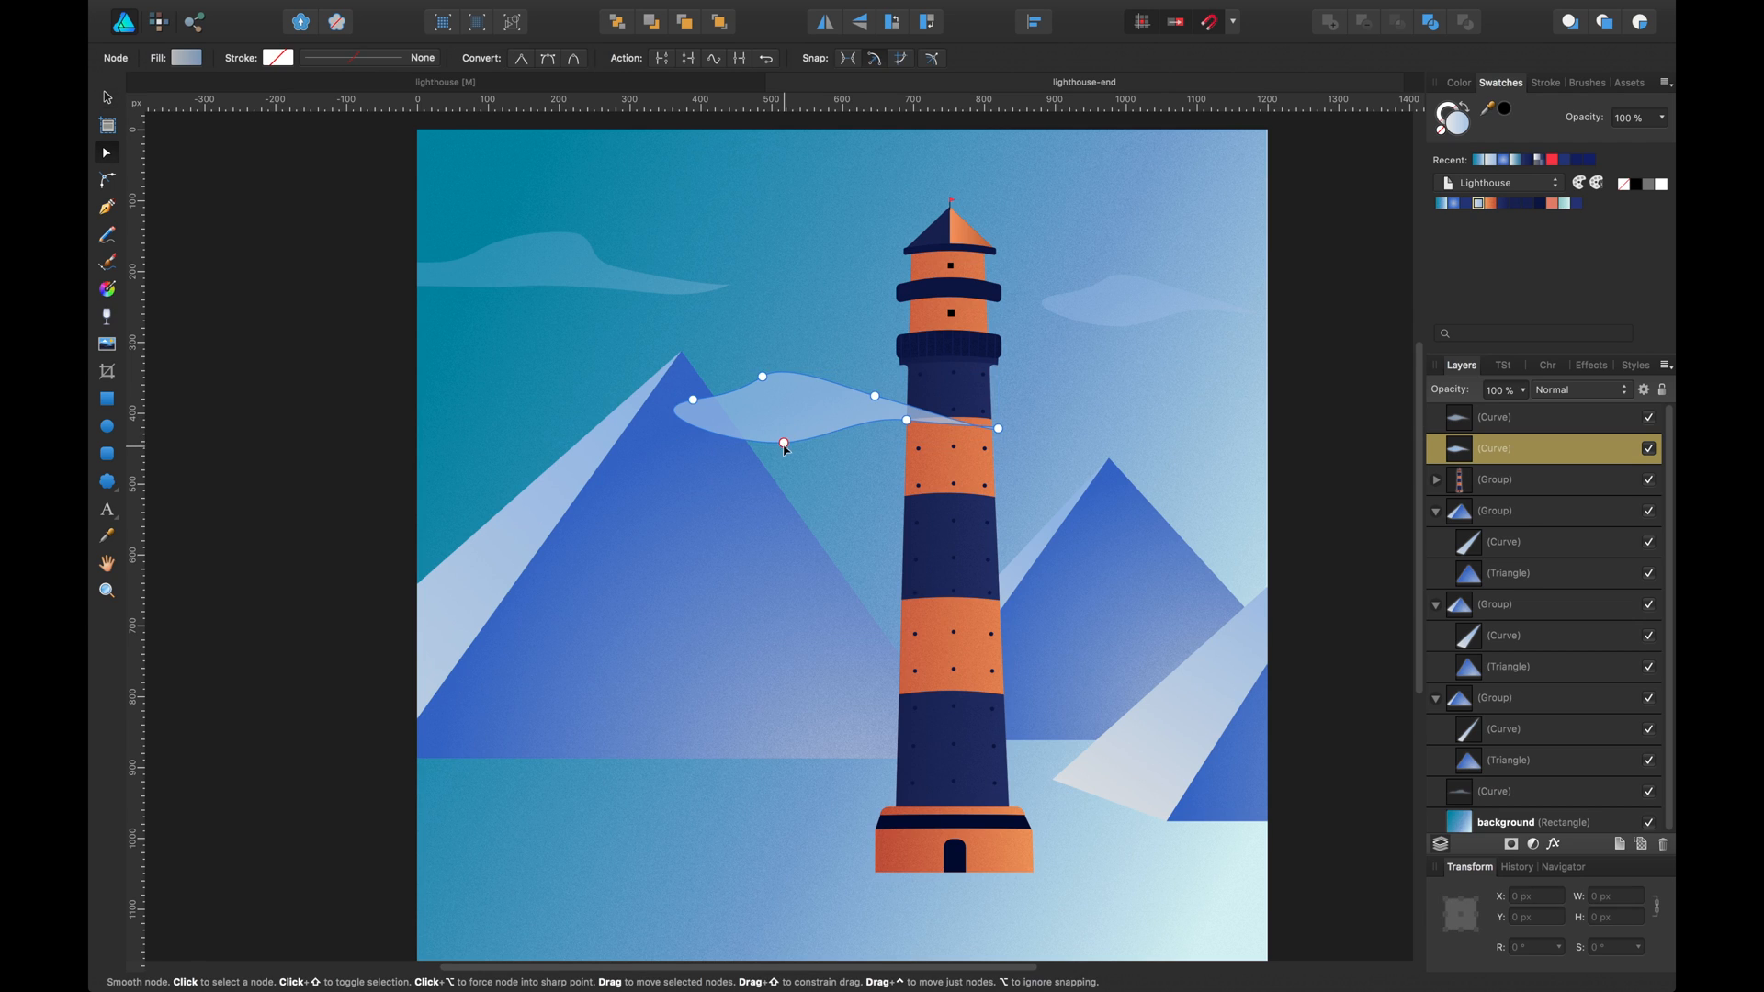
{"action": "left_click_drag", "start_coordinate": [785, 445], "coordinate": [908, 375]}
{"action": "left_click_drag", "start_coordinate": [896, 372], "coordinate": [864, 396]}
{"action": "key", "text": "v"}
{"action": "left_click", "coordinate": [1308, 274]}
{"action": "scroll", "coordinate": [1305, 267], "scroll_direction": "down", "scroll_amount": 1}
{"action": "left_click_drag", "start_coordinate": [787, 399], "coordinate": [774, 428]}
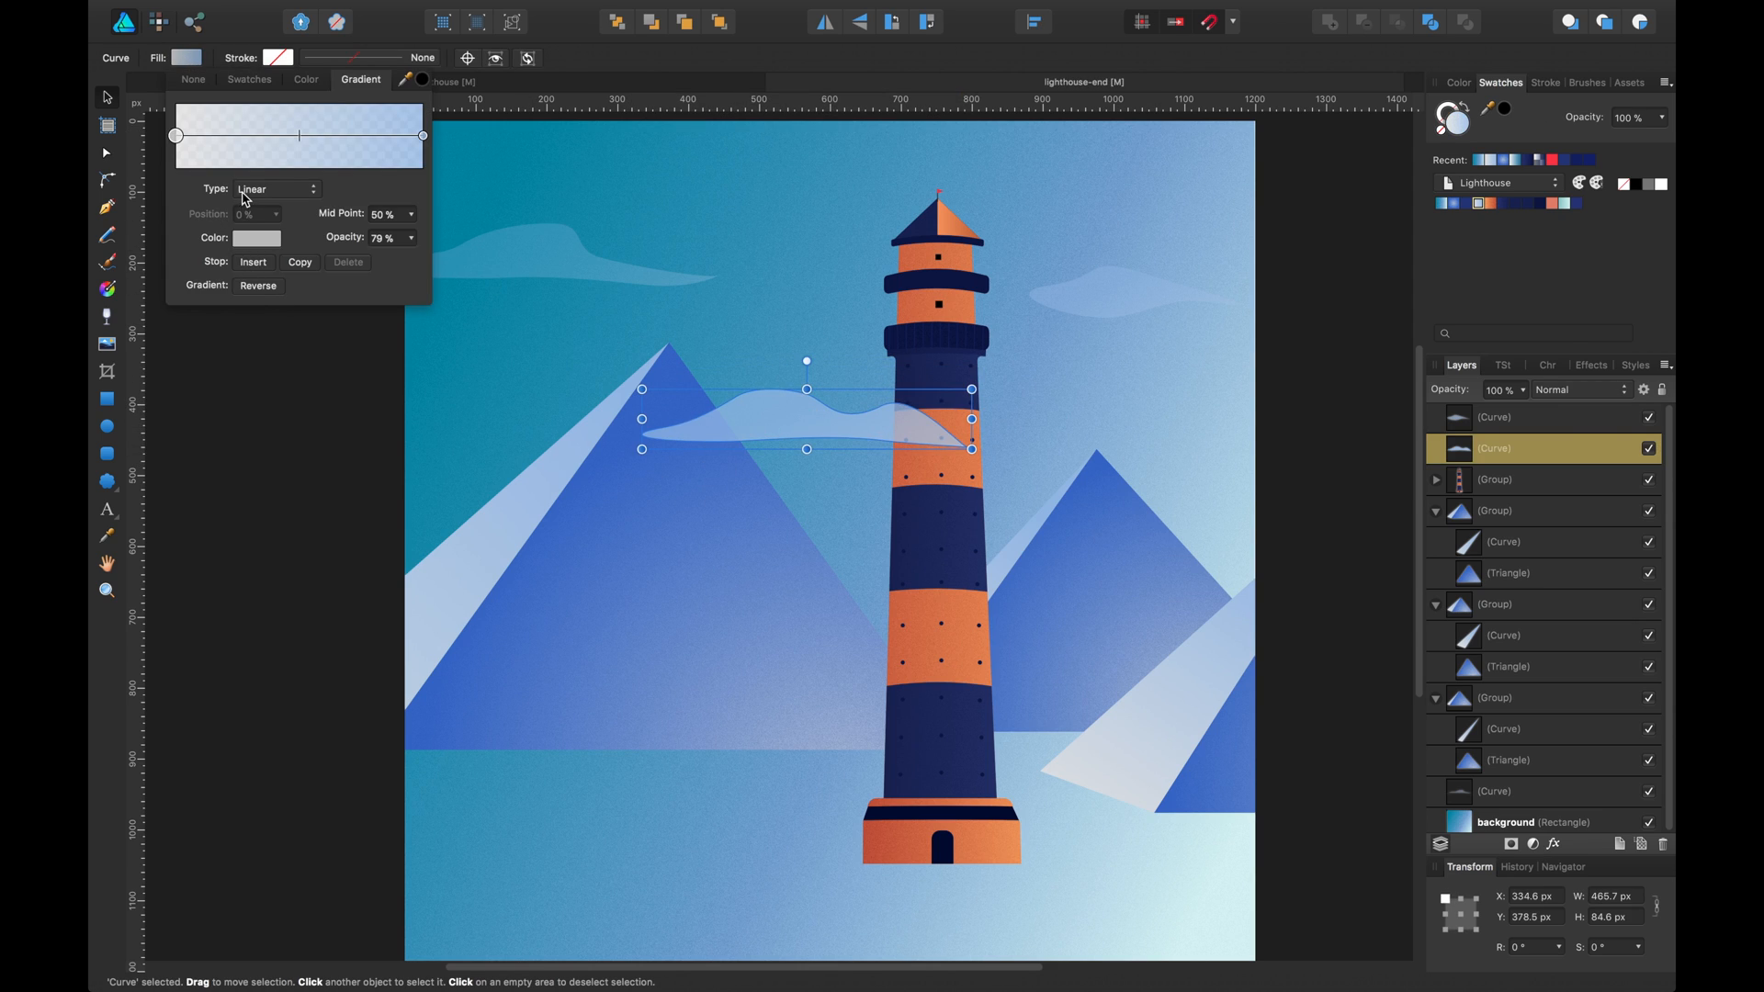
Increase the color noise on both gradient stops of the cloud overlapping the lighthouse
{"action": "left_click", "coordinate": [250, 238]}
{"action": "left_click_drag", "start_coordinate": [271, 511], "coordinate": [321, 515]}
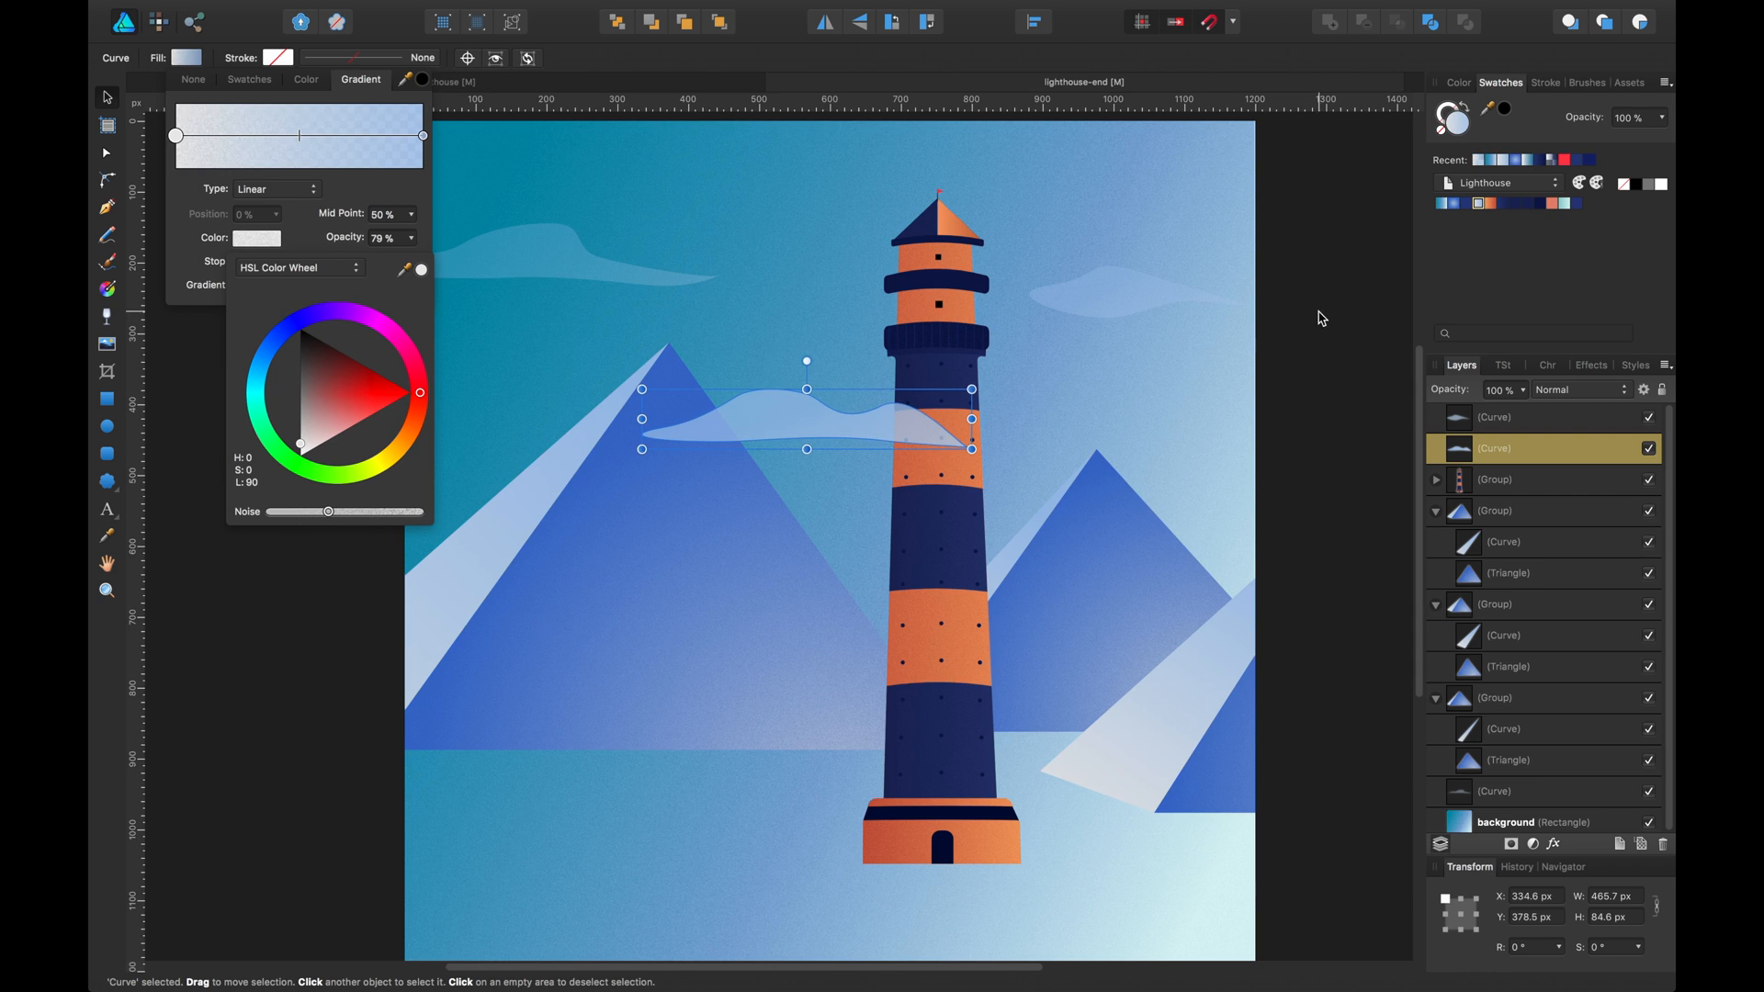
{"action": "left_click", "coordinate": [423, 136]}
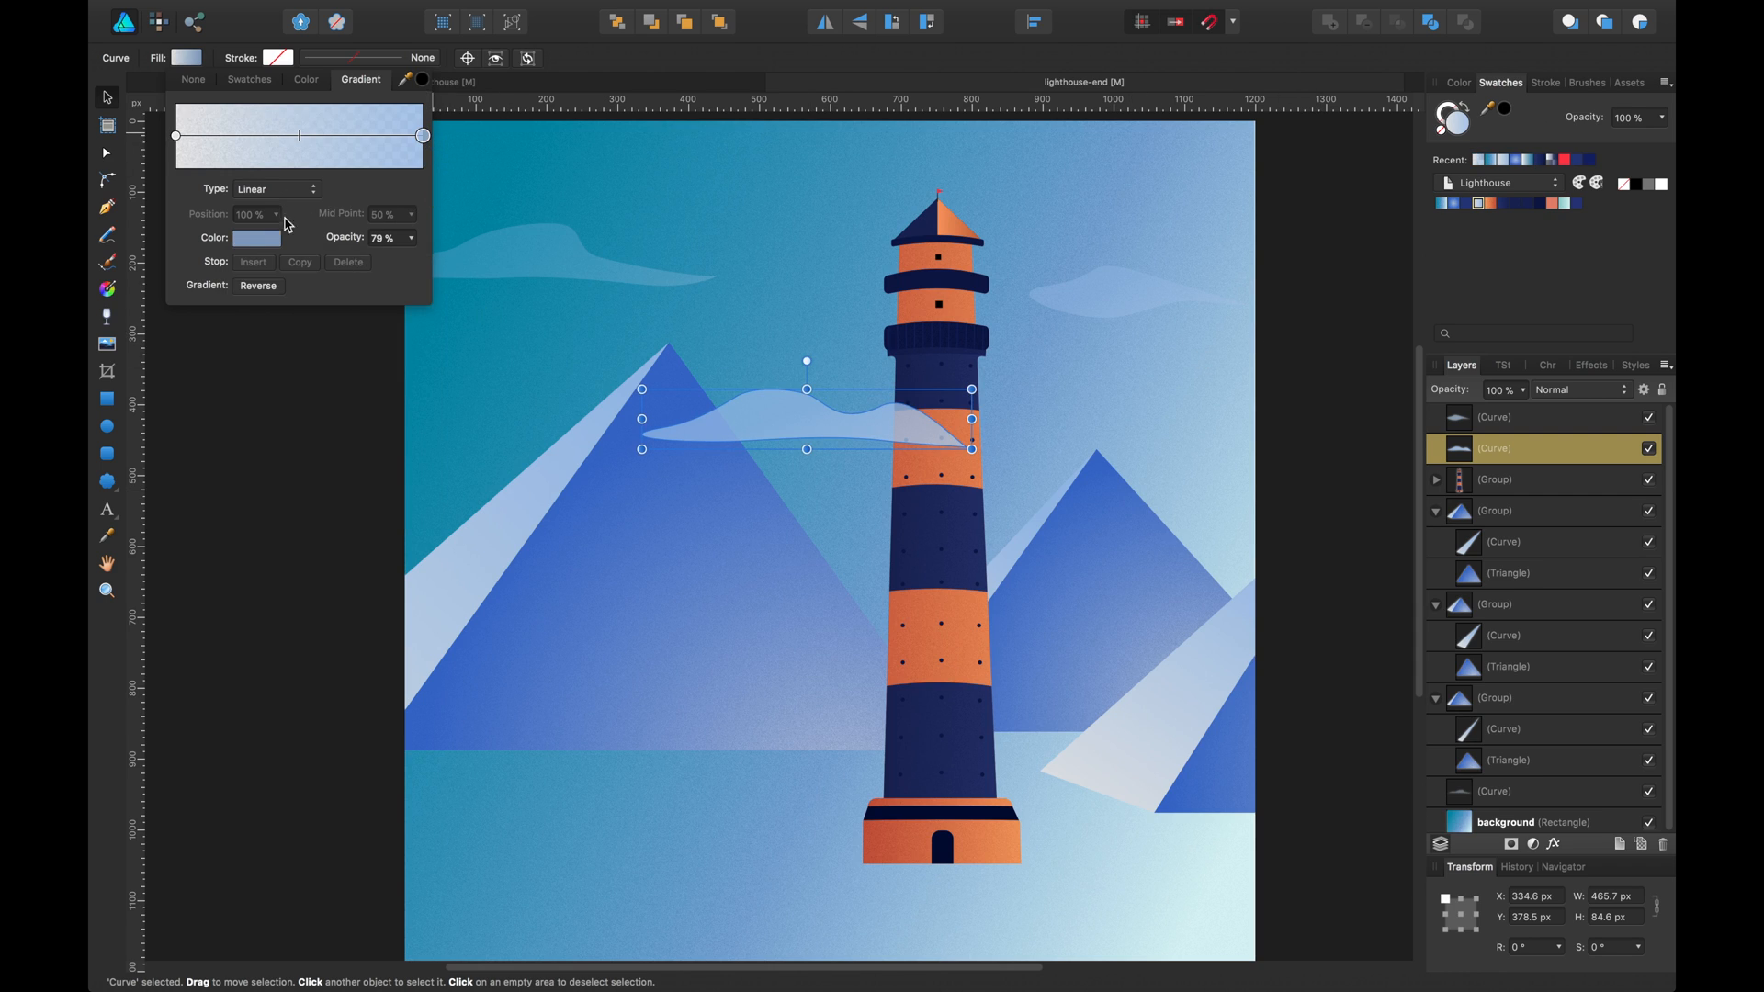
{"action": "left_click", "coordinate": [277, 244]}
{"action": "left_click", "coordinate": [315, 512]}
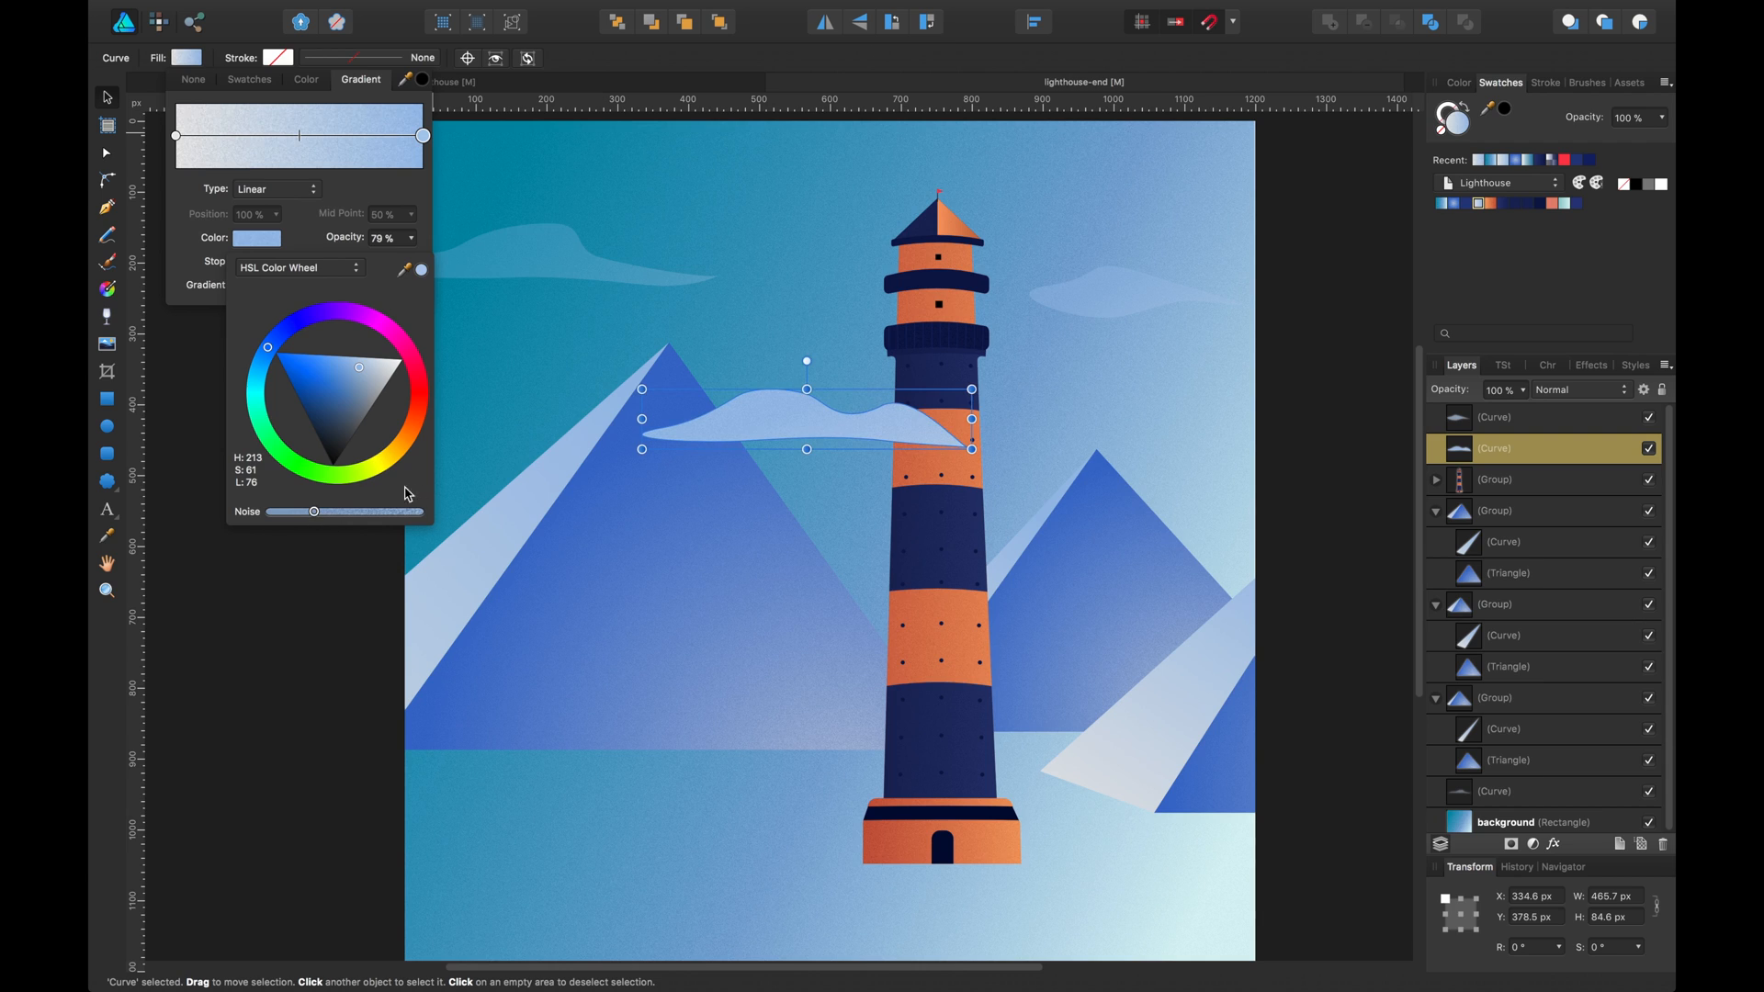
Add color noise to the blue end stop of the gradient fills on the upper-left cloud and the right cloud
{"action": "left_click", "coordinate": [533, 276]}
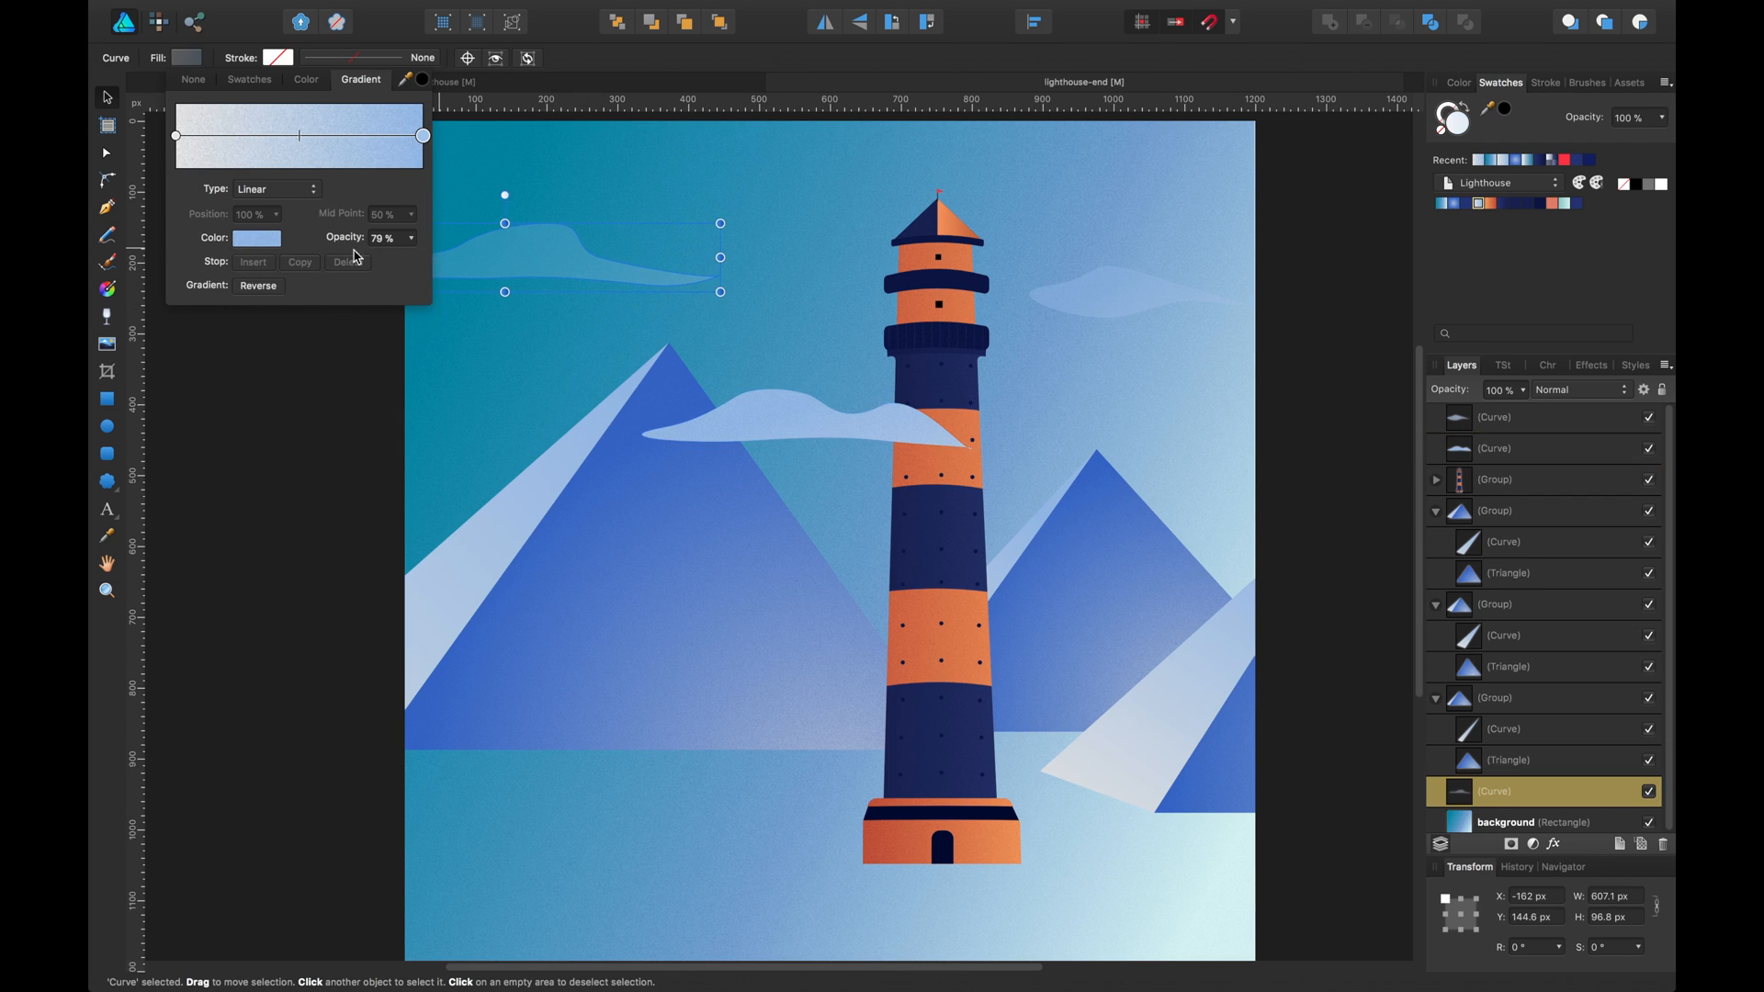
{"action": "left_click", "coordinate": [266, 250]}
{"action": "left_click", "coordinate": [324, 512]}
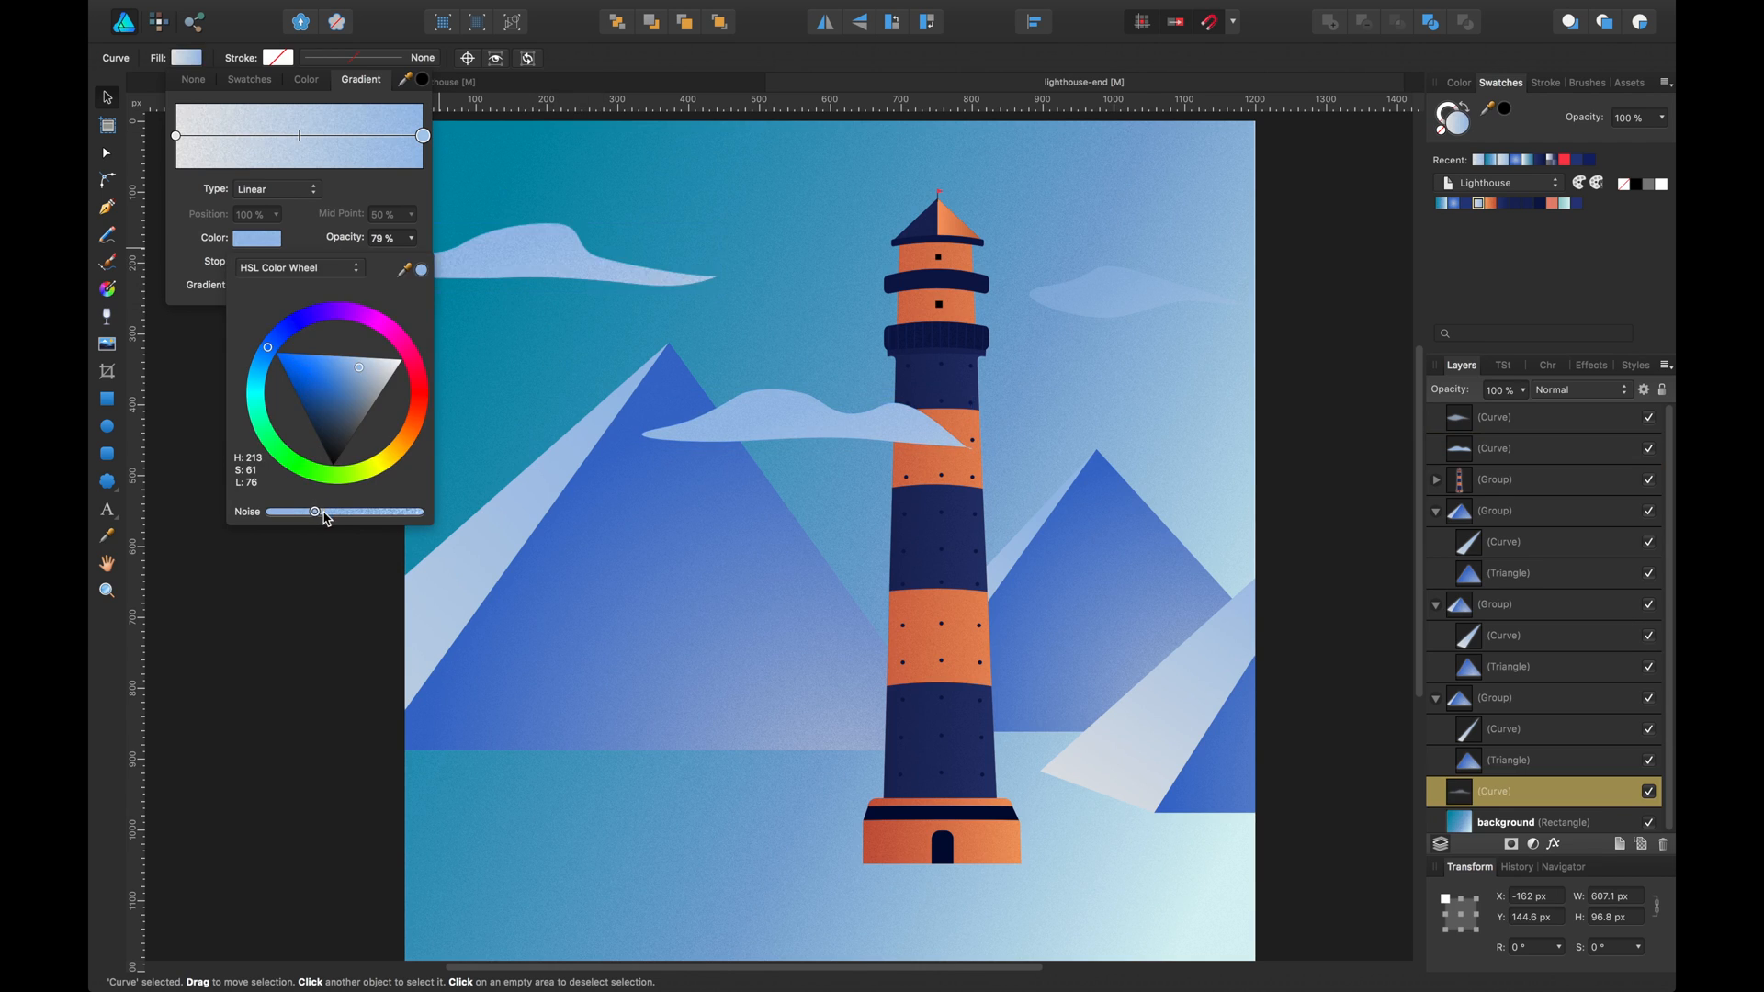
{"action": "left_click", "coordinate": [1074, 297]}
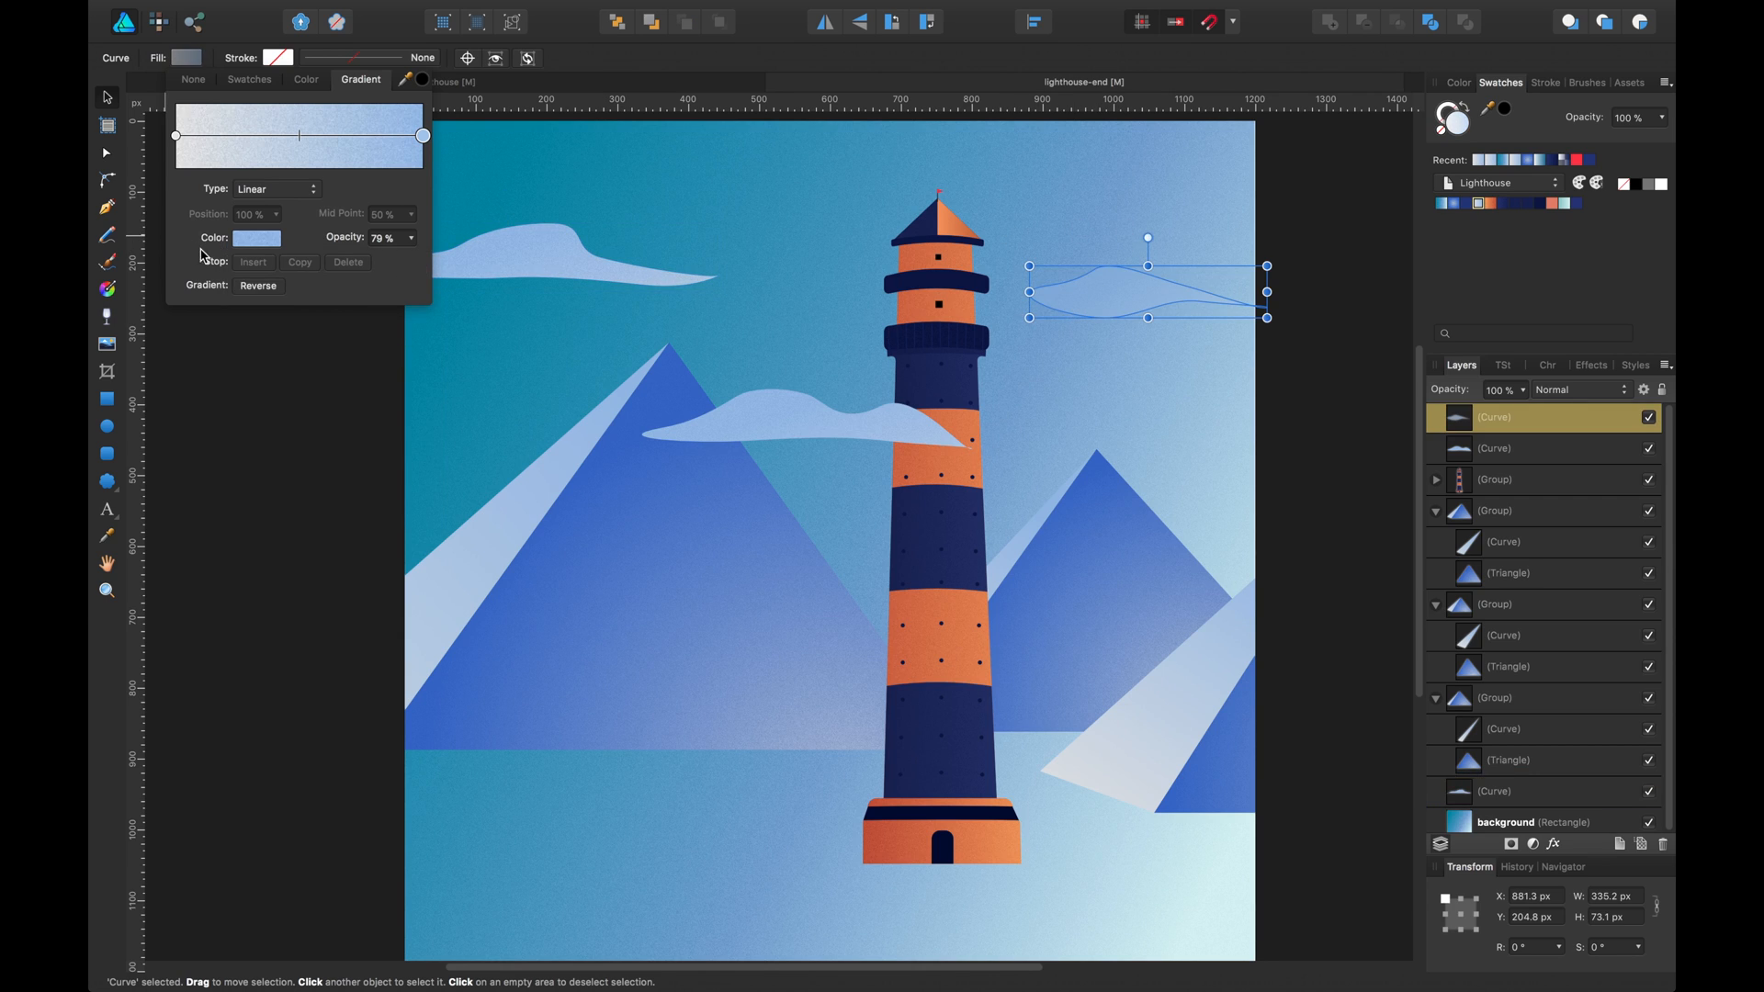
{"action": "left_click", "coordinate": [257, 240]}
{"action": "left_click", "coordinate": [341, 511]}
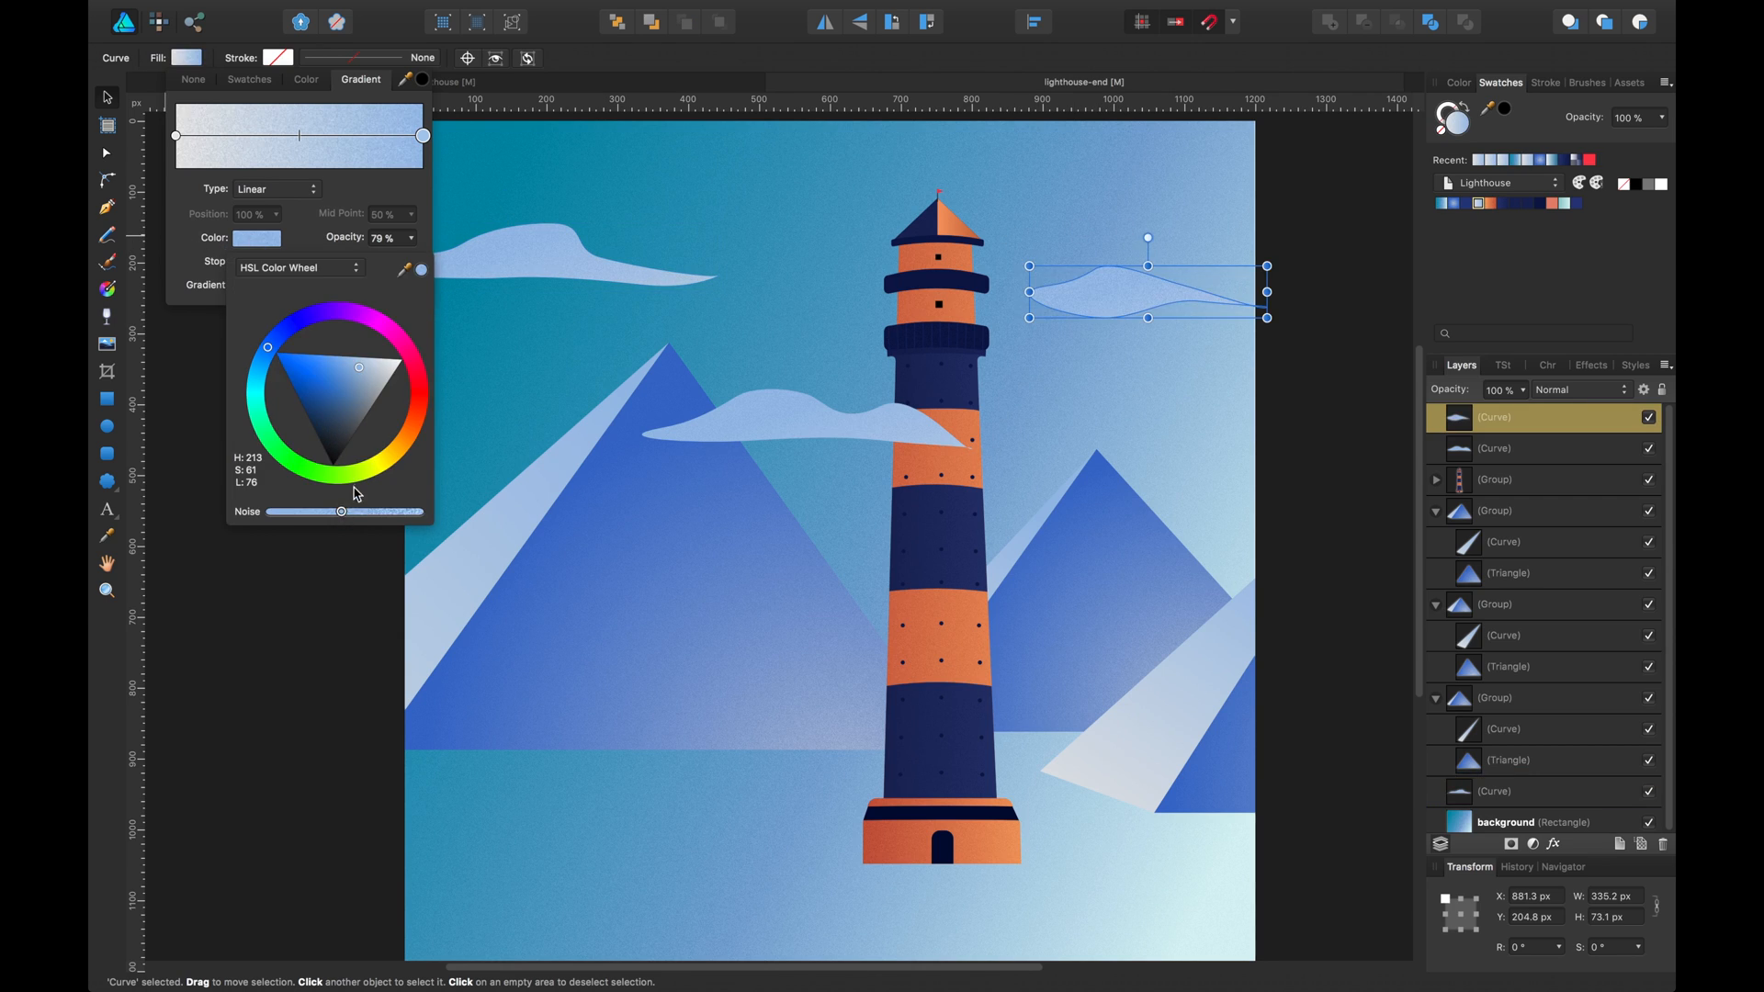
{"action": "left_click", "coordinate": [274, 610]}
Set the upper-left cloud's layer opacity to 50%
{"action": "key", "text": "a"}
{"action": "key", "text": "space"}
{"action": "left_click_drag", "start_coordinate": [224, 526], "coordinate": [214, 526]}
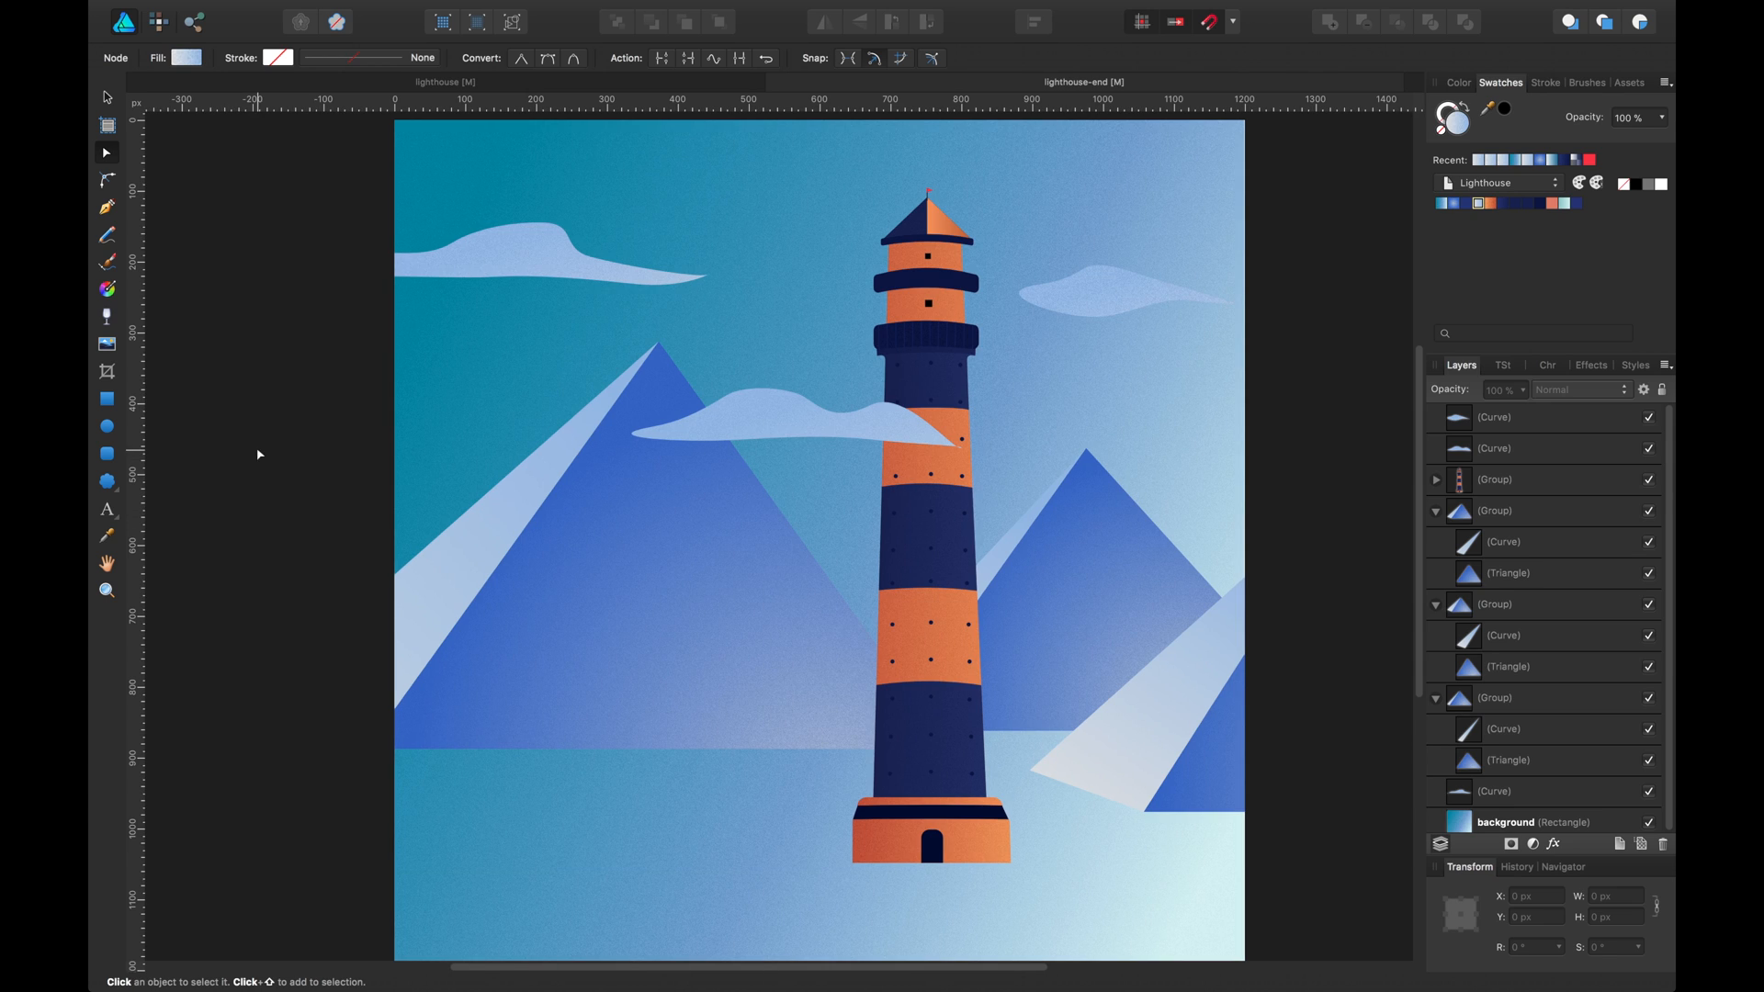
{"action": "left_click", "coordinate": [556, 240]}
{"action": "key", "text": "v"}
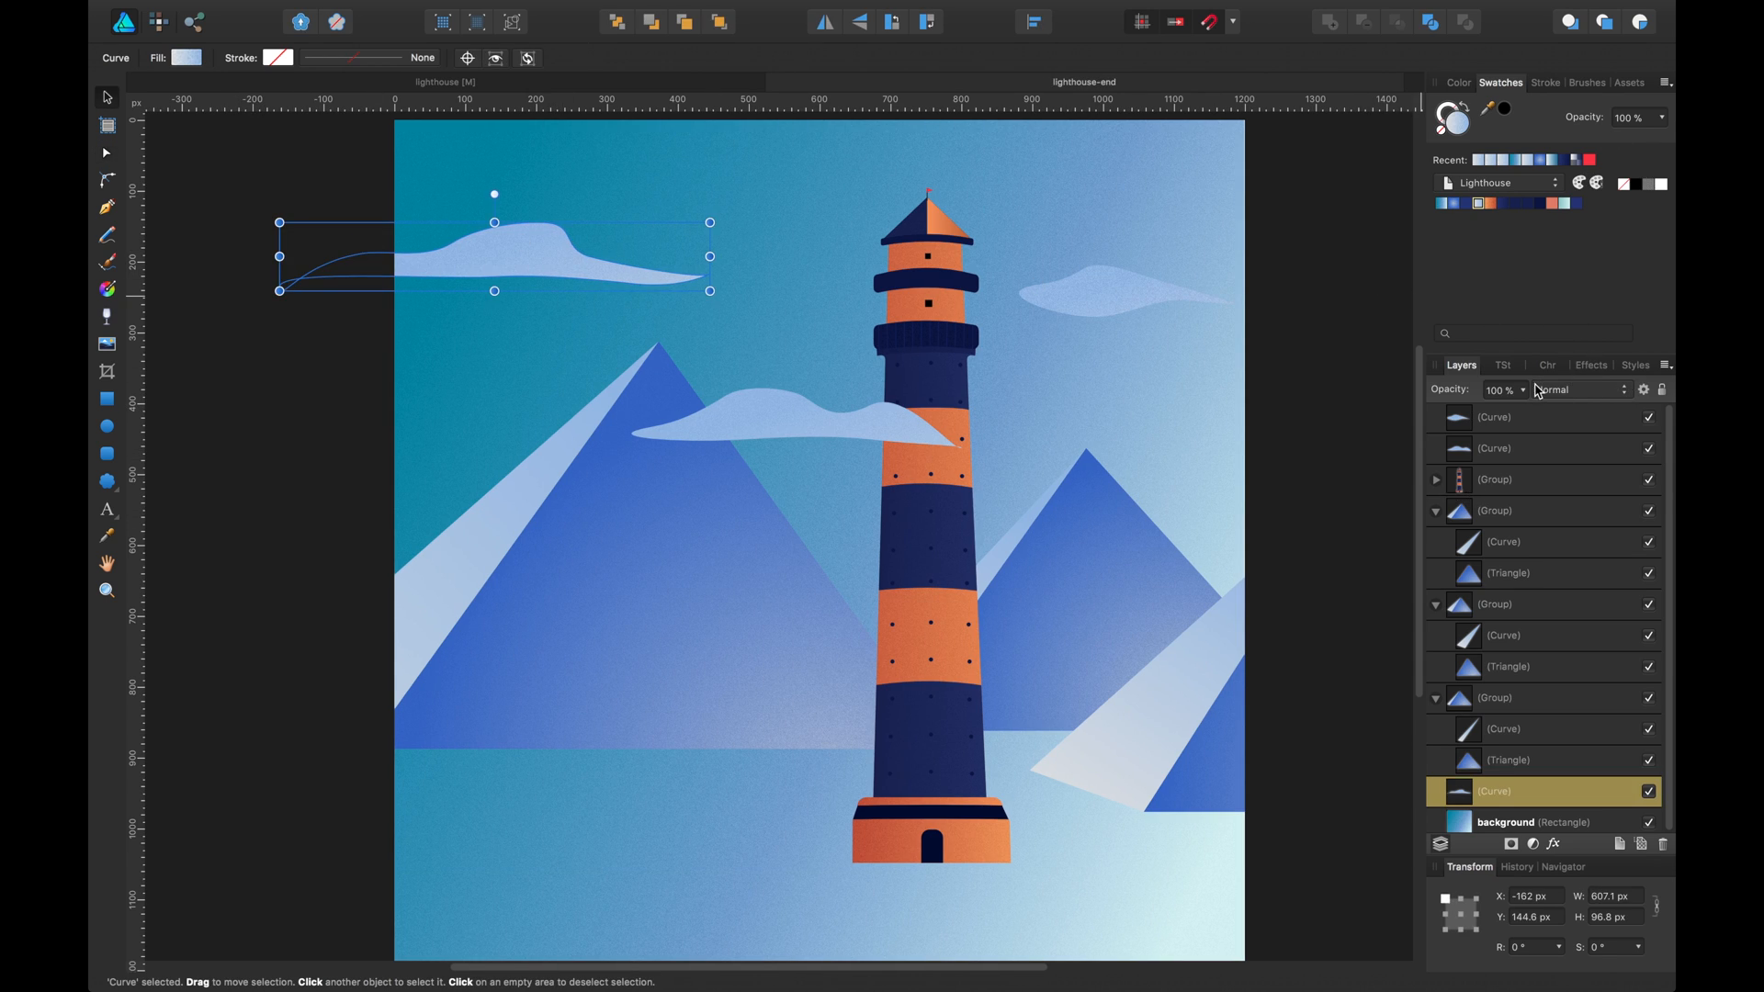
{"action": "left_click_drag", "start_coordinate": [1520, 402], "coordinate": [1446, 422]}
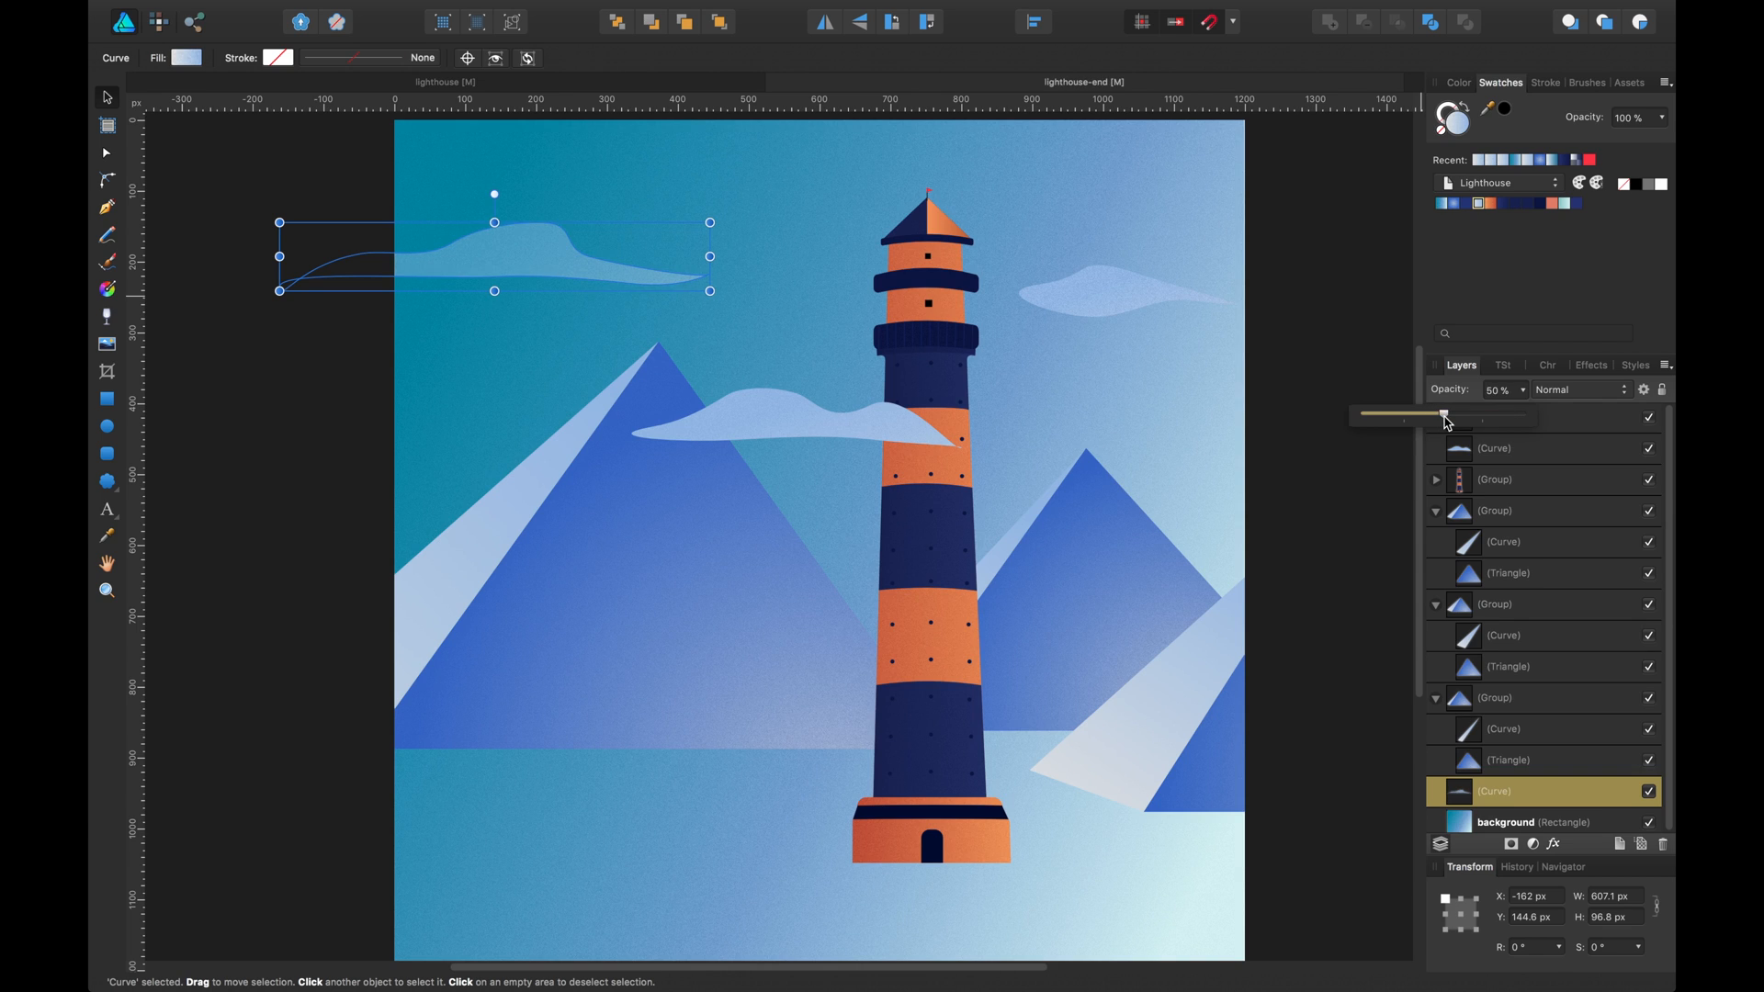
Set the layer opacity of the cloud overlapping the lighthouse to 80%
{"action": "left_click", "coordinate": [1157, 292]}
{"action": "left_click", "coordinate": [885, 429]}
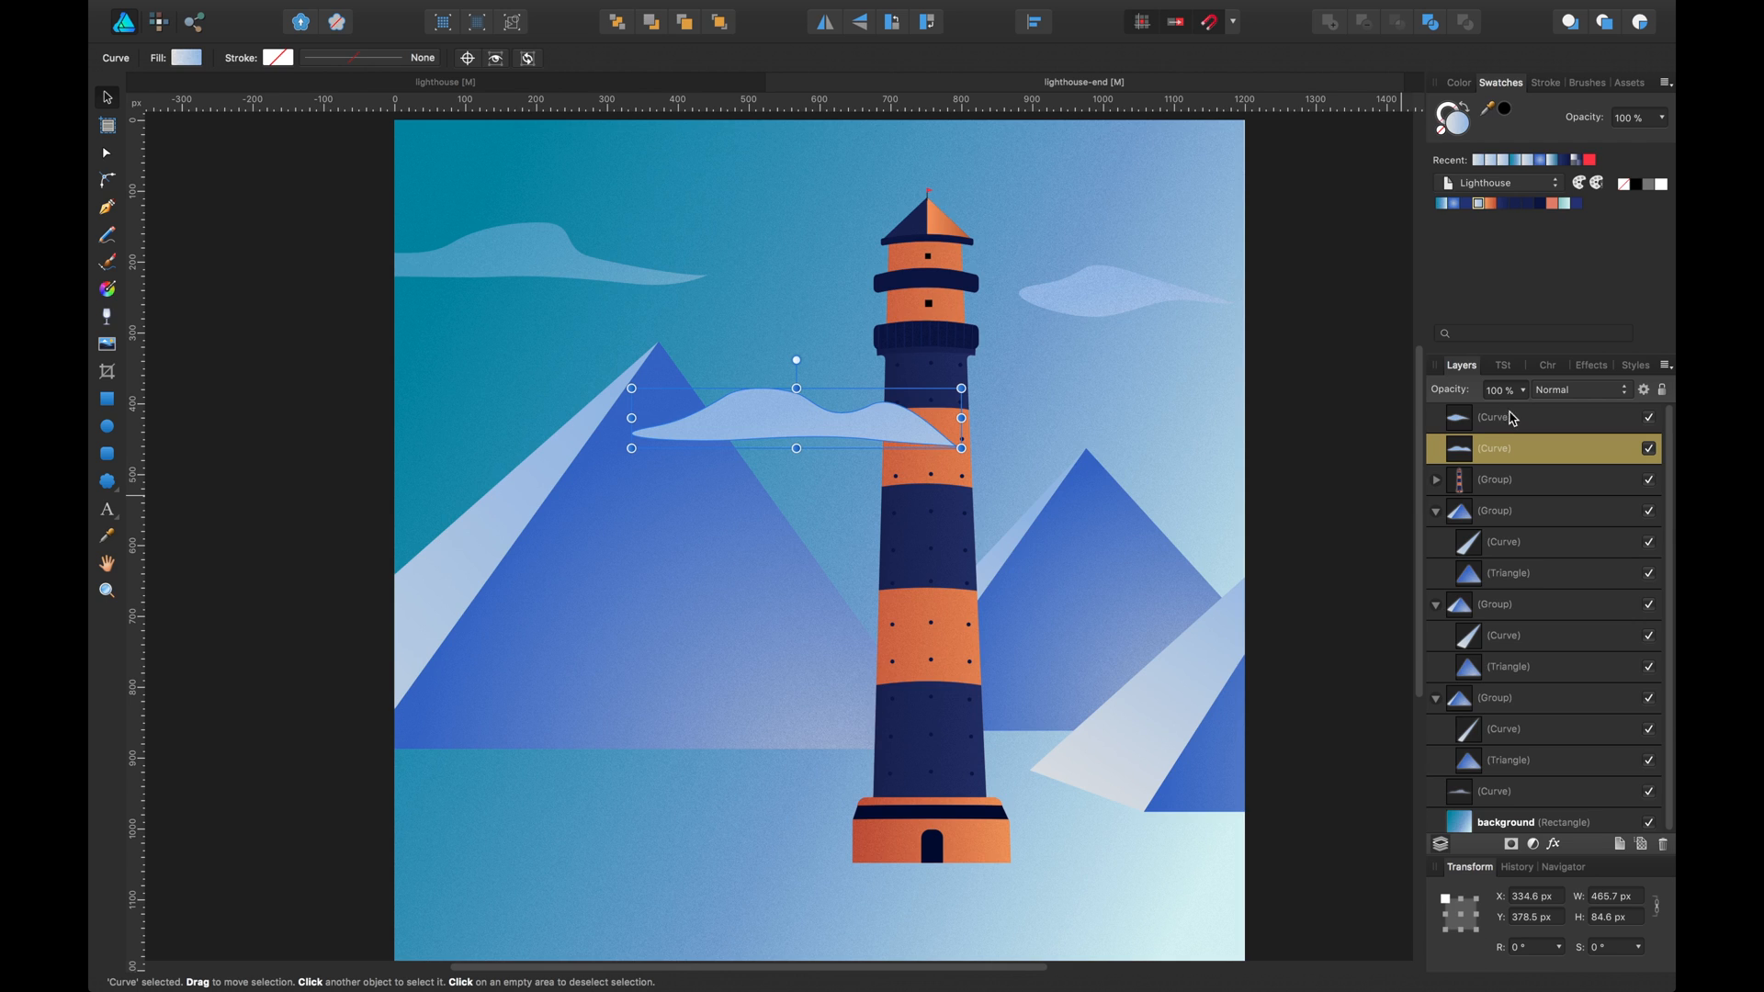
{"action": "left_click_drag", "start_coordinate": [1522, 398], "coordinate": [1490, 419]}
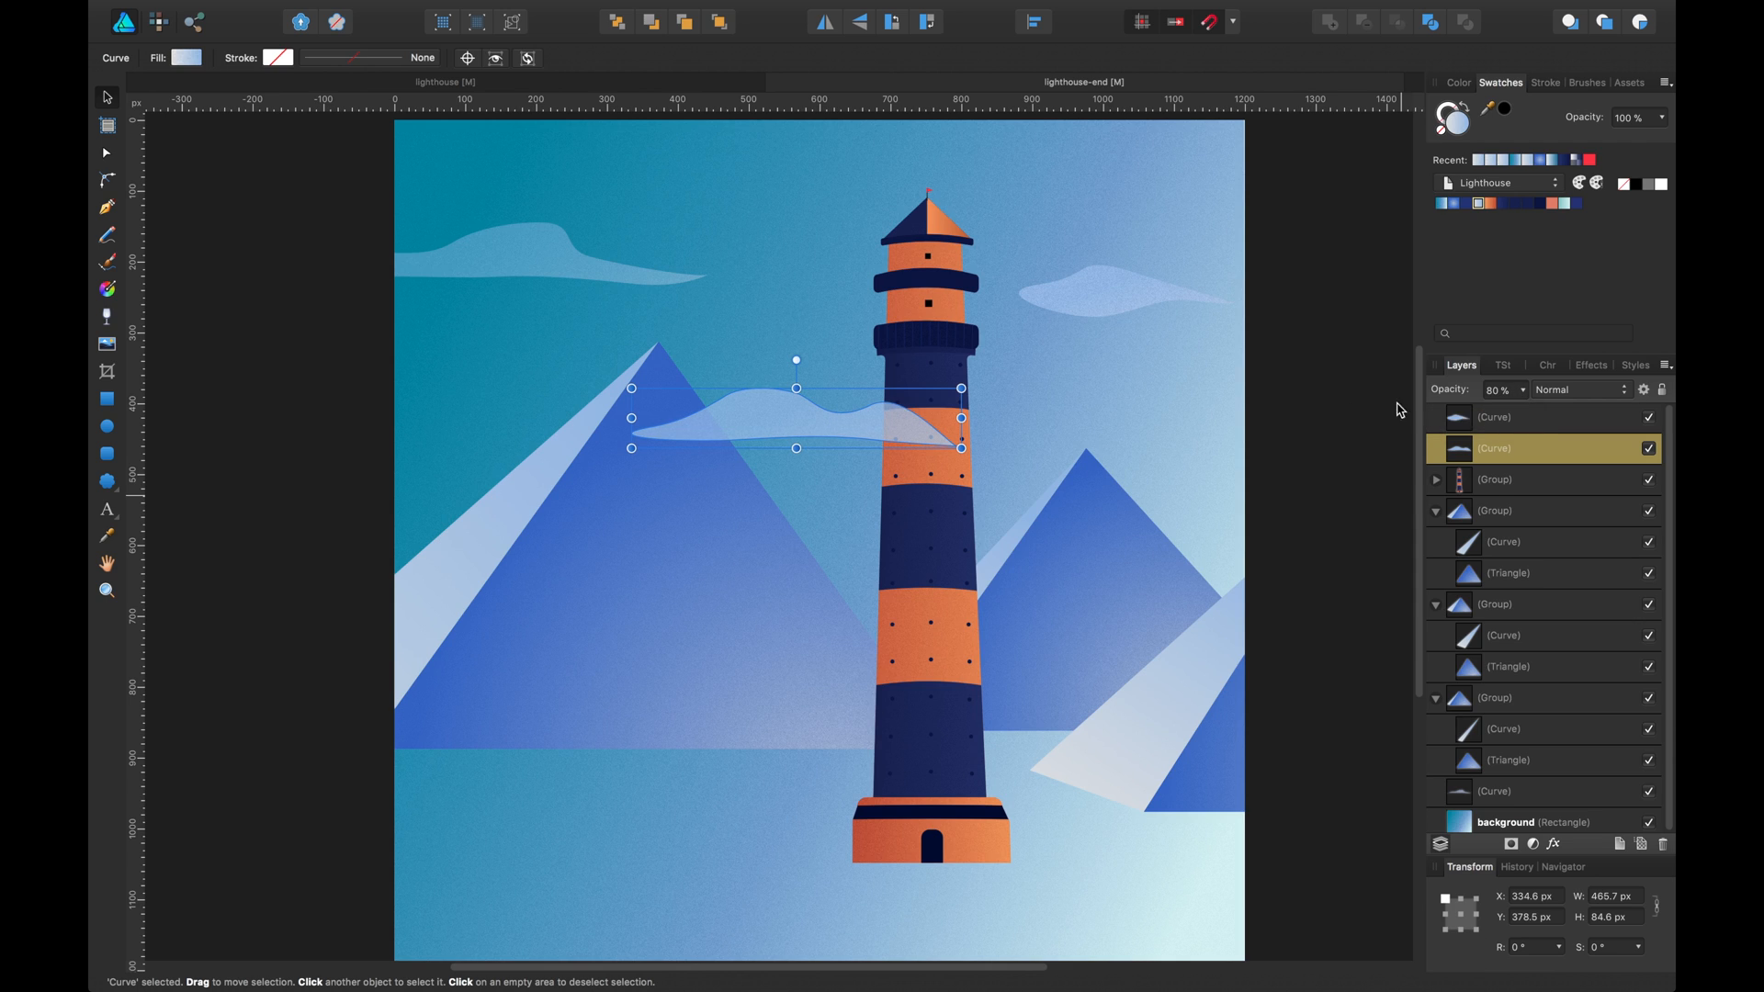
{"action": "left_click", "coordinate": [1395, 408]}
Lower the light face's corner to the base line on the right foreground mountain and move that mountain up and left
{"action": "left_click_drag", "start_coordinate": [1323, 365], "coordinate": [1306, 366]}
{"action": "left_click", "coordinate": [1305, 365], "text": "super"}
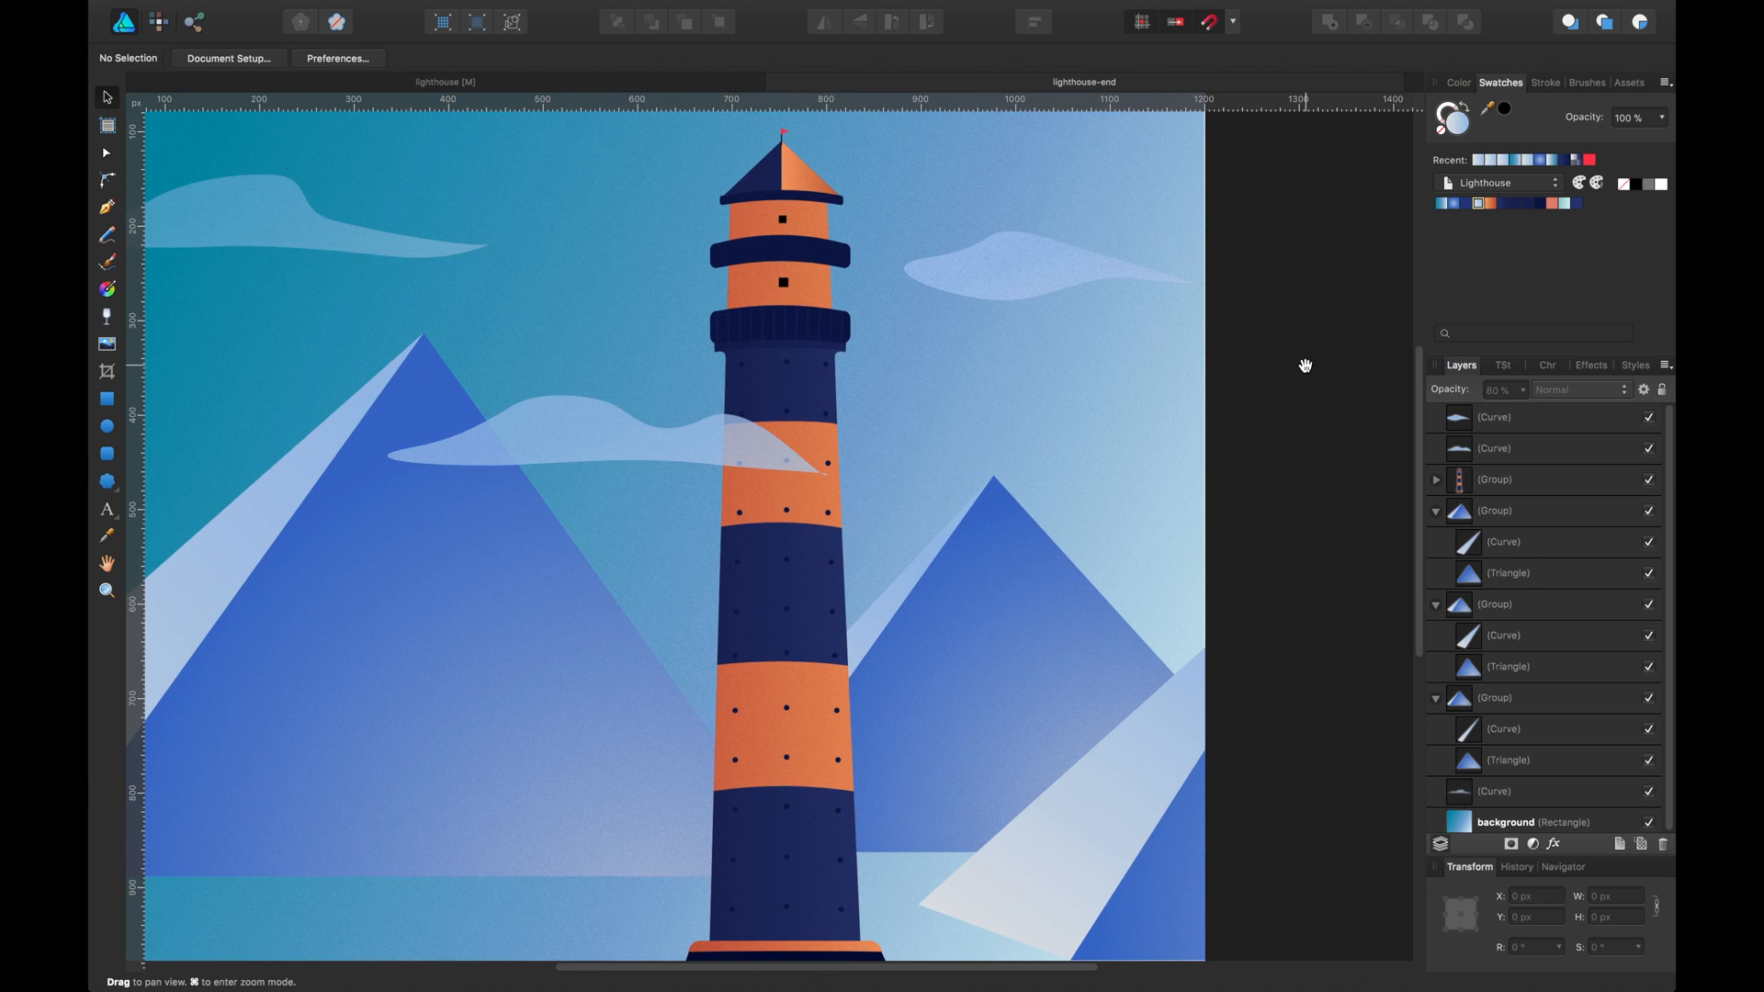
{"action": "key", "text": "super+minus"}
{"action": "key", "text": "super+minus"}
{"action": "key", "text": "super+minus"}
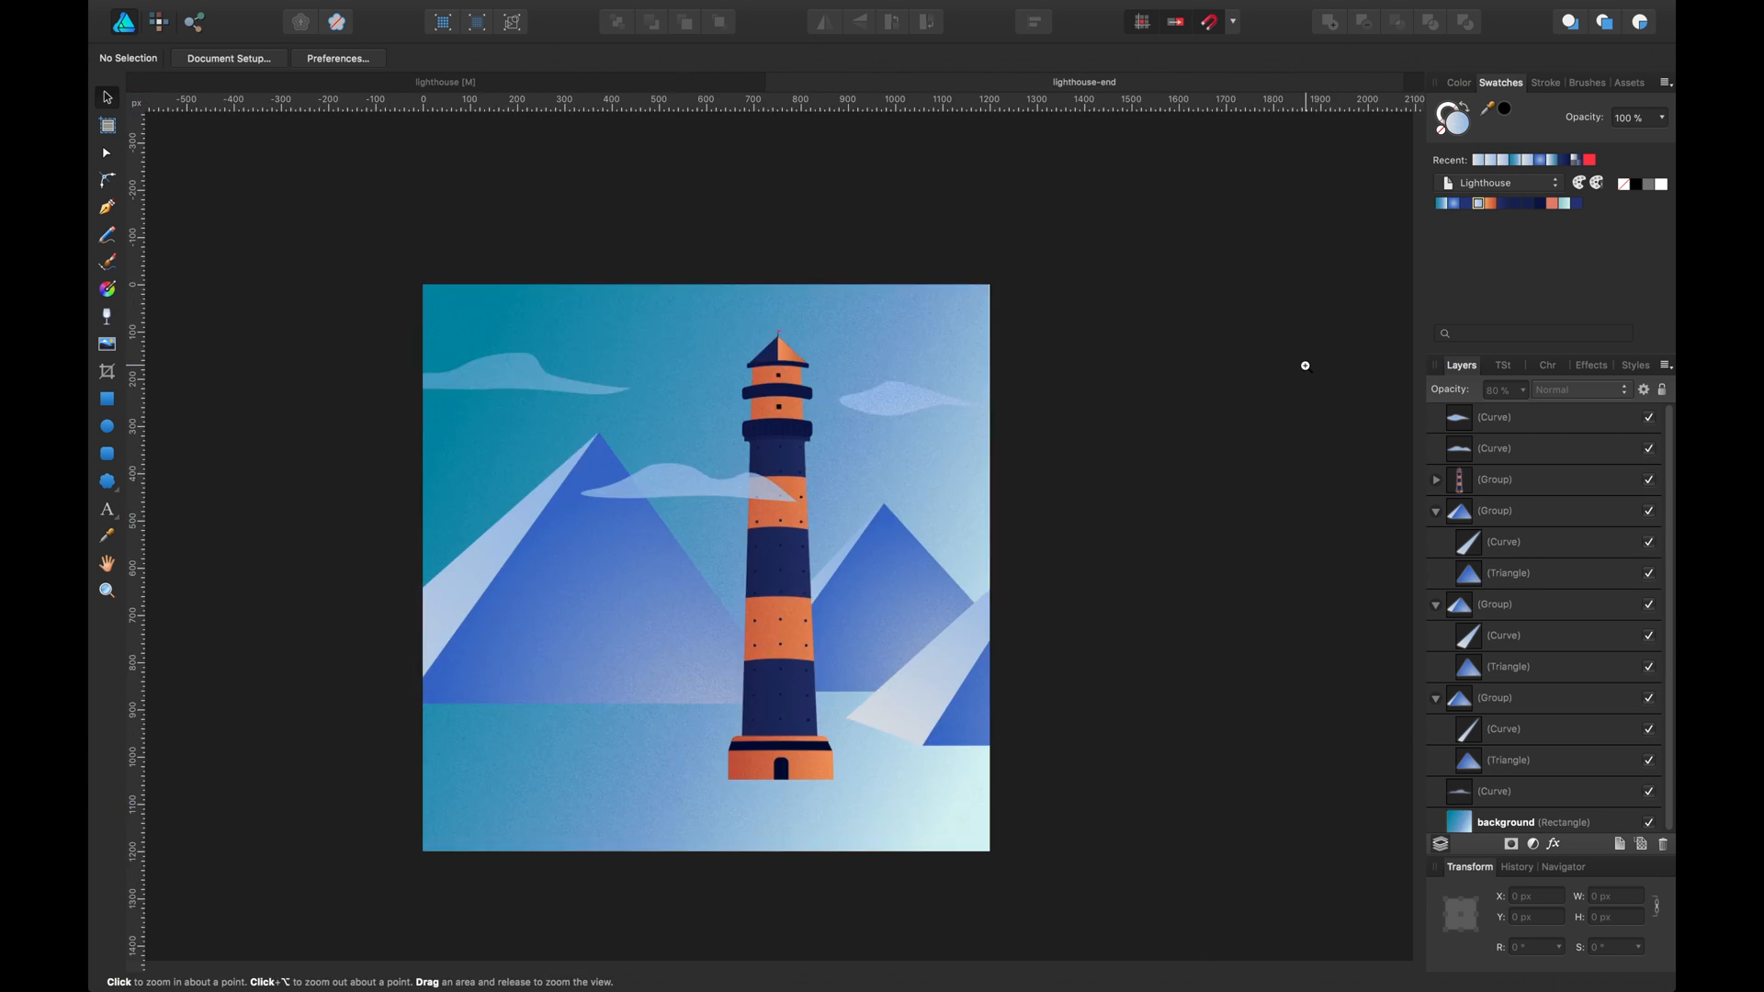
{"action": "key", "text": "super+plus"}
{"action": "key", "text": "h"}
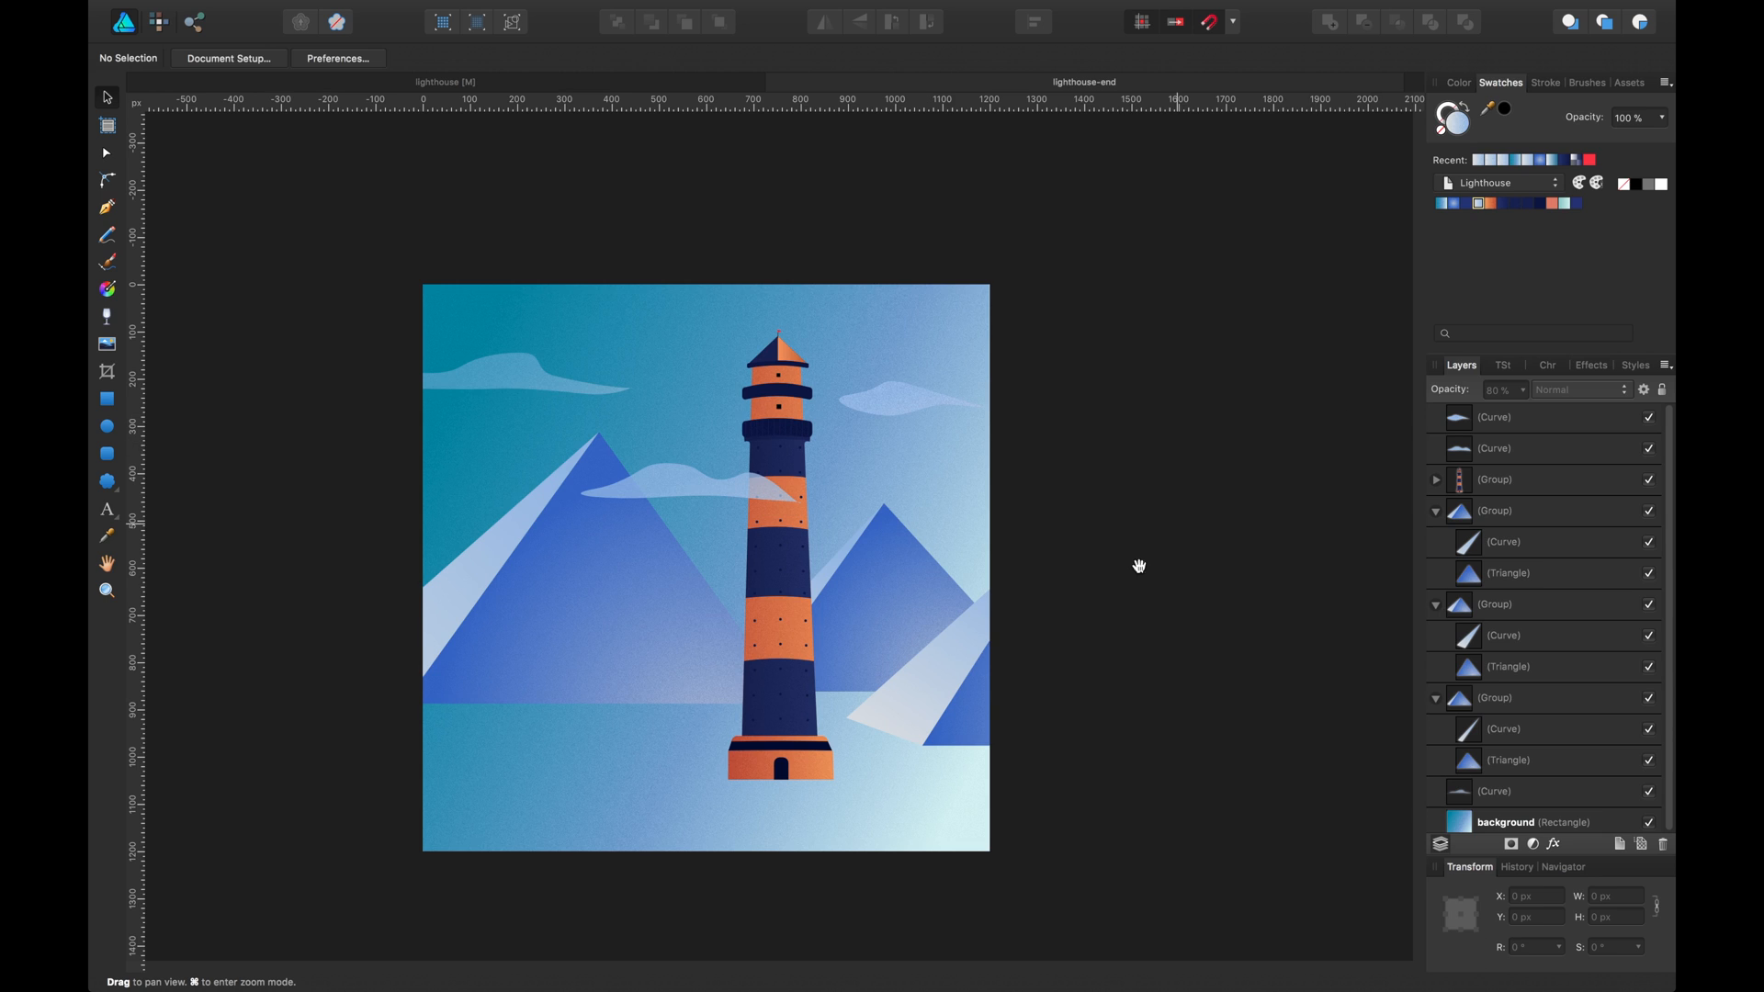
{"action": "key", "text": "a"}
{"action": "left_click", "coordinate": [865, 724]}
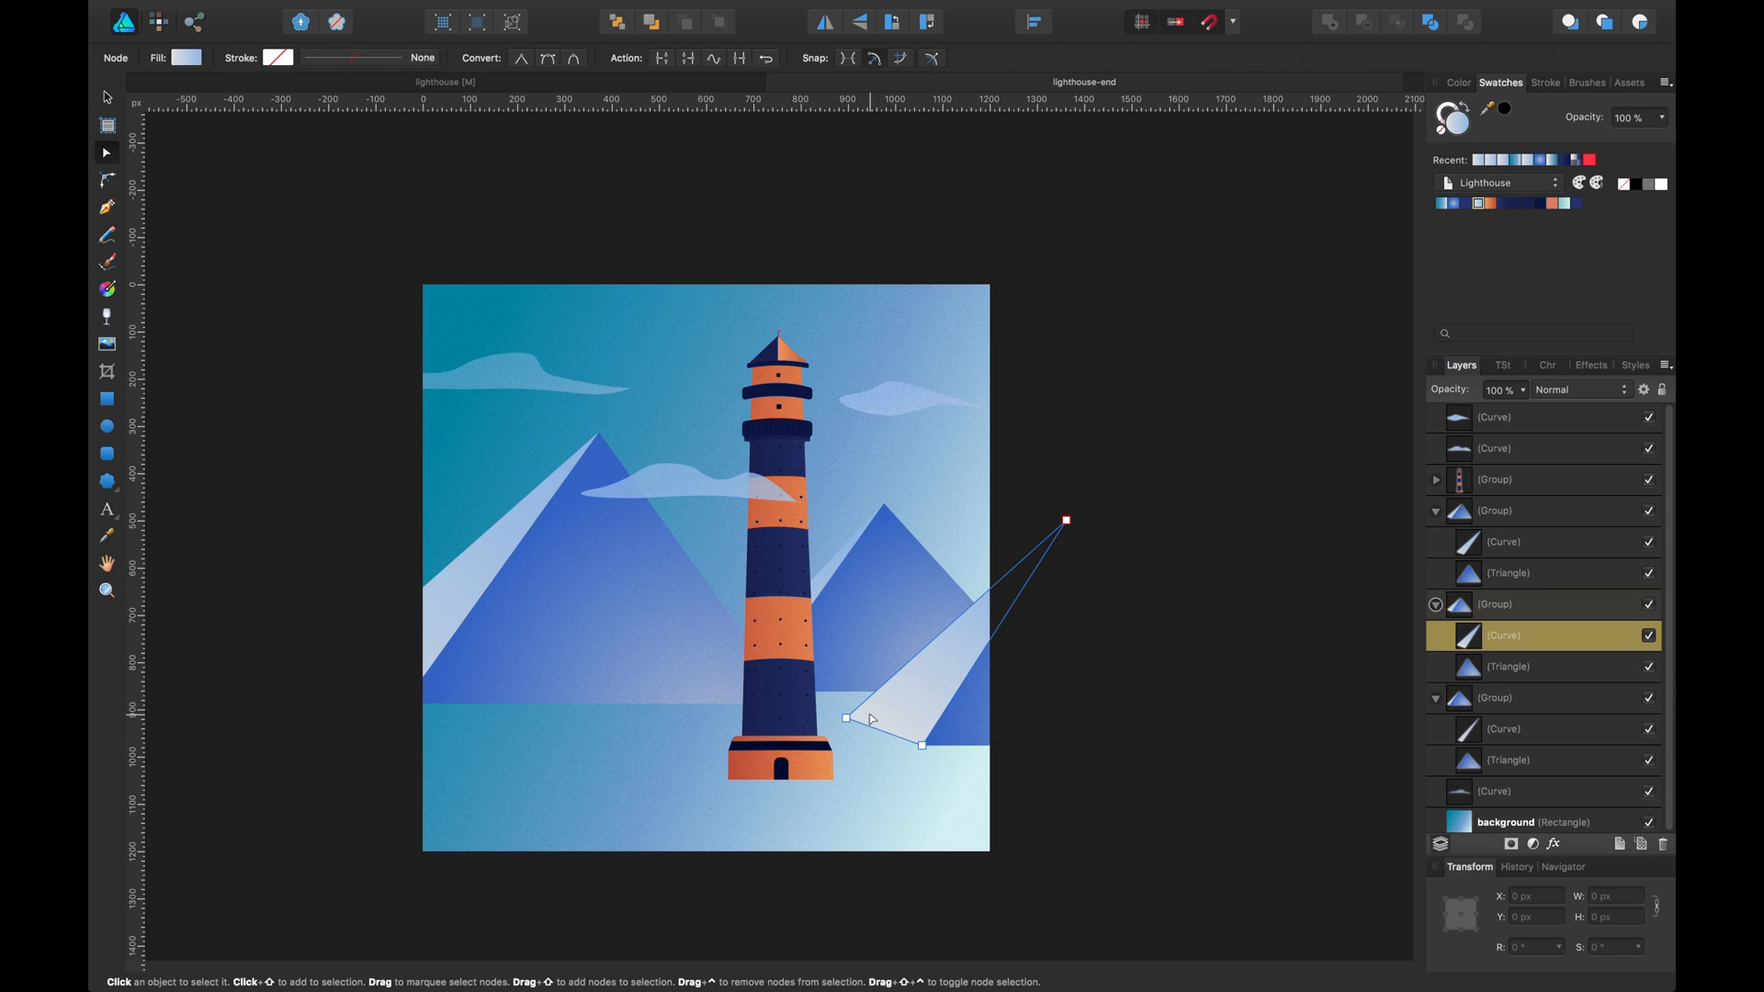
{"action": "left_click_drag", "start_coordinate": [846, 721], "coordinate": [846, 734]}
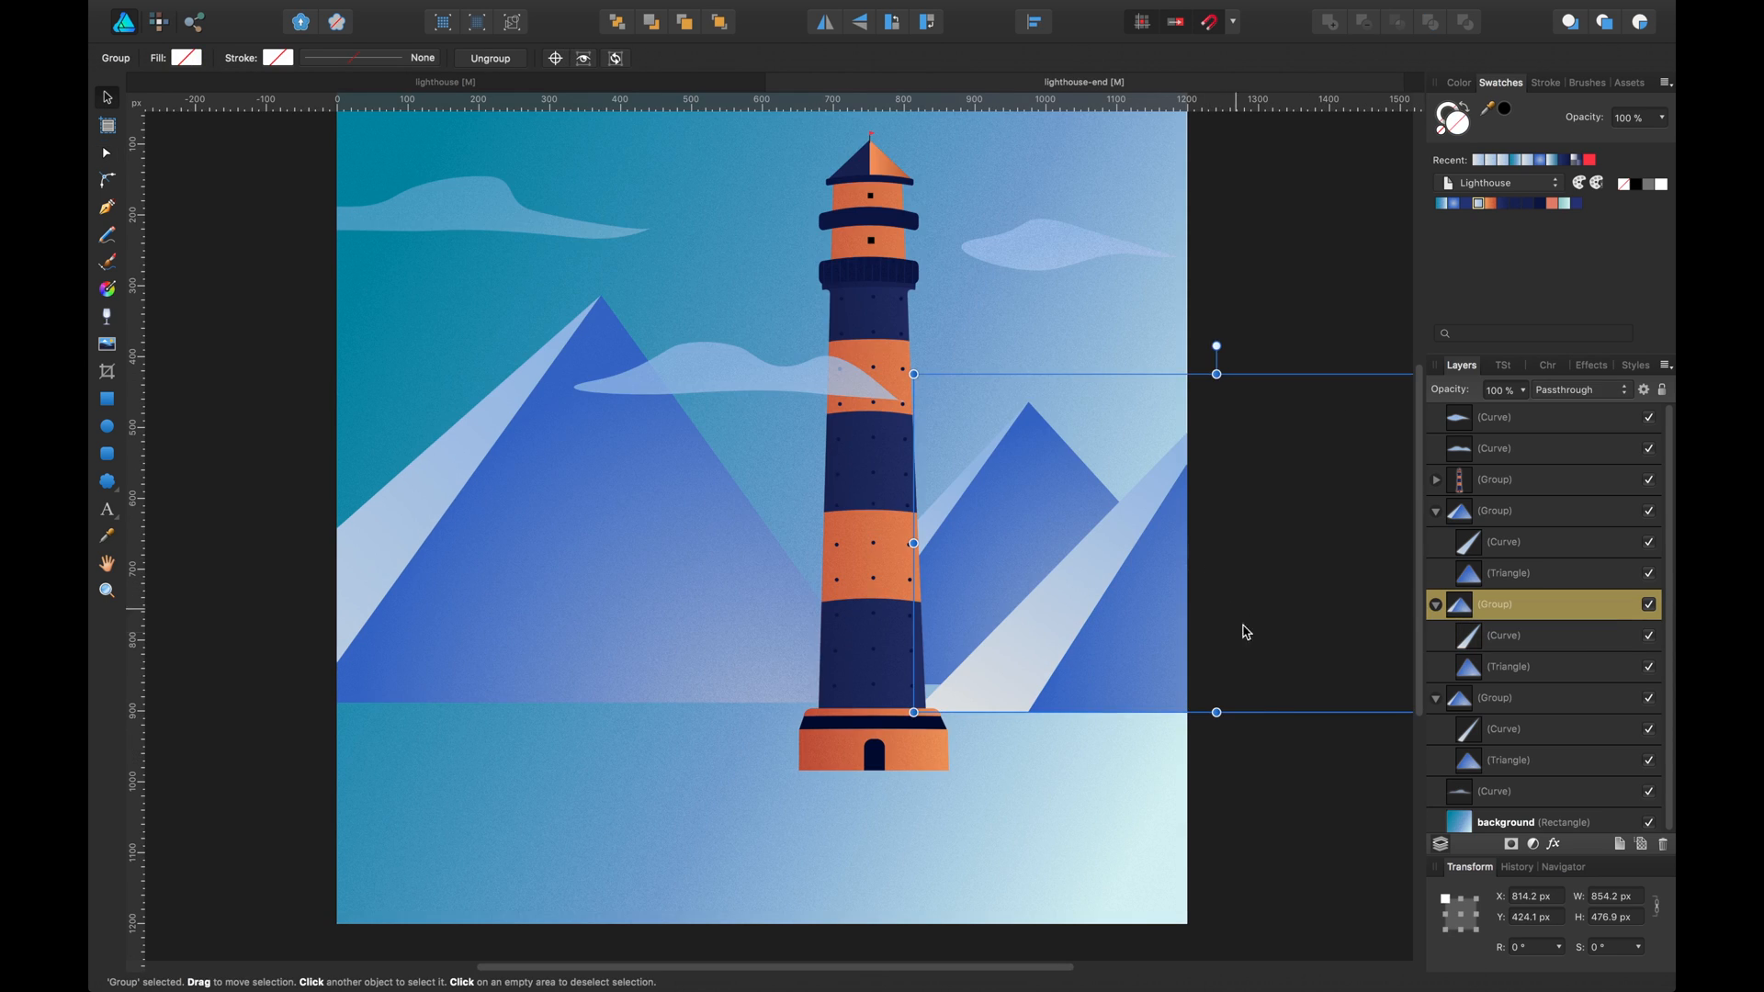
Draw a ground rectangle about 1417 × 217 px from the lighthouse's foot to the canvas's lower edge and save the document
{"action": "left_click_drag", "start_coordinate": [1239, 614], "coordinate": [1243, 594]}
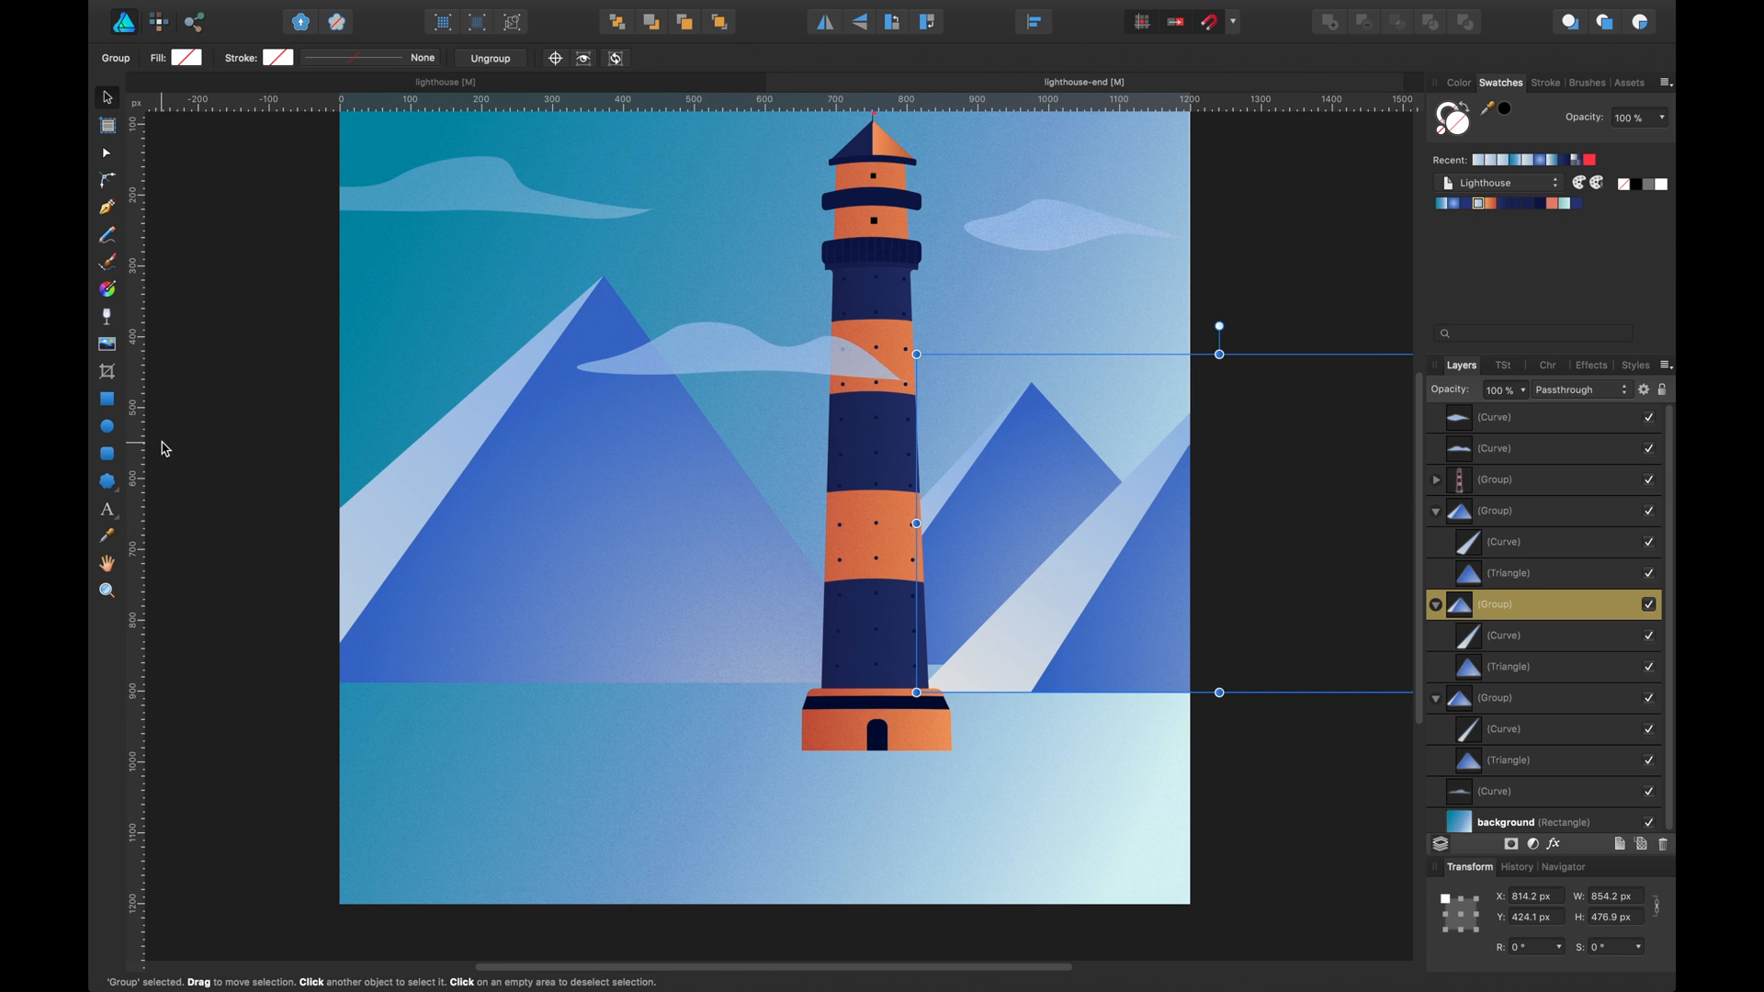
{"action": "left_click", "coordinate": [106, 398]}
{"action": "left_click_drag", "start_coordinate": [300, 758], "coordinate": [1249, 875]}
{"action": "key", "text": "v"}
{"action": "left_click_drag", "start_coordinate": [974, 812], "coordinate": [976, 803]}
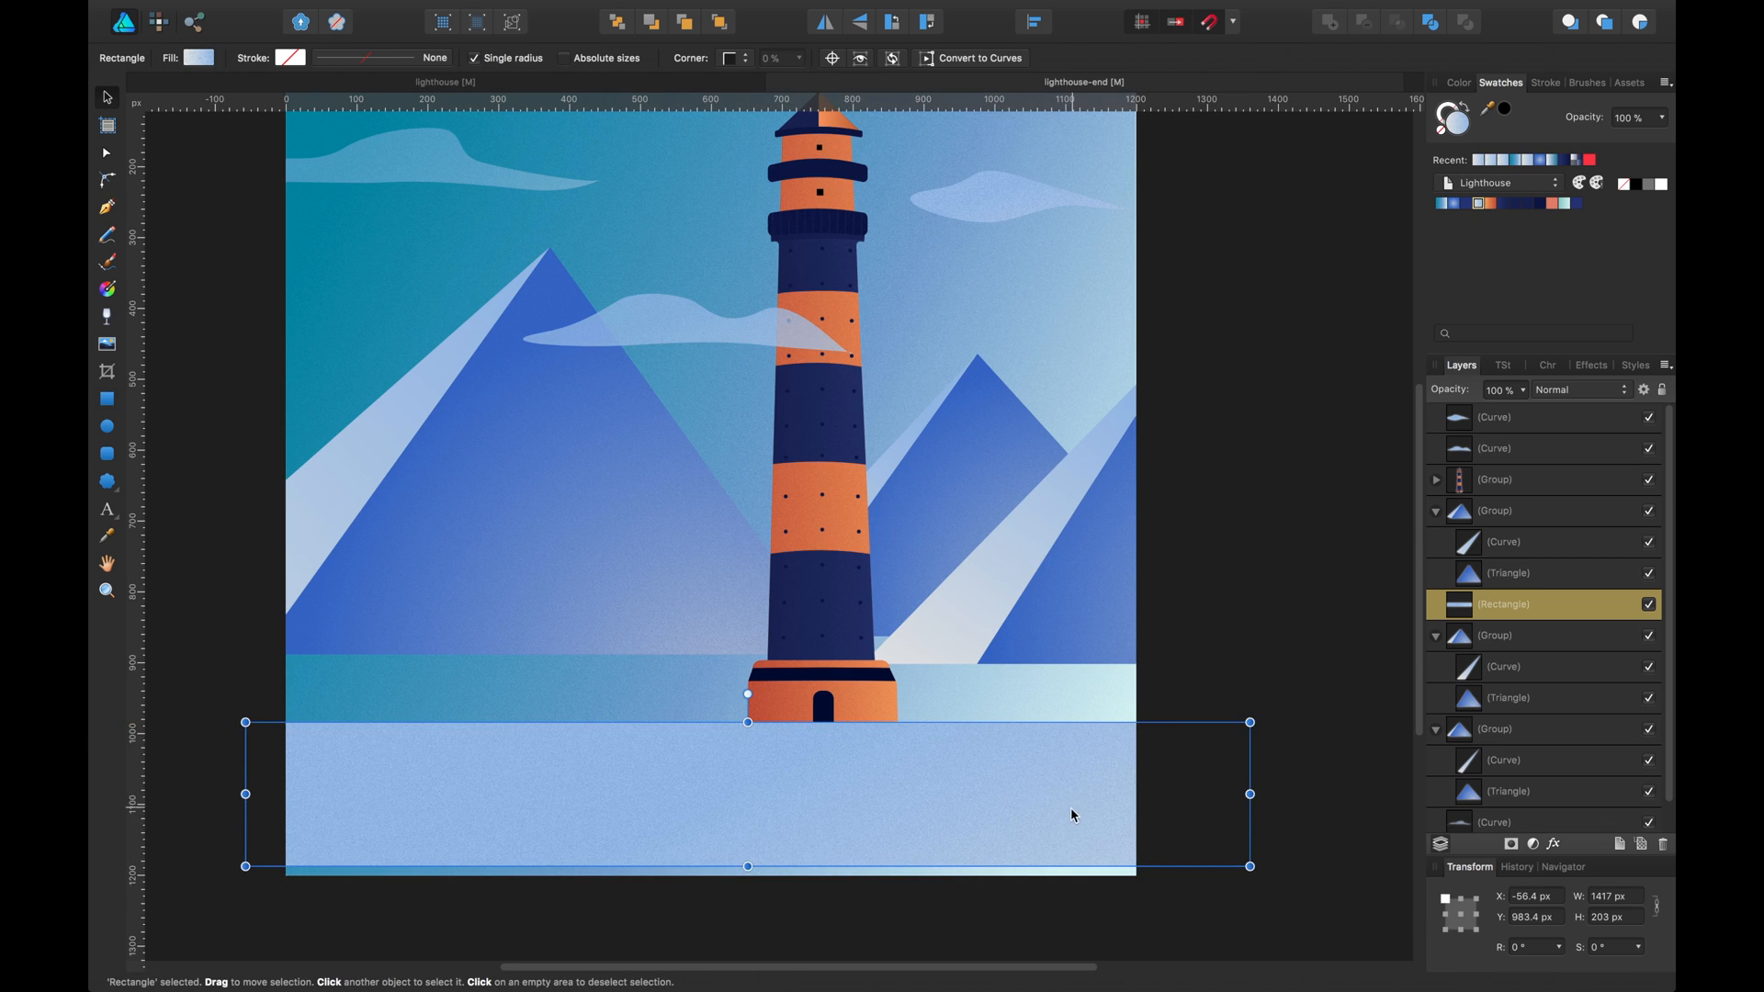
{"action": "left_click_drag", "start_coordinate": [748, 866], "coordinate": [747, 875]}
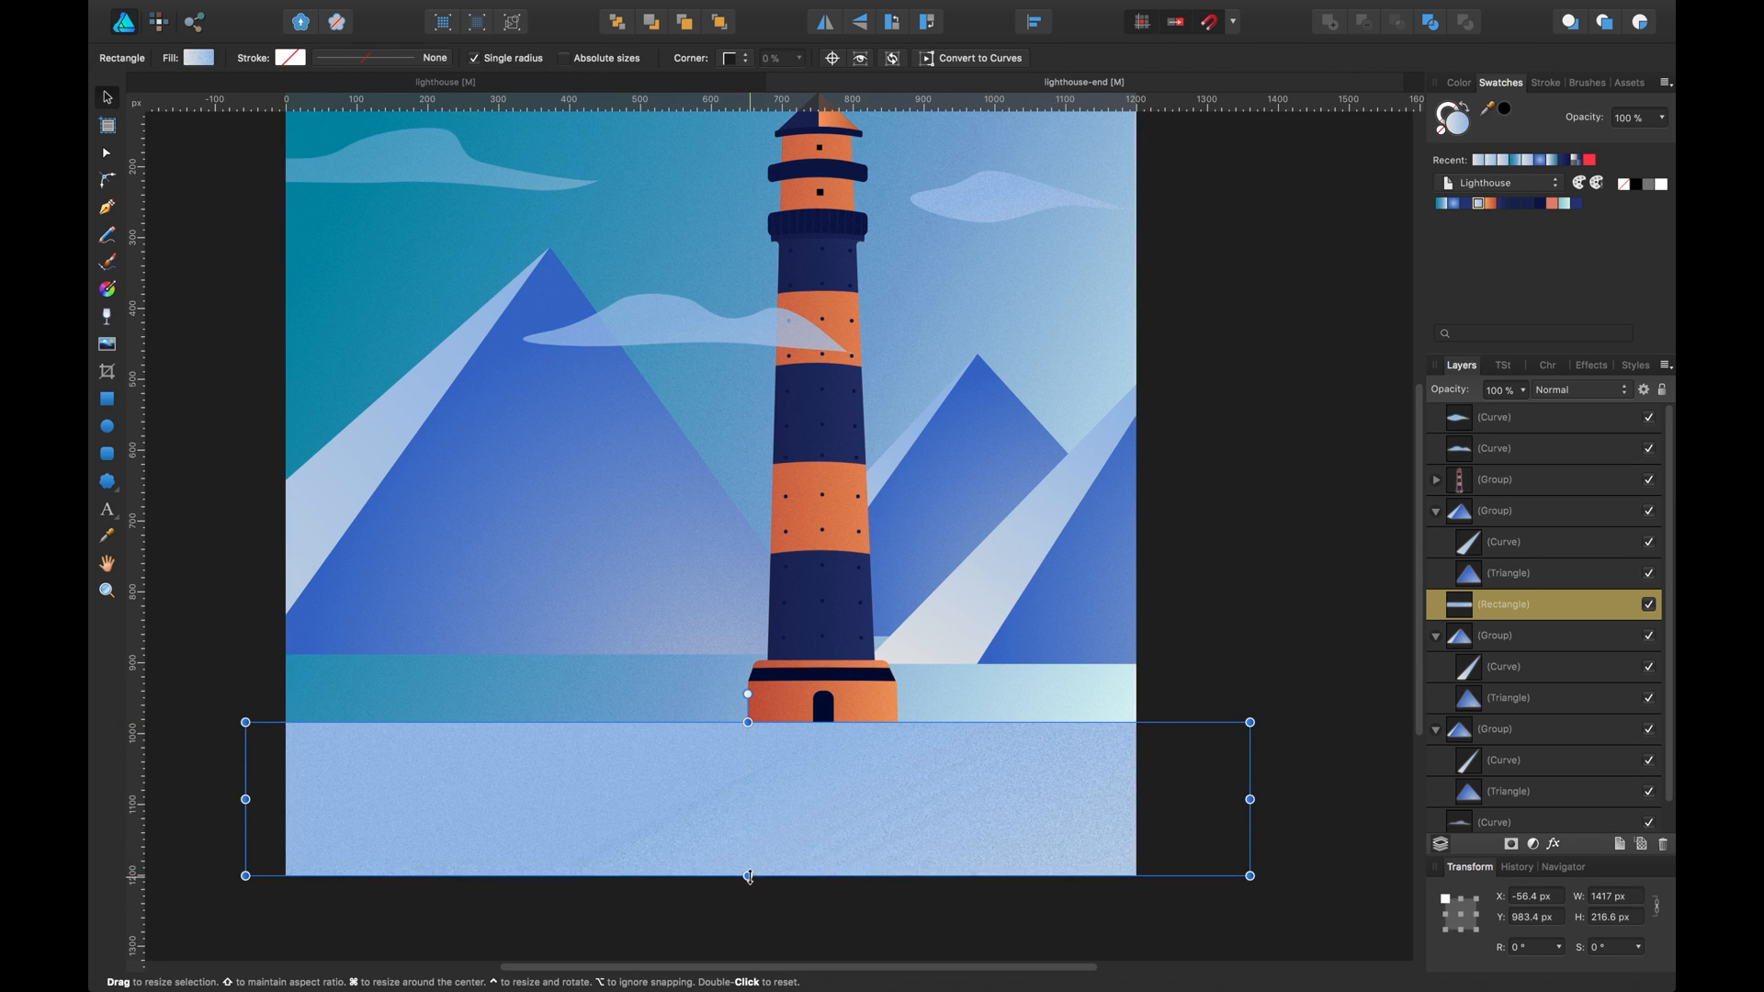
{"action": "key", "text": "super+s"}
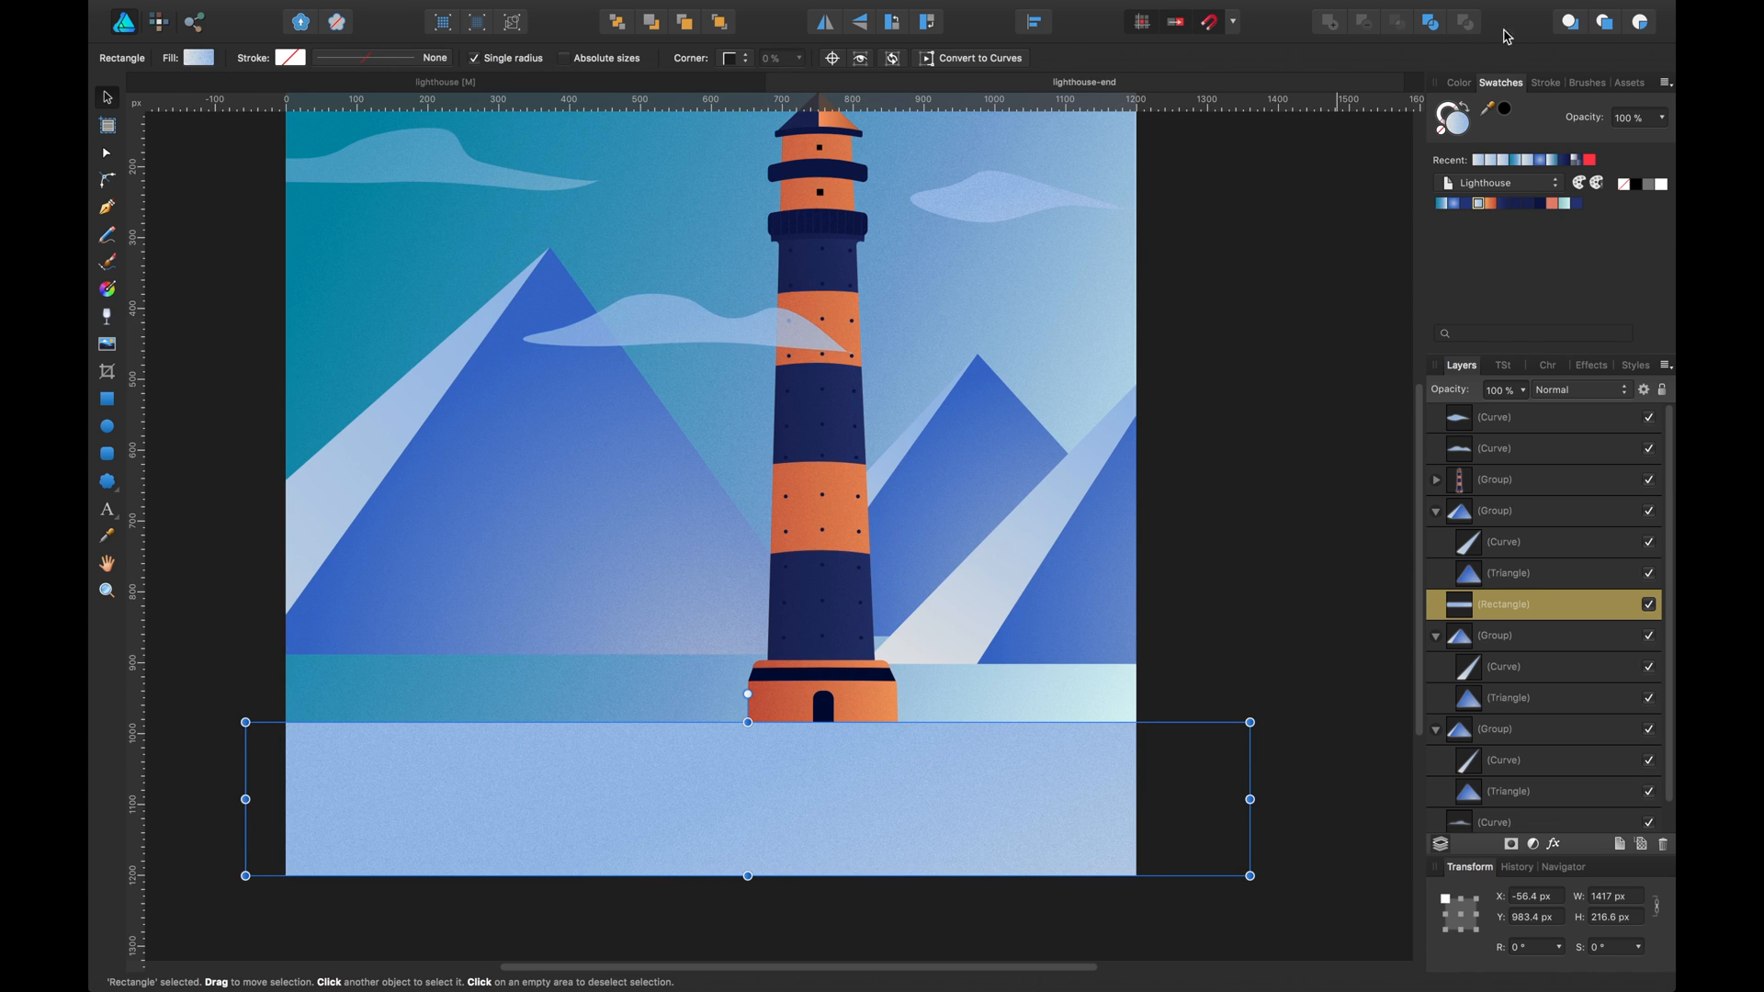
Copy the dark ground shape from the finished lighthouse document and use it to replace the light ground rectangle in lighthouse-end
{"action": "left_click", "coordinate": [354, 81]}
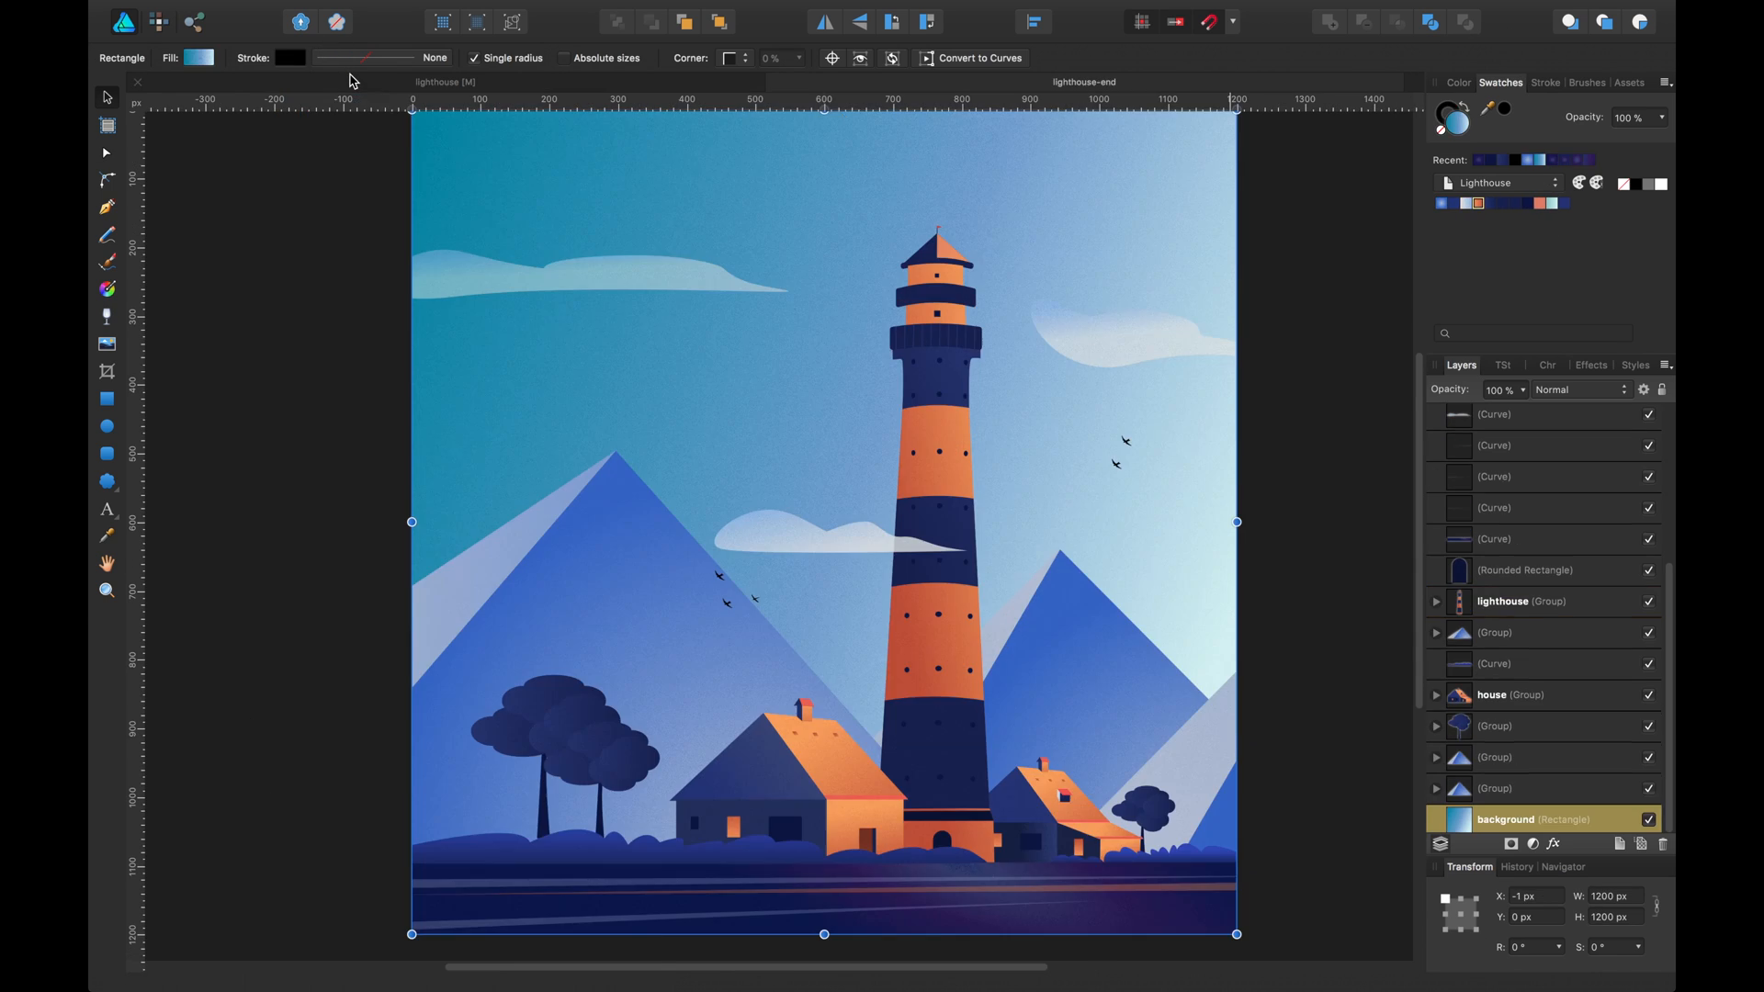
{"action": "left_click", "coordinate": [470, 905]}
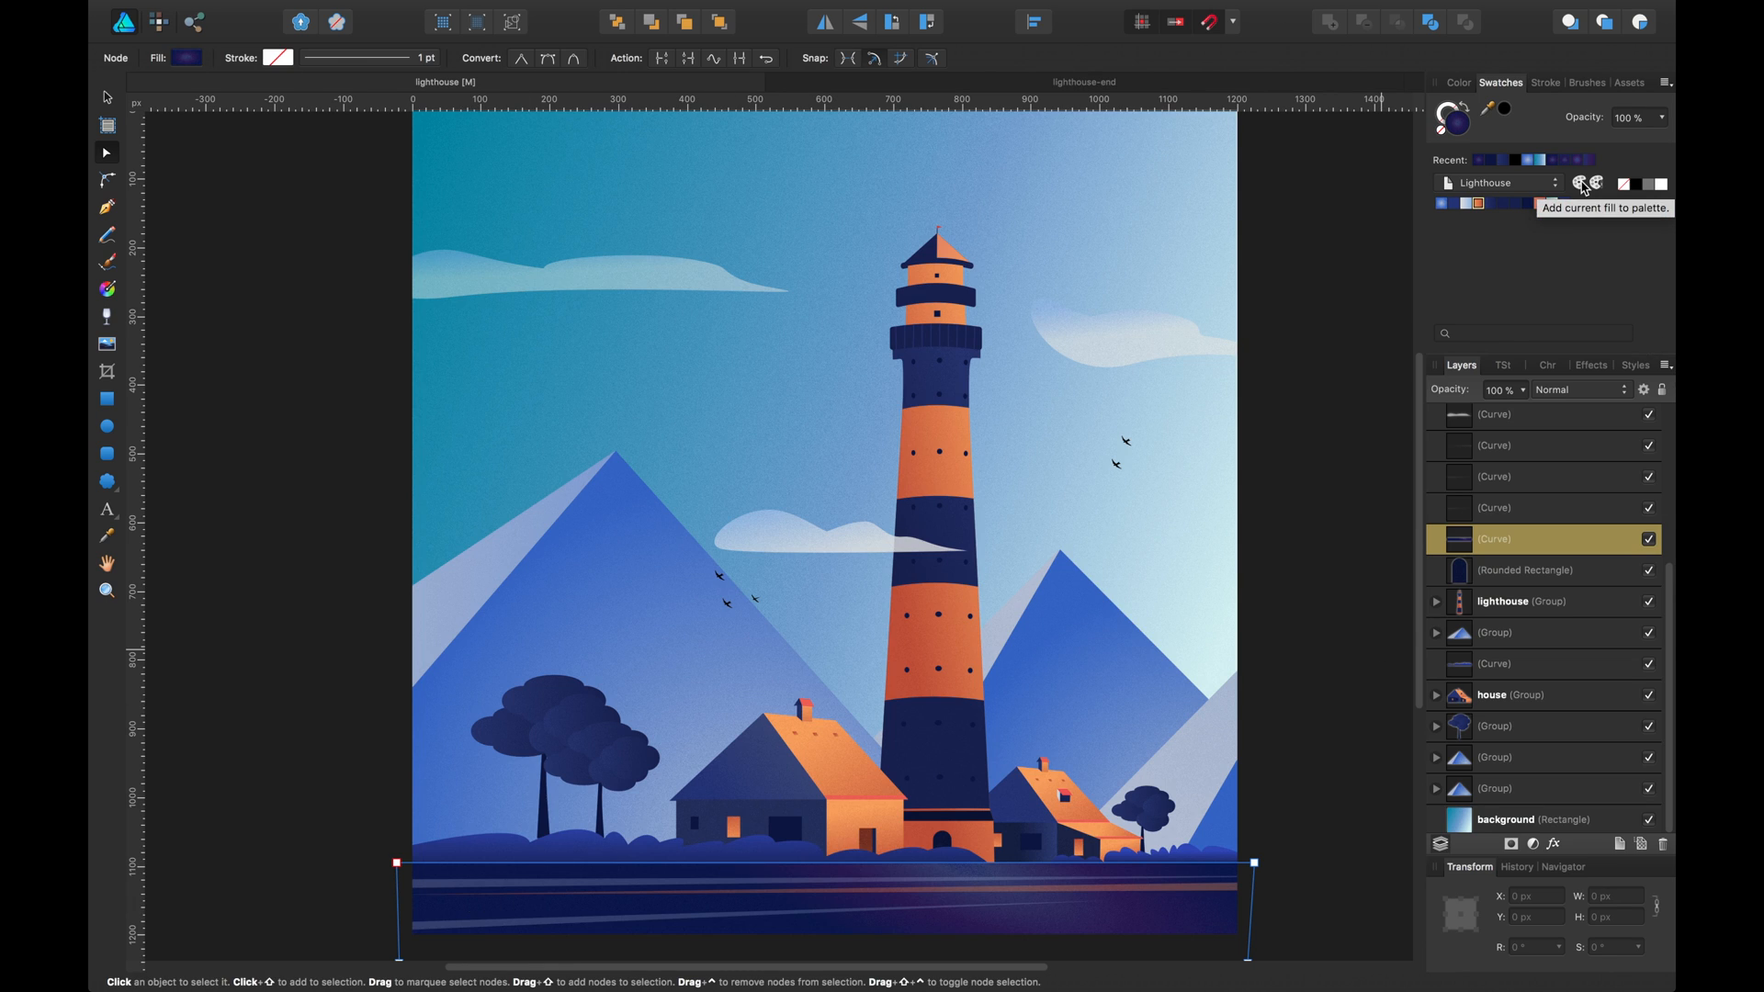
{"action": "left_click", "coordinate": [840, 83]}
{"action": "key", "text": "v"}
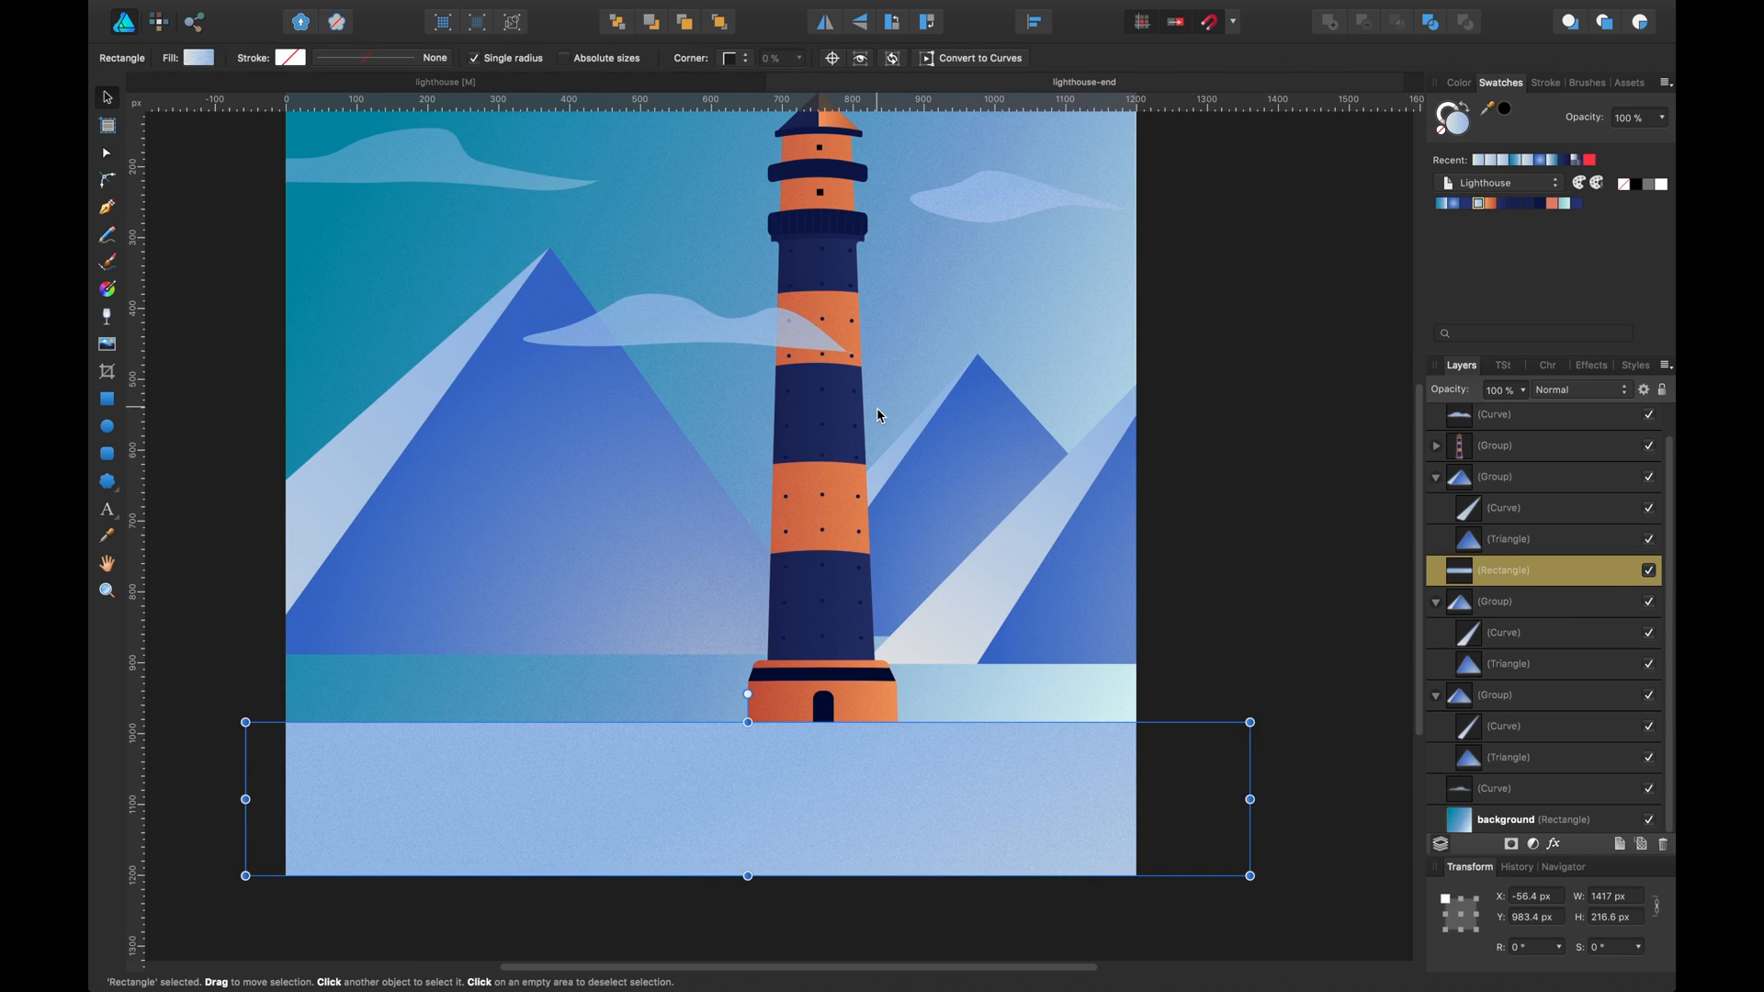
{"action": "left_click_drag", "start_coordinate": [973, 820], "coordinate": [969, 749]}
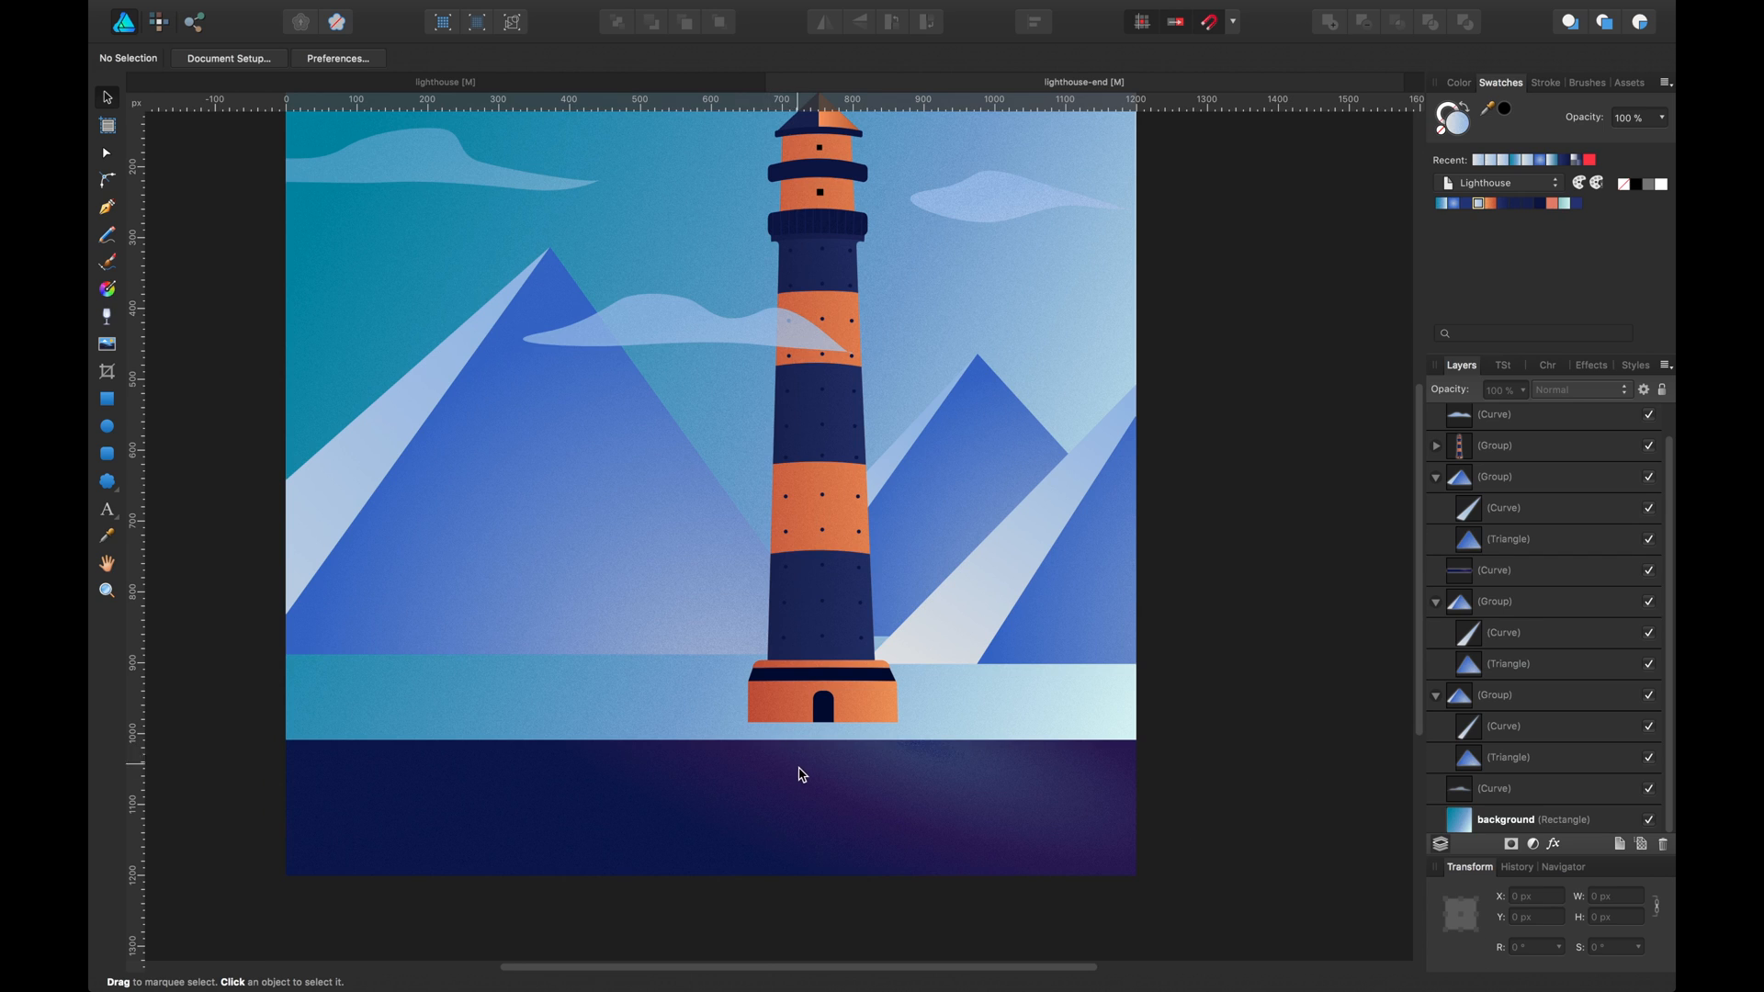
Add the dark ground shape's gradient fill to the Lighthouse palette
{"action": "left_click", "coordinate": [800, 772]}
{"action": "left_click", "coordinate": [1586, 185]}
{"action": "left_click", "coordinate": [1211, 463]}
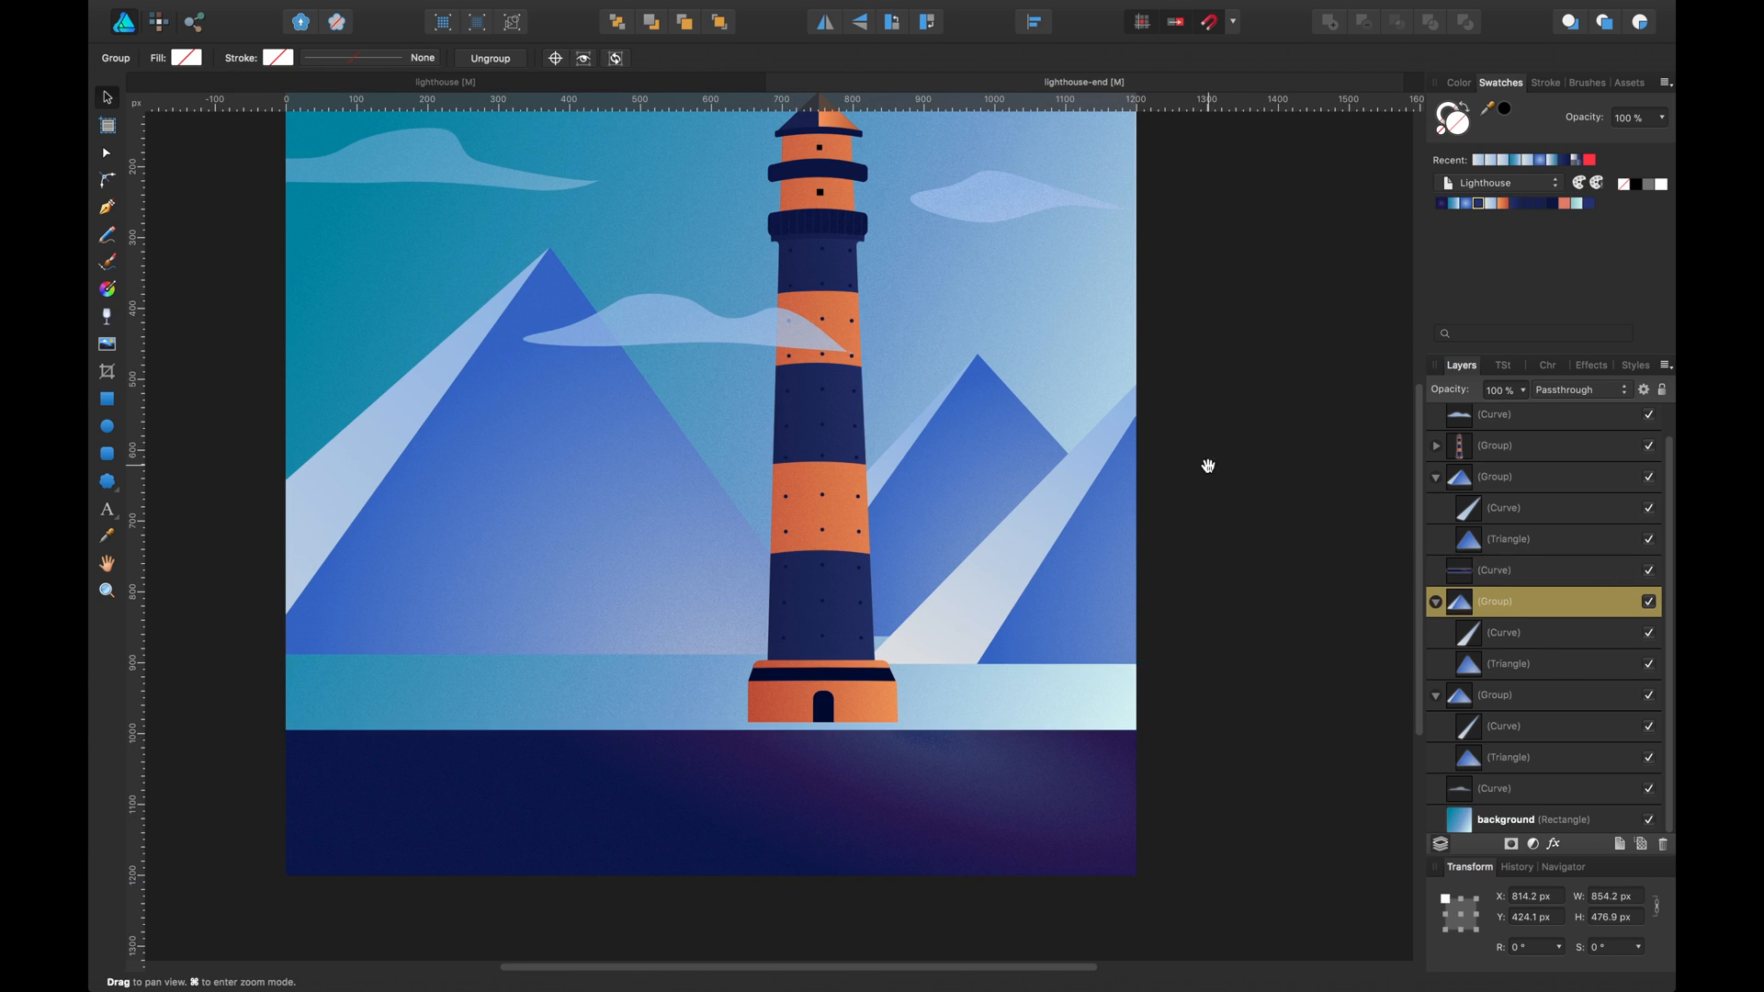
{"action": "left_click_drag", "start_coordinate": [1209, 464], "coordinate": [1220, 462]}
Align the ground's upper edge at Y 983.4 px and lower the lighthouse to Y 66.6 px so its foot overlaps the ground
{"action": "left_click", "coordinate": [854, 801]}
{"action": "left_click_drag", "start_coordinate": [854, 807], "coordinate": [821, 792]}
{"action": "key", "text": "space"}
{"action": "left_click", "coordinate": [842, 738]}
{"action": "key", "text": "space"}
{"action": "left_click_drag", "start_coordinate": [857, 732], "coordinate": [920, 742]}
{"action": "key", "text": "space"}
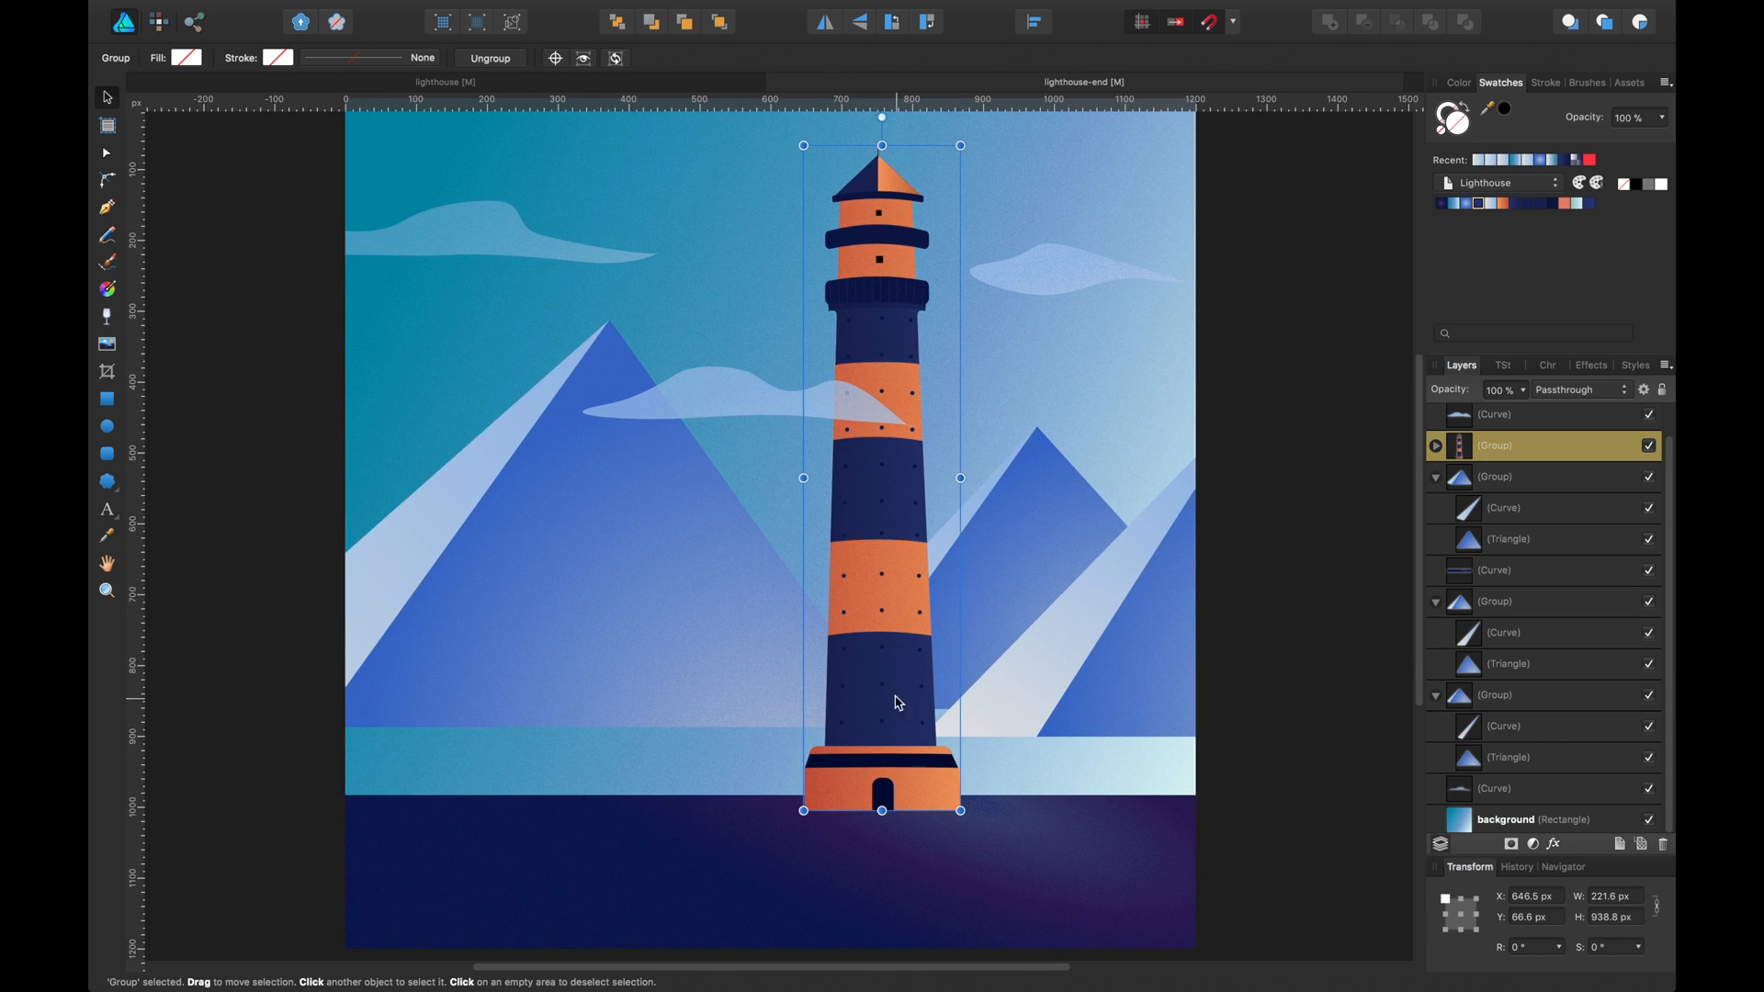
Widen the tower body's foot by moving its lower-right corner outward, and extend the lowest navy stripe's right side to match
{"action": "double_click", "coordinate": [923, 630]}
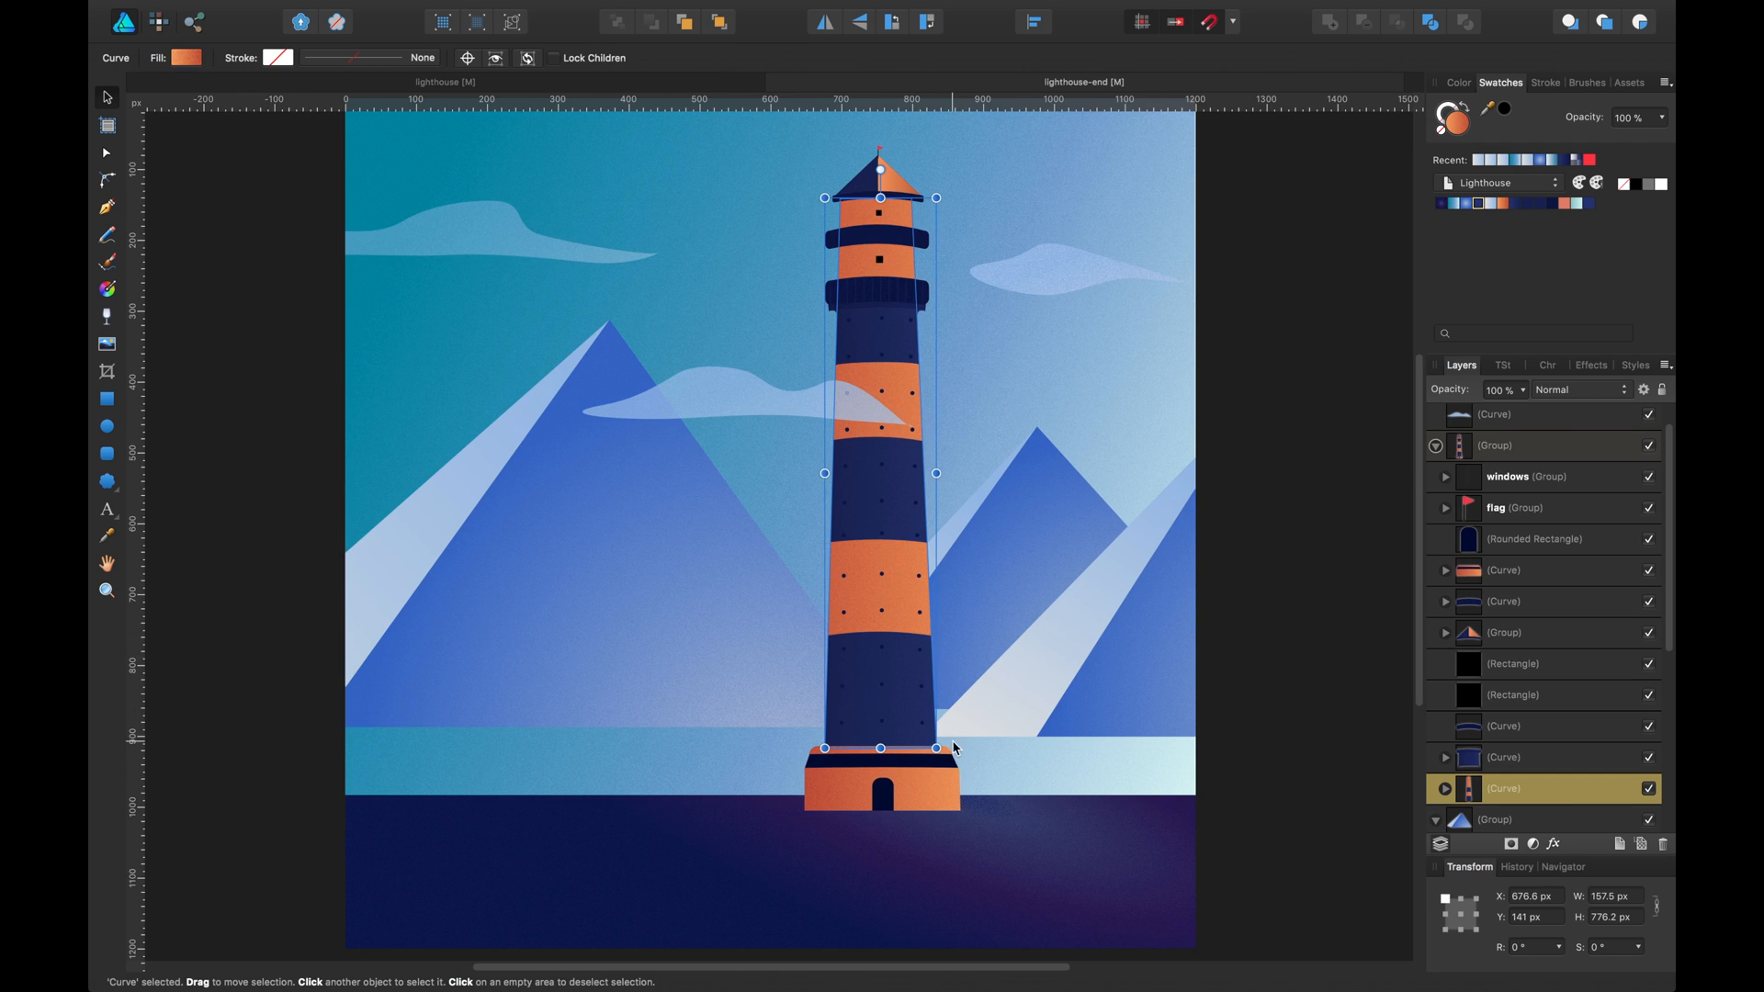
{"action": "double_click", "coordinate": [911, 629]}
{"action": "left_click_drag", "start_coordinate": [936, 746], "coordinate": [947, 747]}
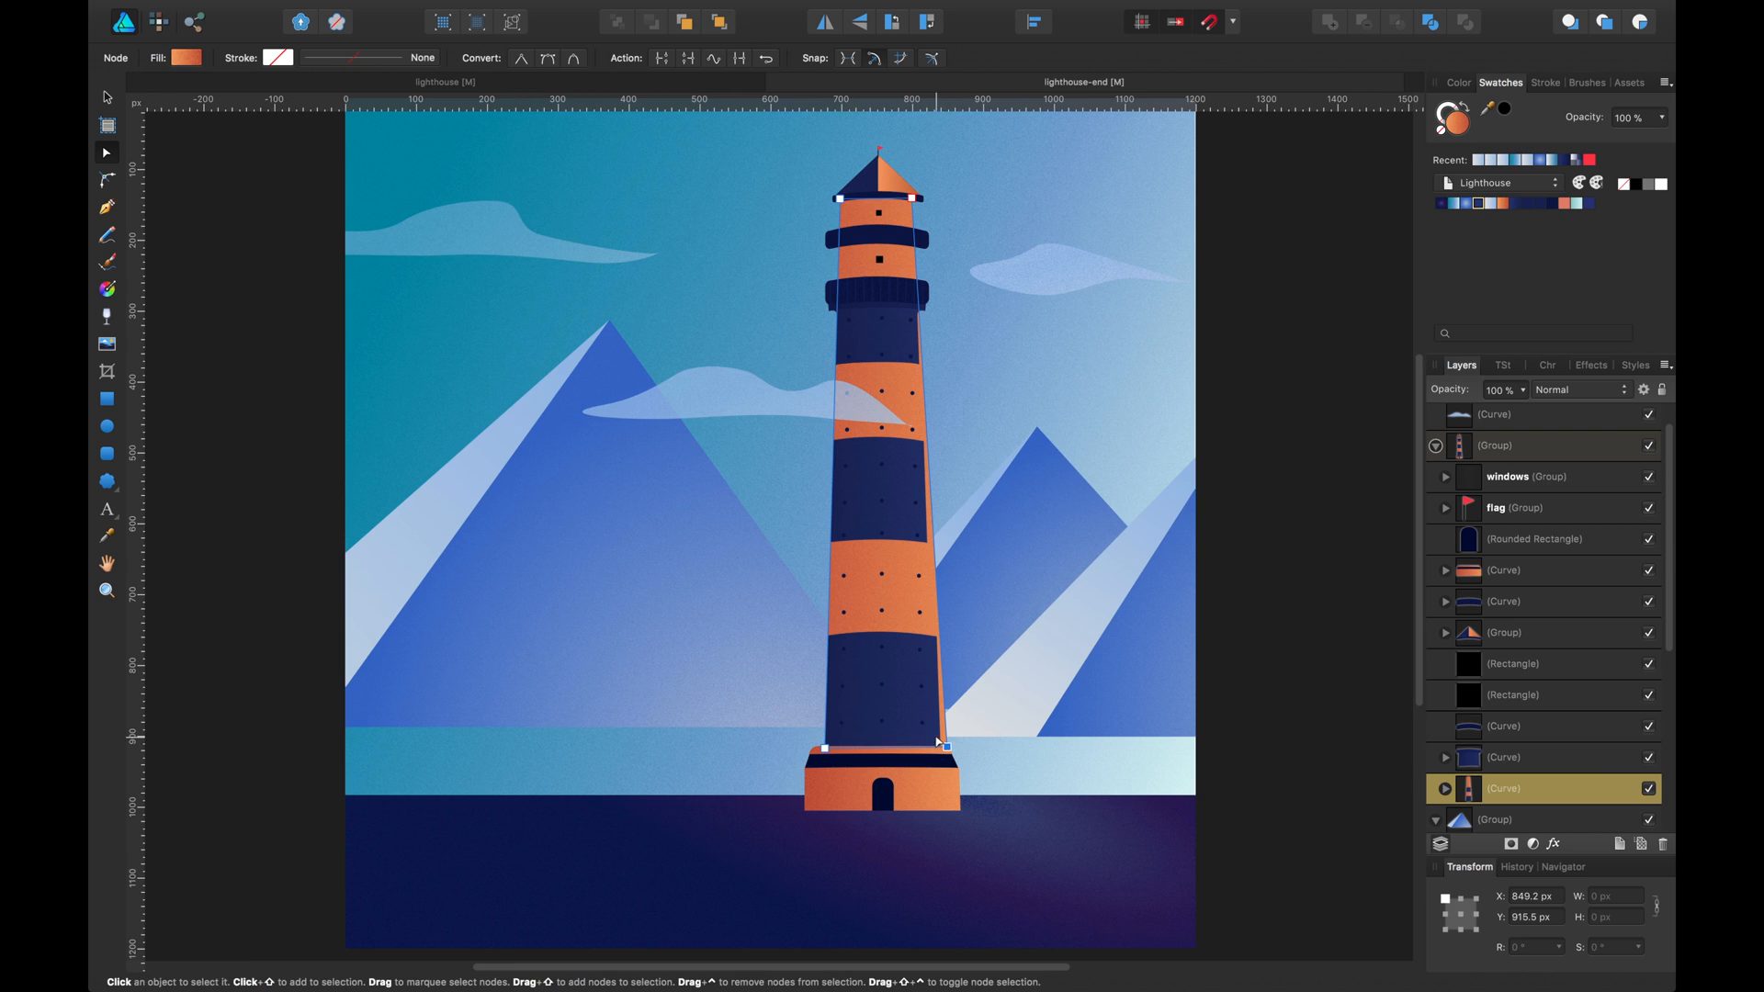
{"action": "left_click", "coordinate": [933, 736]}
{"action": "left_click", "coordinate": [935, 736]}
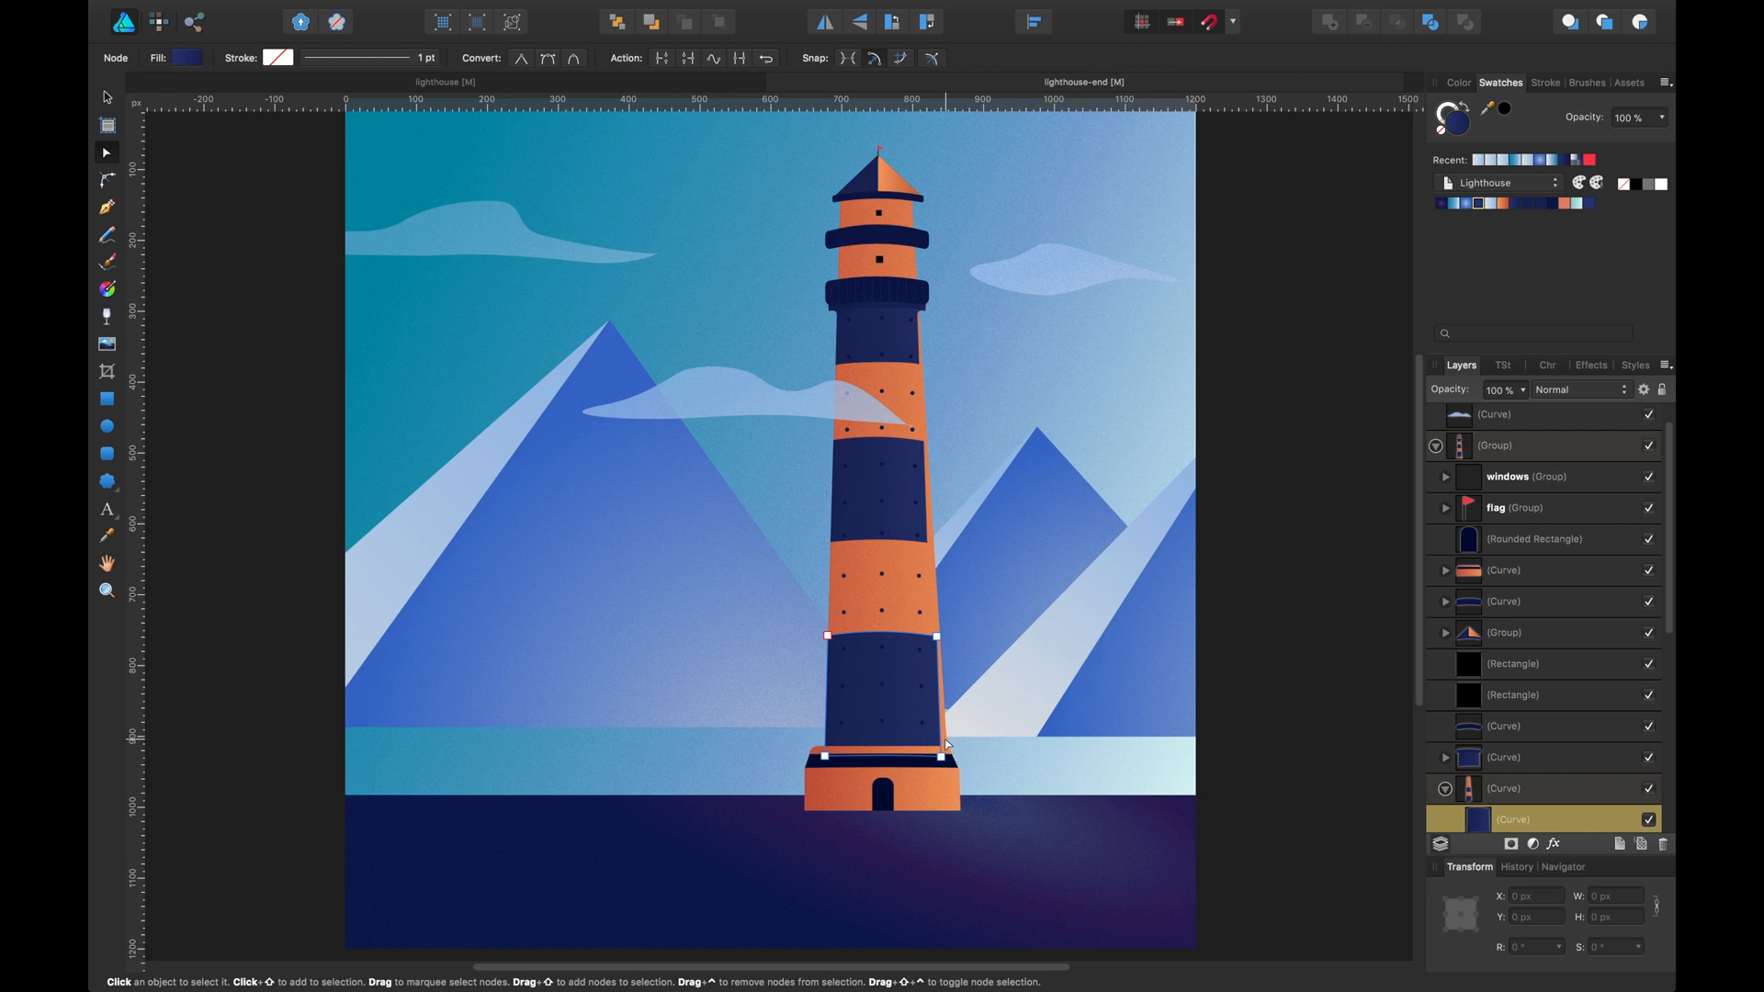
{"action": "left_click_drag", "start_coordinate": [936, 637], "coordinate": [945, 636]}
Extend the navy section beneath the gallery to the tower's new right edge and widen the lighthouse base slightly to the right
{"action": "left_click", "coordinate": [919, 514]}
{"action": "scroll", "coordinate": [946, 512], "scroll_direction": "up", "scroll_amount": 5}
{"action": "key", "text": "v"}
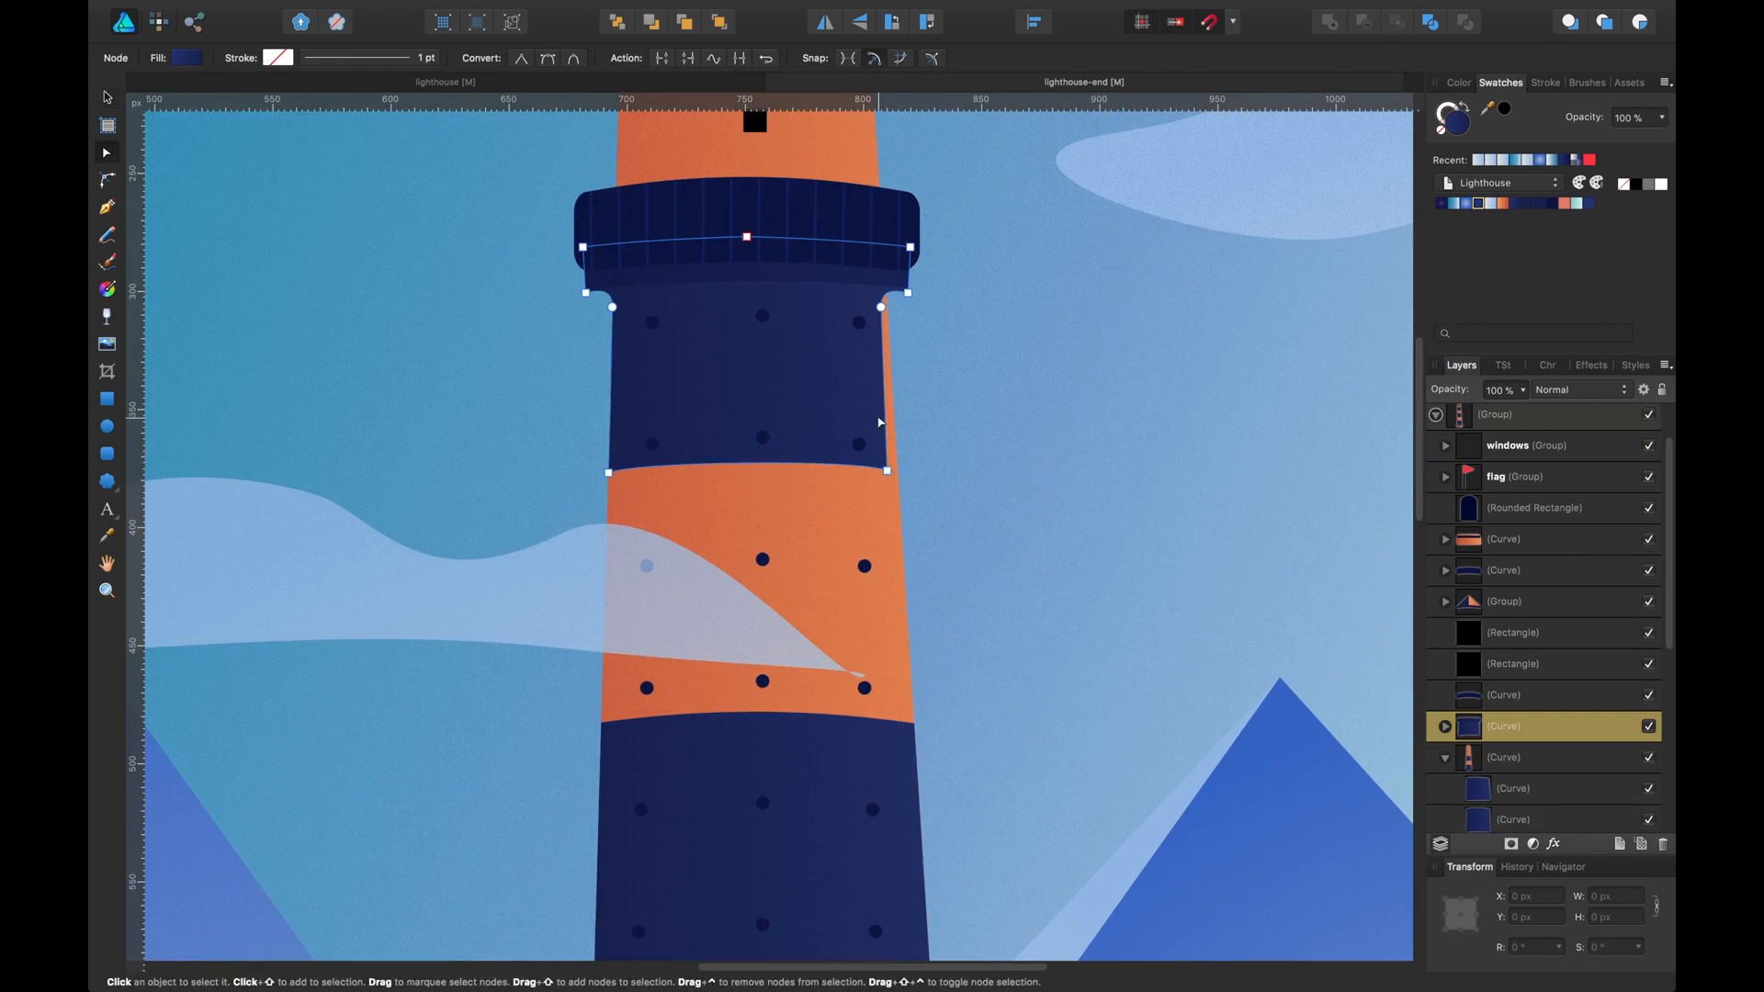
{"action": "left_click_drag", "start_coordinate": [1020, 694], "coordinate": [1047, 693]}
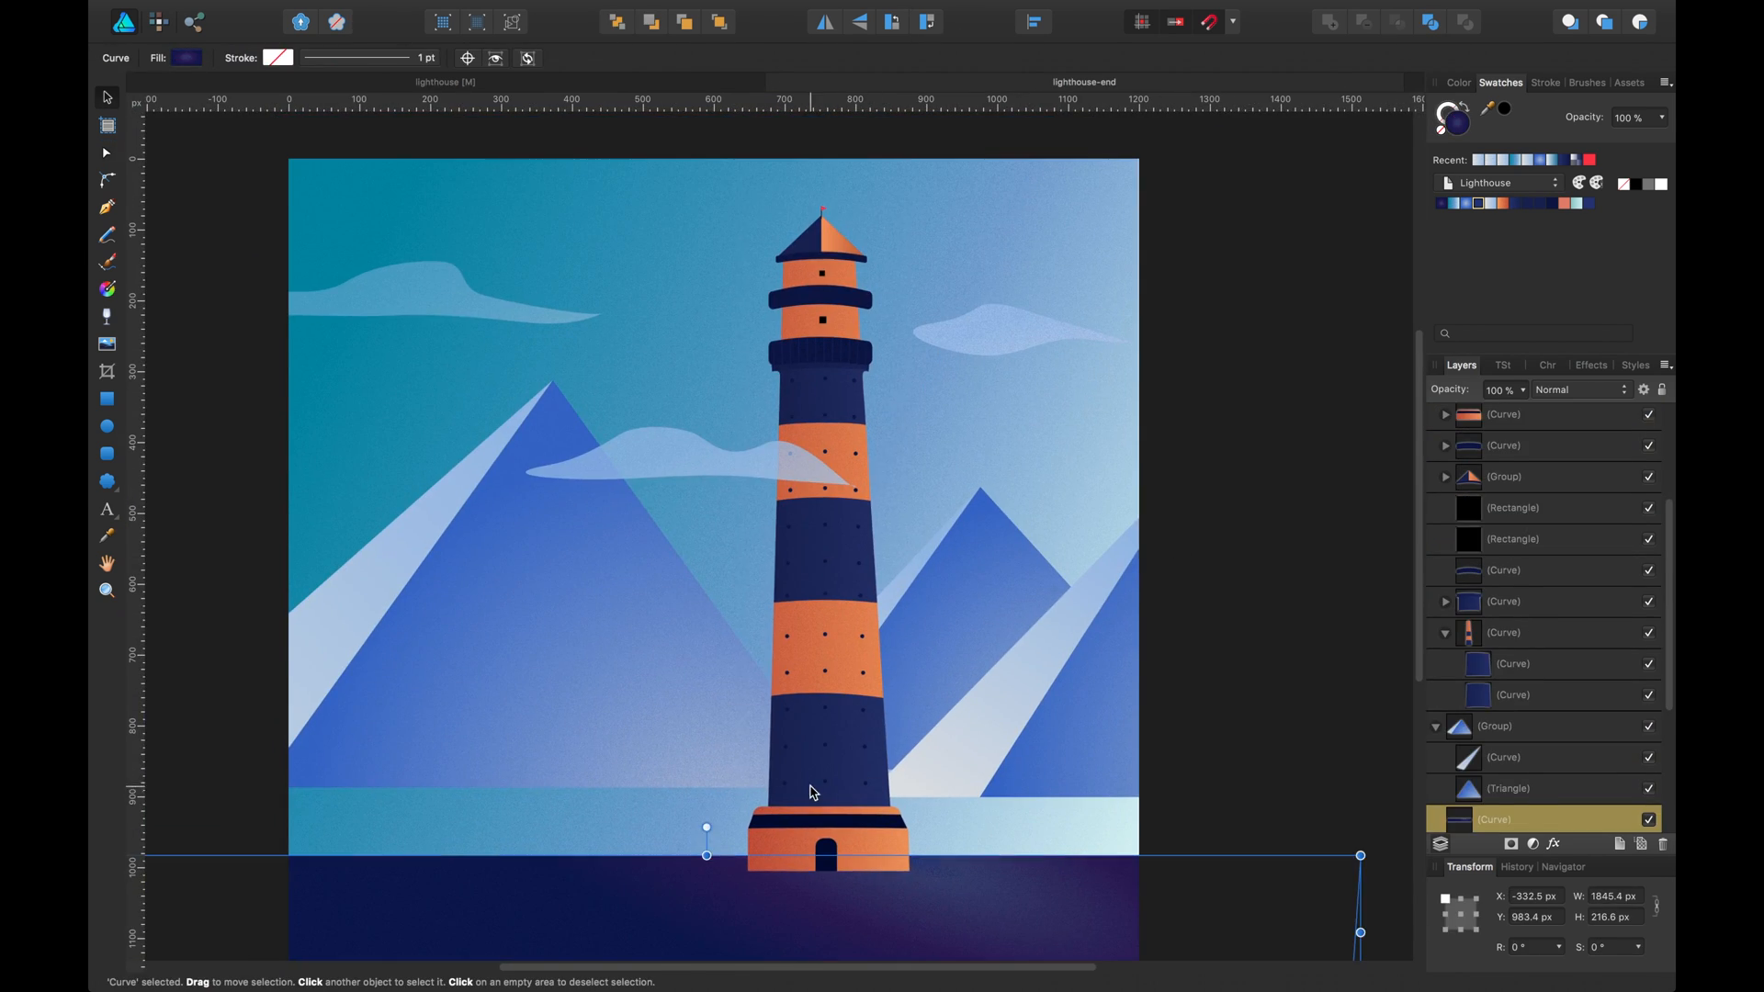
{"action": "left_click", "coordinate": [769, 812]}
{"action": "key", "text": "a"}
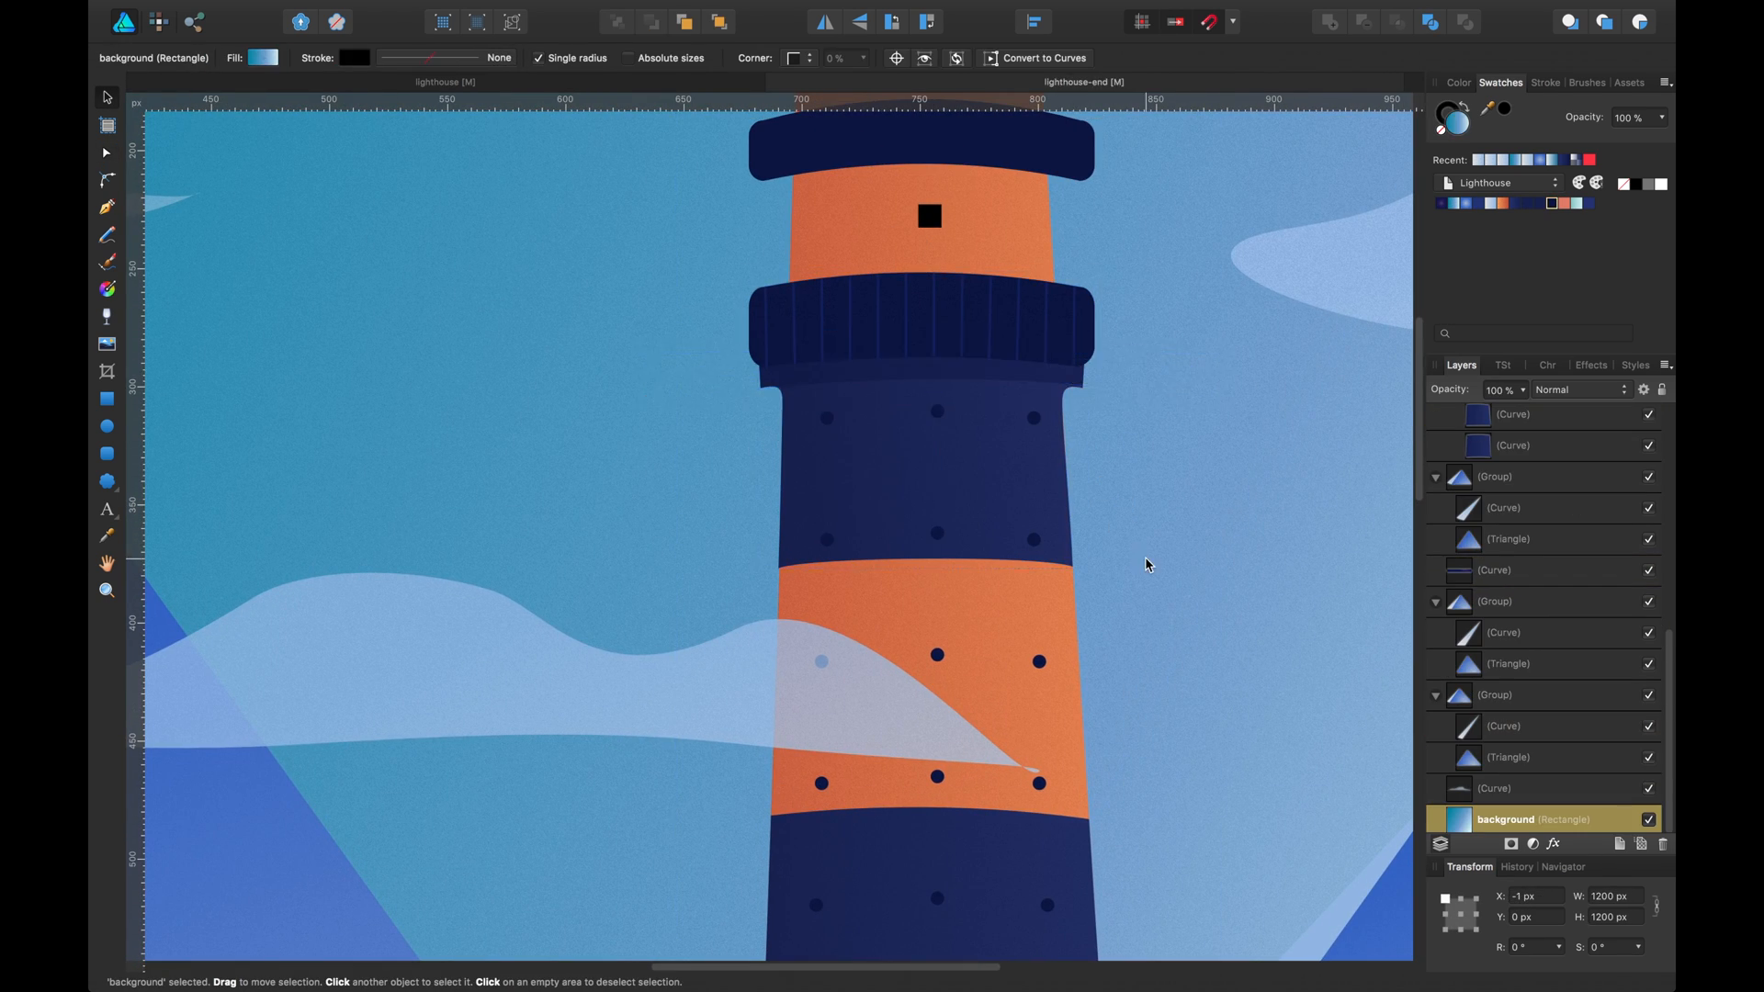
Move the whole lighthouse up to Y 44.6 px so its foot sits exactly on the ground's upper edge
{"action": "scroll", "coordinate": [1145, 557], "scroll_direction": "down", "scroll_amount": 5}
{"action": "left_click_drag", "start_coordinate": [1211, 559], "coordinate": [1264, 421]}
{"action": "key", "text": "super+plus"}
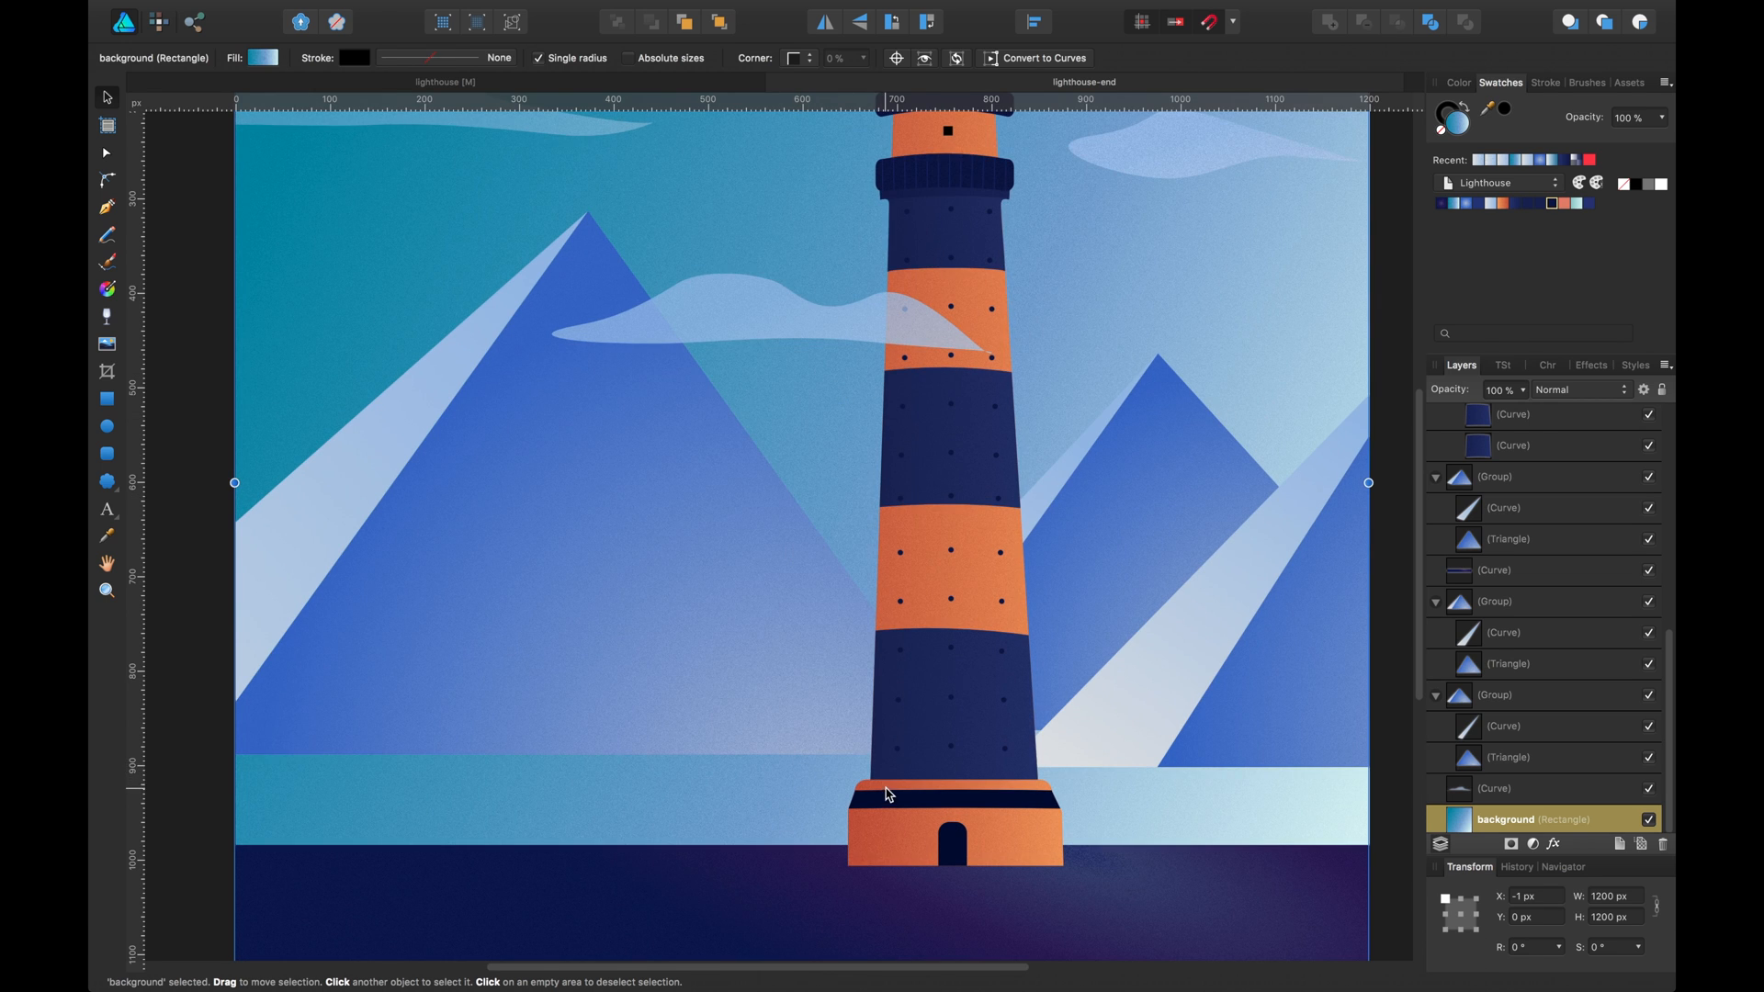
{"action": "left_click", "coordinate": [889, 796]}
{"action": "left_click_drag", "start_coordinate": [995, 868], "coordinate": [1034, 739]}
{"action": "left_click_drag", "start_coordinate": [788, 792], "coordinate": [772, 971]}
{"action": "mouse_move", "coordinate": [829, 709]}
{"action": "left_mouse_down"}
{"action": "mouse_move", "coordinate": [808, 832]}
{"action": "mouse_move", "coordinate": [843, 709]}
{"action": "left_mouse_up"}
{"action": "left_click_drag", "start_coordinate": [854, 446], "coordinate": [900, 653]}
{"action": "key", "text": "super+minus"}
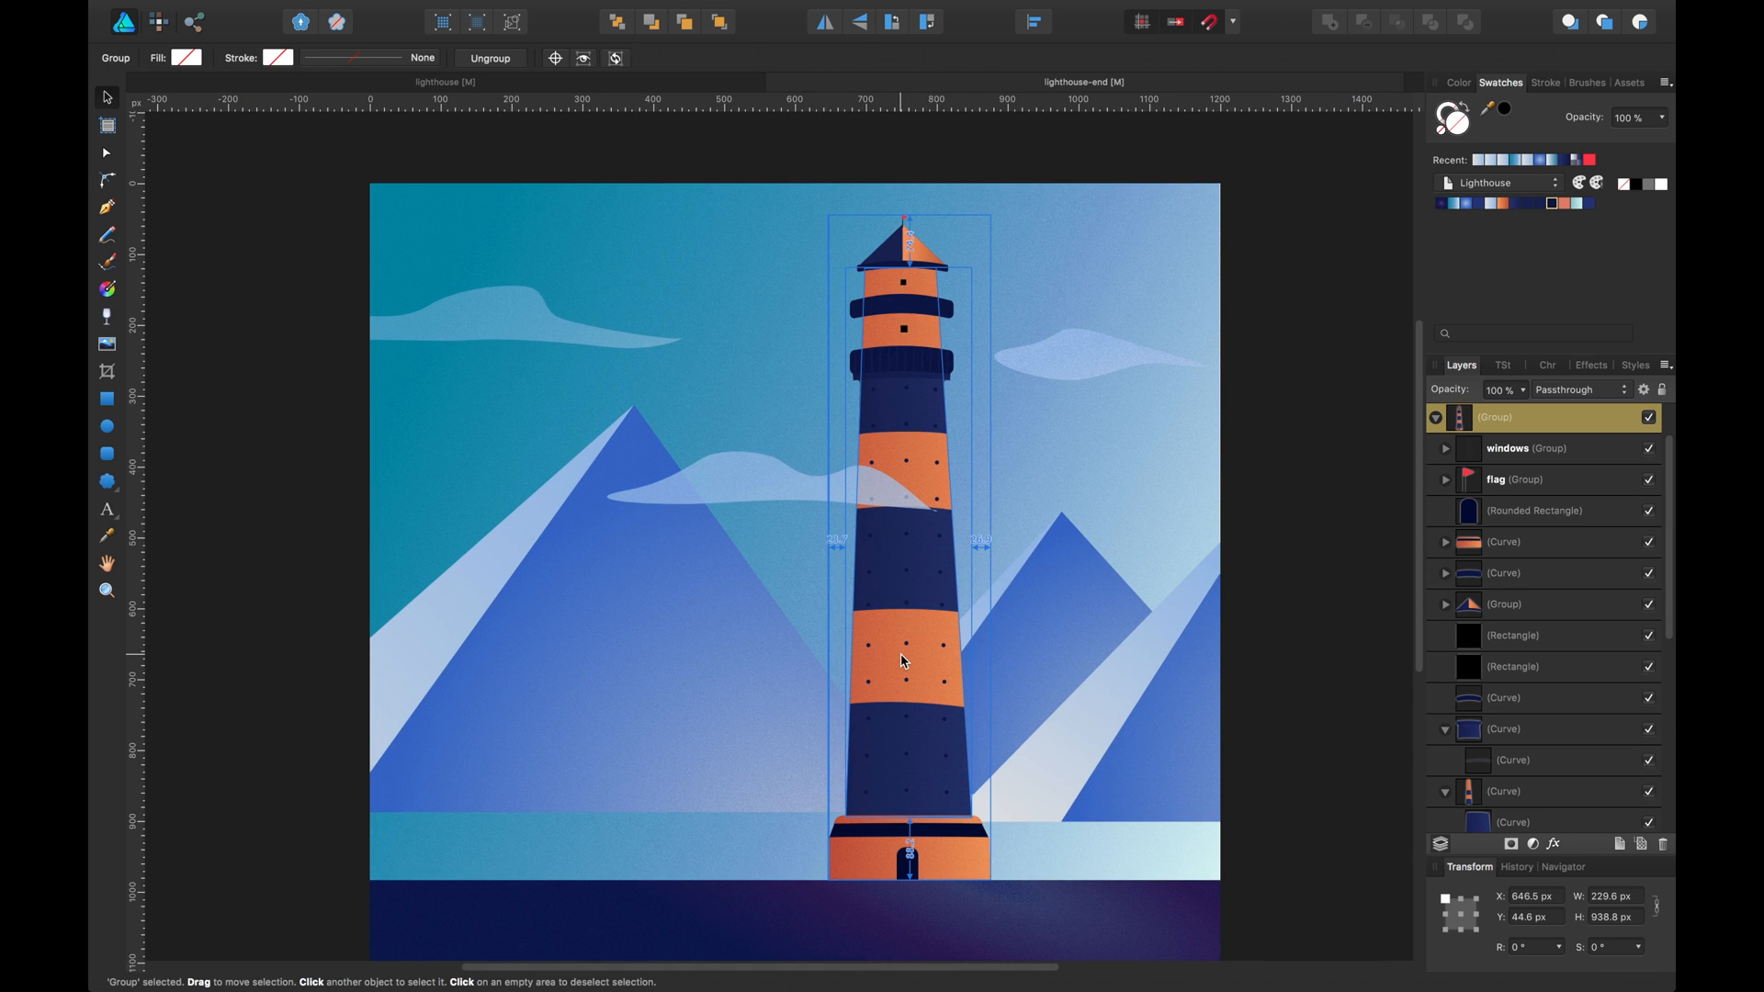
{"action": "left_click", "coordinate": [1277, 407]}
{"action": "left_click_drag", "start_coordinate": [1216, 505], "coordinate": [1232, 481]}
{"action": "key", "text": "super+z"}
{"action": "left_click", "coordinate": [1271, 497]}
{"action": "left_click_drag", "start_coordinate": [1302, 539], "coordinate": [1315, 465]}
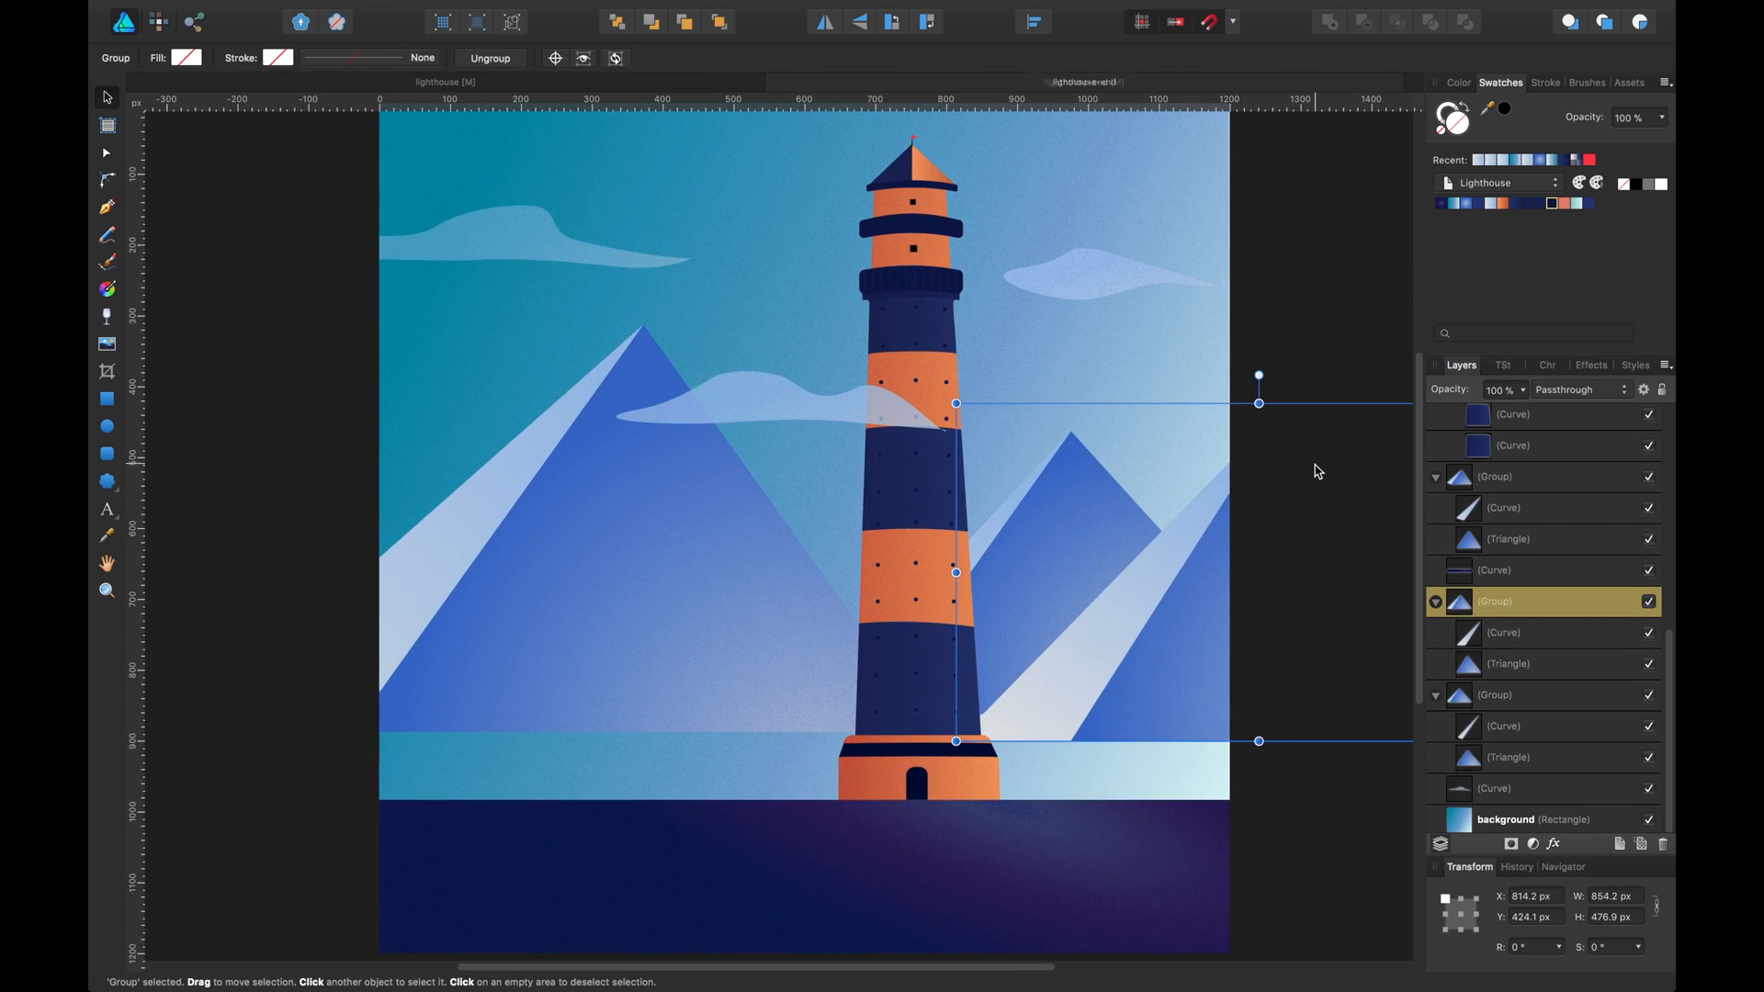
Shorten the large left mountain by lowering its peak, making its dark triangle about 537 px high
{"action": "left_click", "coordinate": [519, 487]}
{"action": "left_click_drag", "start_coordinate": [582, 324], "coordinate": [575, 357]}
{"action": "double_click", "coordinate": [603, 447]}
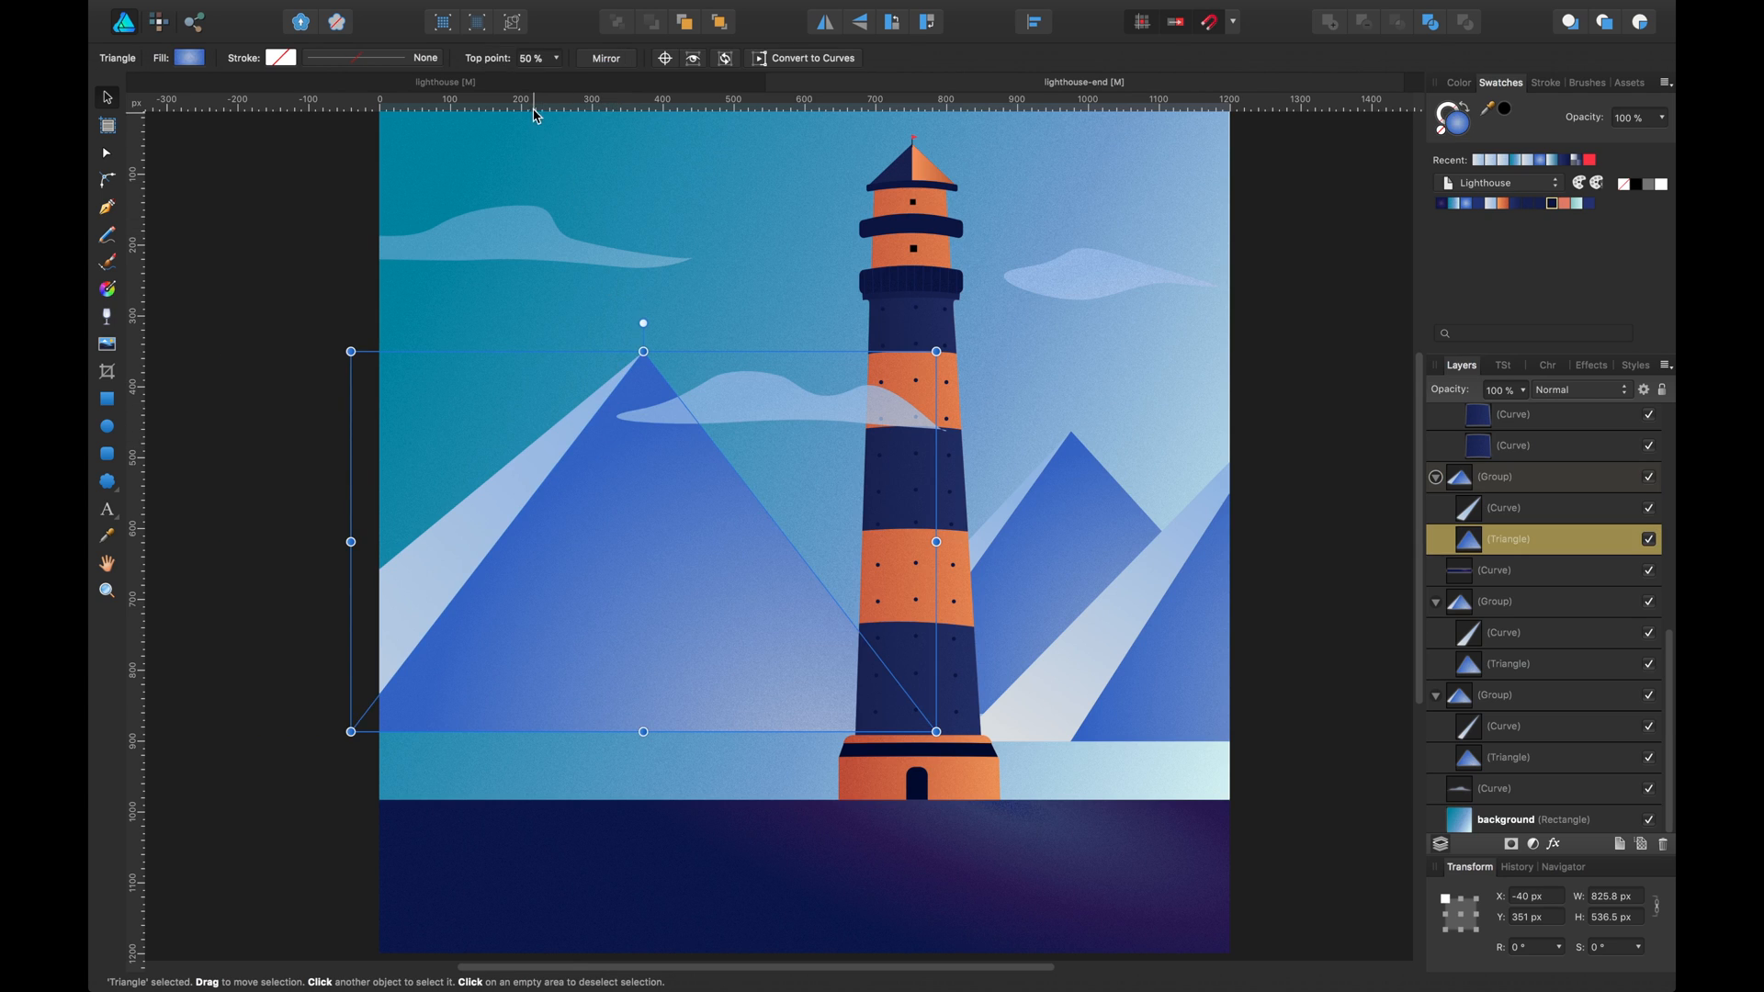
{"action": "left_click_drag", "start_coordinate": [499, 63], "coordinate": [500, 61]}
{"action": "double_click", "coordinate": [636, 358]}
{"action": "left_click", "coordinate": [404, 328]}
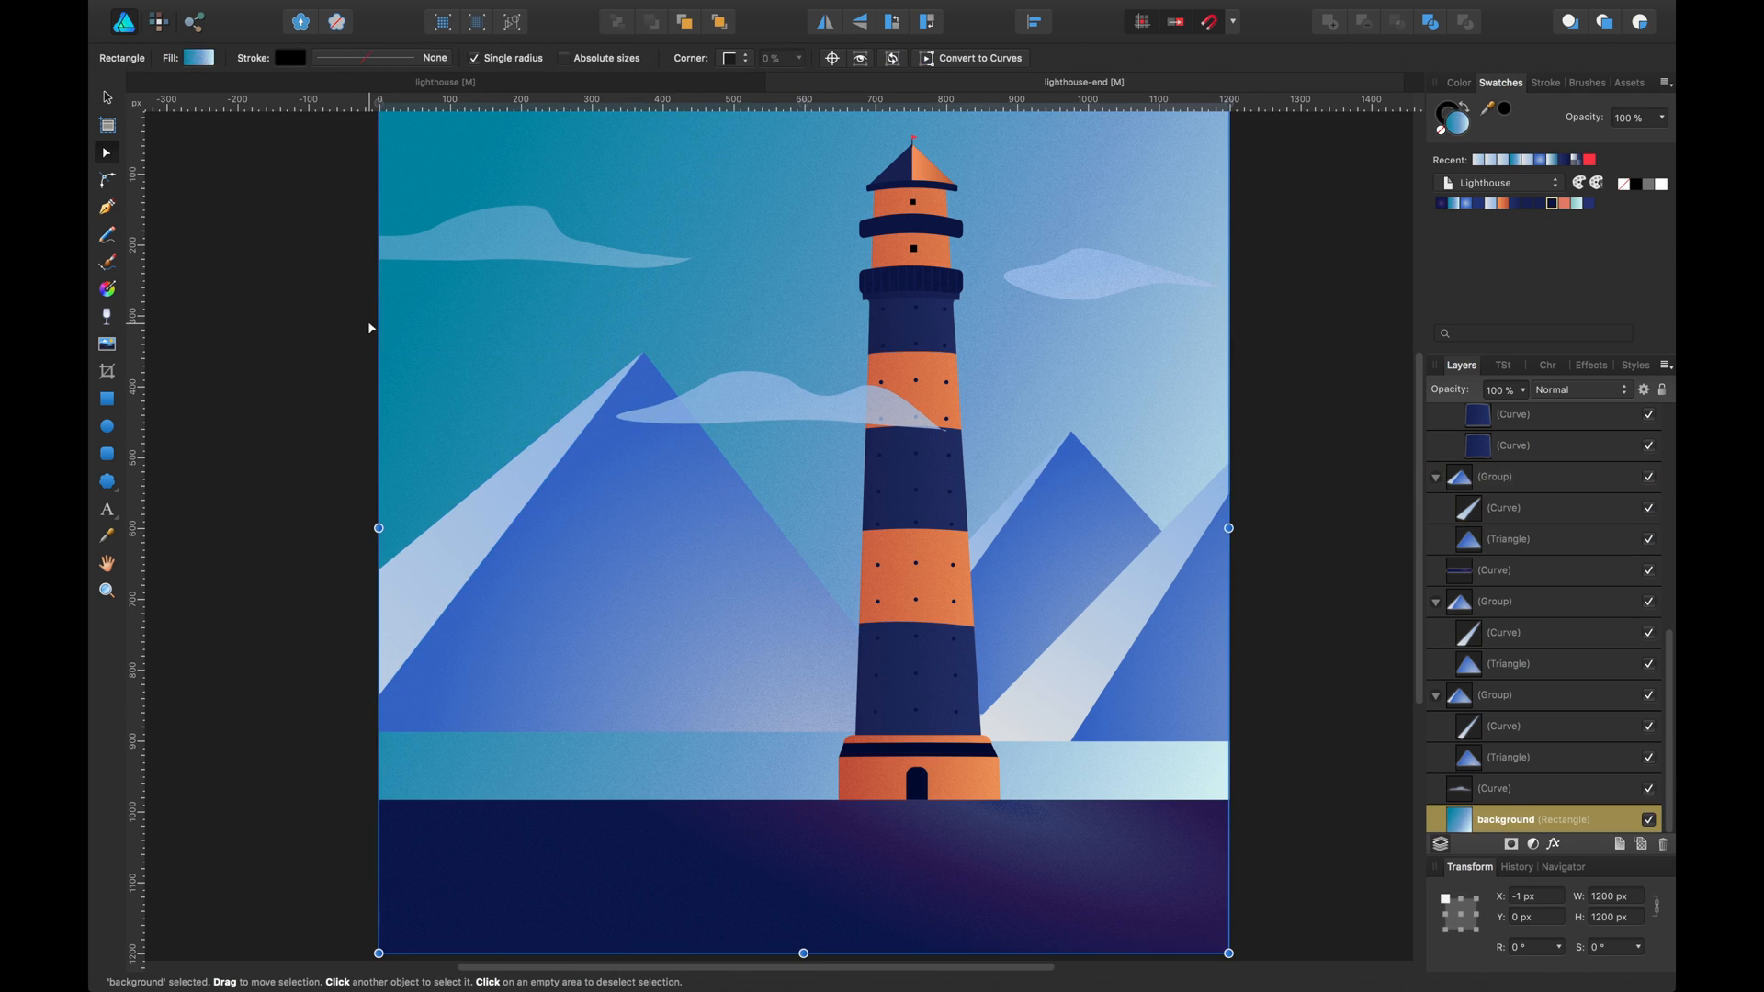
{"action": "left_click", "coordinate": [318, 353]}
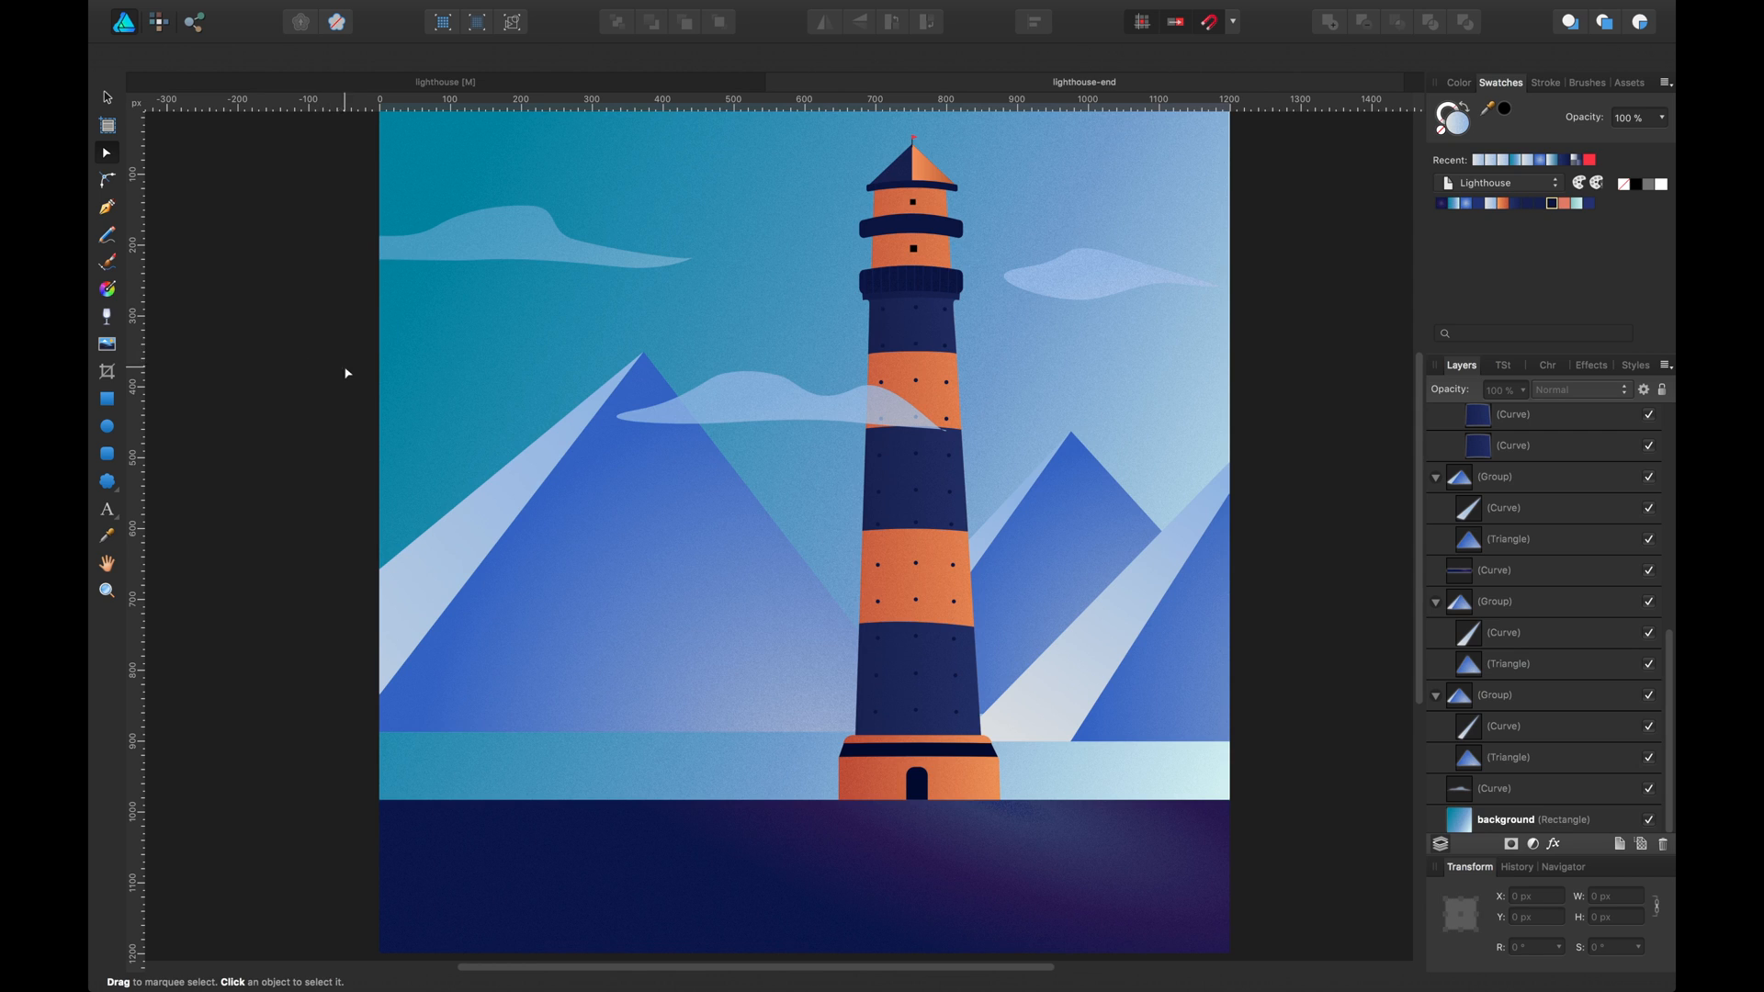
Move the large left mountain down until its base lines up with the right mountains' base, and save the document
{"action": "left_click", "coordinate": [596, 617]}
{"action": "key", "text": "v"}
{"action": "left_click_drag", "start_coordinate": [596, 618], "coordinate": [596, 634]}
{"action": "left_click", "coordinate": [303, 295]}
{"action": "key", "text": "super+s"}
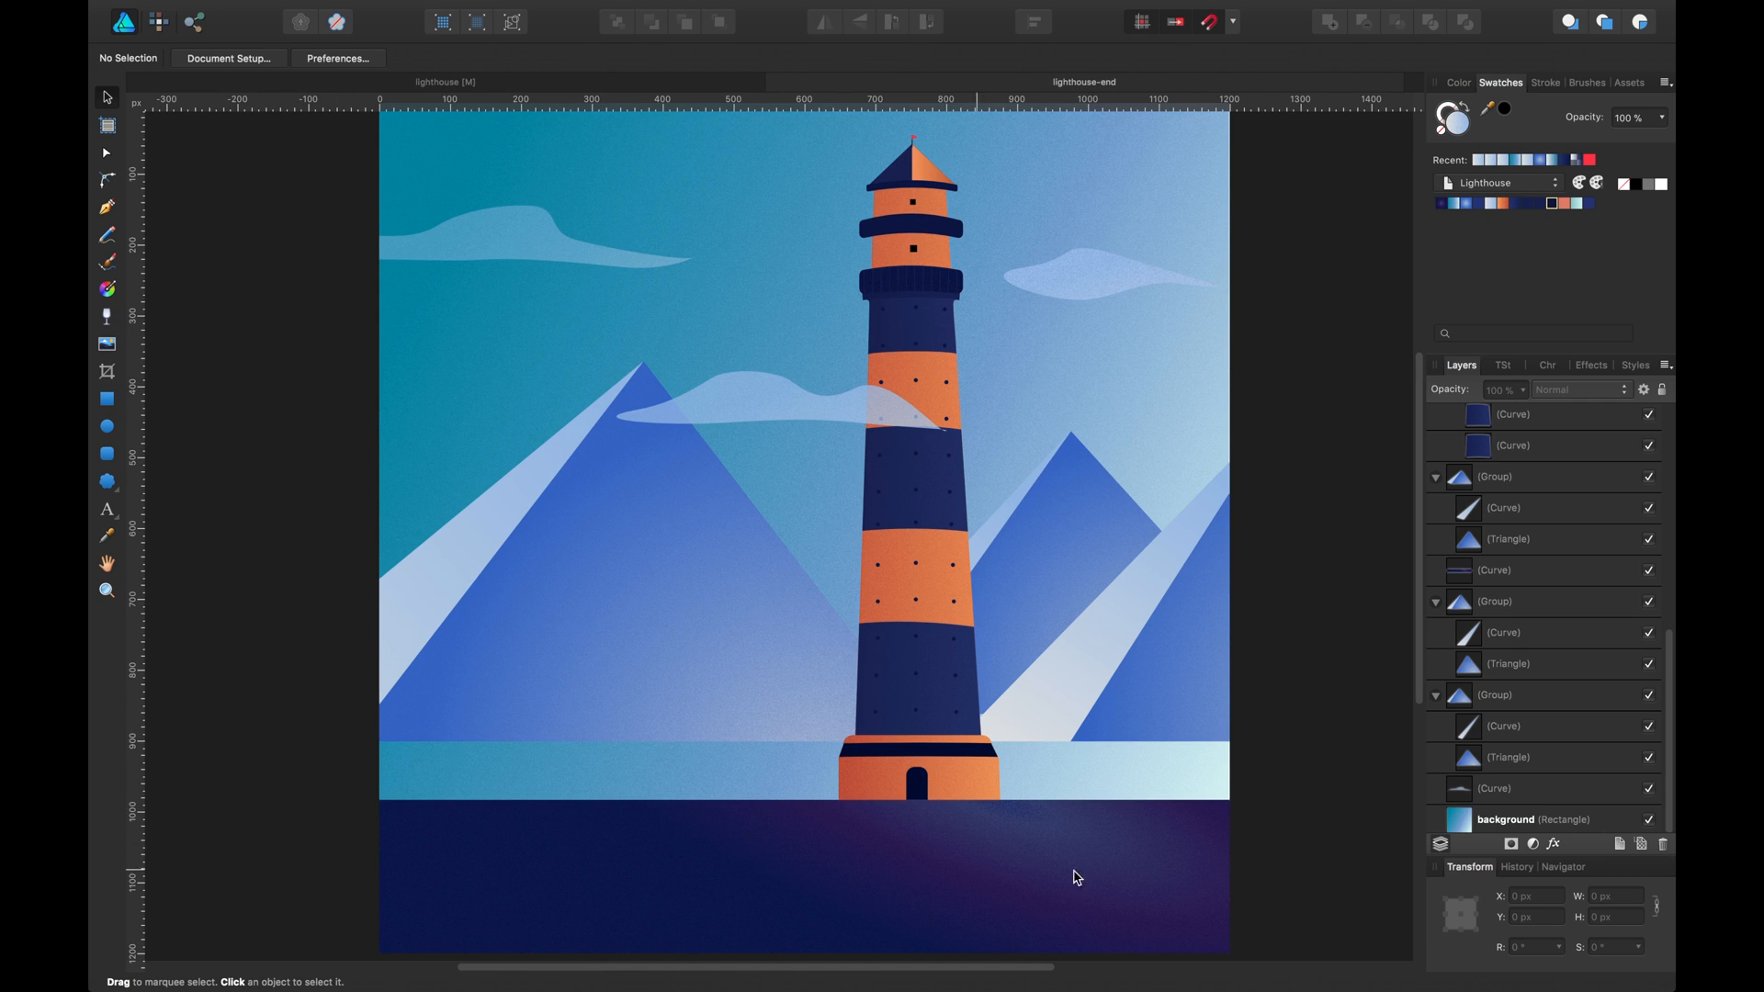